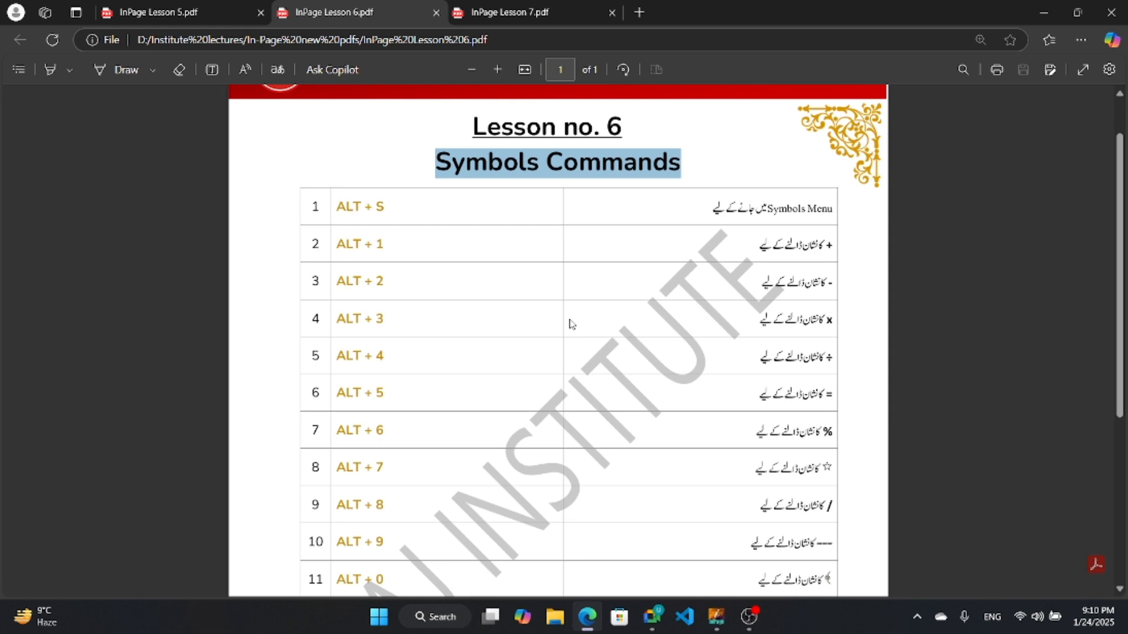
Examine the Symbols Commands table in the InPage Lesson 6 PDF, marking the ALT + S shortcut in its first row
{"action": "left_click", "coordinate": [383, 228]}
{"action": "left_click_drag", "start_coordinate": [338, 207], "coordinate": [385, 209]}
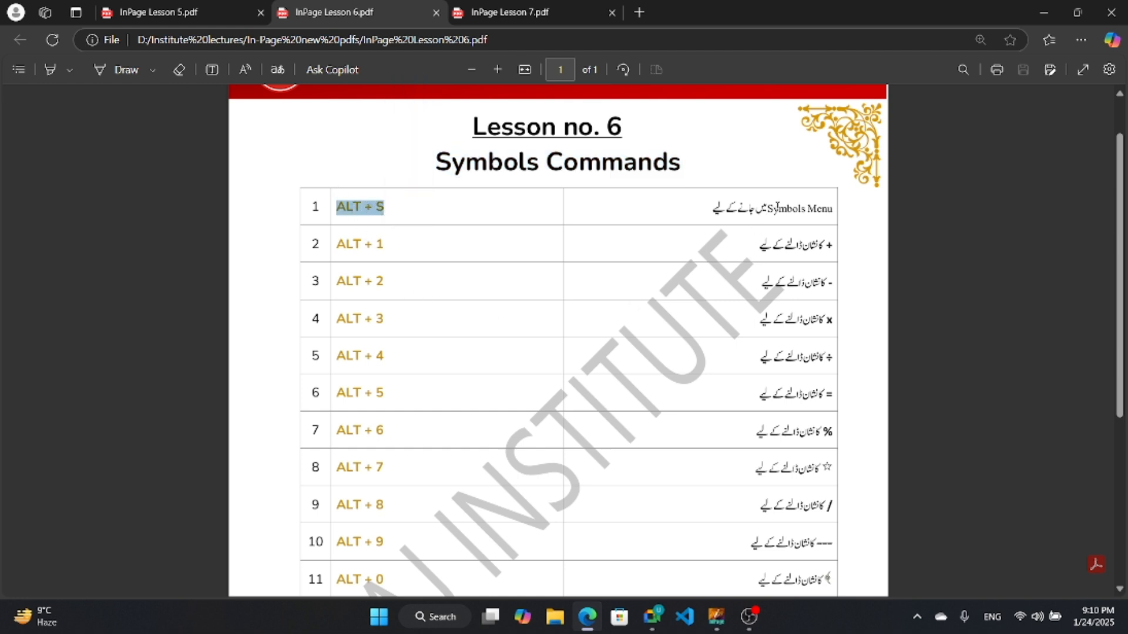
{"action": "left_click_drag", "start_coordinate": [778, 207], "coordinate": [697, 221]}
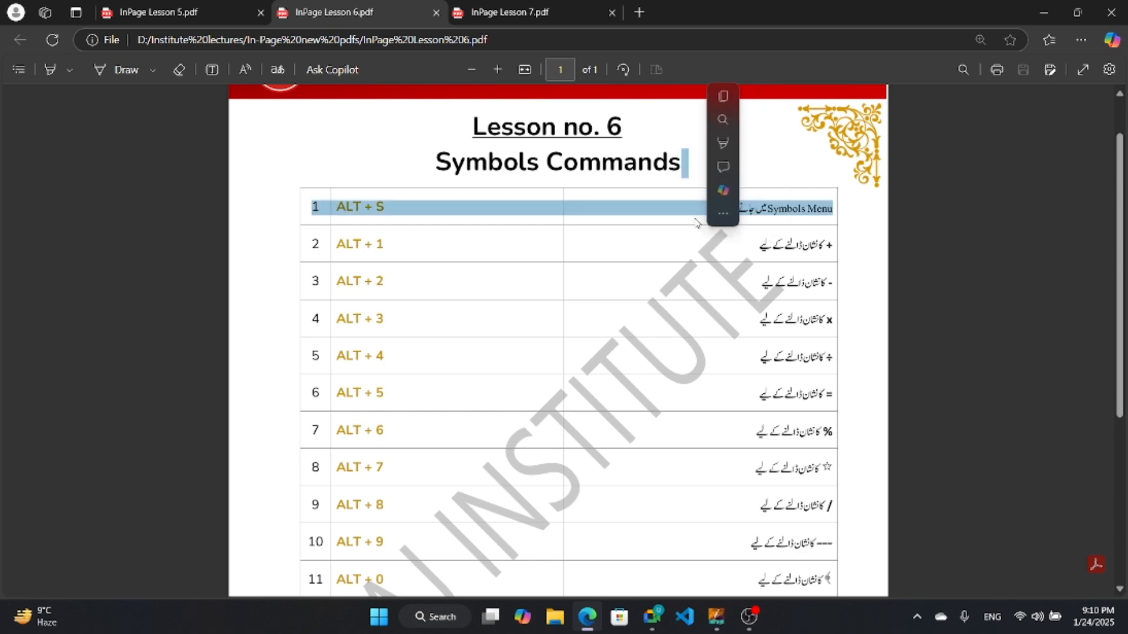
{"action": "scroll", "coordinate": [390, 264], "scroll_direction": "down", "scroll_amount": 2}
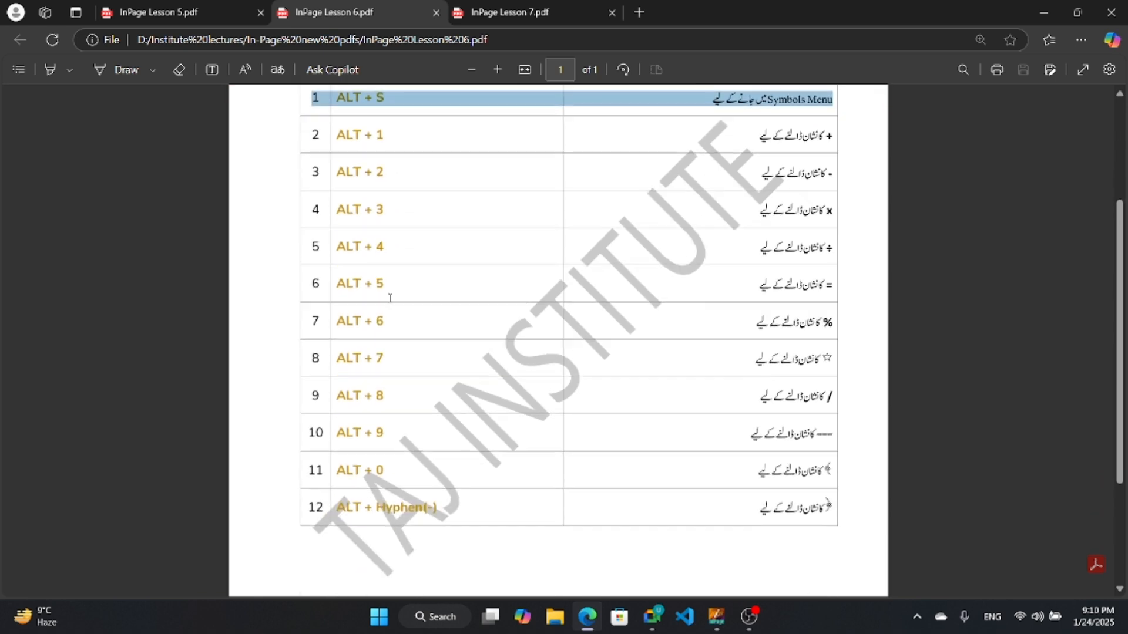
{"action": "scroll", "coordinate": [390, 297], "scroll_direction": "down", "scroll_amount": 1}
{"action": "scroll", "coordinate": [404, 376], "scroll_direction": "up", "scroll_amount": 4}
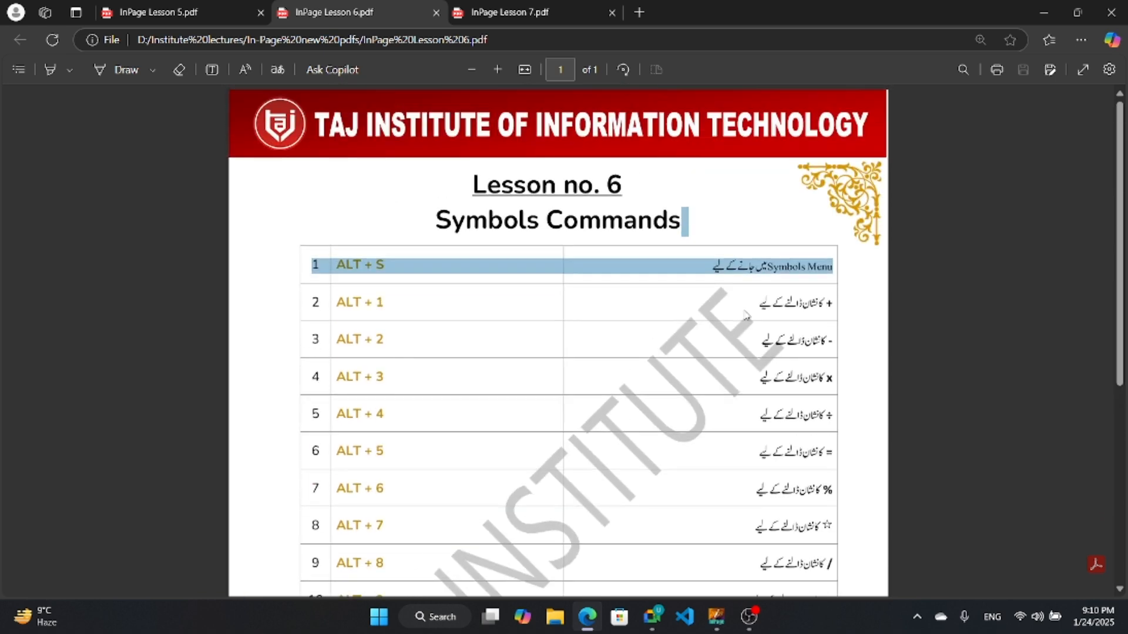
{"action": "scroll", "coordinate": [352, 294], "scroll_direction": "down", "scroll_amount": 1}
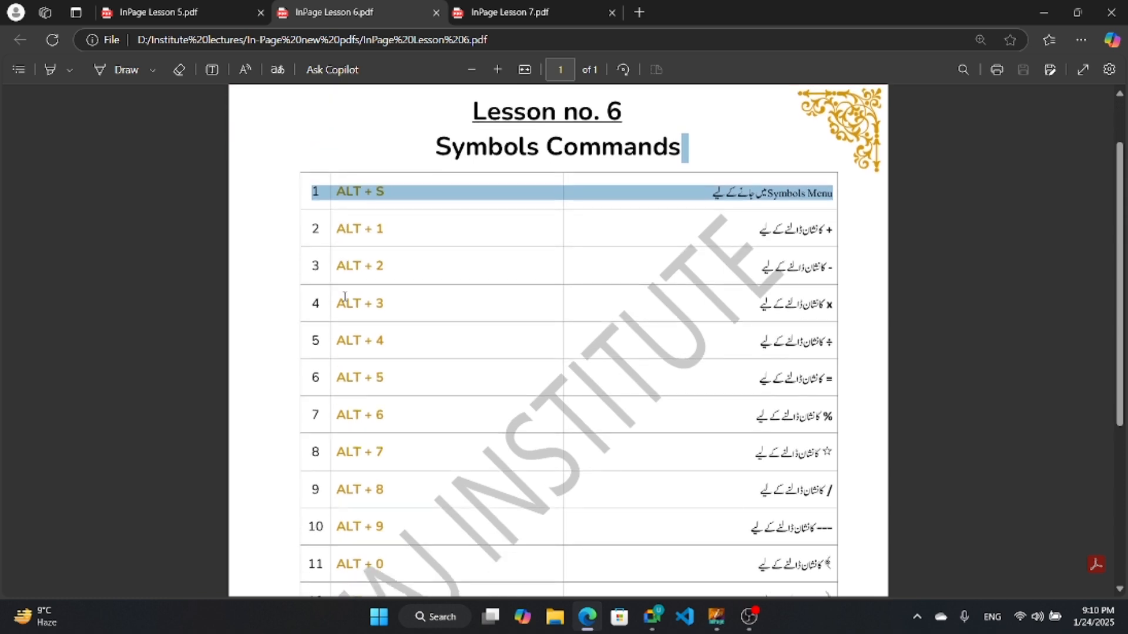
{"action": "scroll", "coordinate": [344, 297], "scroll_direction": "up", "scroll_amount": 1}
{"action": "left_click", "coordinate": [333, 264]}
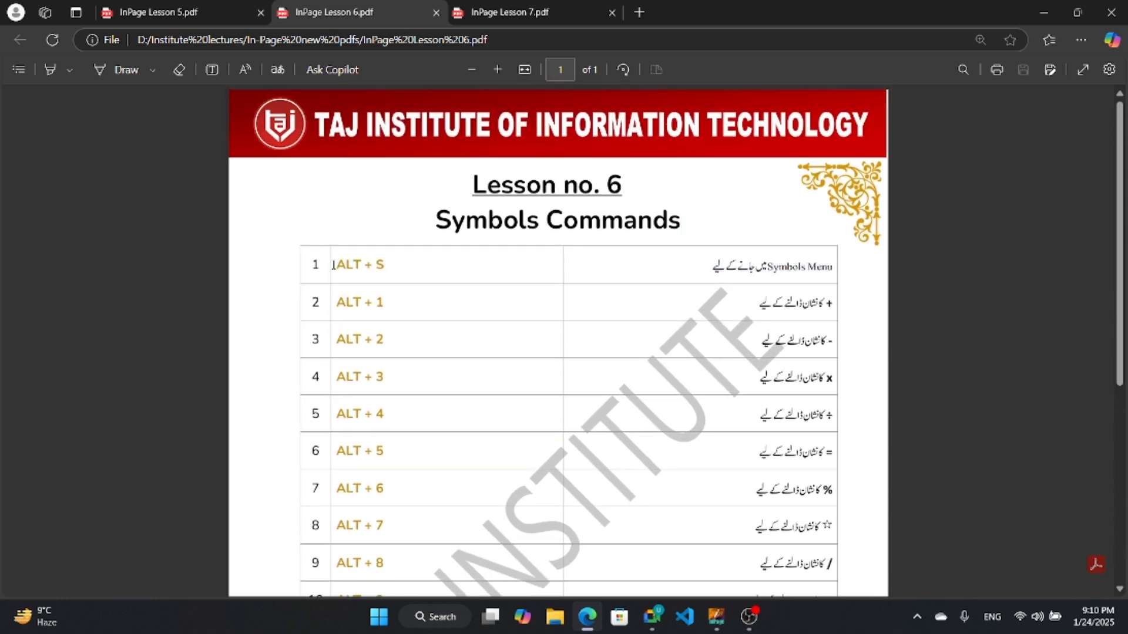
{"action": "left_click_drag", "start_coordinate": [334, 265], "coordinate": [388, 266]}
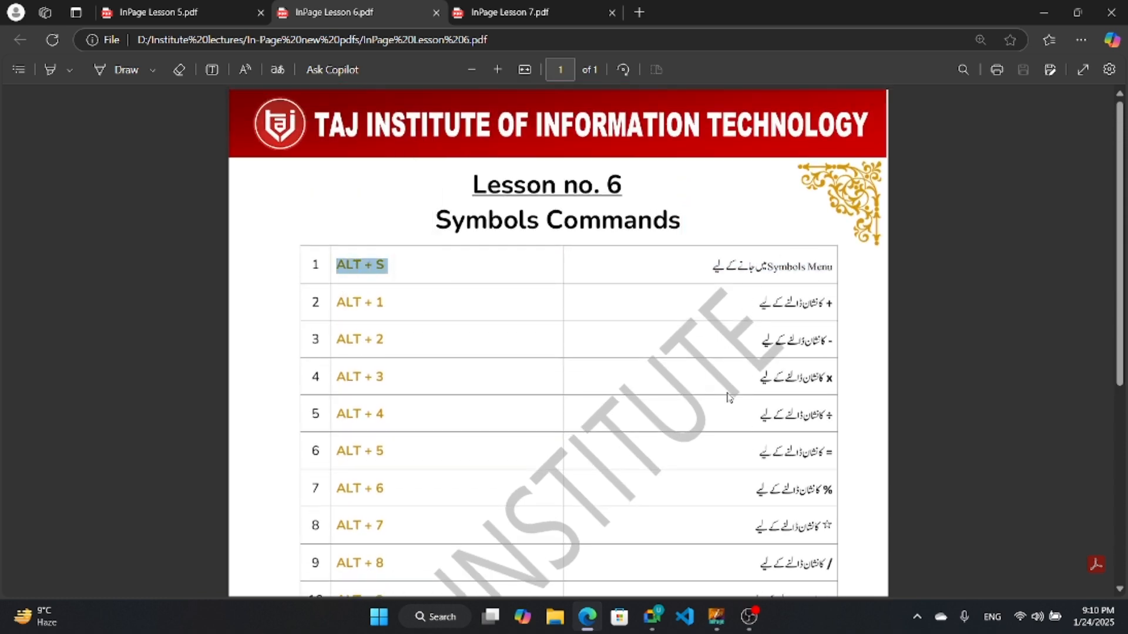
Switch to InPage and examine the list of available symbols with their shortcuts
{"action": "left_click", "coordinate": [716, 617]}
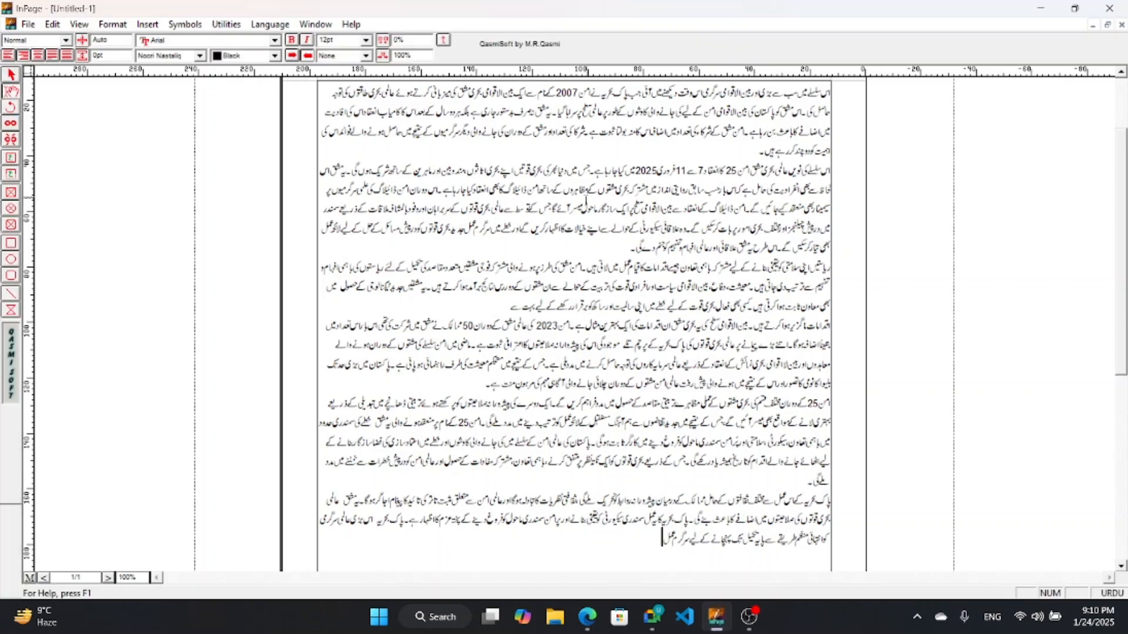
{"action": "key", "text": "ctrl"}
{"action": "key", "text": "ctrl"}
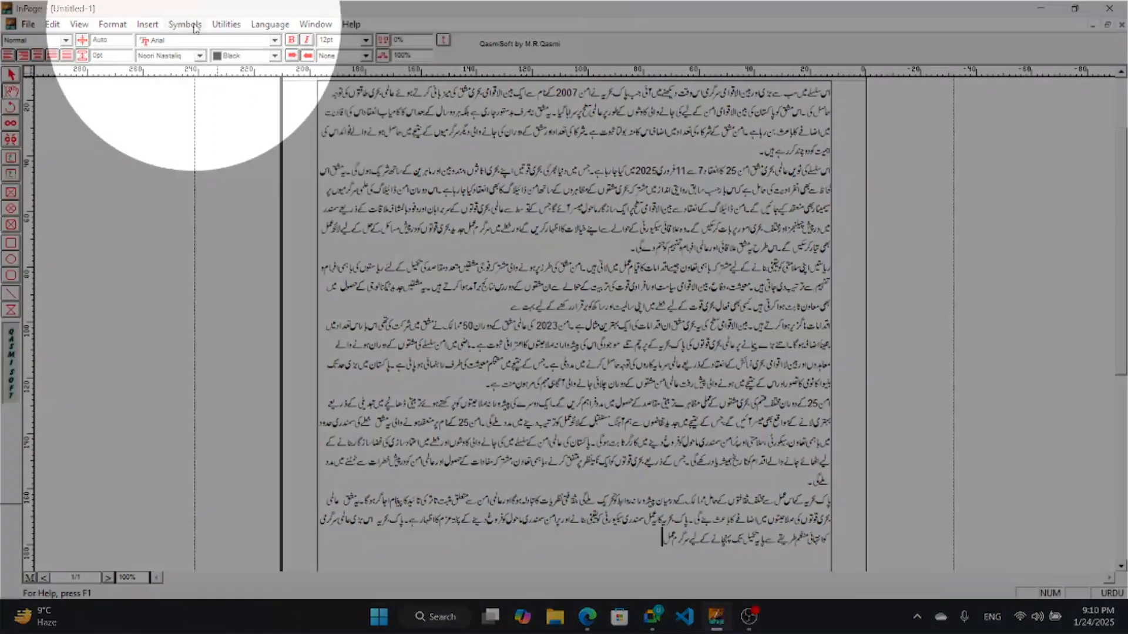
{"action": "left_click", "coordinate": [195, 26]}
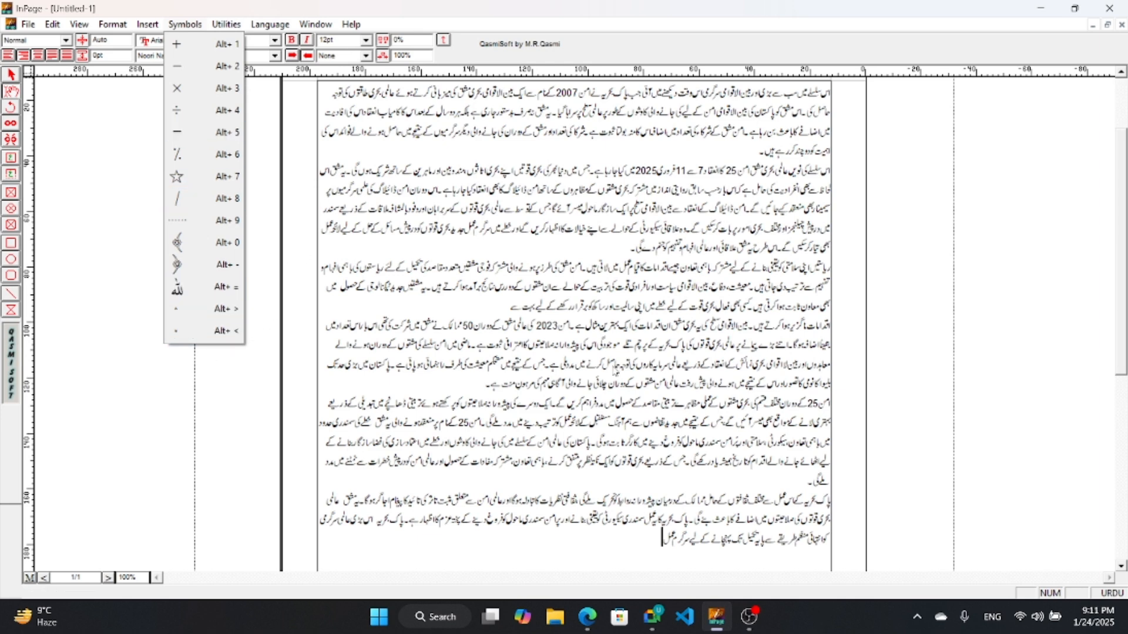
Insert the symbols +, −, ×, ÷ and = in a row inside the word سرمایہ in the fourth paragraph
{"action": "left_click", "coordinate": [657, 367]}
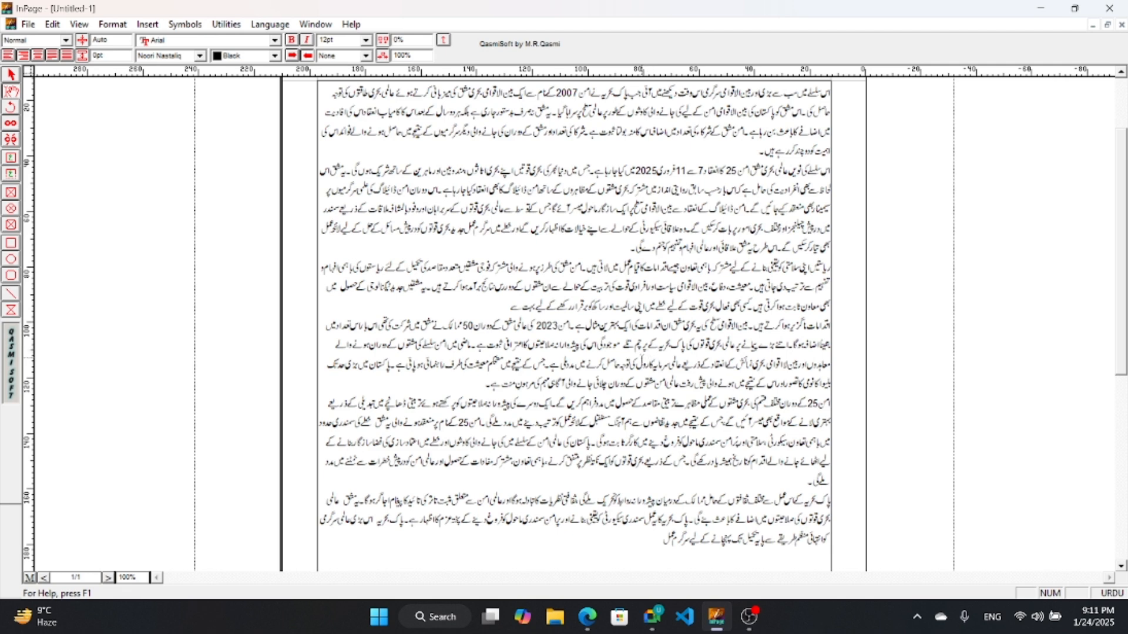
{"action": "key", "text": "alt+shift+comma"}
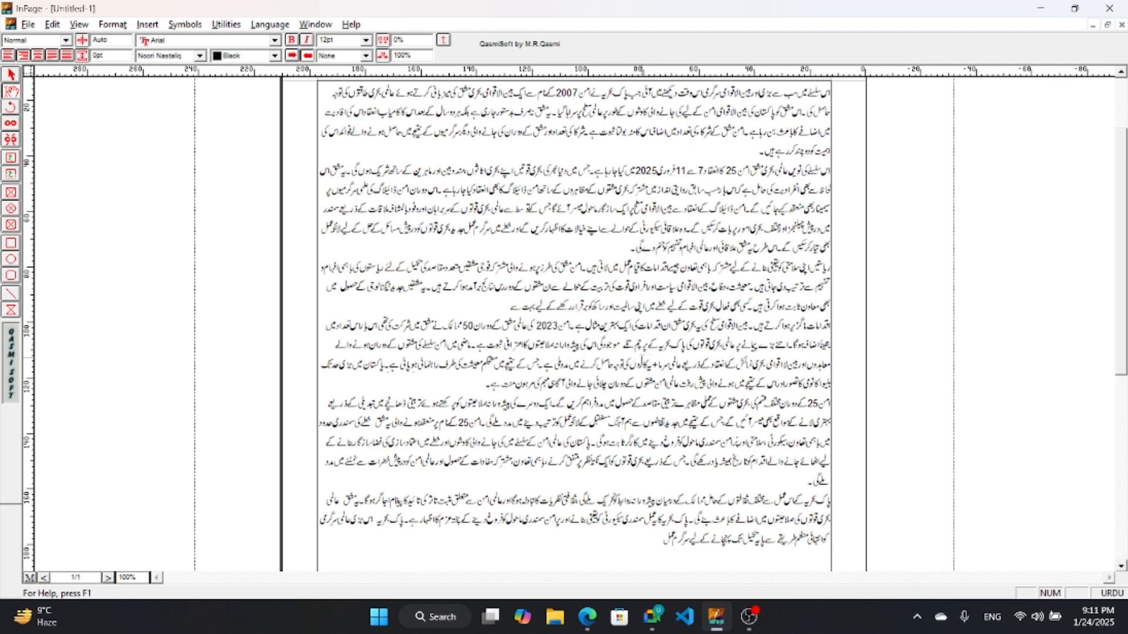
{"action": "key", "text": "ctrl+2"}
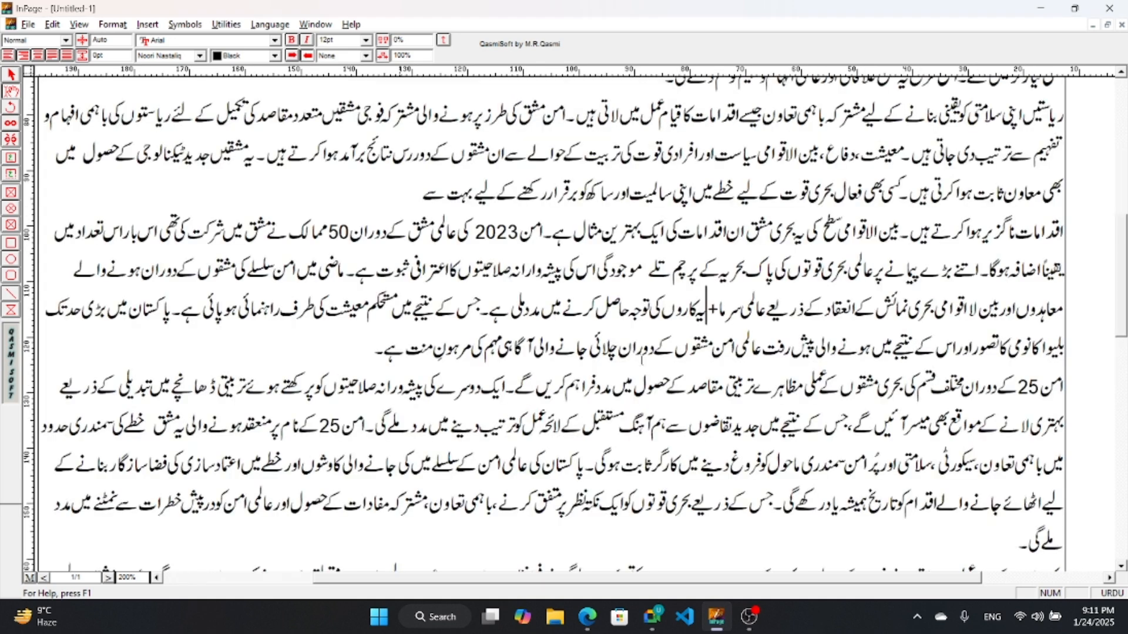
{"action": "type", "text": "-×"}
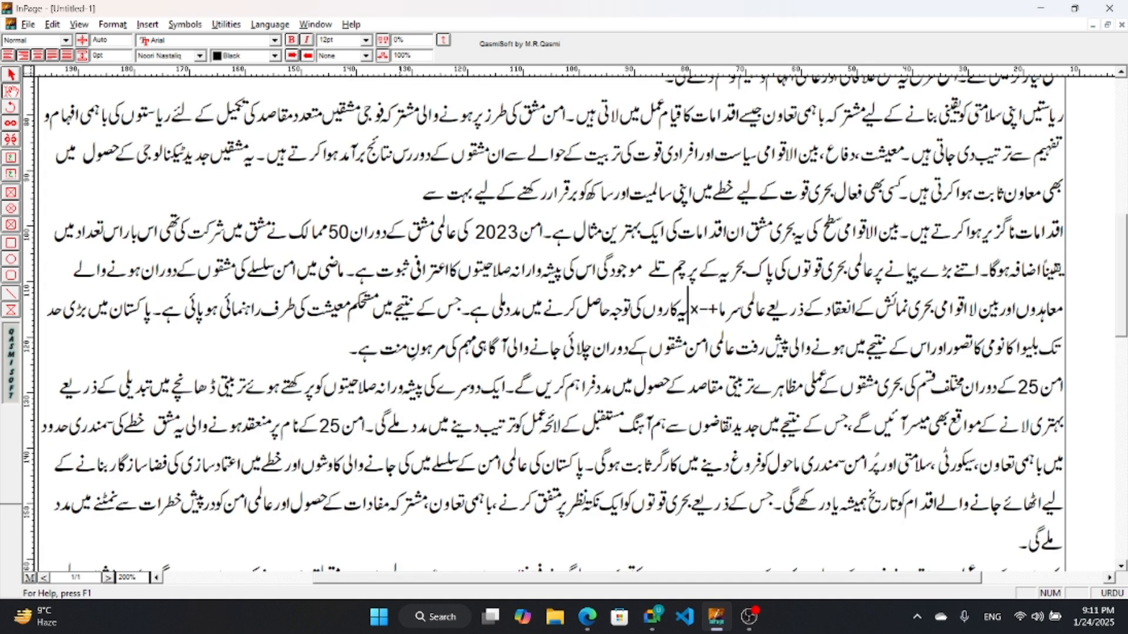
{"action": "type", "text": "÷="}
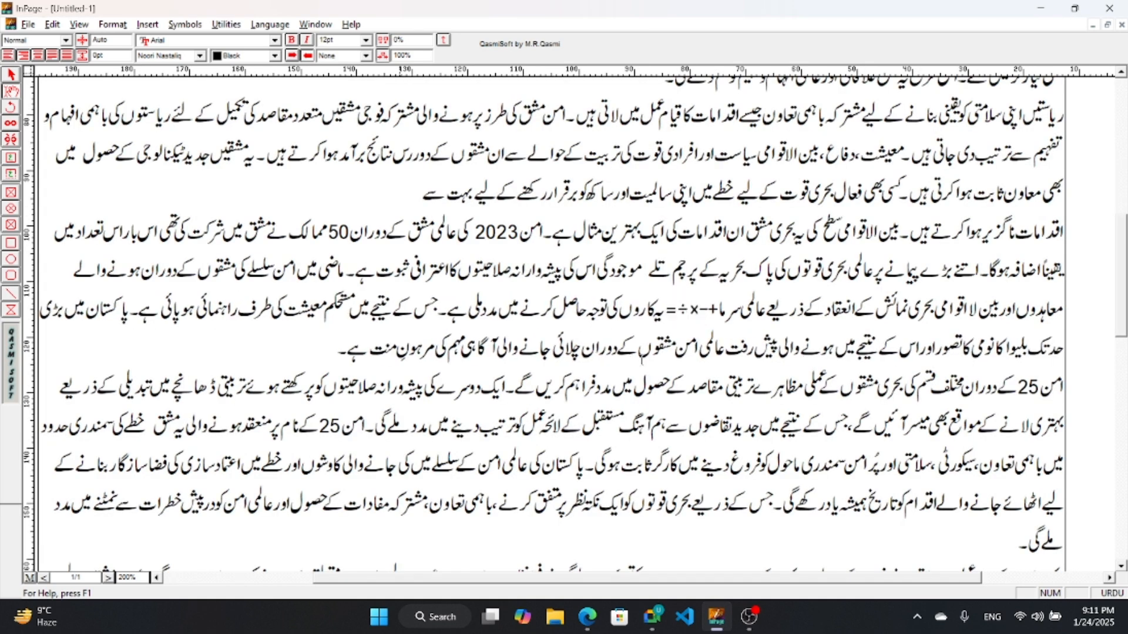
Insert the ornamental bracket assigned to Alt+0 inside the word چلائی in the fourth paragraph's last line
{"action": "left_click", "coordinate": [184, 24]}
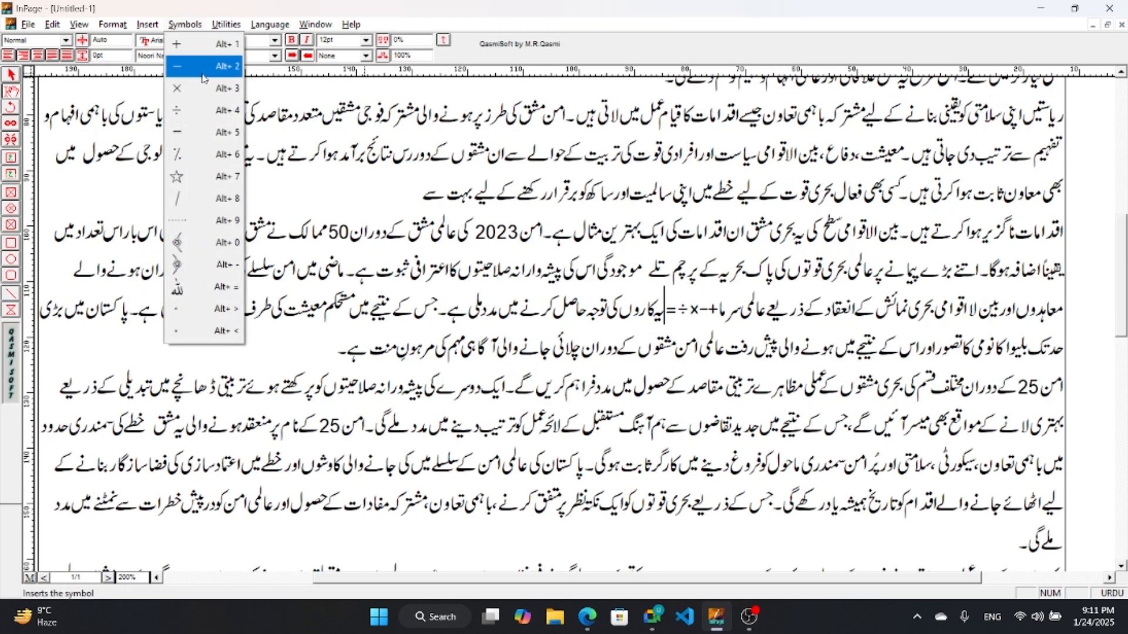
{"action": "left_click", "coordinate": [208, 328]}
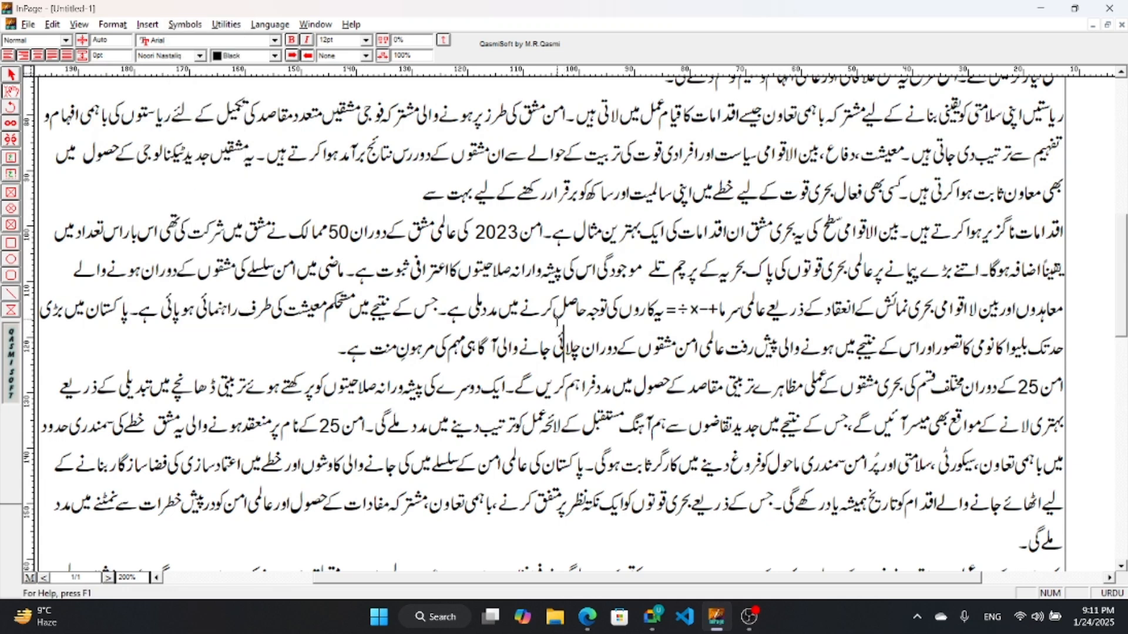
{"action": "key", "text": "alt+s"}
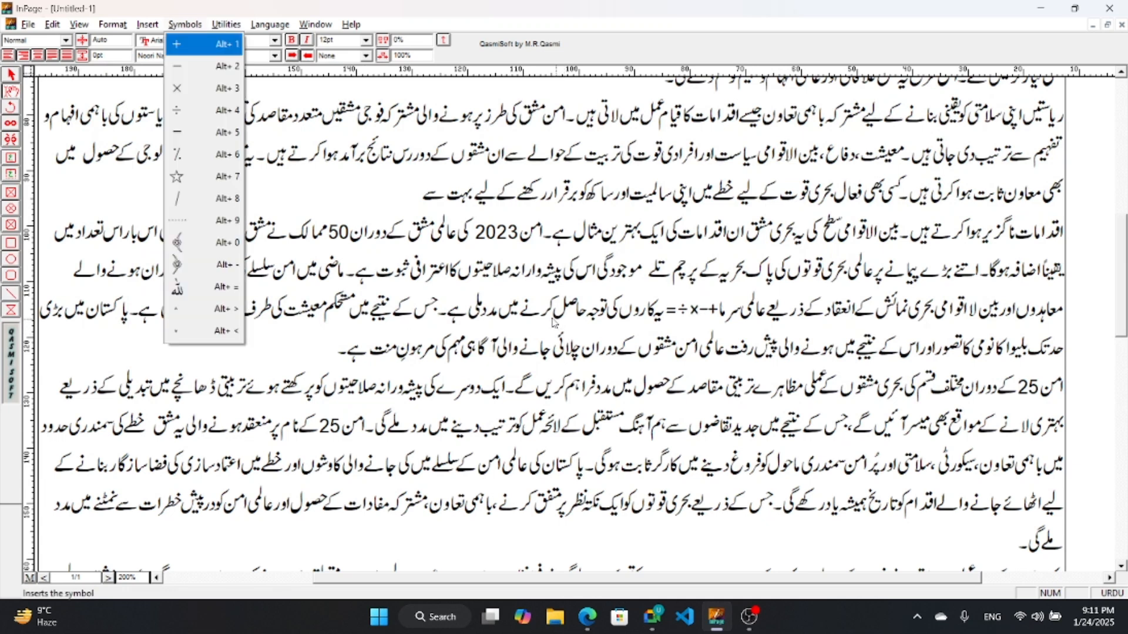
{"action": "key", "text": "Down"}
{"action": "key", "text": "Down"}
{"action": "key", "text": "Down"}
{"action": "key", "text": "Down"}
{"action": "key", "text": "Down"}
{"action": "key", "text": "Down"}
{"action": "key", "text": "Down"}
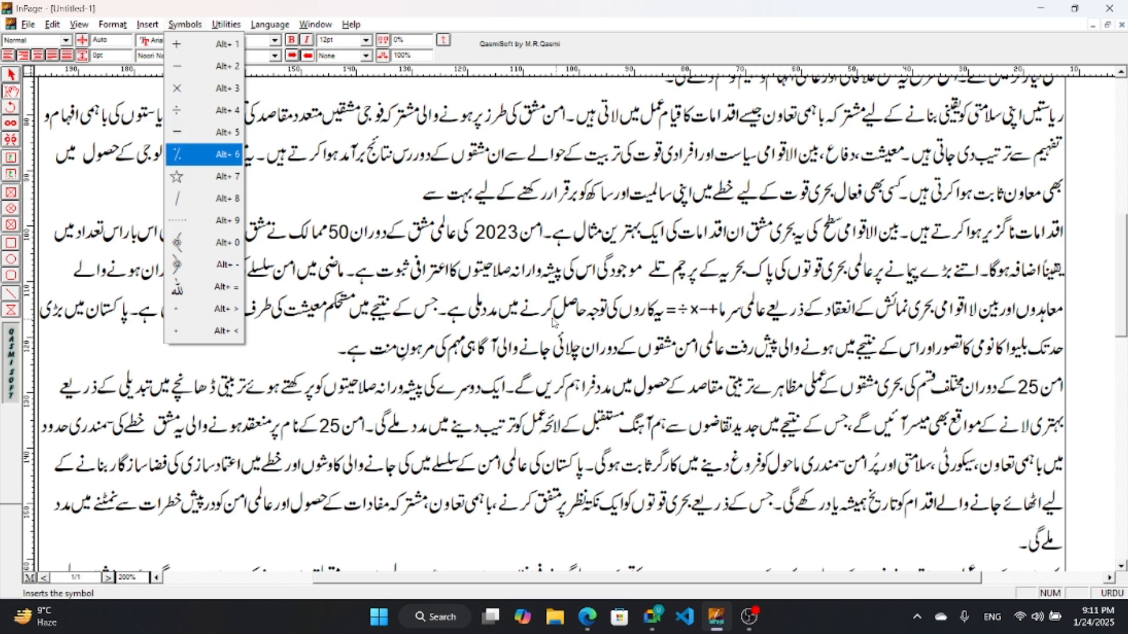
{"action": "key", "text": "Down"}
{"action": "key", "text": "Down"}
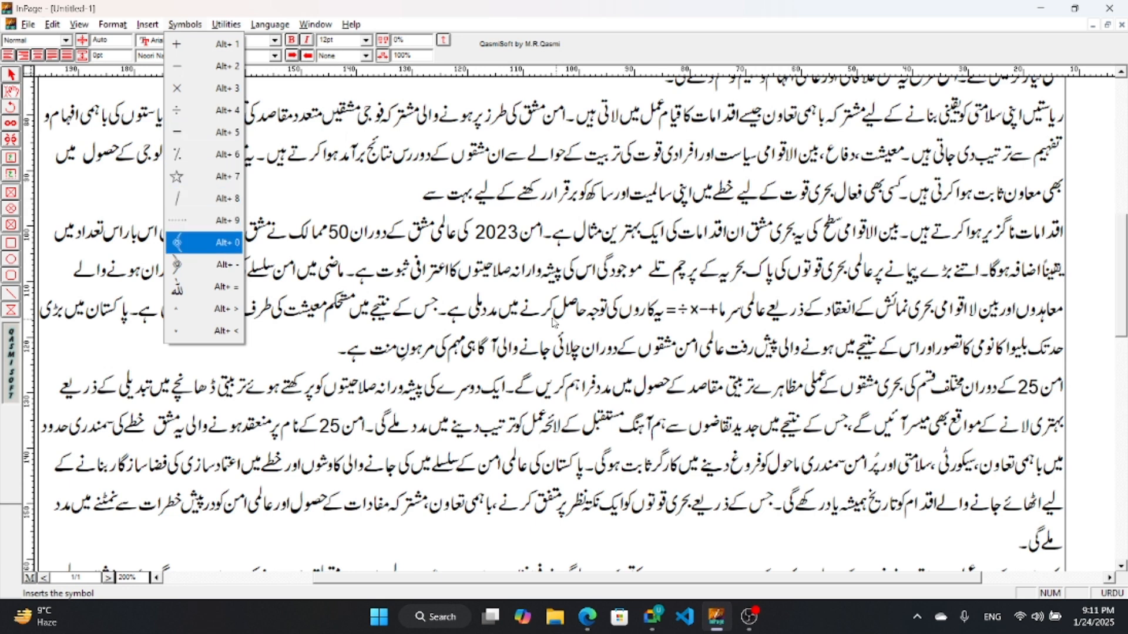
{"action": "key", "text": "Return"}
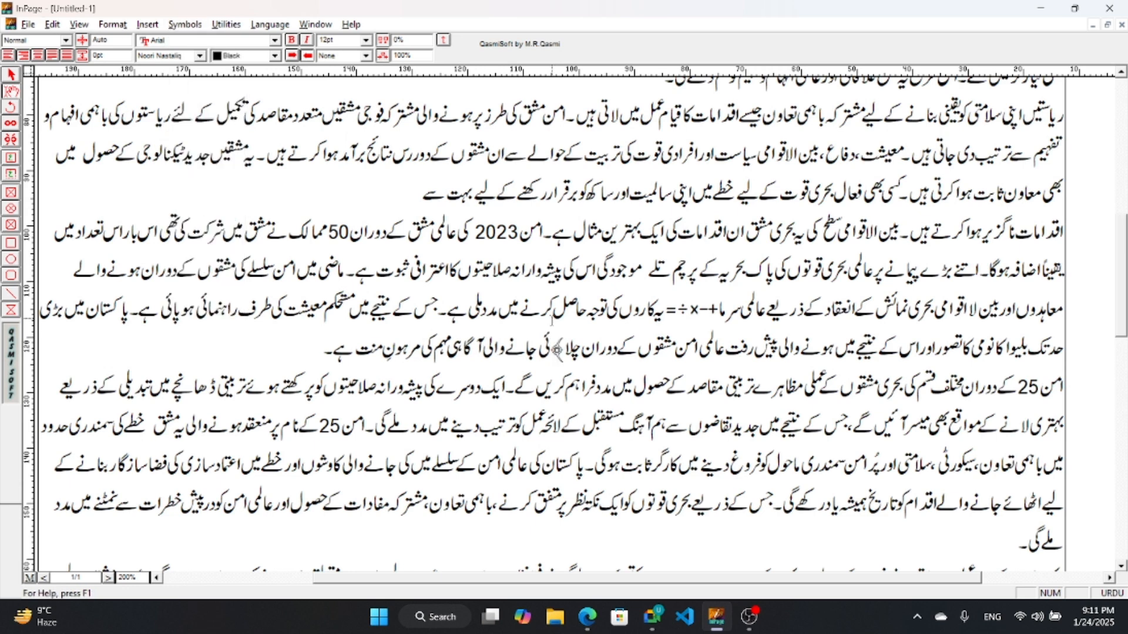
Insert the matching ornamental bracket assigned to Alt+- beside the first one, and delete the bracket pair from the word چلائی
{"action": "key", "text": "alt+s"}
{"action": "key", "text": "Up"}
{"action": "key", "text": "Up"}
{"action": "key", "text": "Up"}
{"action": "key", "text": "Up"}
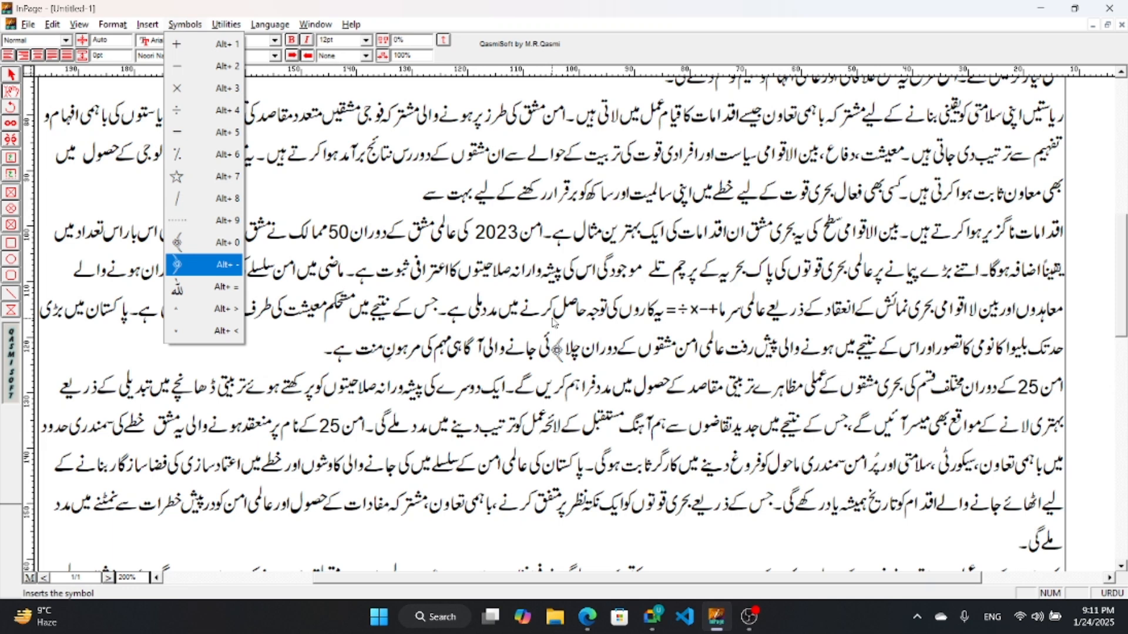
{"action": "key", "text": "Return"}
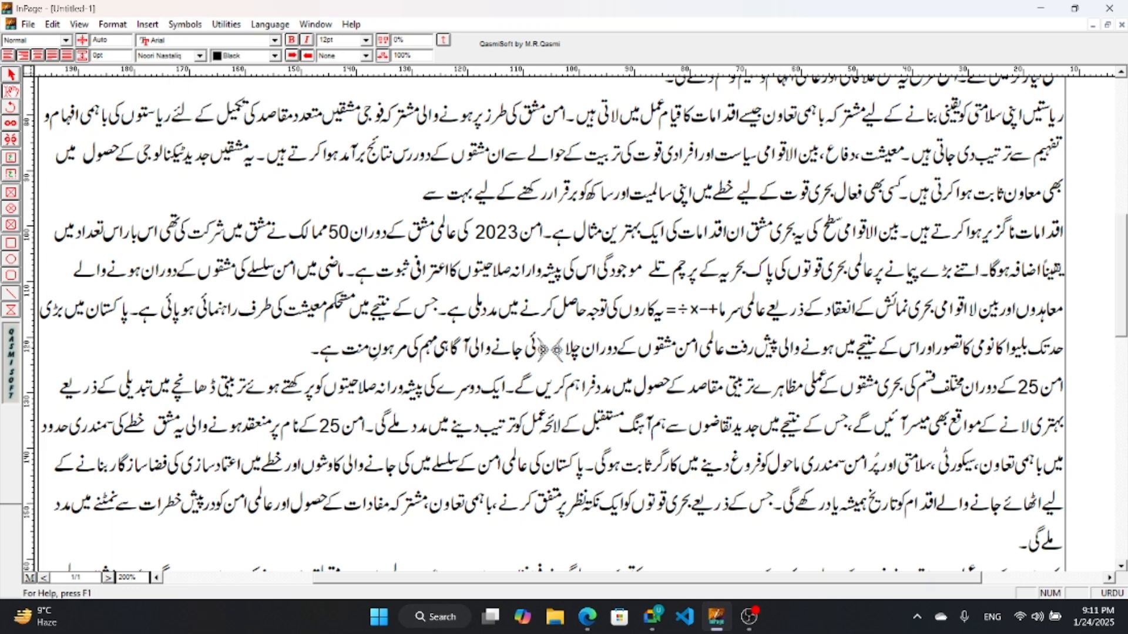
{"action": "left_click_drag", "start_coordinate": [536, 351], "coordinate": [561, 350]}
{"action": "key", "text": "Delete"}
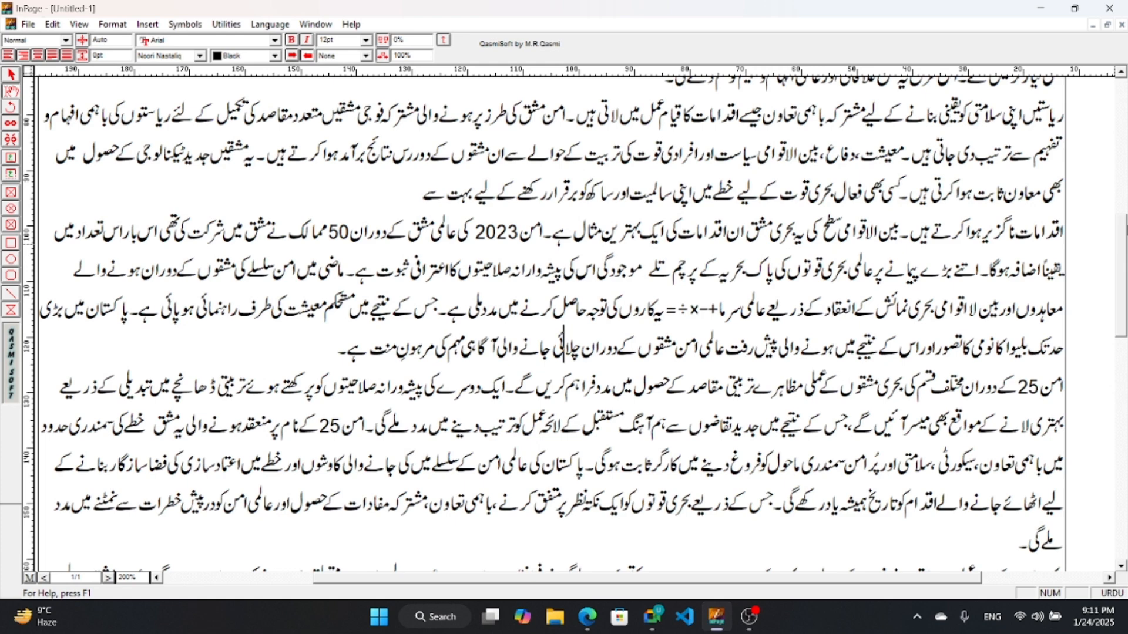
Return to the beginning of the document and examine the symbols list again, down to the ornamental bracket entries
{"action": "left_click_drag", "start_coordinate": [1119, 241], "coordinate": [1121, 115]}
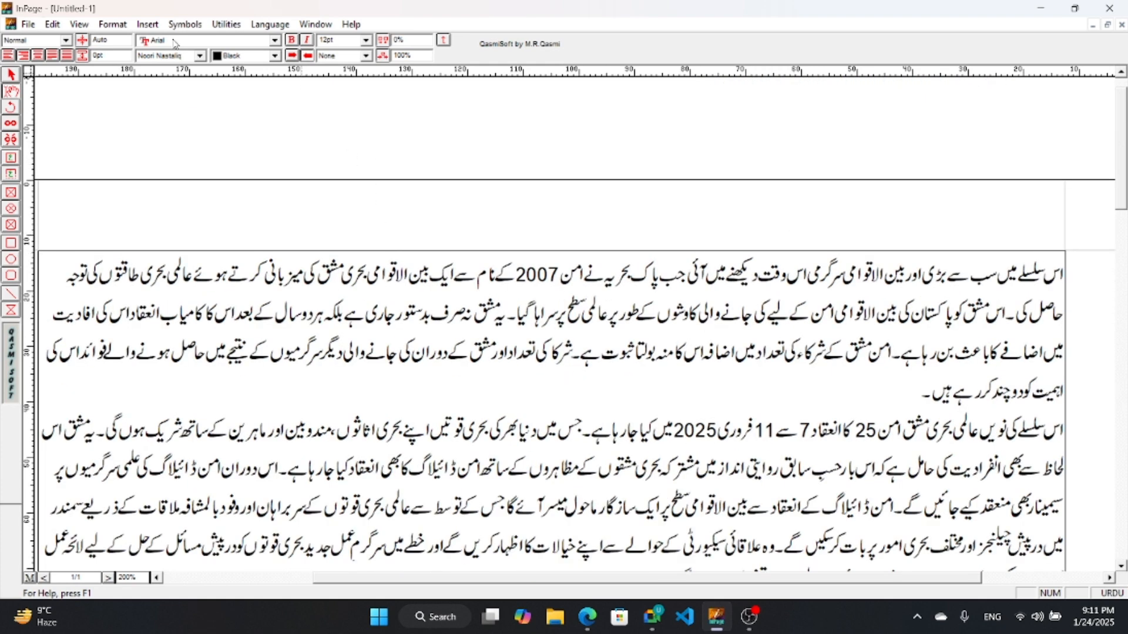
{"action": "left_click", "coordinate": [184, 25]}
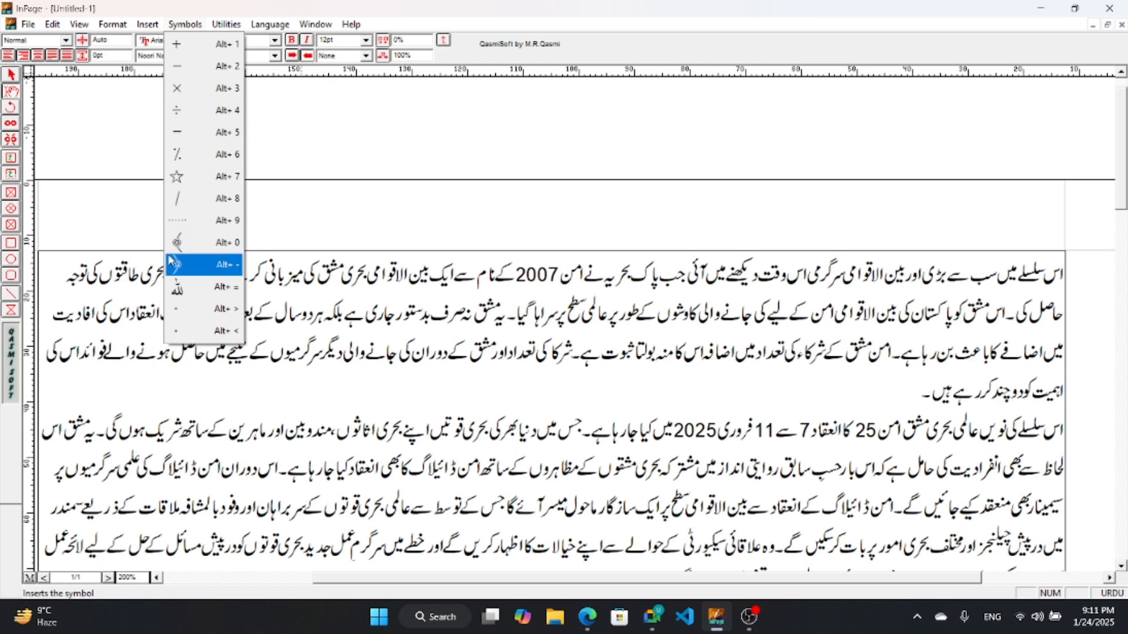
{"action": "left_click", "coordinate": [185, 266]}
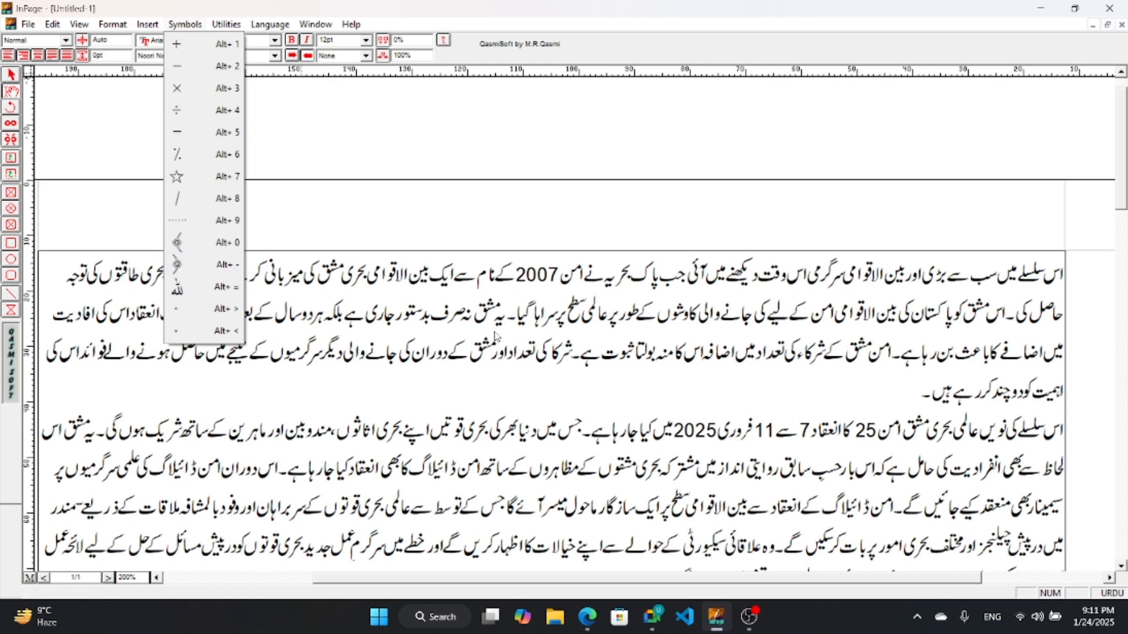
Switch to the InPage Lesson 6 PDF in Edge and review the symbols table through its last row, ALT + Hyphen(-)
{"action": "left_click", "coordinate": [587, 617]}
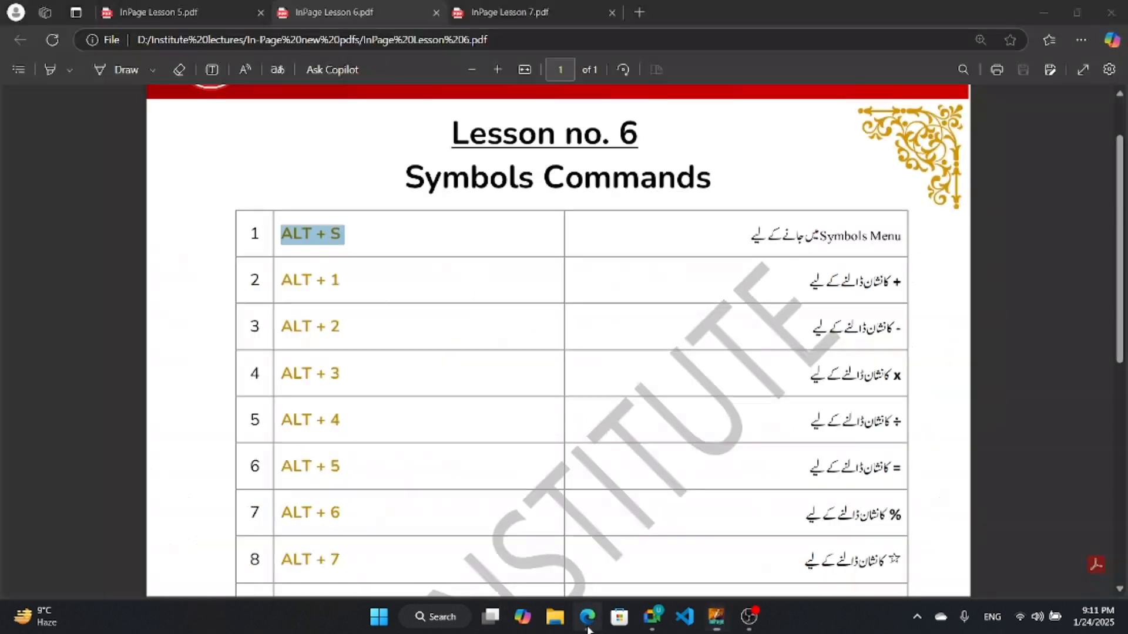
{"action": "scroll", "coordinate": [549, 373], "scroll_direction": "down", "scroll_amount": 7}
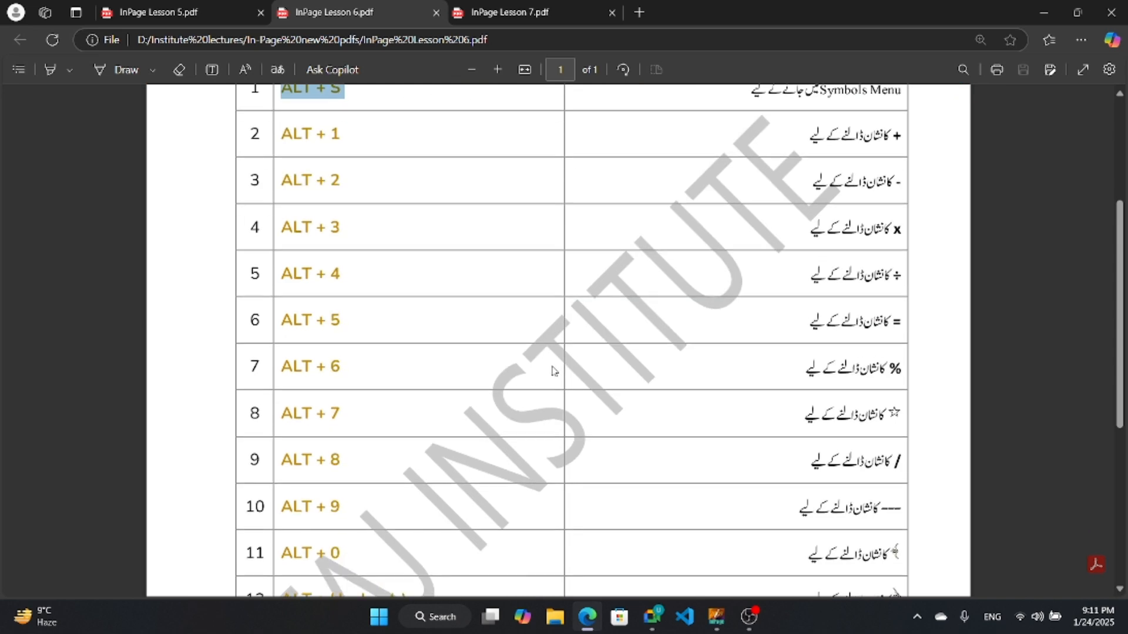
{"action": "scroll", "coordinate": [519, 367], "scroll_direction": "up", "scroll_amount": 2}
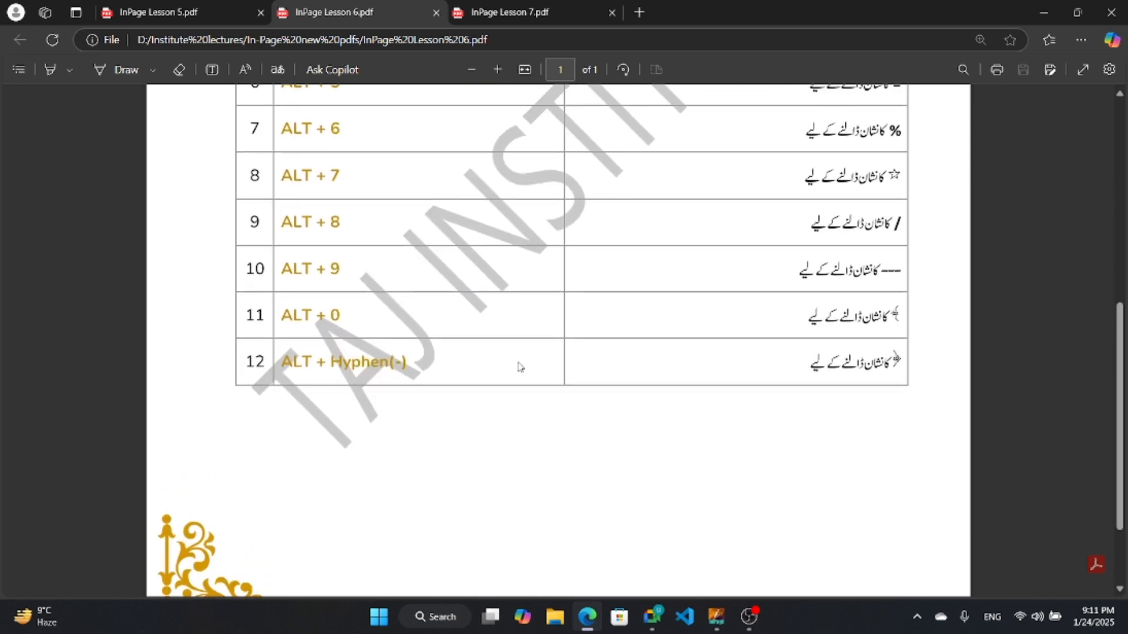
{"action": "scroll", "coordinate": [503, 379], "scroll_direction": "down", "scroll_amount": 1, "text": "ctrl"}
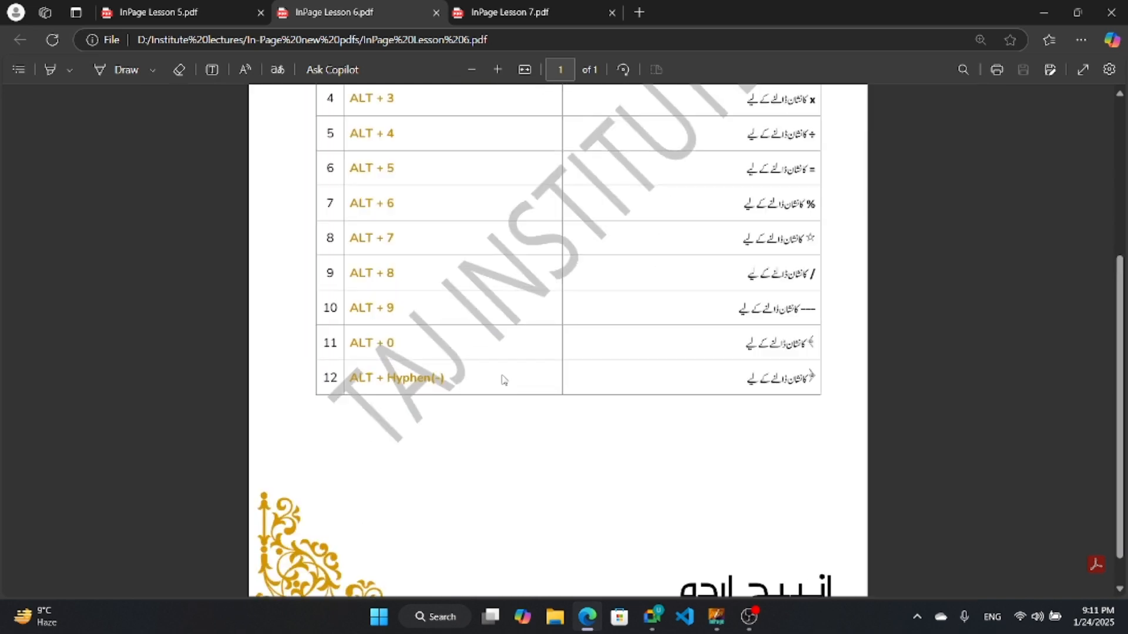
{"action": "scroll", "coordinate": [503, 378], "scroll_direction": "up", "scroll_amount": 1}
{"action": "scroll", "coordinate": [438, 368], "scroll_direction": "up", "scroll_amount": 2}
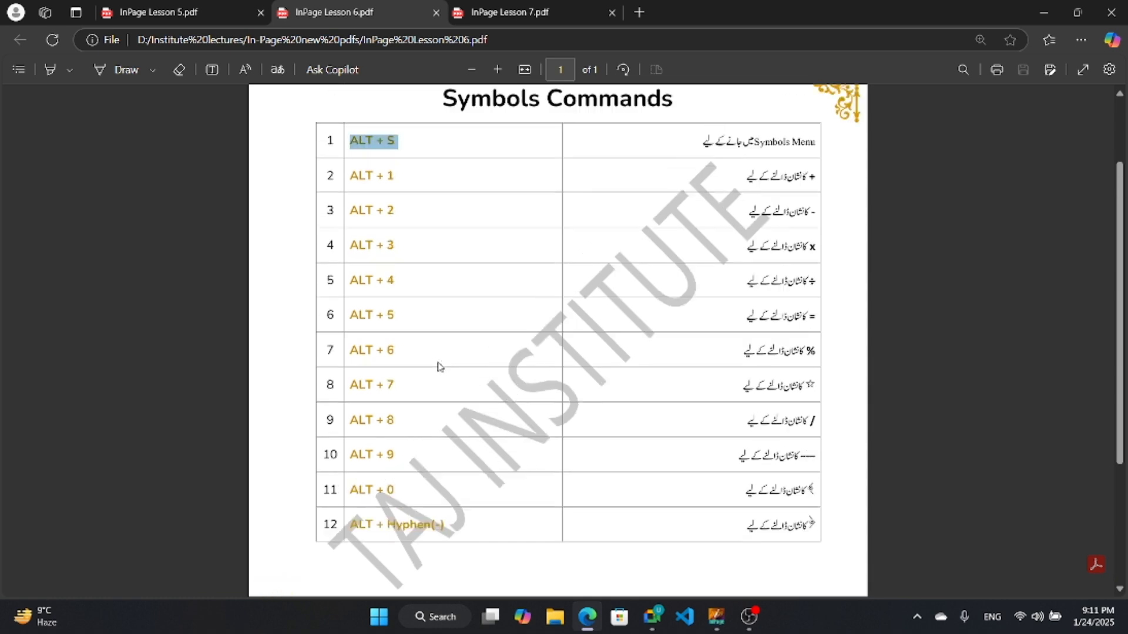
{"action": "scroll", "coordinate": [433, 375], "scroll_direction": "down", "scroll_amount": 1}
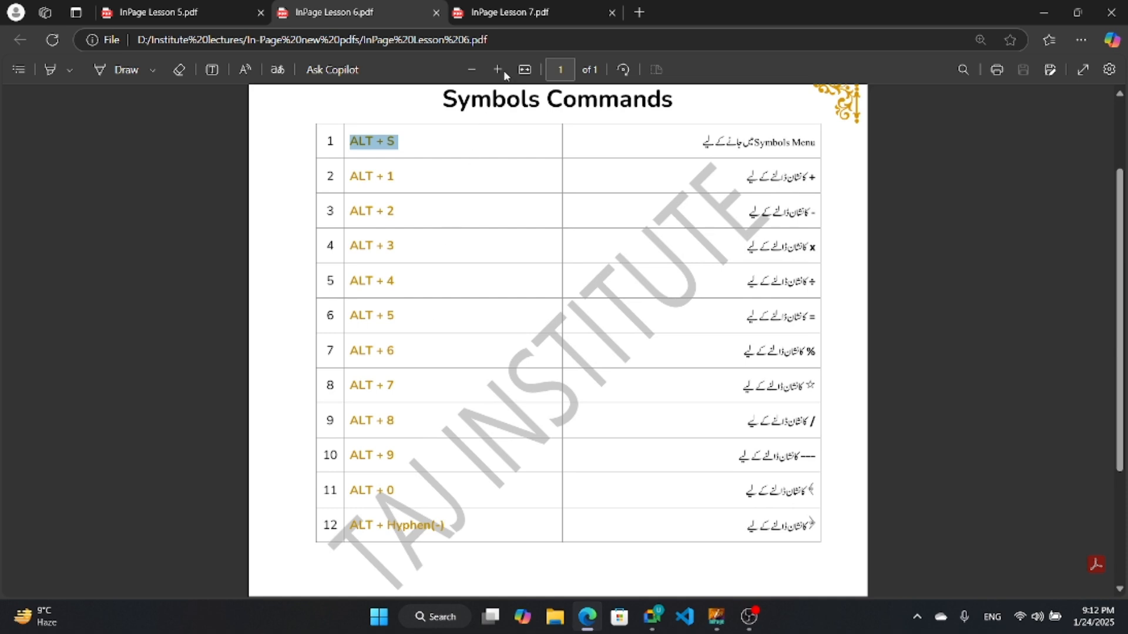
Show the InPage Lesson 7 PDF and select its heading, Page Movement Commands
{"action": "left_click", "coordinate": [513, 21]}
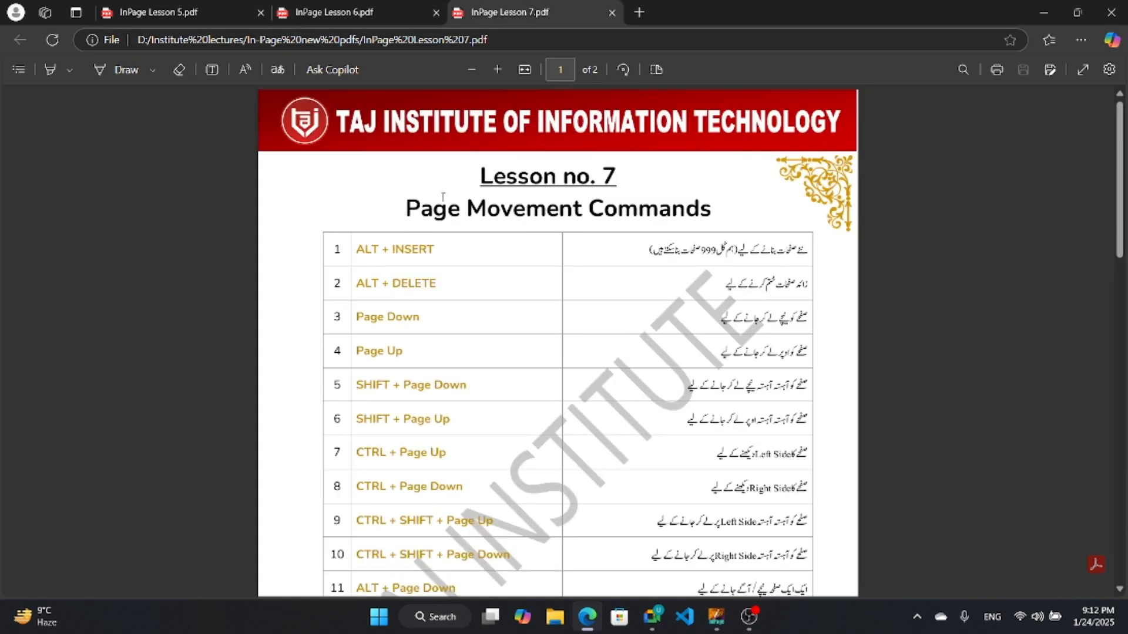
{"action": "left_click_drag", "start_coordinate": [406, 208], "coordinate": [738, 212]}
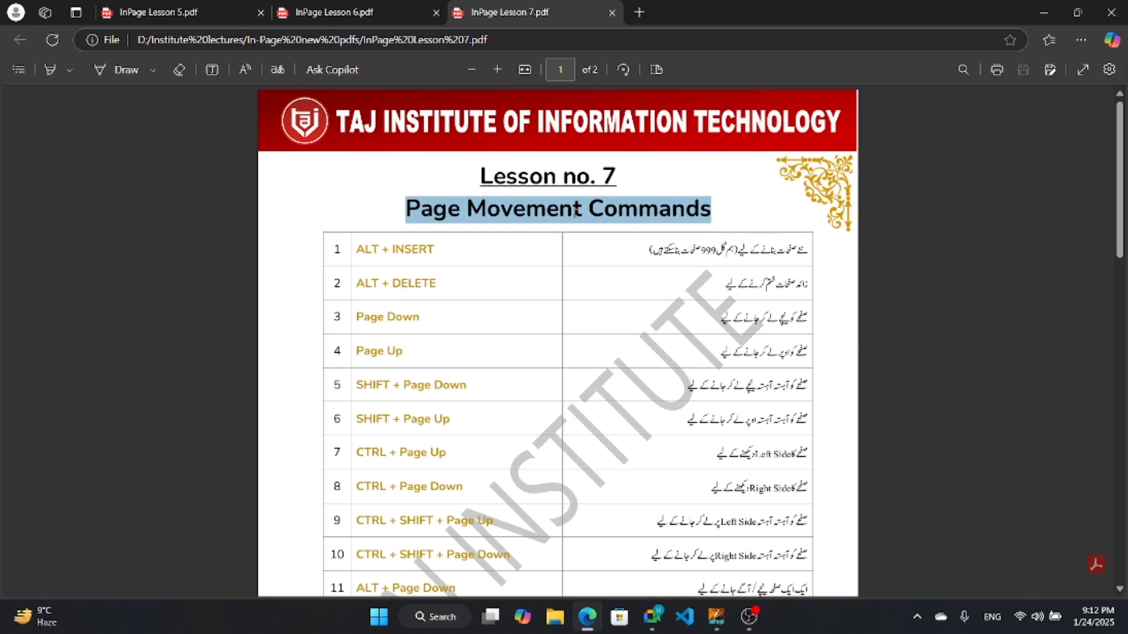
Enlarge the Lesson 7 table and highlight its first entry, ALT + INSERT, and the Urdu wording about making new pages
{"action": "scroll", "coordinate": [574, 223], "scroll_direction": "up", "scroll_amount": 3}
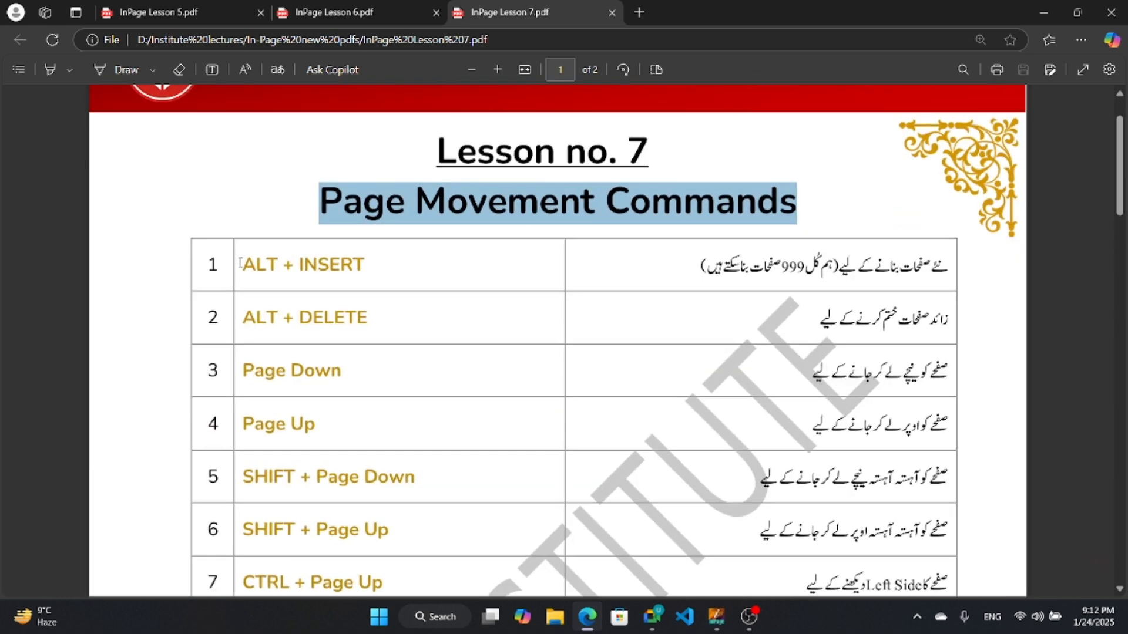
{"action": "left_click_drag", "start_coordinate": [240, 263], "coordinate": [392, 266]}
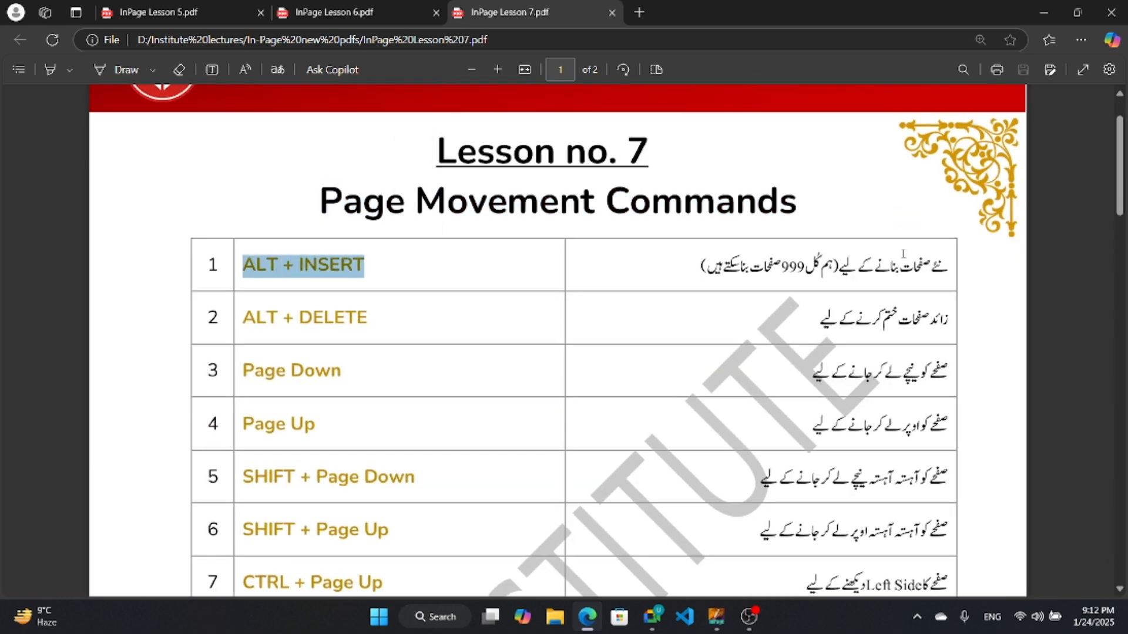
{"action": "left_click_drag", "start_coordinate": [942, 270], "coordinate": [840, 275]}
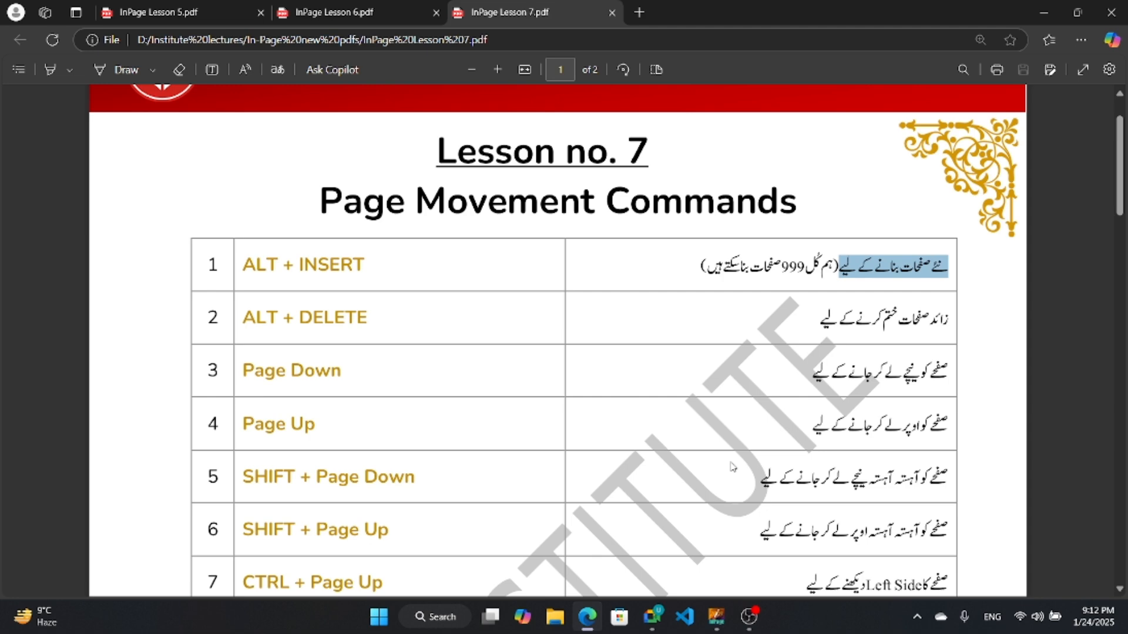
Glance at the Formatting Commands table in the InPage Lesson 5 PDF and return to the Lesson 7 PDF
{"action": "left_click", "coordinate": [165, 8]}
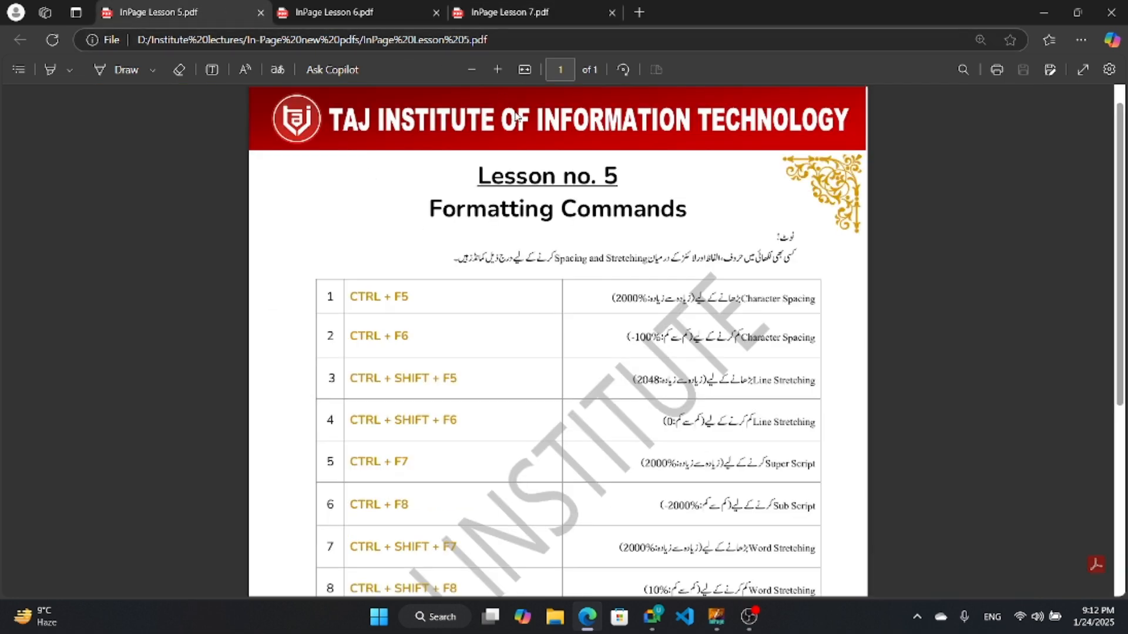
{"action": "scroll", "coordinate": [521, 174], "scroll_direction": "down", "scroll_amount": 2}
{"action": "scroll", "coordinate": [507, 91], "scroll_direction": "up", "scroll_amount": 2}
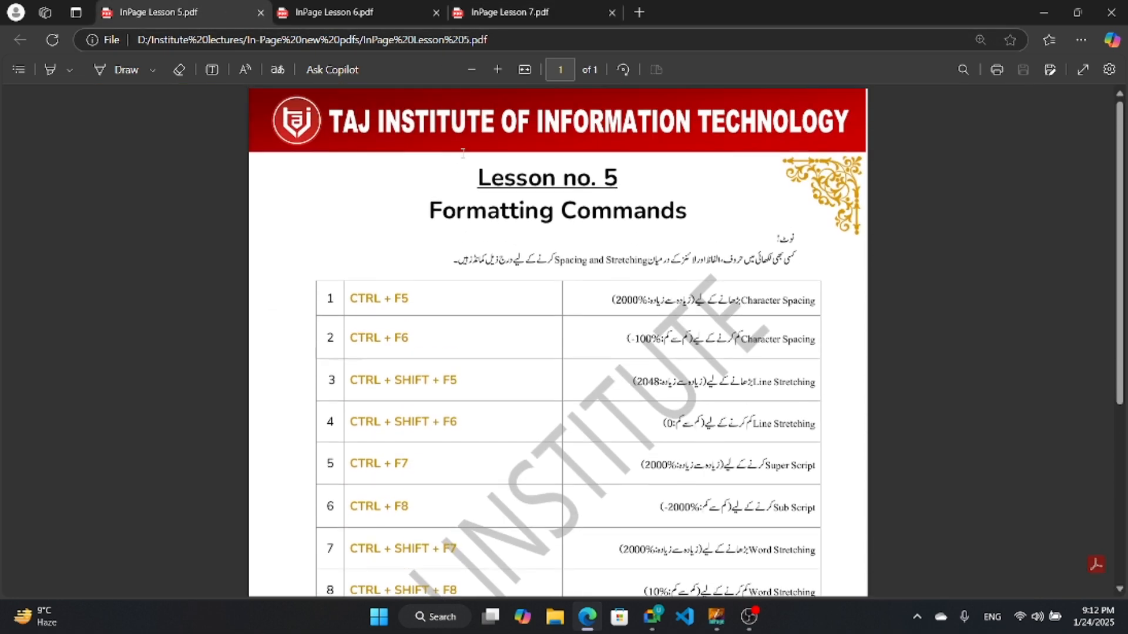
{"action": "left_click", "coordinate": [550, 7]}
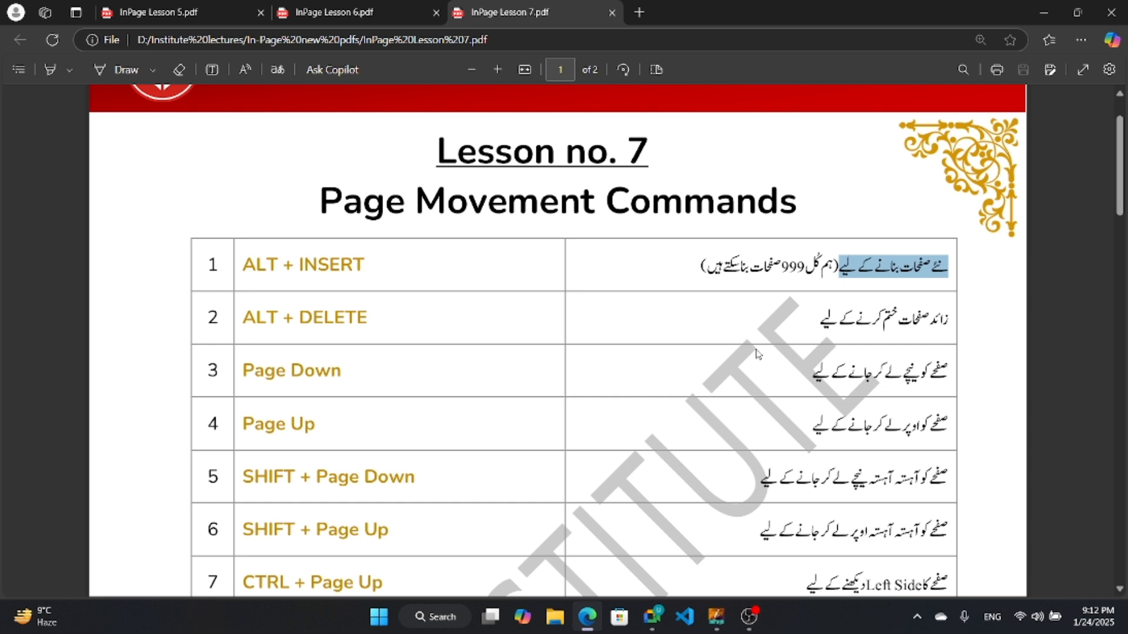
Highlight the bracketed 999-page note in the ALT + INSERT row, including the number itself, and clear the selection
{"action": "left_click", "coordinate": [829, 271]}
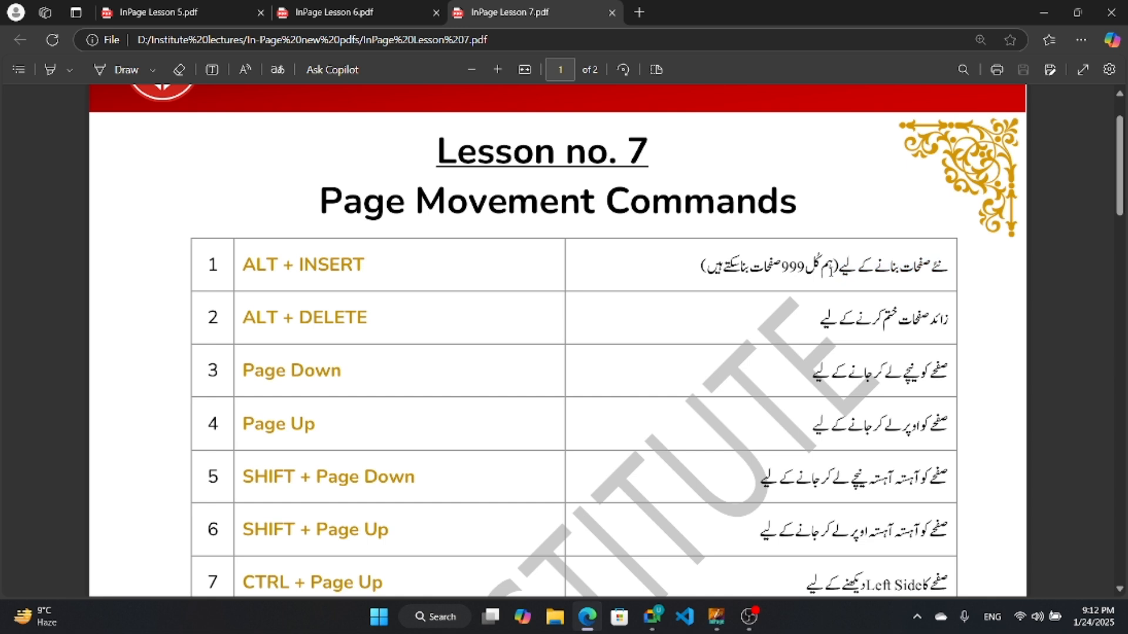
{"action": "left_click_drag", "start_coordinate": [829, 271], "coordinate": [700, 271]}
{"action": "left_click", "coordinate": [755, 392]}
{"action": "left_click_drag", "start_coordinate": [783, 266], "coordinate": [813, 268]}
{"action": "left_click", "coordinate": [785, 370]}
Switch to InPage and insert 4 new pages into the document
{"action": "left_click", "coordinate": [1046, 22]}
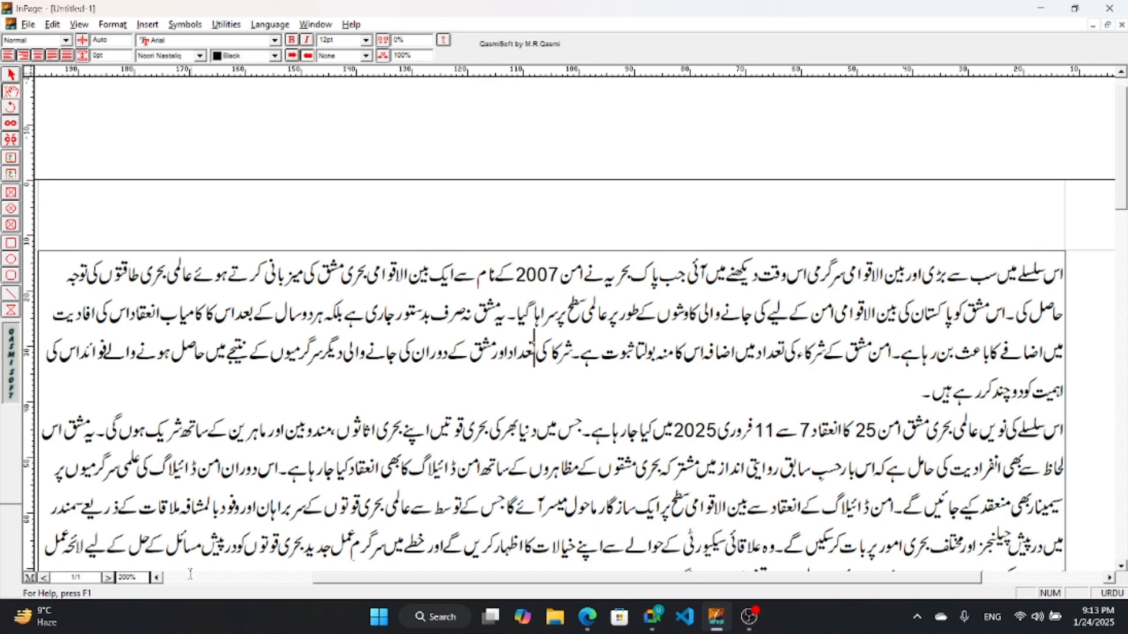
{"action": "key", "text": "ctrl+j"}
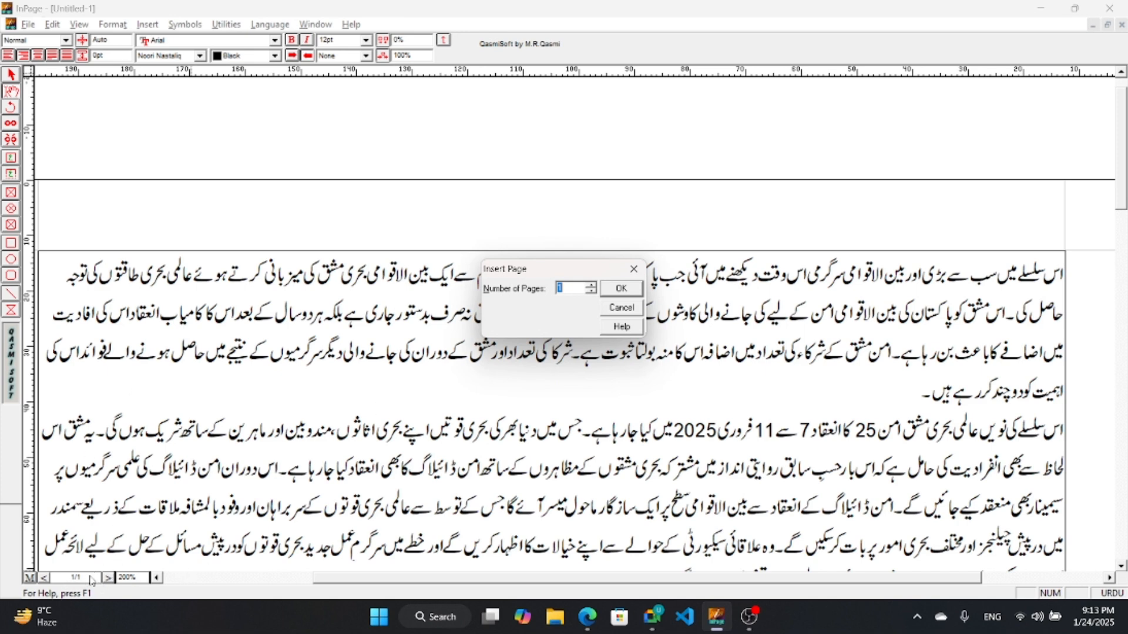
{"action": "left_click", "coordinate": [591, 290]}
{"action": "type", "text": "5"}
{"action": "left_click", "coordinate": [590, 292]}
{"action": "left_click", "coordinate": [590, 291]}
{"action": "left_click", "coordinate": [591, 286]}
{"action": "left_click", "coordinate": [590, 286]}
{"action": "type", "text": "4"}
{"action": "left_click", "coordinate": [614, 290]}
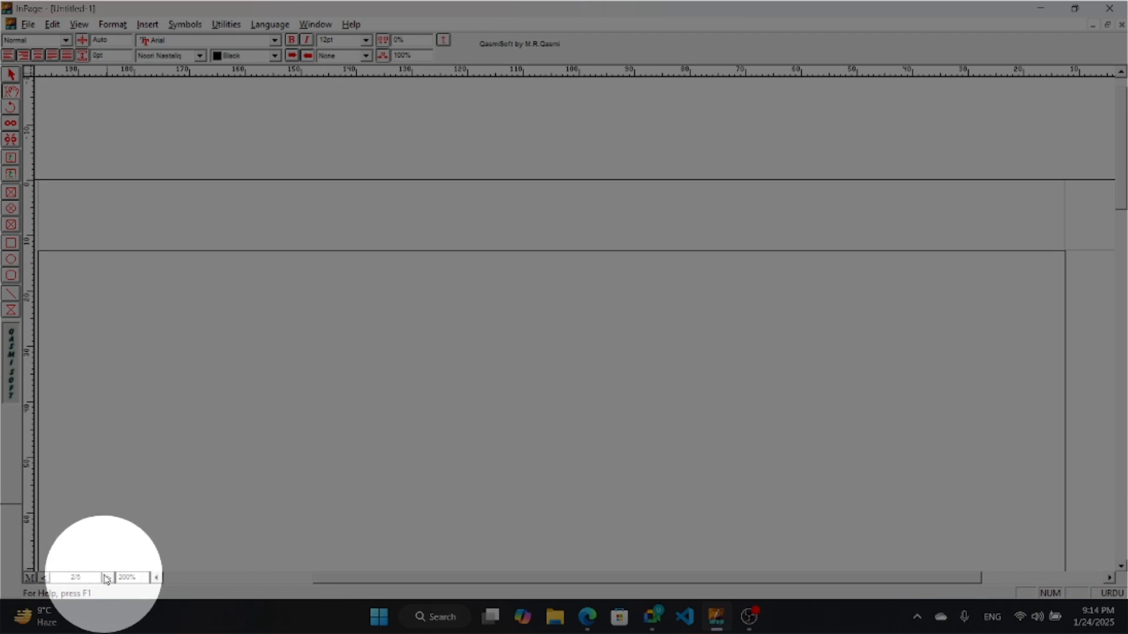
Page forward through the inserted blank pages and come back to page 1
{"action": "left_click", "coordinate": [107, 578]}
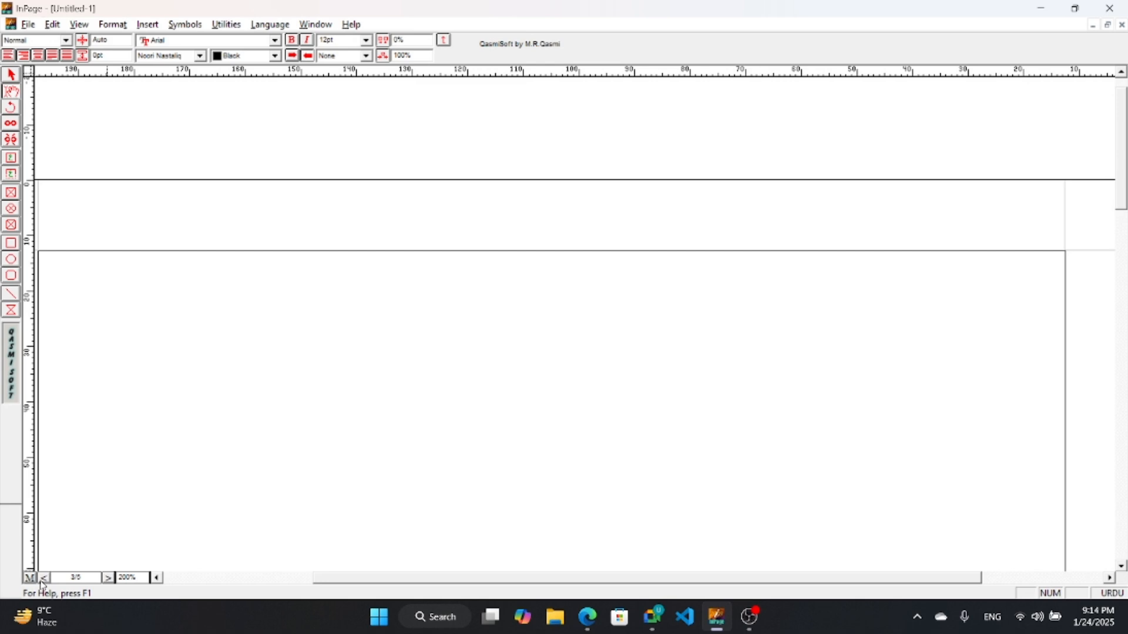
{"action": "left_click", "coordinate": [110, 579]}
{"action": "left_click", "coordinate": [110, 579]}
{"action": "left_click", "coordinate": [110, 579]}
{"action": "left_click", "coordinate": [109, 579]}
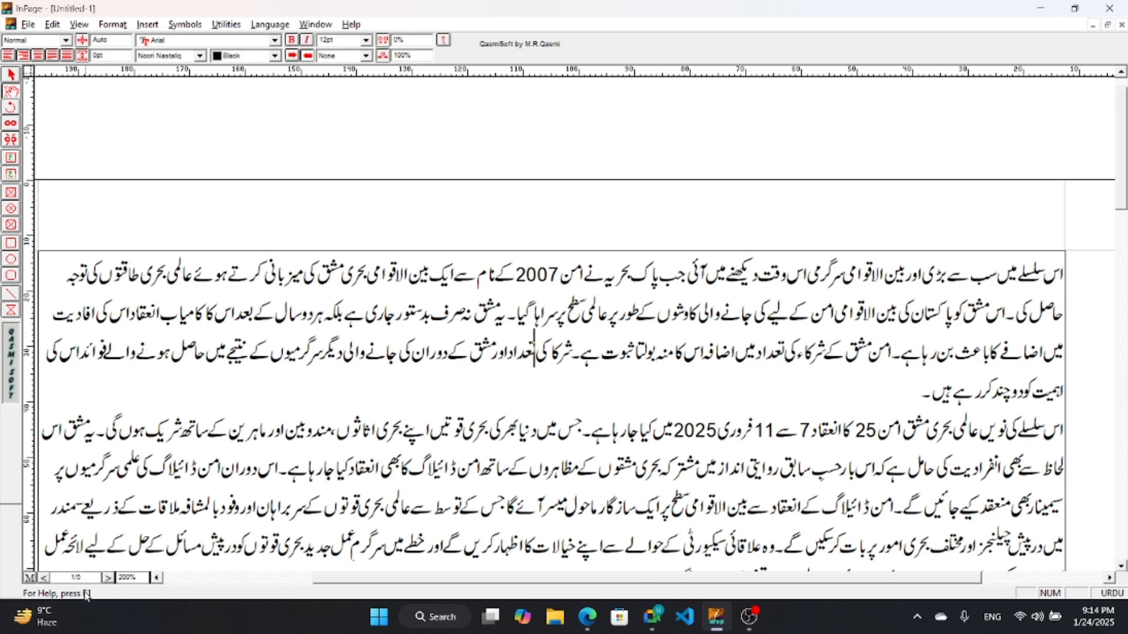
Highlight the ALT + DELETE entry in the Lesson 7 PDF in Edge and return to the InPage document
{"action": "left_click", "coordinate": [587, 617]}
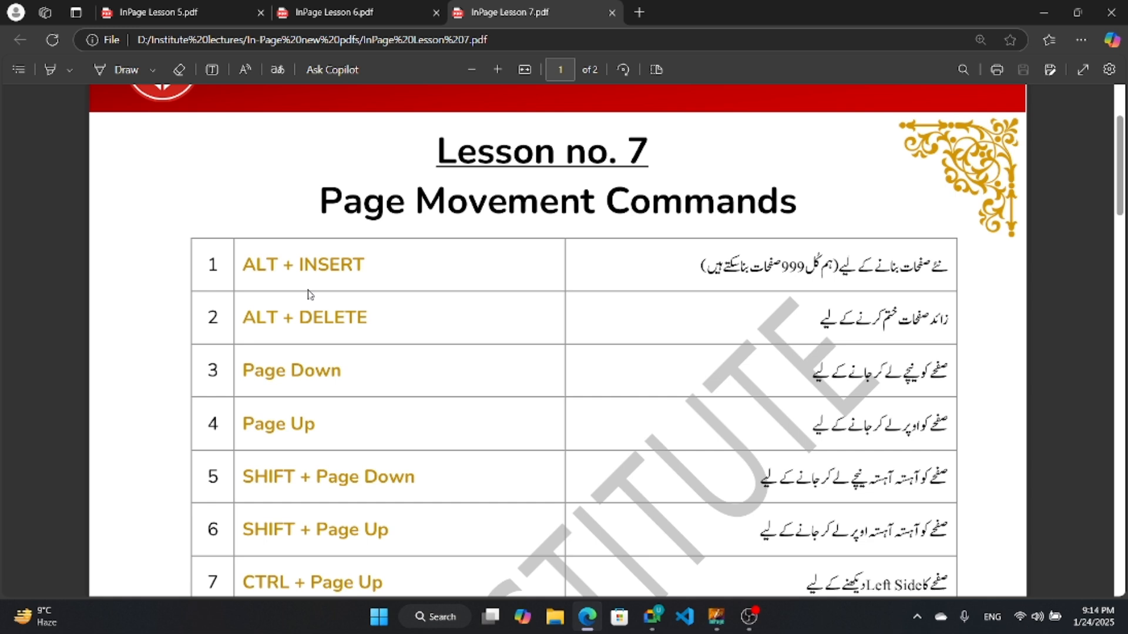
{"action": "left_click_drag", "start_coordinate": [238, 320], "coordinate": [410, 318]}
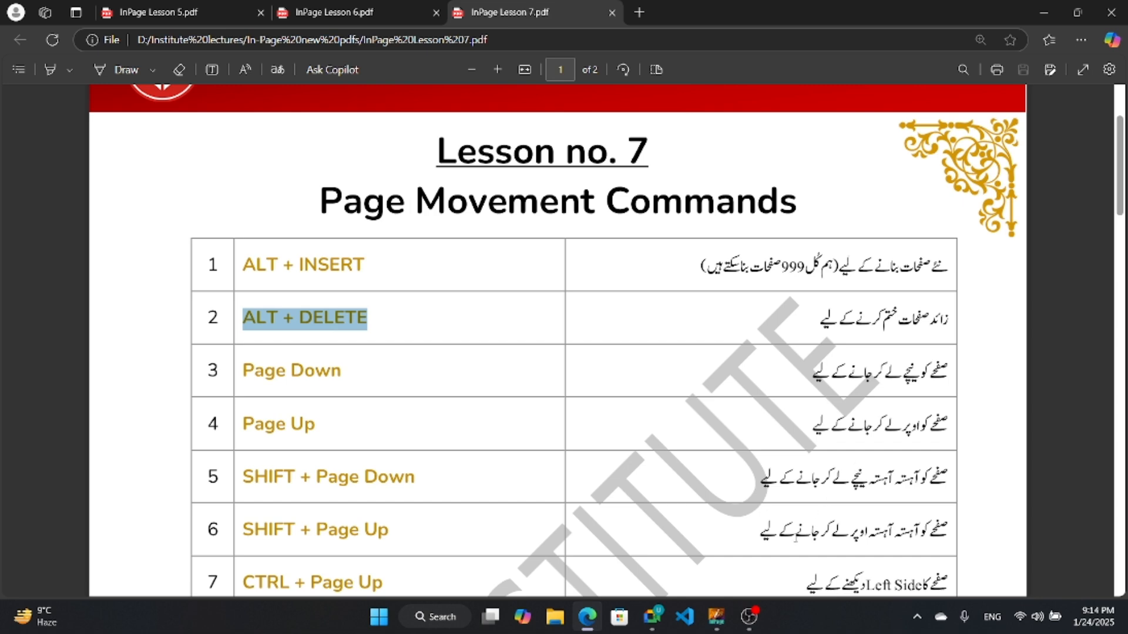
{"action": "left_click", "coordinate": [716, 617]}
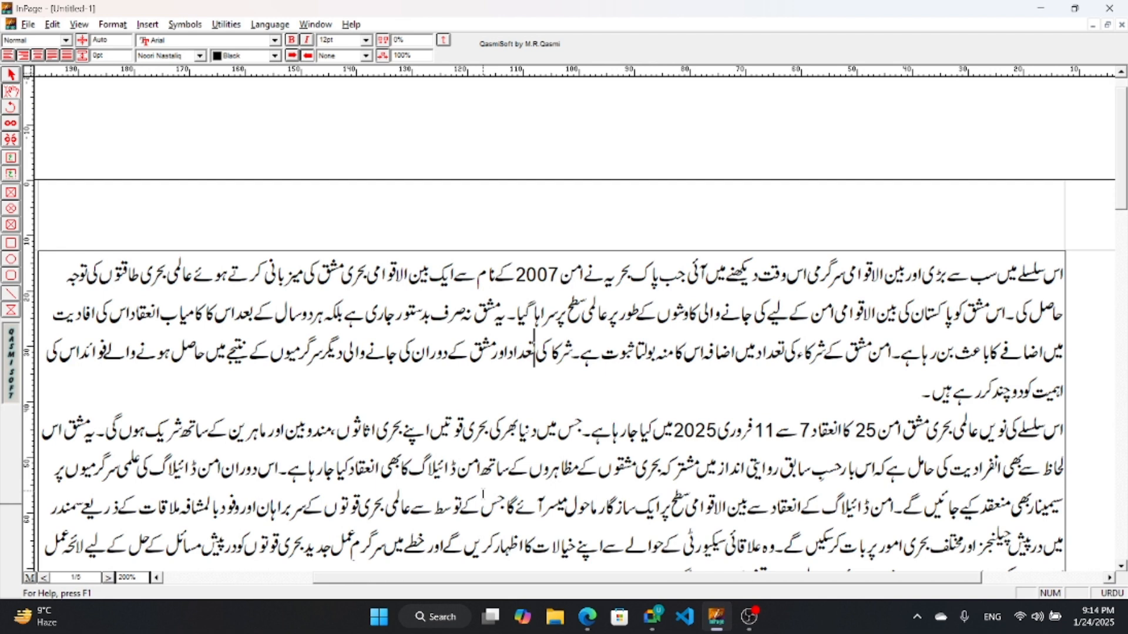
Delete pages 3 to 5 of the document and flip through the remaining pages
{"action": "key", "text": "ctrl+Delete"}
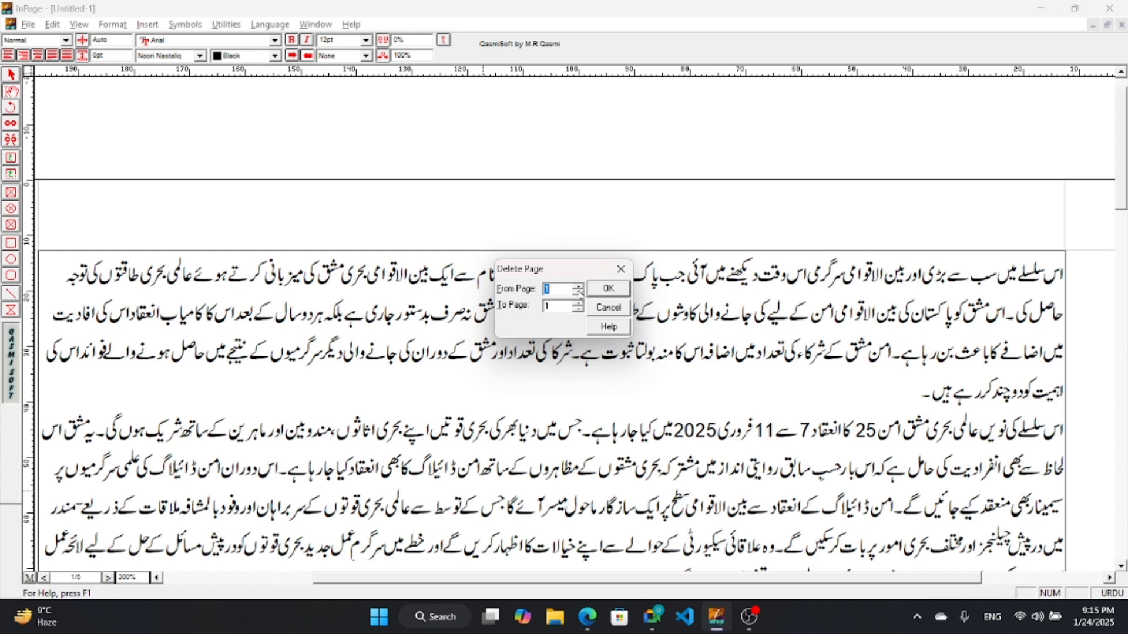
{"action": "type", "text": "3"}
{"action": "key", "text": "Tab"}
{"action": "type", "text": "5"}
{"action": "left_click", "coordinate": [611, 289]}
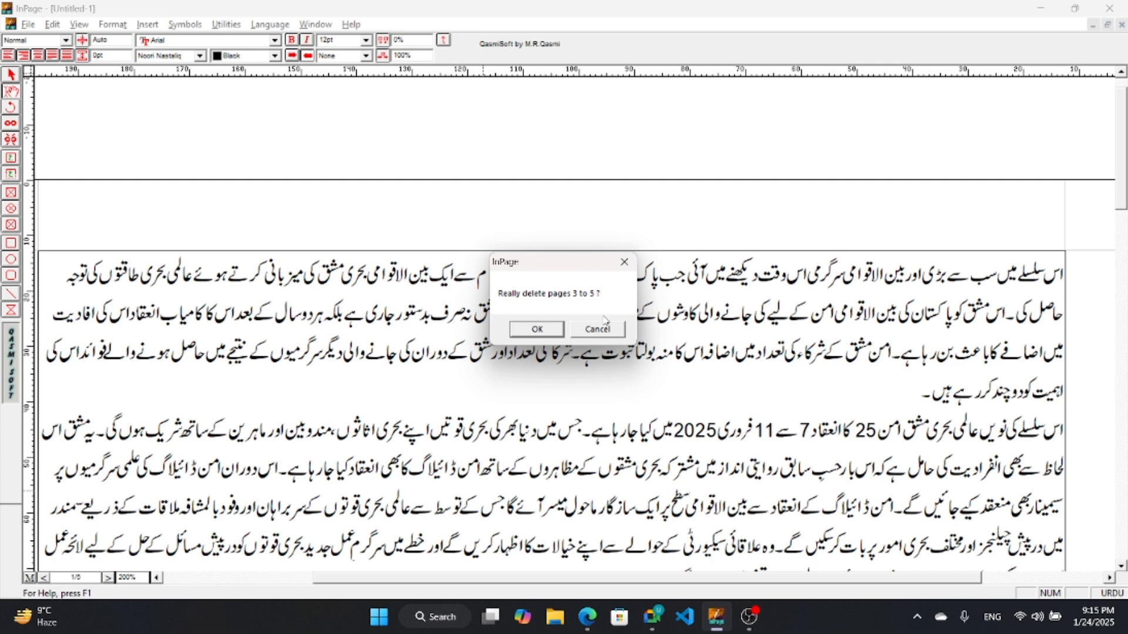
{"action": "left_click", "coordinate": [555, 333]}
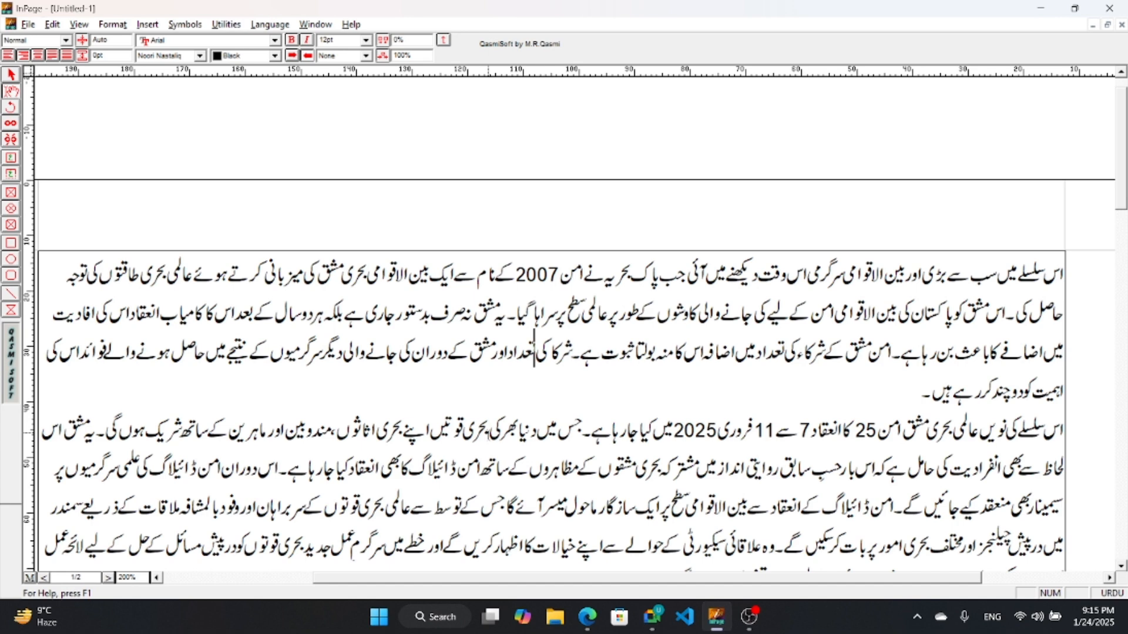
{"action": "left_click", "coordinate": [44, 579]}
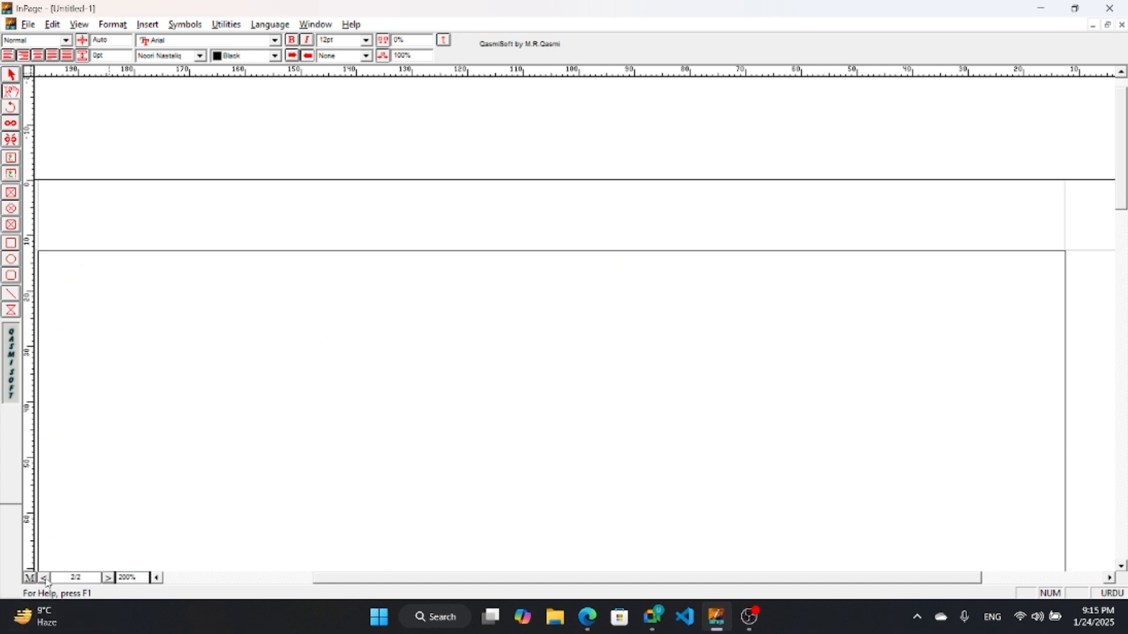
{"action": "left_click", "coordinate": [107, 579]}
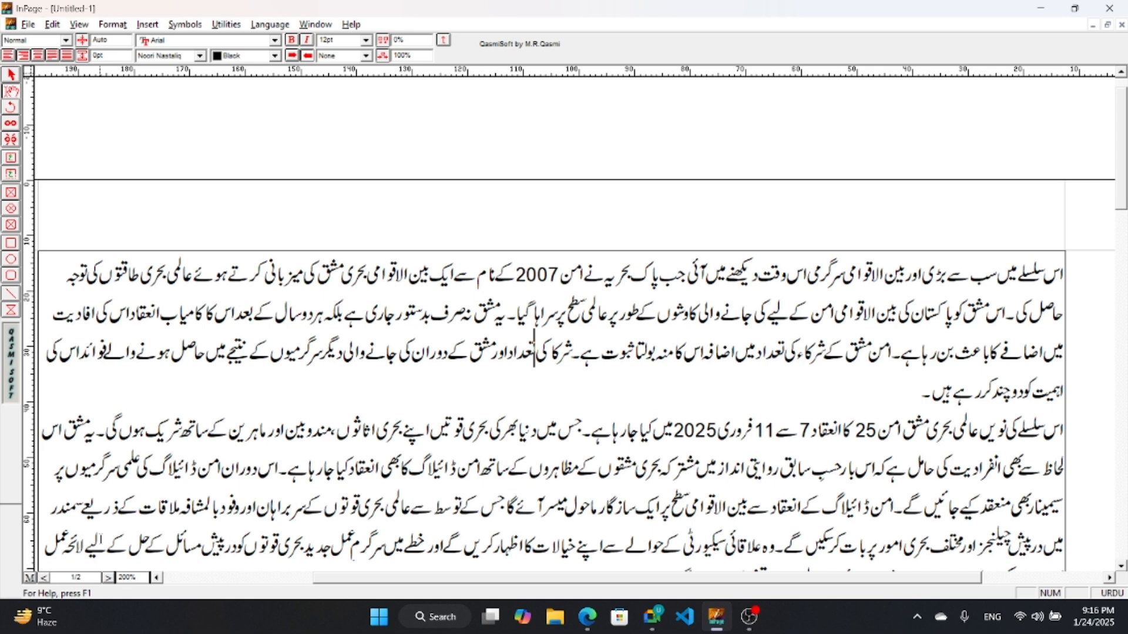
Switch to the Lesson 7 PDF in Edge and highlight the ALT + INSERT and ALT + DELETE entries as a recap
{"action": "left_click", "coordinate": [587, 617]}
{"action": "left_click_drag", "start_coordinate": [243, 266], "coordinate": [362, 268]}
{"action": "left_click_drag", "start_coordinate": [255, 315], "coordinate": [379, 317]}
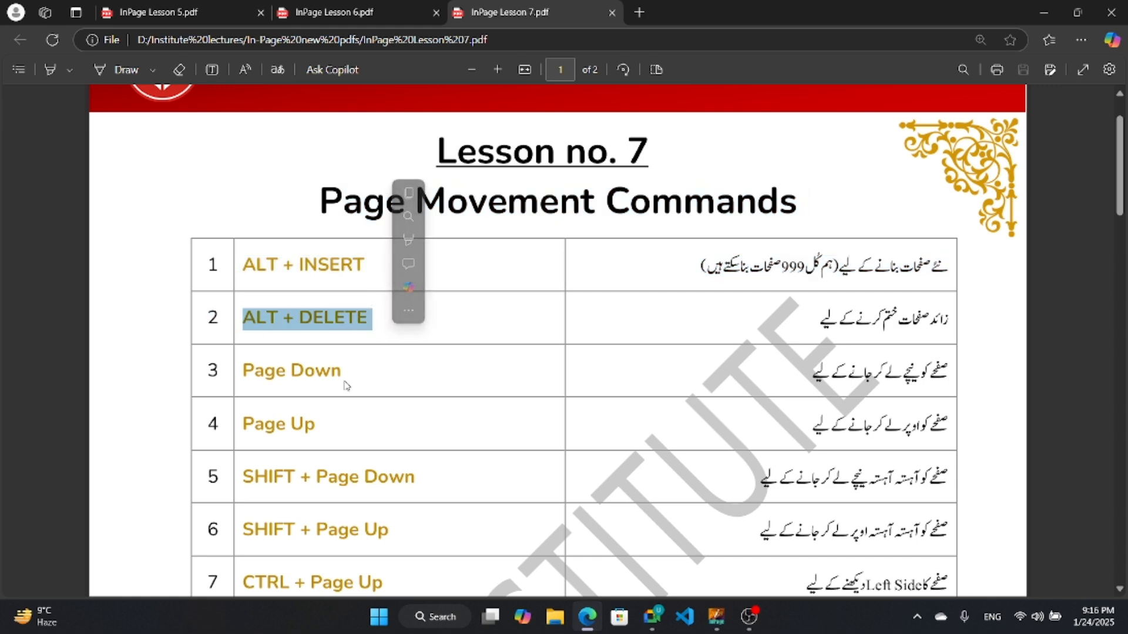
{"action": "left_click", "coordinate": [345, 385]}
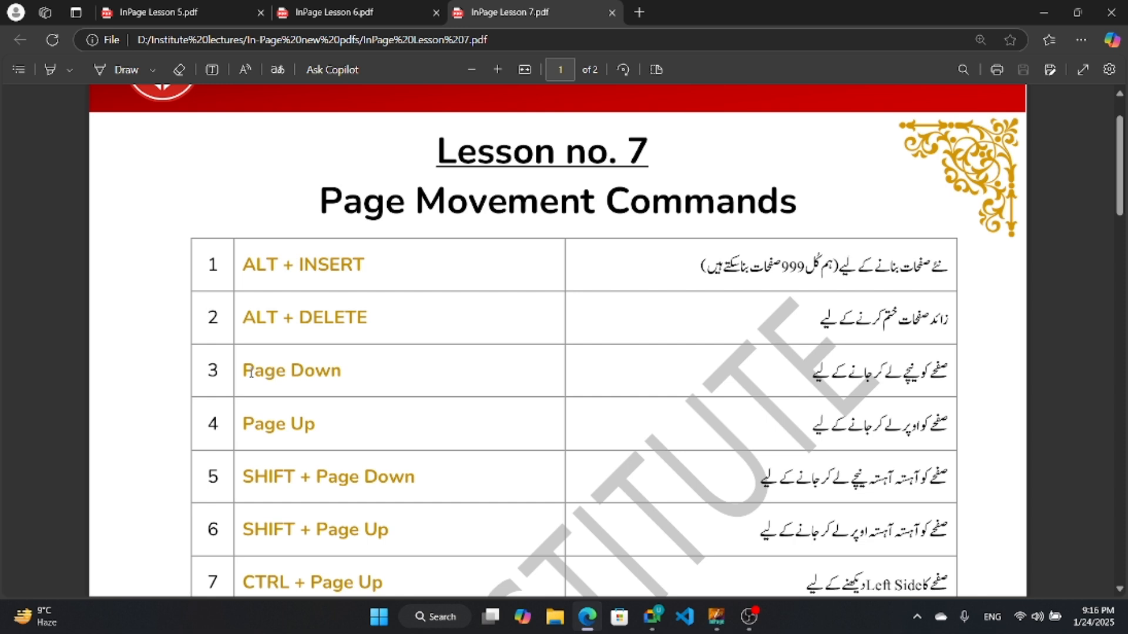
Highlight the Page Down and Page Up entries along with their Urdu descriptions
{"action": "left_click_drag", "start_coordinate": [243, 370], "coordinate": [342, 371]}
{"action": "left_click_drag", "start_coordinate": [243, 424], "coordinate": [403, 434]}
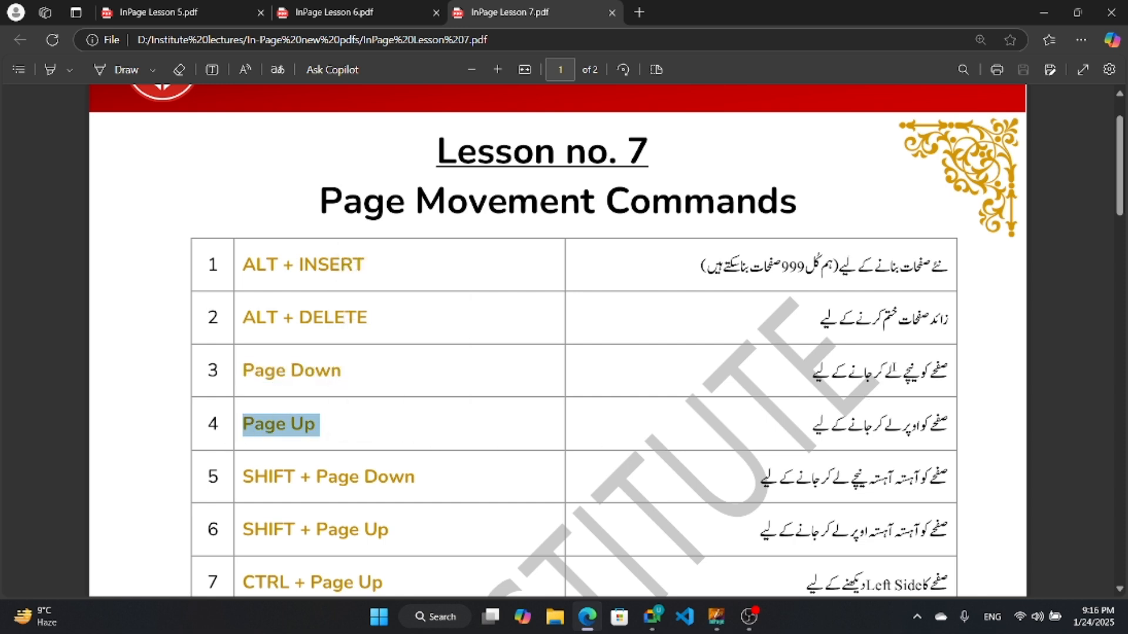
{"action": "left_click_drag", "start_coordinate": [947, 375], "coordinate": [812, 377]}
{"action": "left_click", "coordinate": [963, 430]}
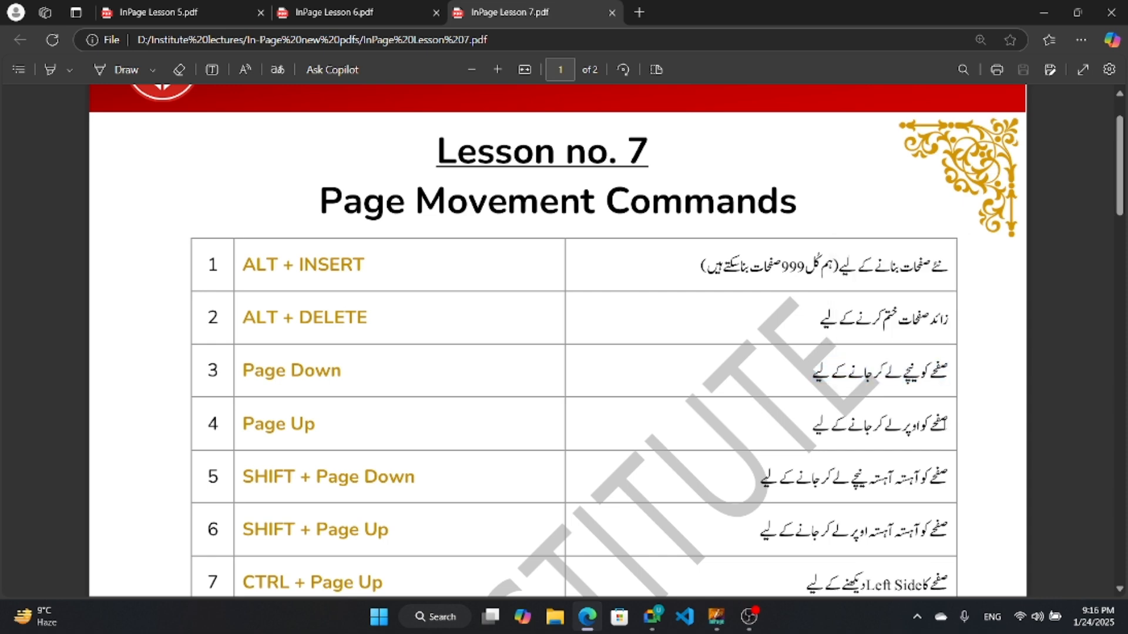
{"action": "left_click_drag", "start_coordinate": [955, 429], "coordinate": [812, 432]}
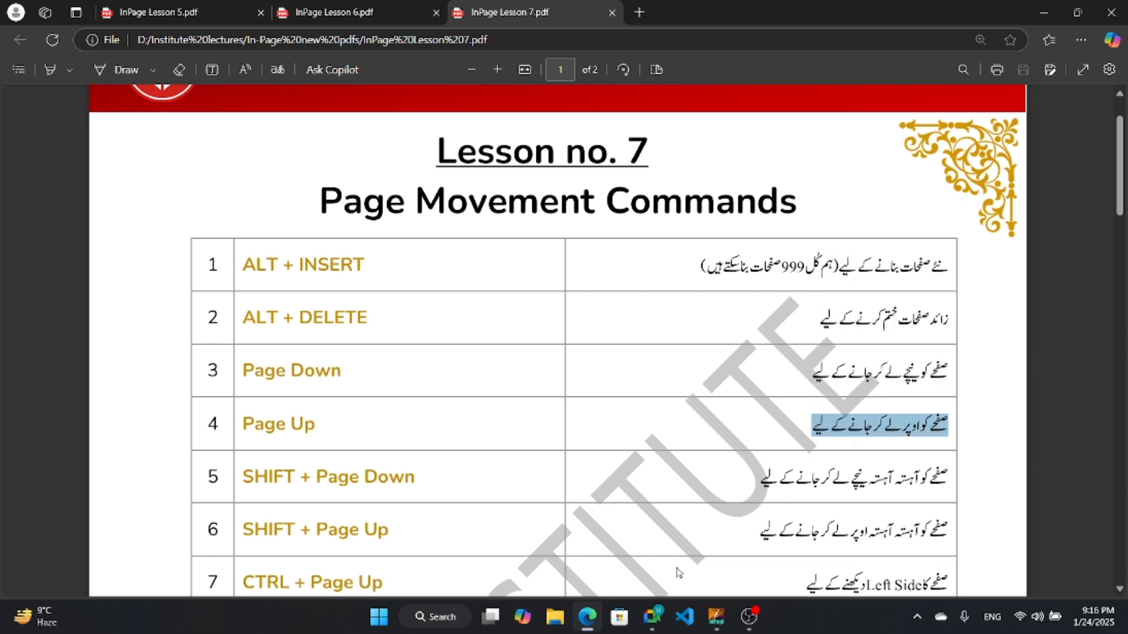
Switch to InPage and move down and up through page 1 to demonstrate the Page Down and Page Up commands
{"action": "left_click", "coordinate": [717, 617]}
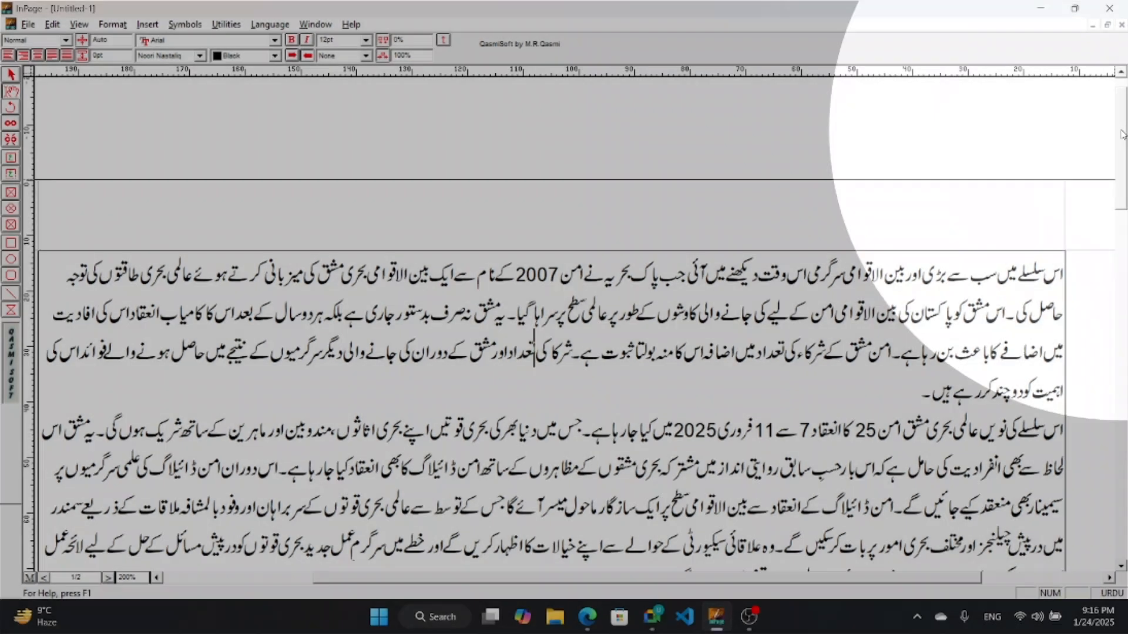
{"action": "left_click_drag", "start_coordinate": [1123, 163], "coordinate": [1102, 122]}
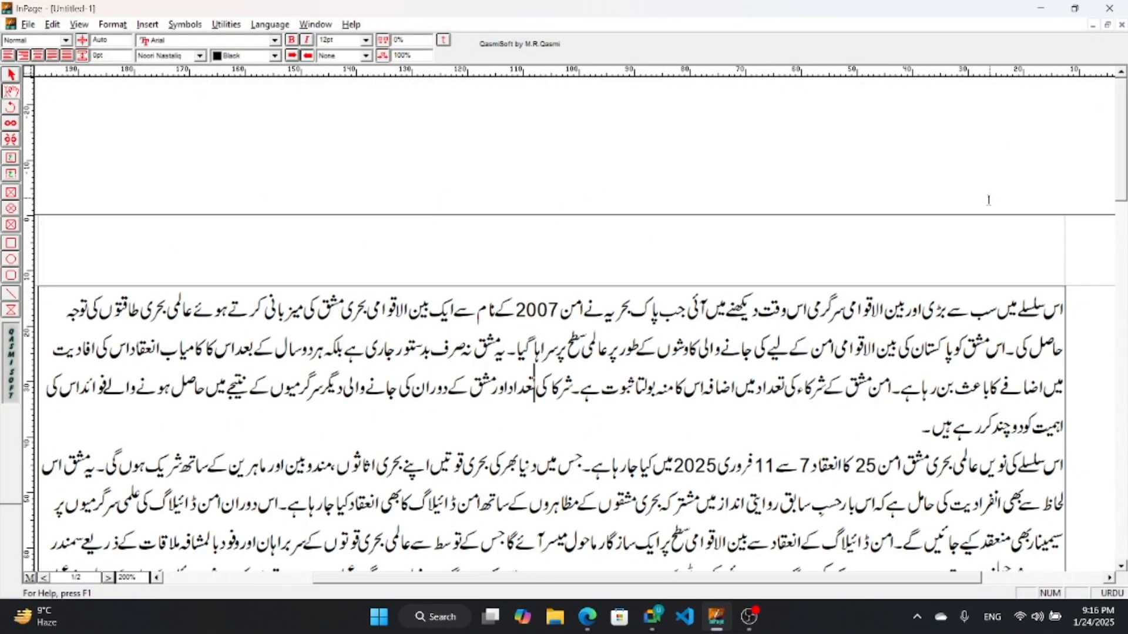
{"action": "scroll", "coordinate": [989, 201], "scroll_direction": "down", "scroll_amount": 10}
{"action": "scroll", "coordinate": [552, 317], "scroll_direction": "down", "scroll_amount": 10}
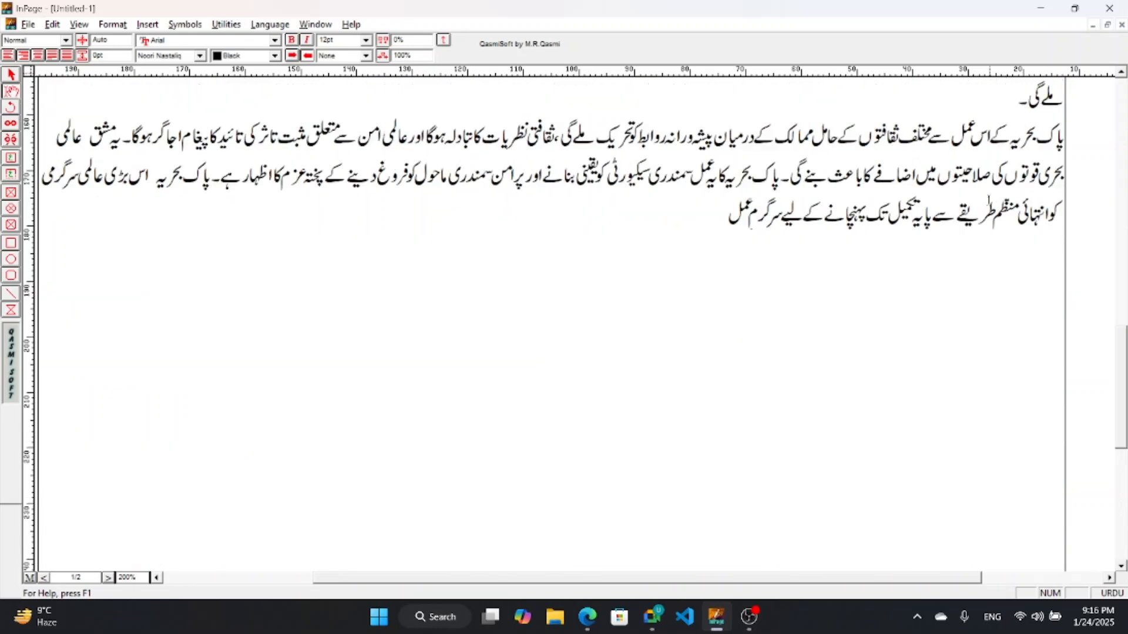
{"action": "scroll", "coordinate": [988, 200], "scroll_direction": "down", "scroll_amount": 5}
{"action": "scroll", "coordinate": [989, 200], "scroll_direction": "up", "scroll_amount": 20}
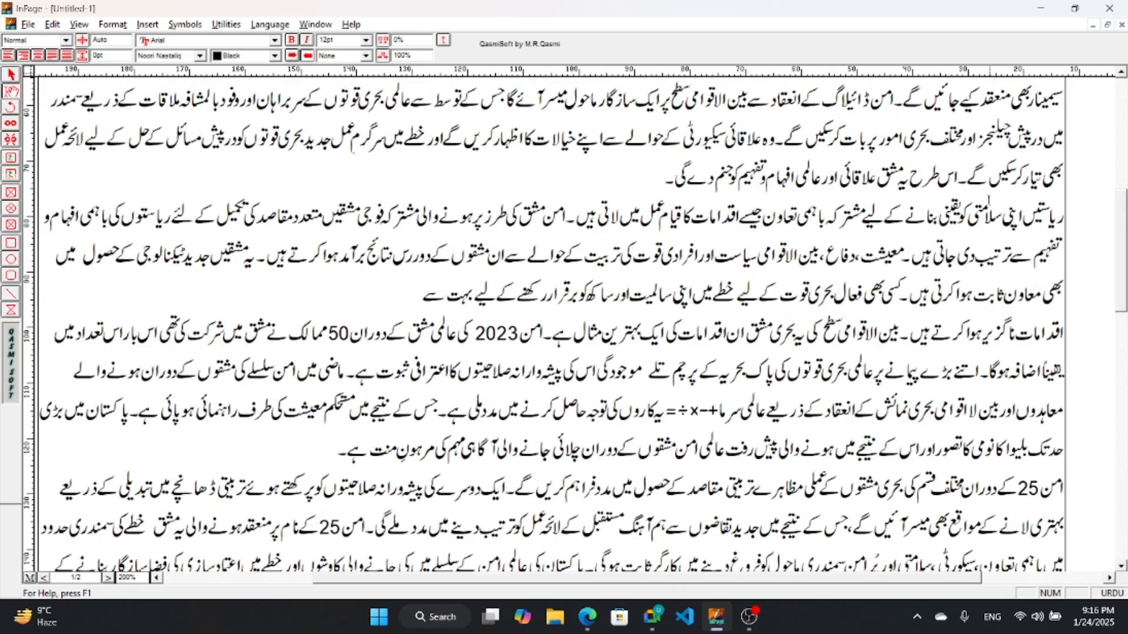
{"action": "scroll", "coordinate": [989, 200], "scroll_direction": "down", "scroll_amount": 20}
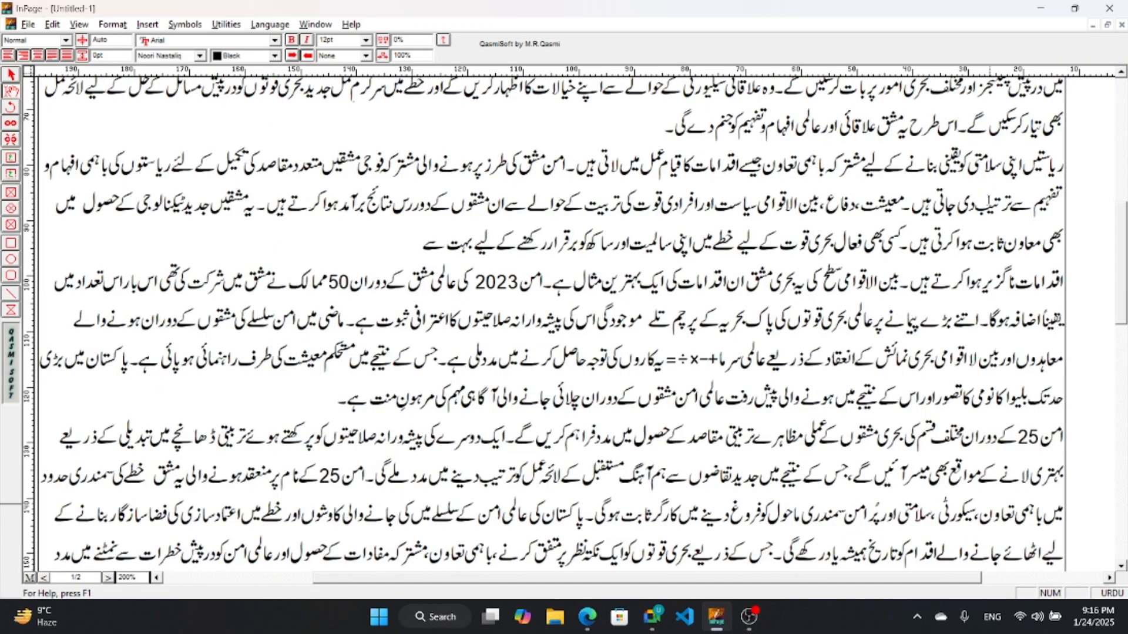
{"action": "scroll", "coordinate": [989, 200], "scroll_direction": "down", "scroll_amount": 5}
{"action": "scroll", "coordinate": [989, 200], "scroll_direction": "up", "scroll_amount": 20}
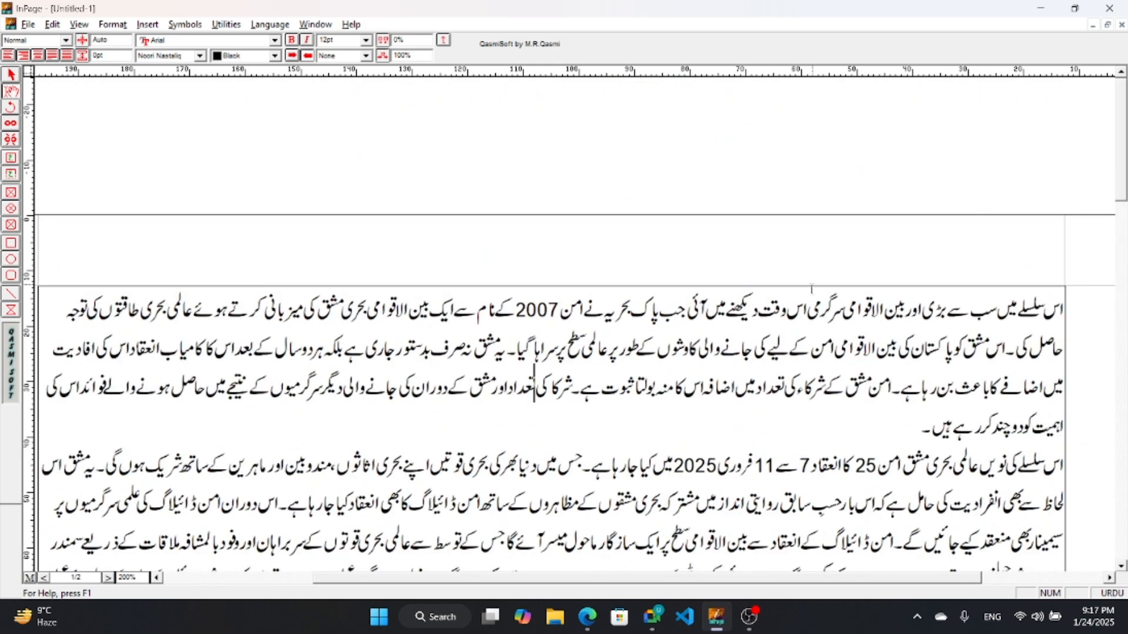
Check the in-call messages in the Google Meet window and return to the InPage document
{"action": "mouse_move", "coordinate": [645, 618]}
{"action": "left_click", "coordinate": [611, 577]}
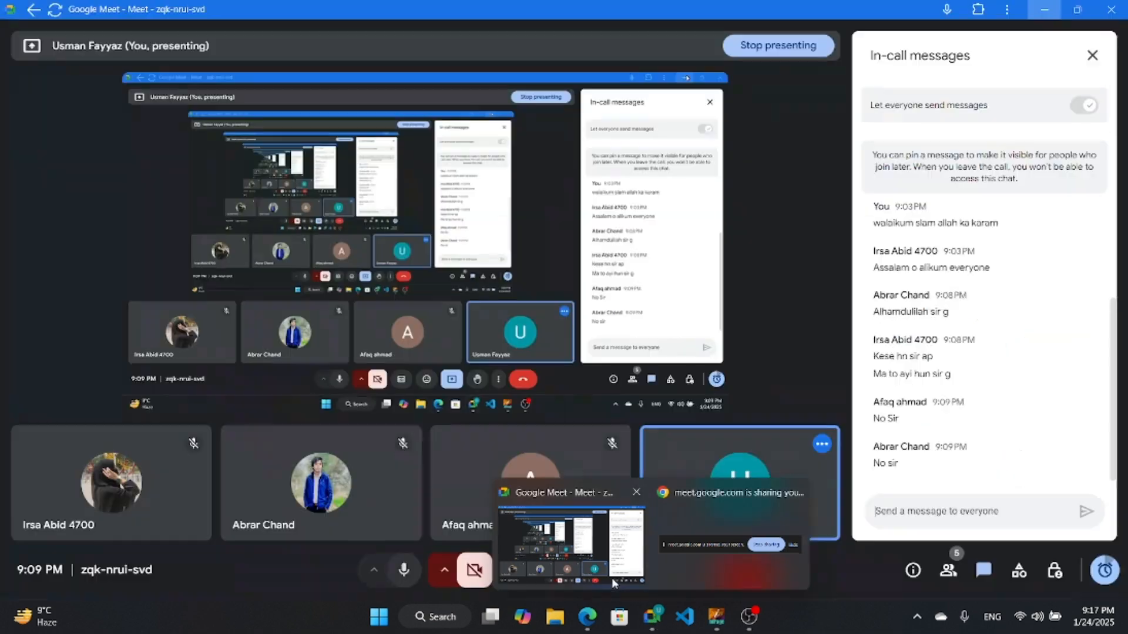
{"action": "mouse_move", "coordinate": [717, 617]}
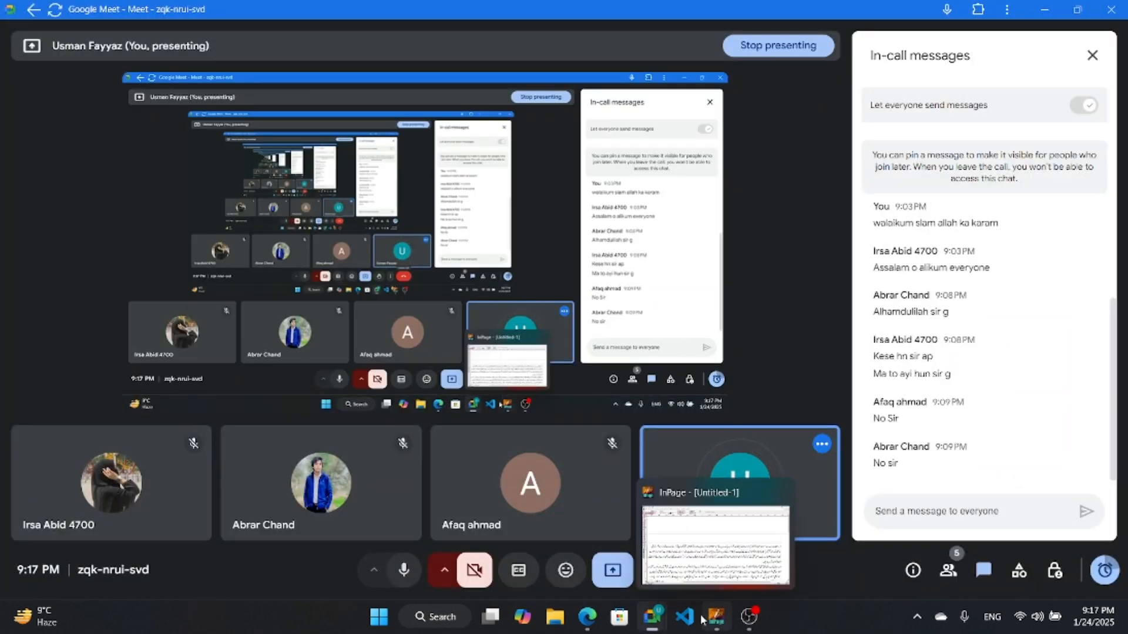
{"action": "left_click", "coordinate": [722, 567]}
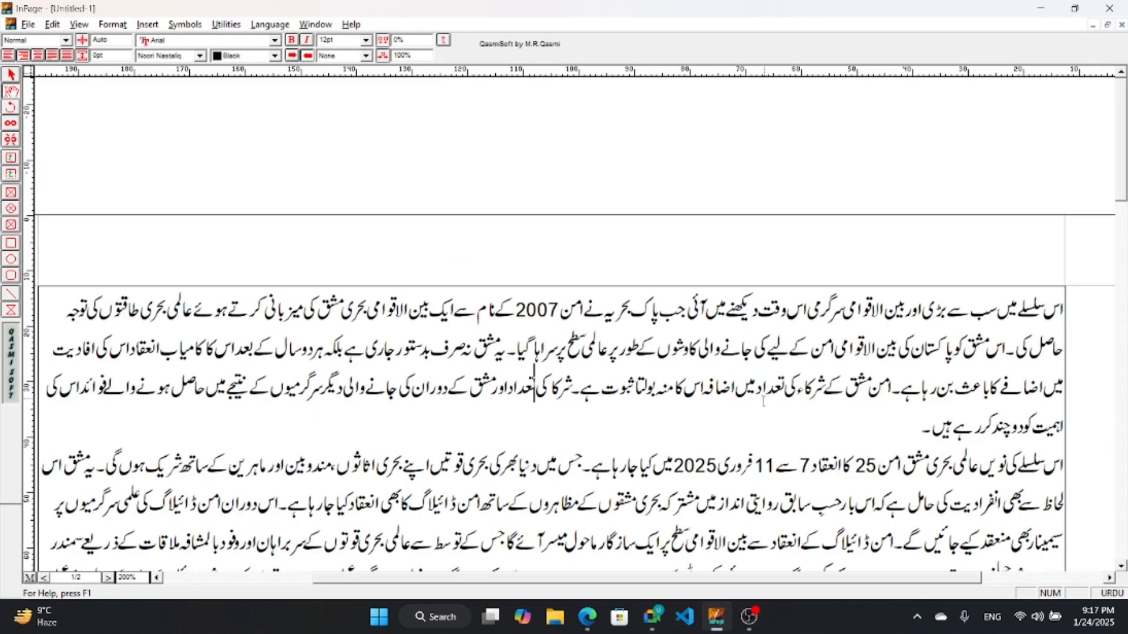
Move down page 1 to its lower edge and back up to the start to demonstrate Page Down and Page Up
{"action": "scroll", "coordinate": [763, 402], "scroll_direction": "down", "scroll_amount": 10}
{"action": "scroll", "coordinate": [763, 401], "scroll_direction": "down", "scroll_amount": 10}
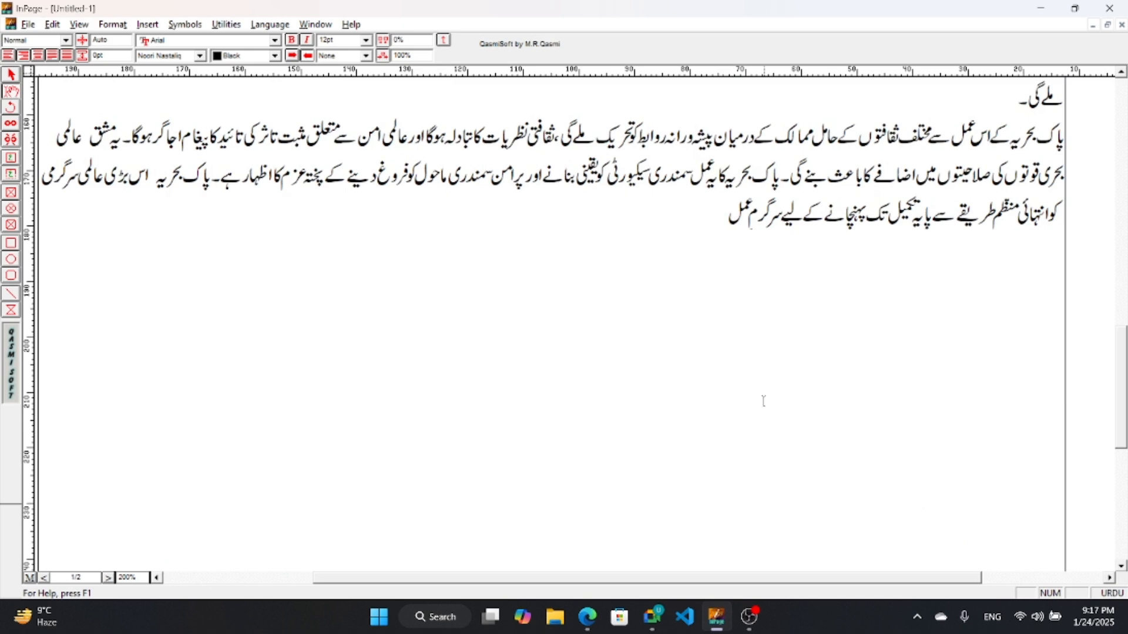
{"action": "scroll", "coordinate": [763, 402], "scroll_direction": "down", "scroll_amount": 9}
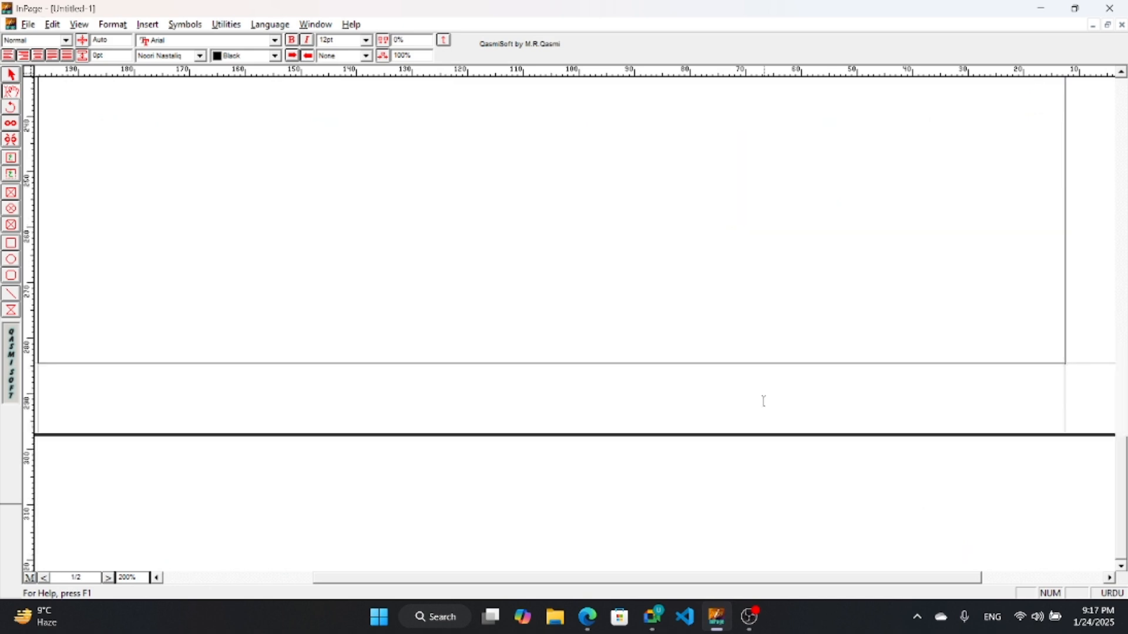
{"action": "scroll", "coordinate": [763, 401], "scroll_direction": "up", "scroll_amount": 20}
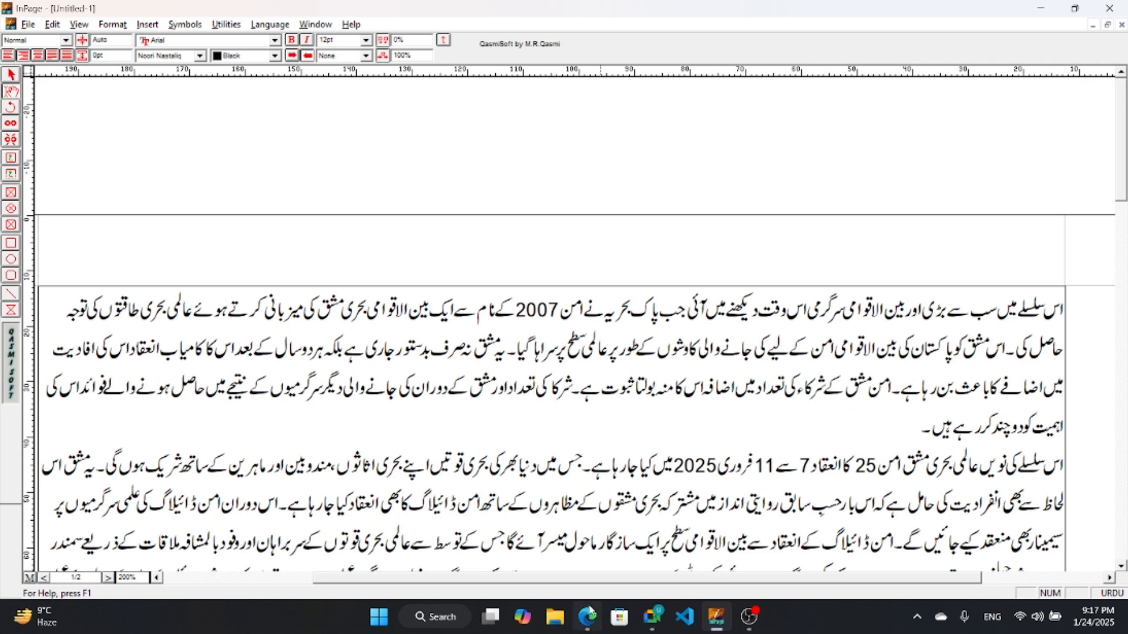
Glance at the Lesson 7 PDF, return to InPage, highlight the first words of the second paragraph's third line, and move through page 1
{"action": "left_click", "coordinate": [587, 617]}
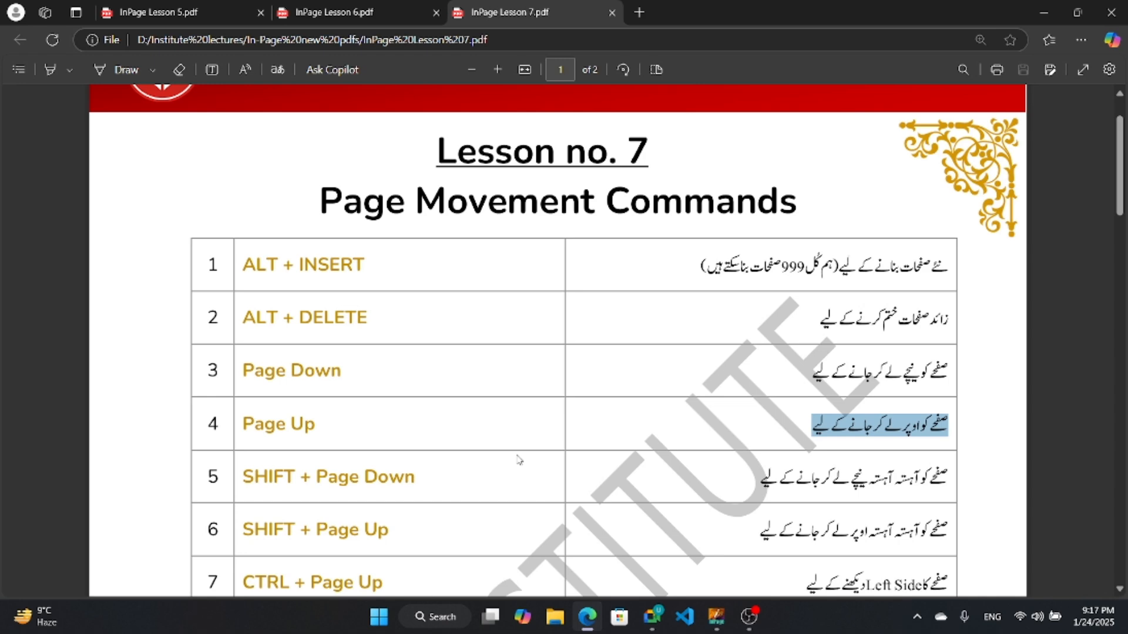
{"action": "left_click", "coordinate": [716, 617]}
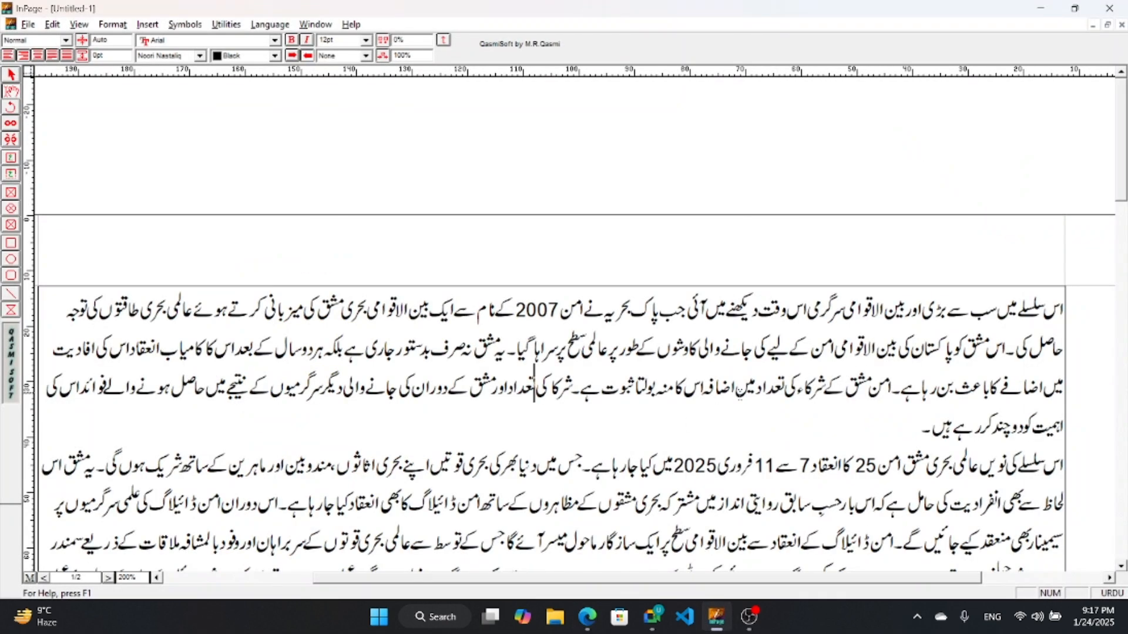
{"action": "left_click_drag", "start_coordinate": [949, 538], "coordinate": [1104, 544]}
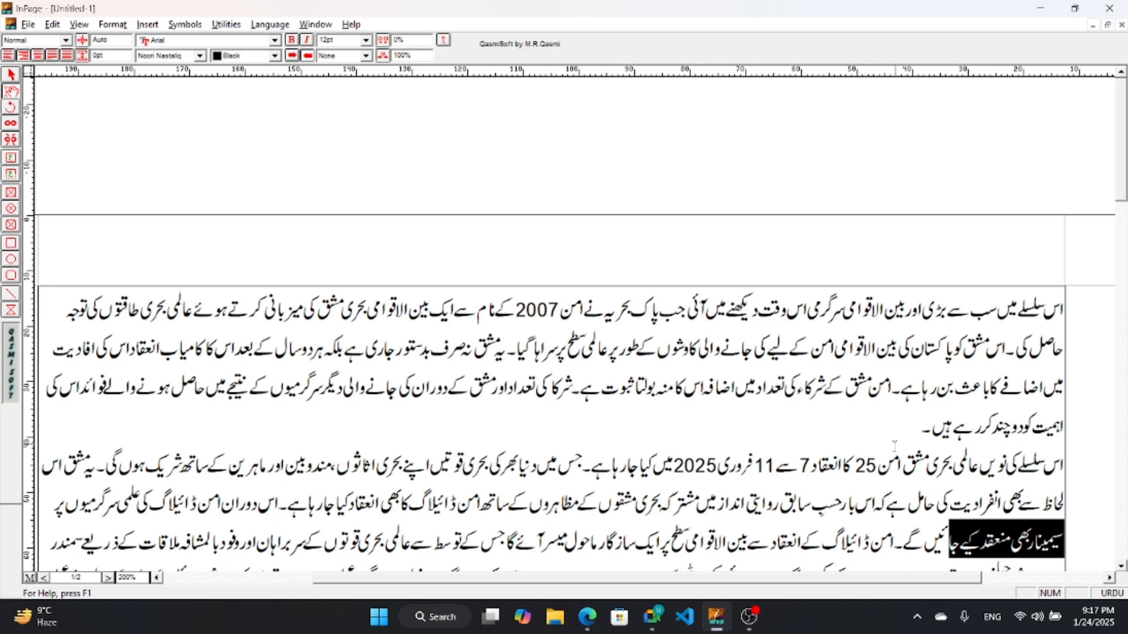
{"action": "scroll", "coordinate": [894, 447], "scroll_direction": "down", "scroll_amount": 10}
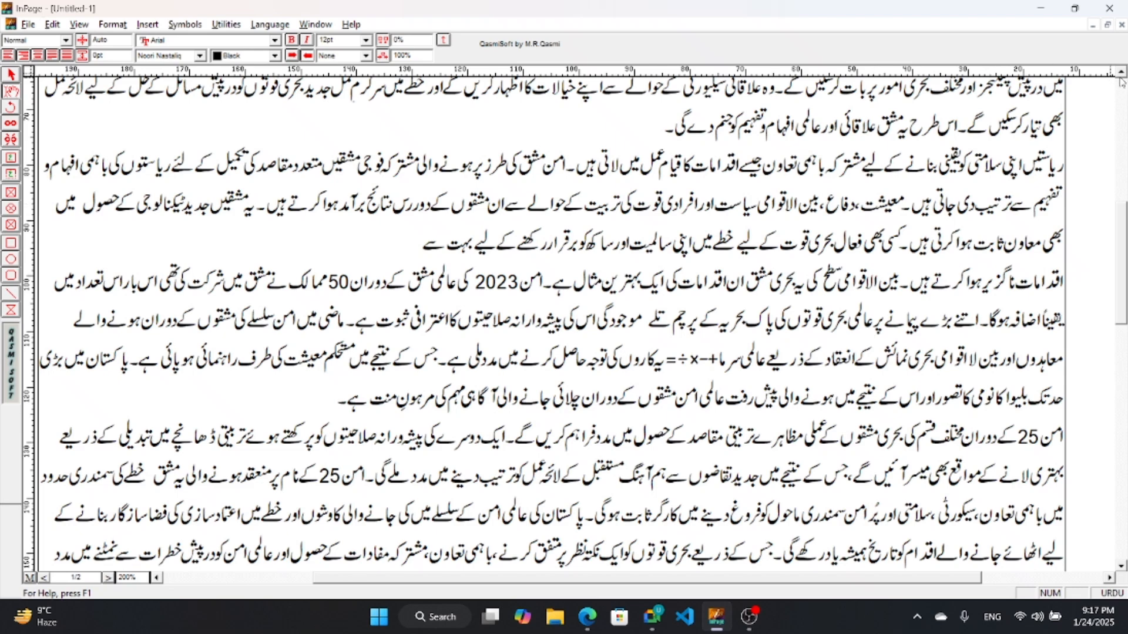
{"action": "scroll", "coordinate": [1121, 82], "scroll_direction": "up", "scroll_amount": 2}
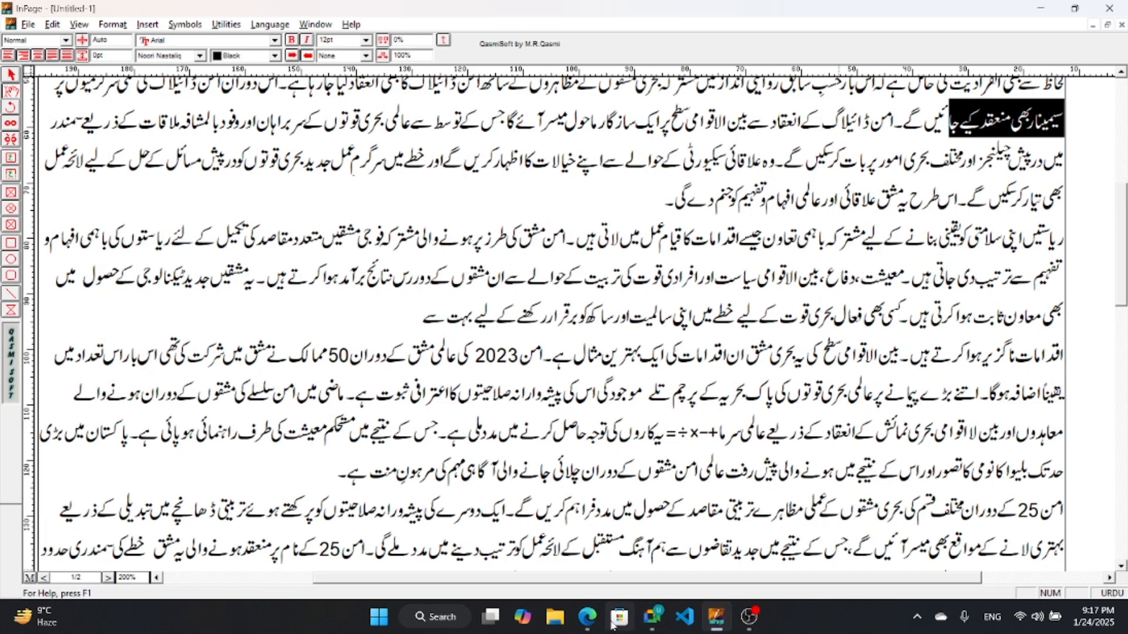
Switch to the Lesson 7 PDF in Edge and highlight the SHIFT + Page Down entry and the Urdu descriptions of entries 5 and 6
{"action": "left_click", "coordinate": [588, 617]}
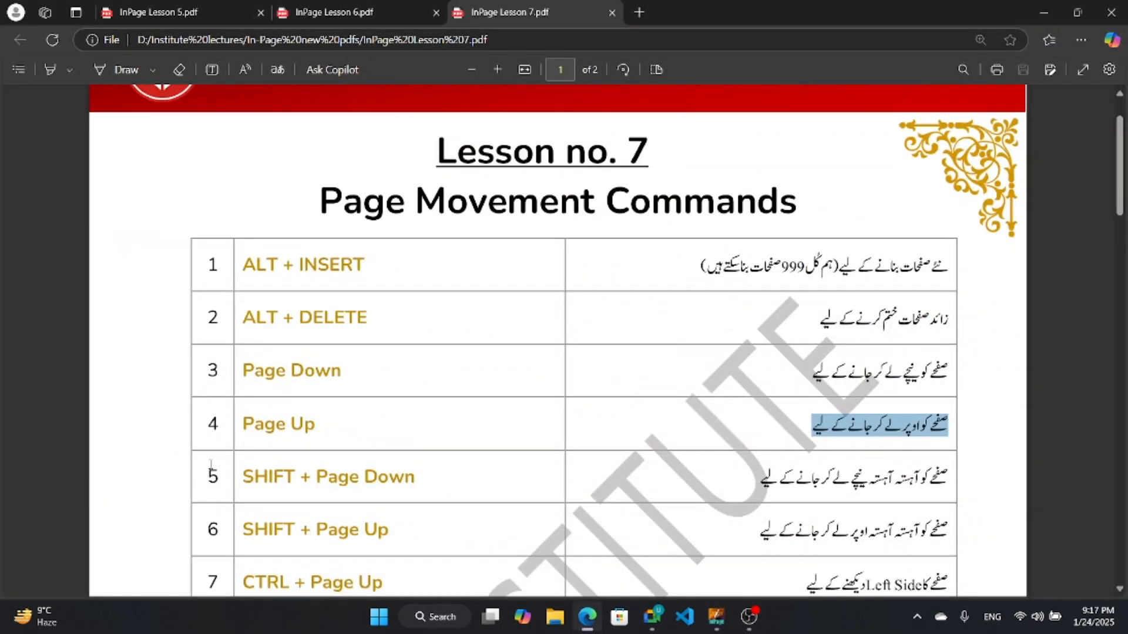
{"action": "left_click_drag", "start_coordinate": [240, 476], "coordinate": [454, 478]}
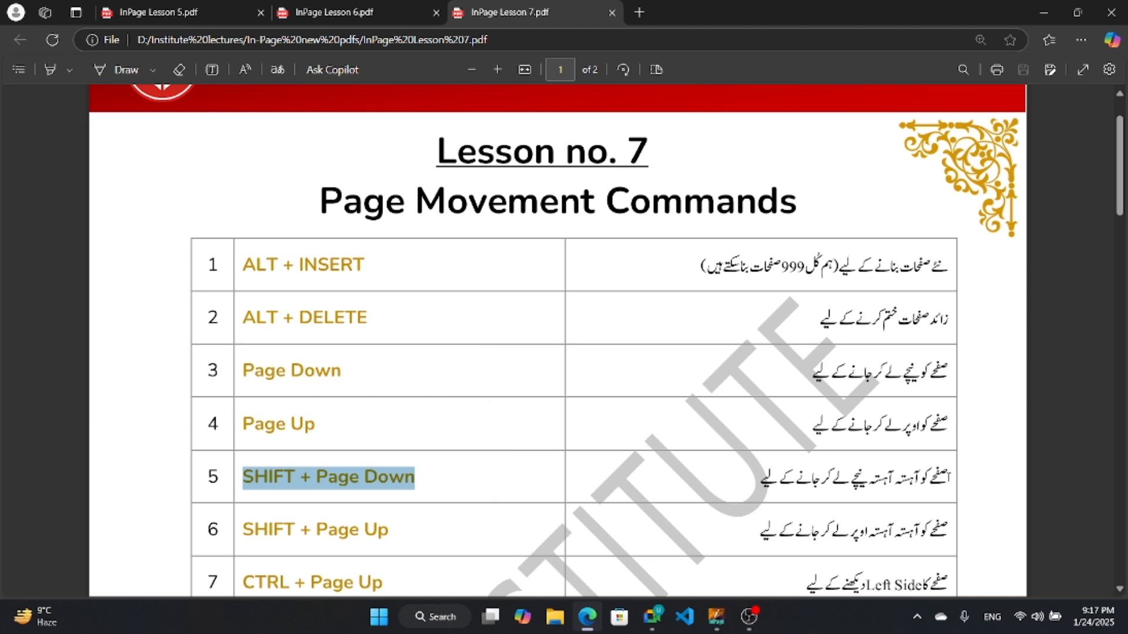
{"action": "left_click_drag", "start_coordinate": [950, 477], "coordinate": [778, 477]}
{"action": "left_click_drag", "start_coordinate": [947, 532], "coordinate": [755, 532]}
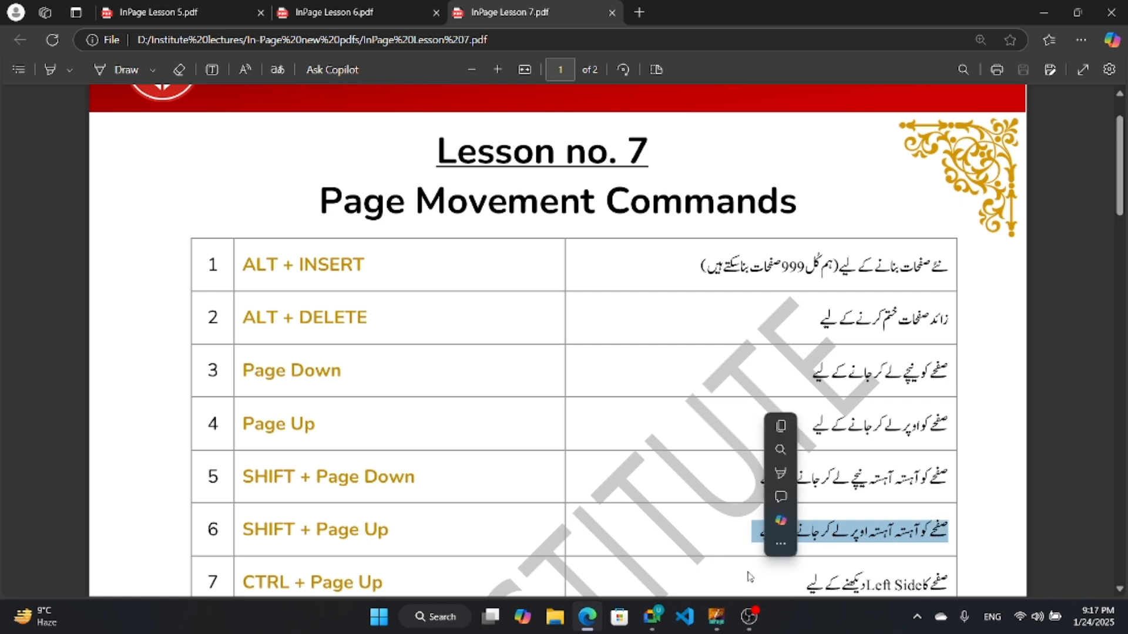
Switch to InPage and move up and down page 1 in small increments to demonstrate SHIFT + Page Up and SHIFT + Page Down
{"action": "left_click", "coordinate": [715, 617]}
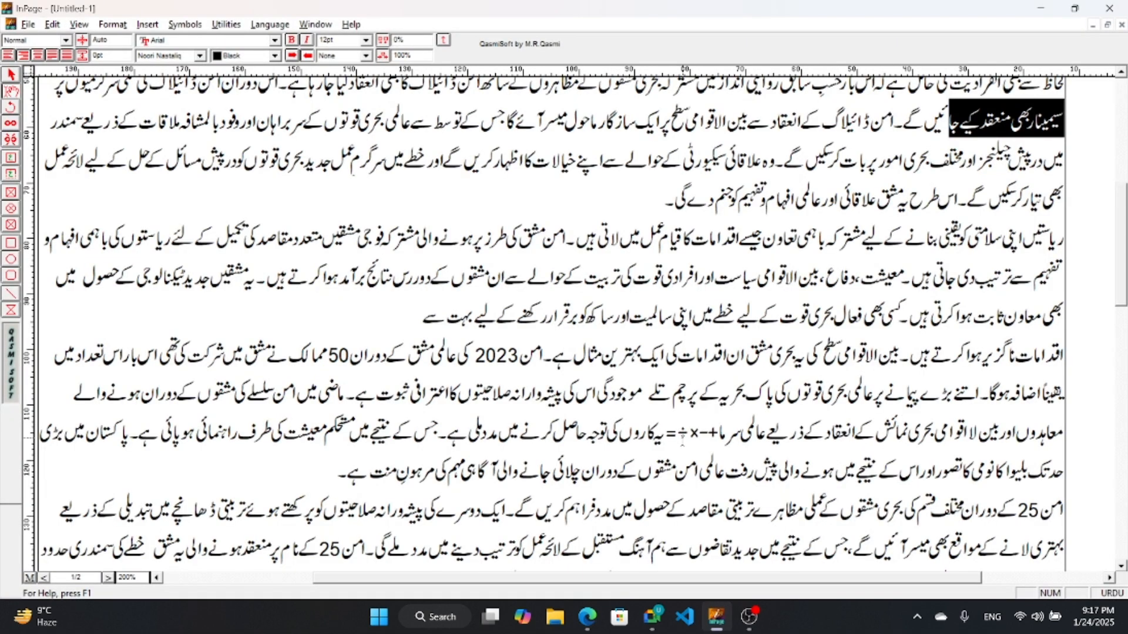
{"action": "scroll", "coordinate": [682, 440], "scroll_direction": "up", "scroll_amount": 5}
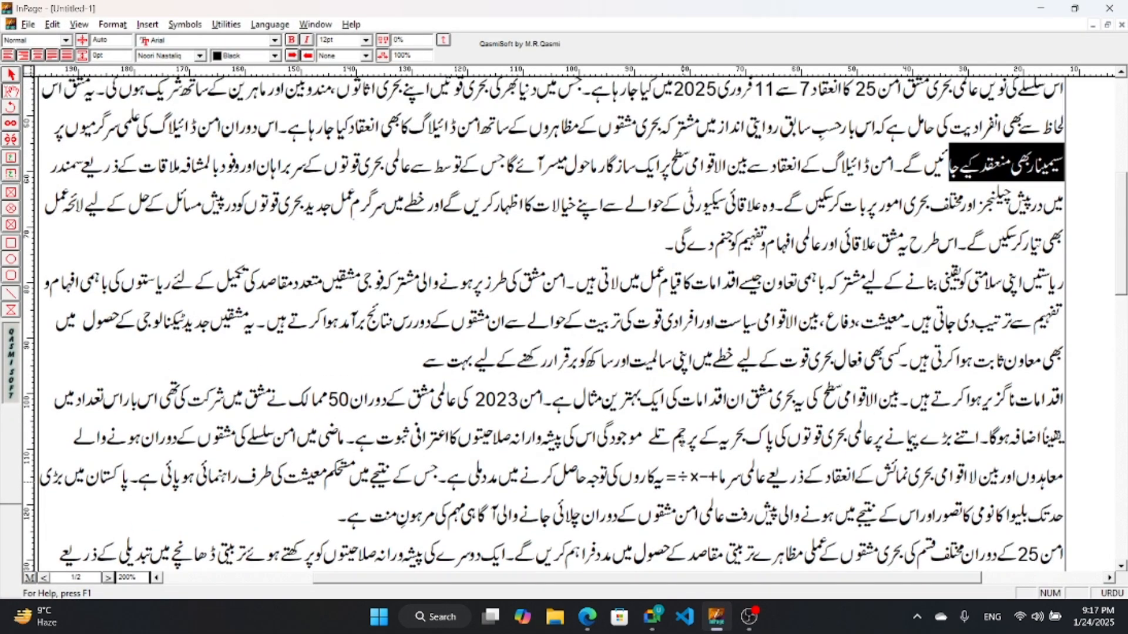
{"action": "scroll", "coordinate": [682, 436], "scroll_direction": "up", "scroll_amount": 6}
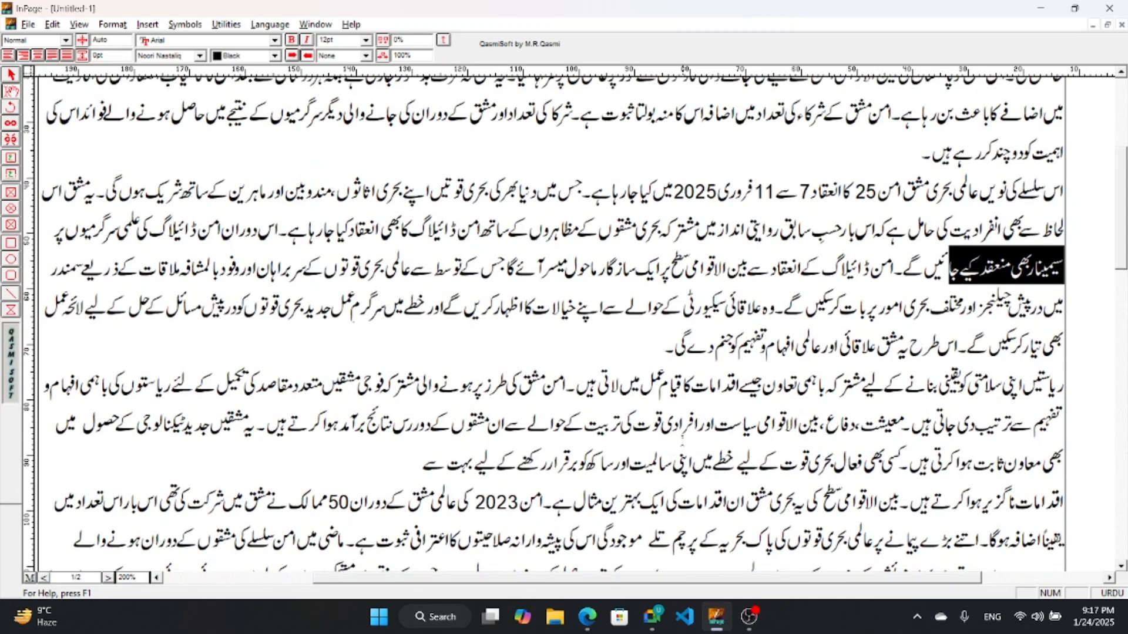
{"action": "scroll", "coordinate": [682, 439], "scroll_direction": "up", "scroll_amount": 3}
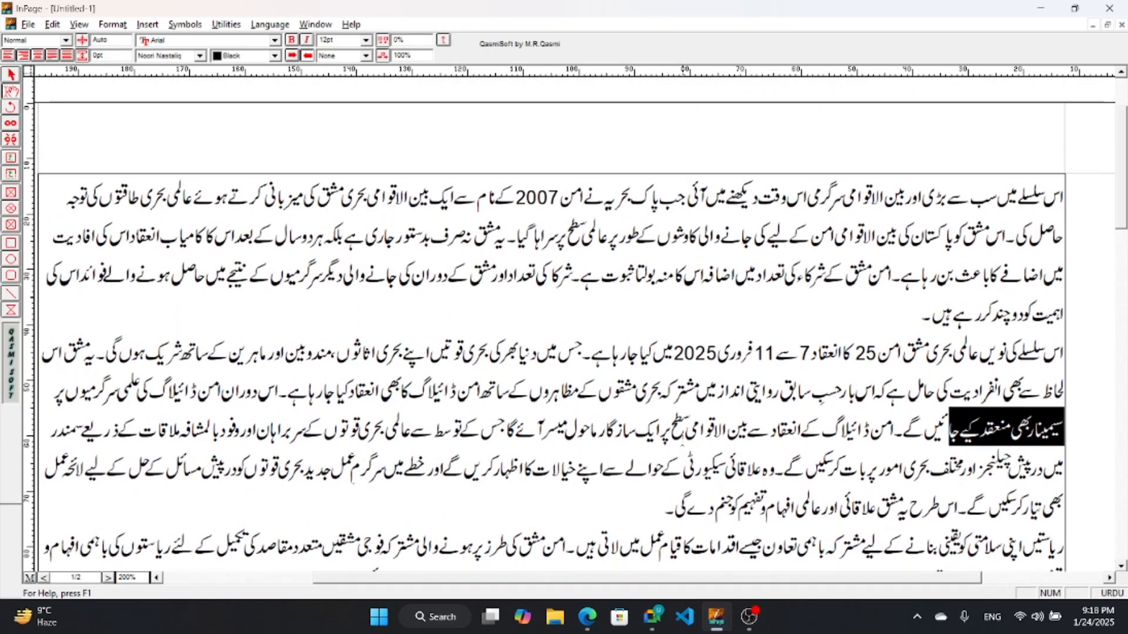
{"action": "scroll", "coordinate": [564, 329], "scroll_direction": "down", "scroll_amount": 5}
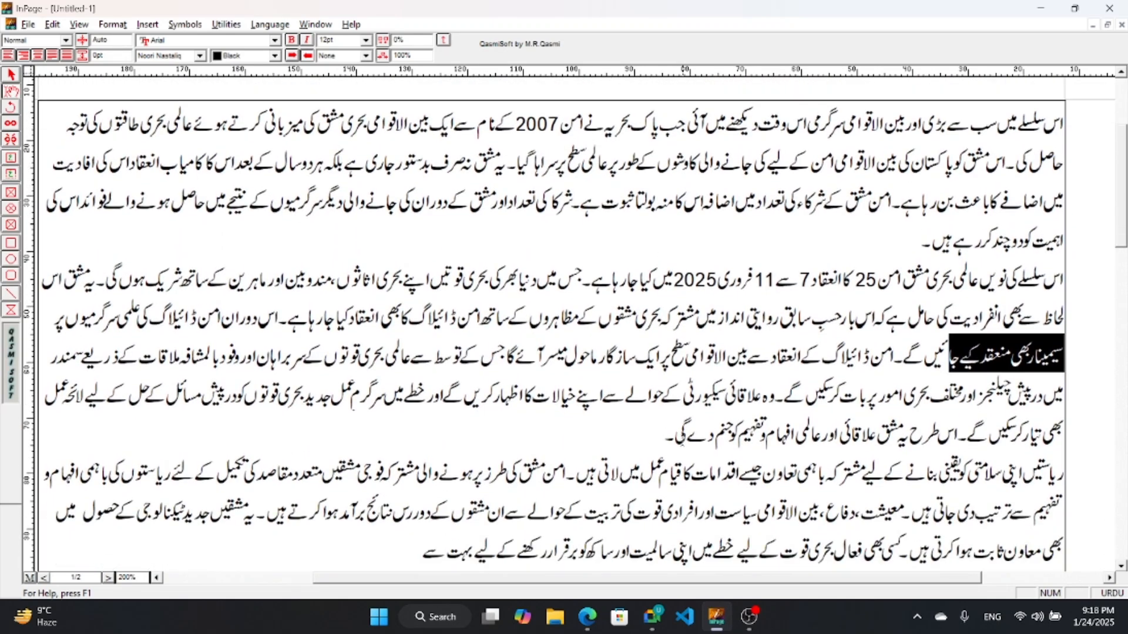
{"action": "scroll", "coordinate": [563, 329], "scroll_direction": "down", "scroll_amount": 7}
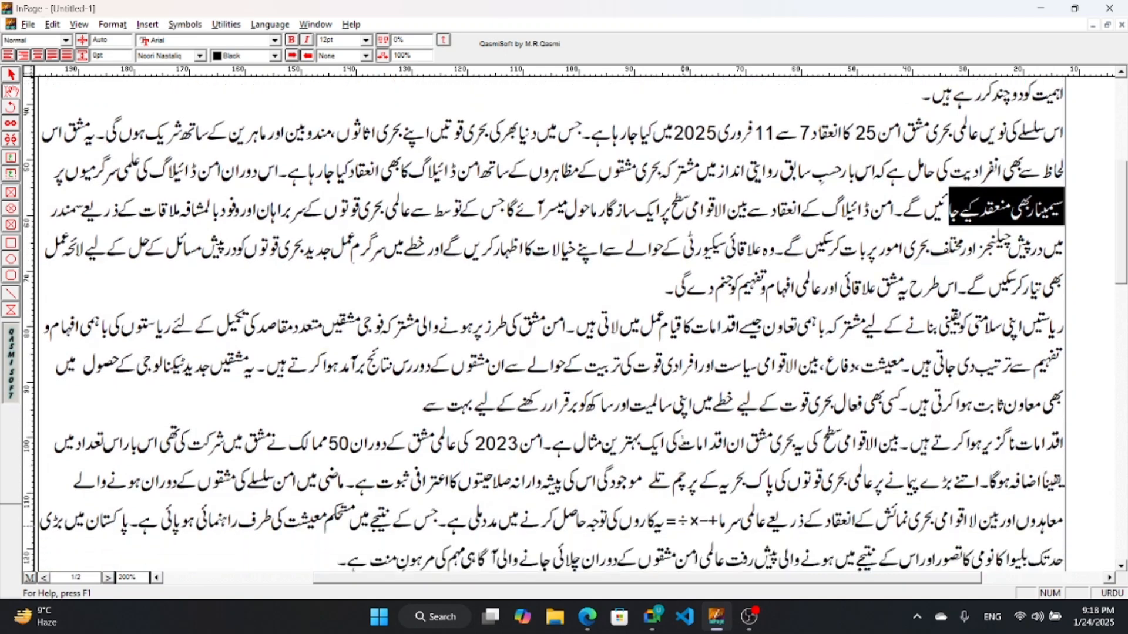
{"action": "scroll", "coordinate": [682, 439], "scroll_direction": "down", "scroll_amount": 20}
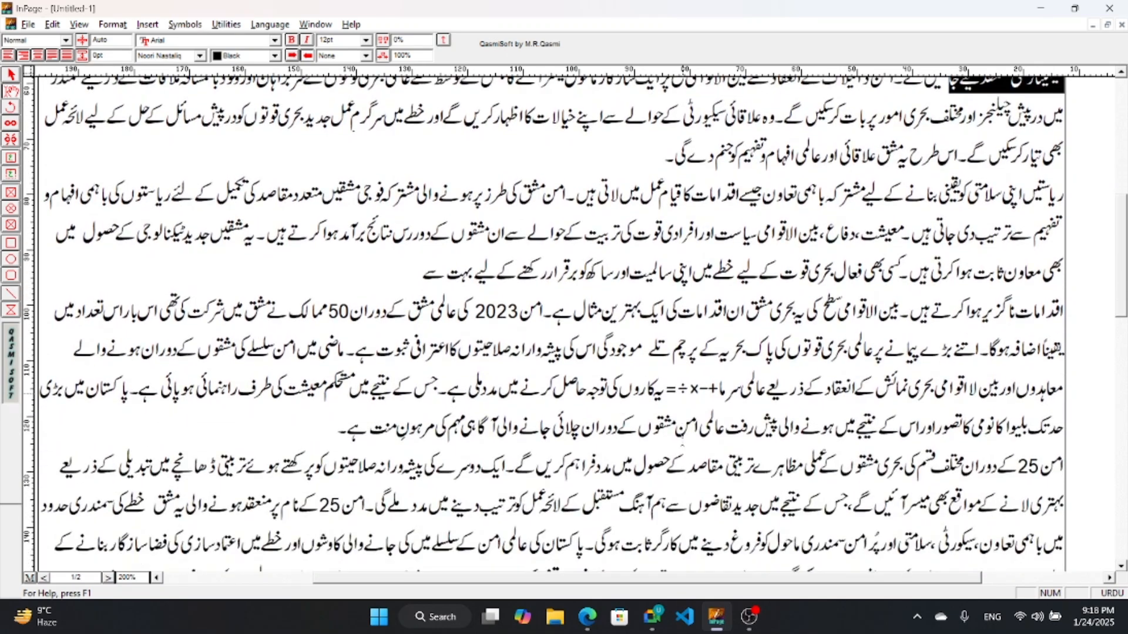
{"action": "scroll", "coordinate": [682, 439], "scroll_direction": "up", "scroll_amount": 1}
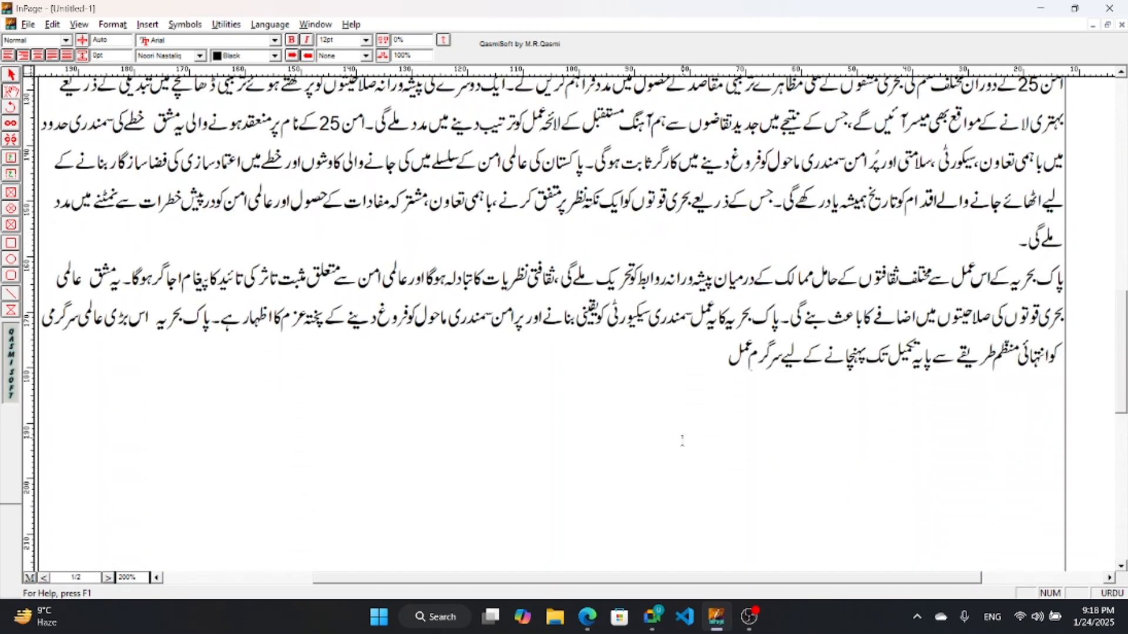
Move quickly up and down page 1 in large jumps for comparison, ending at the start of the page
{"action": "scroll", "coordinate": [682, 440], "scroll_direction": "up", "scroll_amount": 20}
{"action": "scroll", "coordinate": [682, 439], "scroll_direction": "down", "scroll_amount": 20}
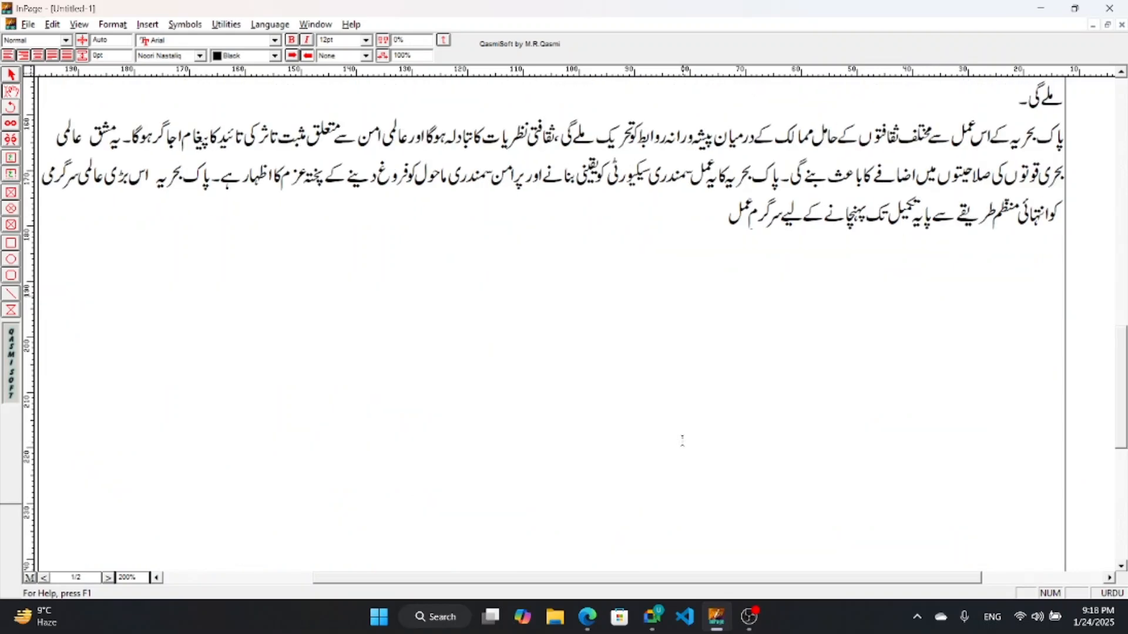
{"action": "scroll", "coordinate": [682, 439], "scroll_direction": "up", "scroll_amount": 20}
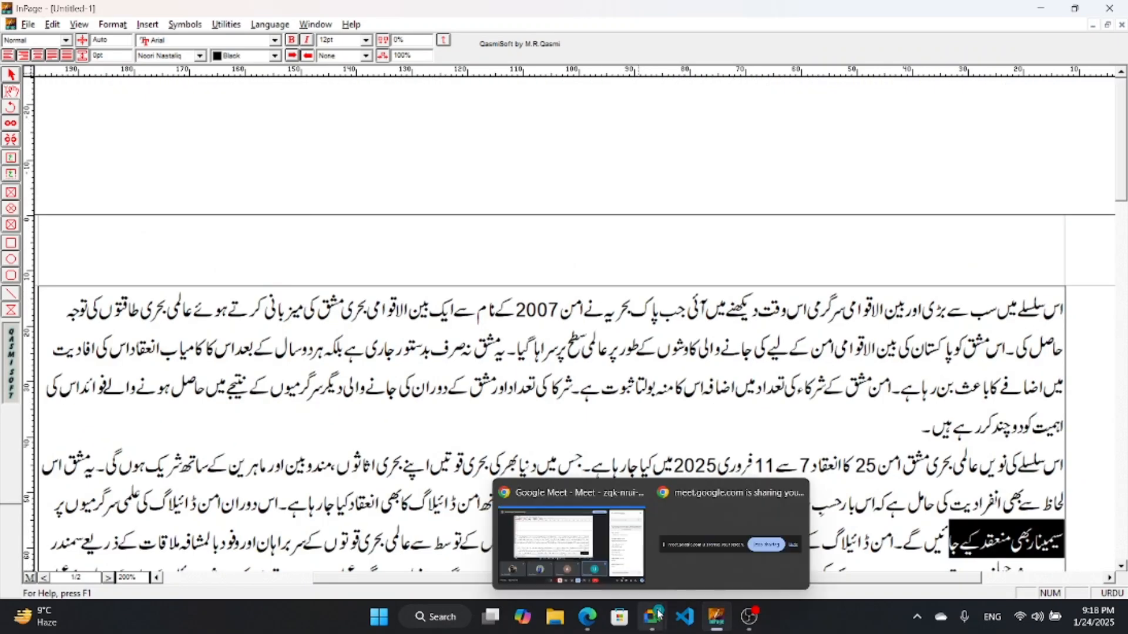
In the Lesson 7 PDF in Edge, highlight CTRL + Page Up and the Left Side and Right Side descriptions of entries 7 and 8
{"action": "left_click", "coordinate": [581, 622]}
{"action": "scroll", "coordinate": [533, 451], "scroll_direction": "down", "scroll_amount": 3}
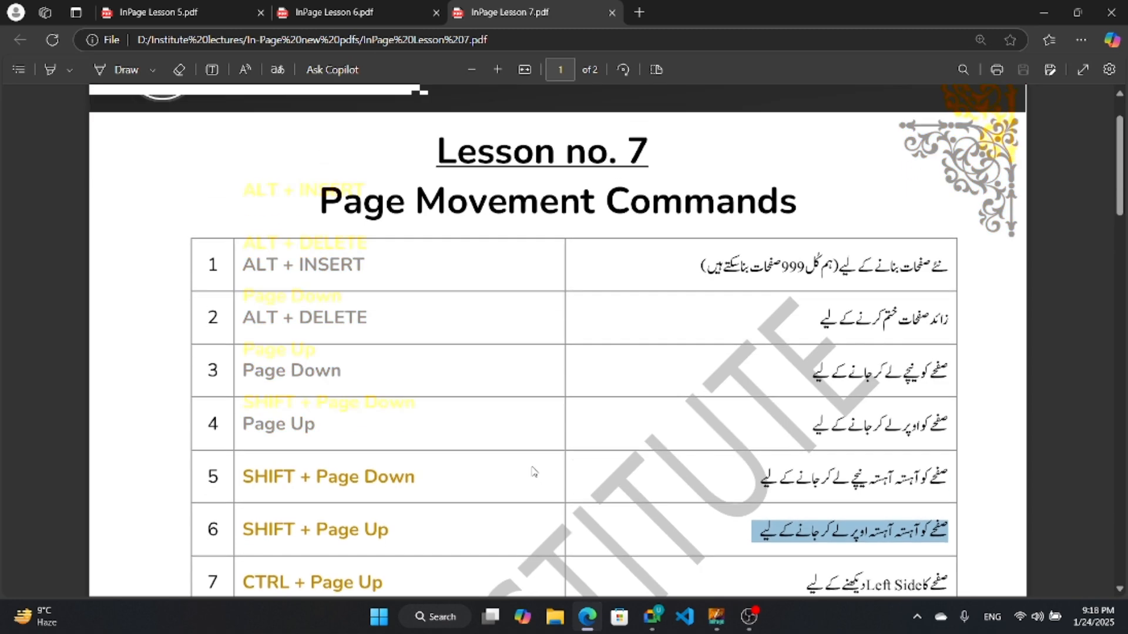
{"action": "left_click_drag", "start_coordinate": [255, 290], "coordinate": [385, 297]}
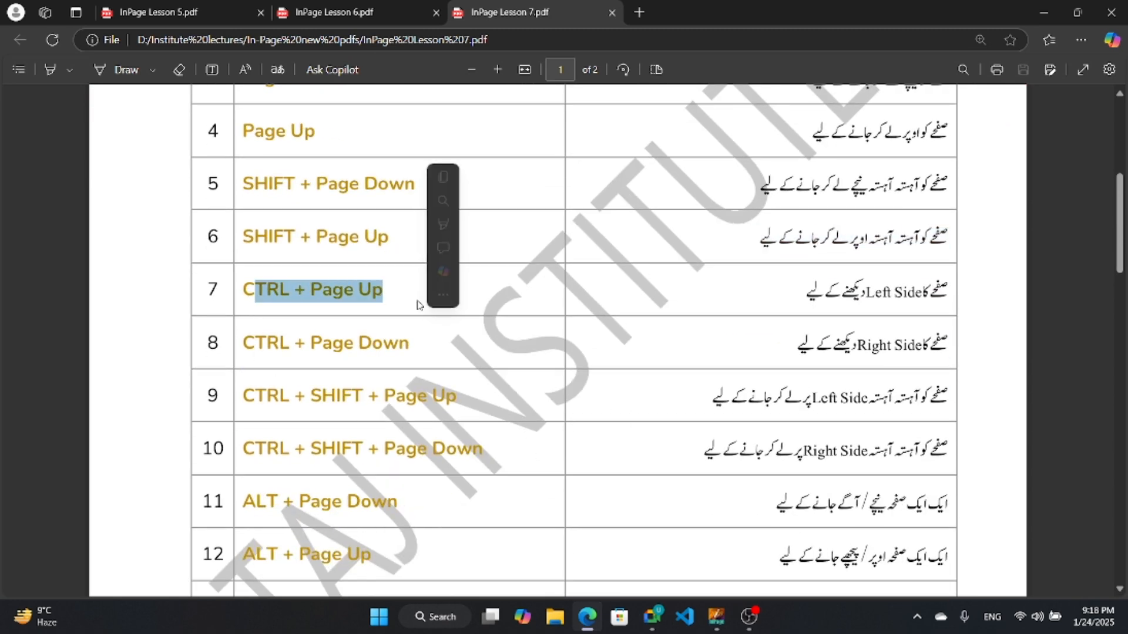
{"action": "left_click", "coordinate": [408, 431]}
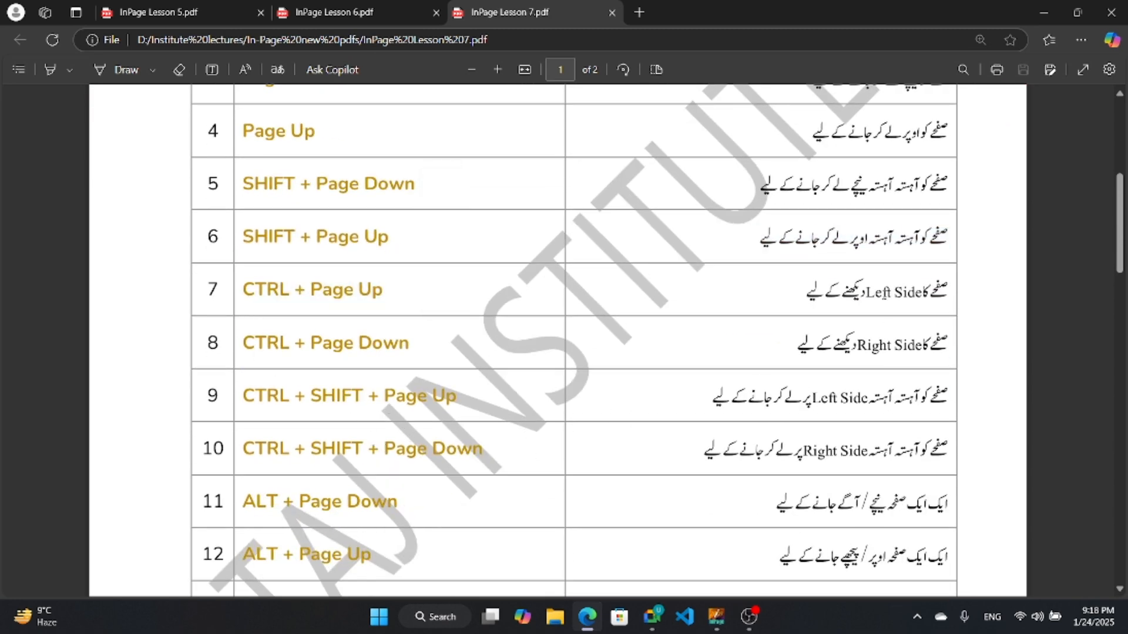
{"action": "left_click_drag", "start_coordinate": [952, 297], "coordinate": [807, 305]}
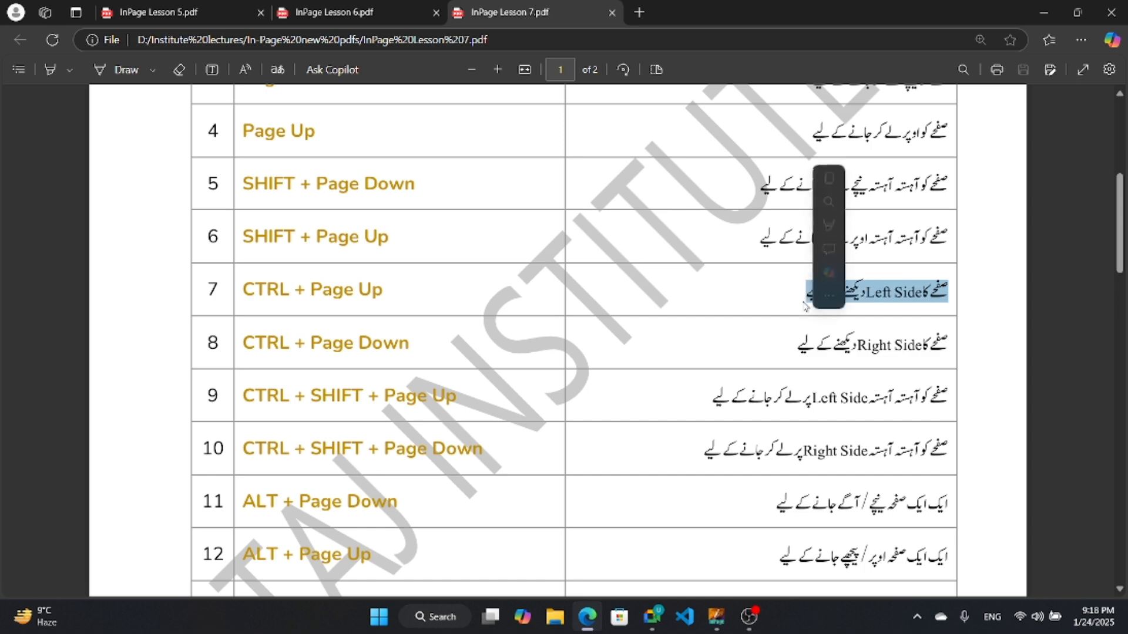
{"action": "left_click_drag", "start_coordinate": [950, 345], "coordinate": [791, 347]}
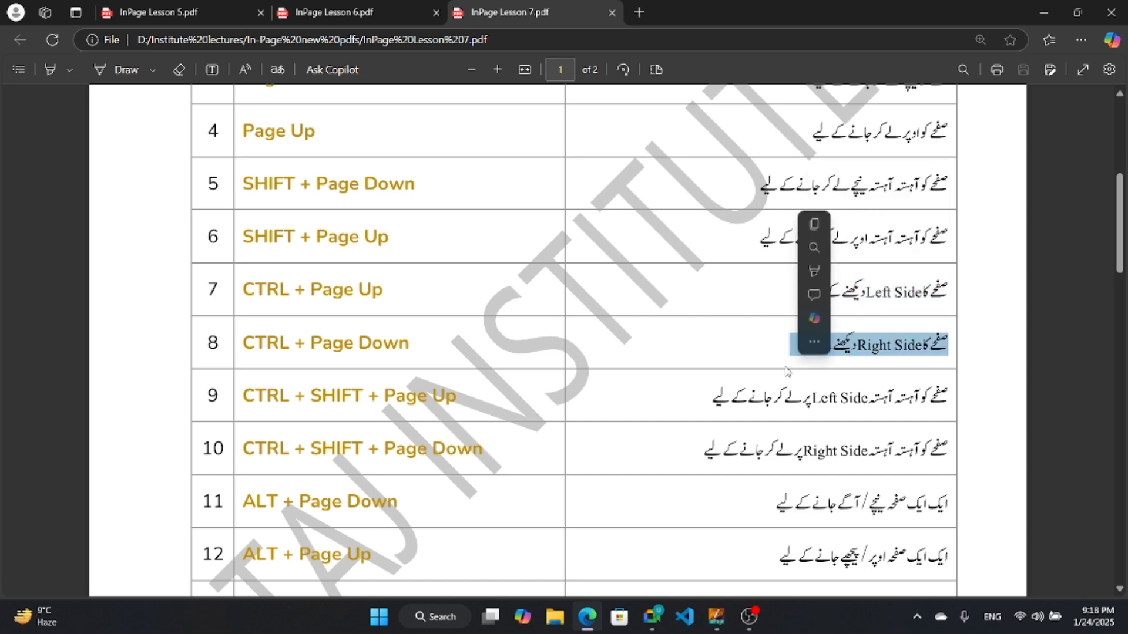
Switch to InPage and set the document zoom to 300%
{"action": "left_click", "coordinate": [716, 617]}
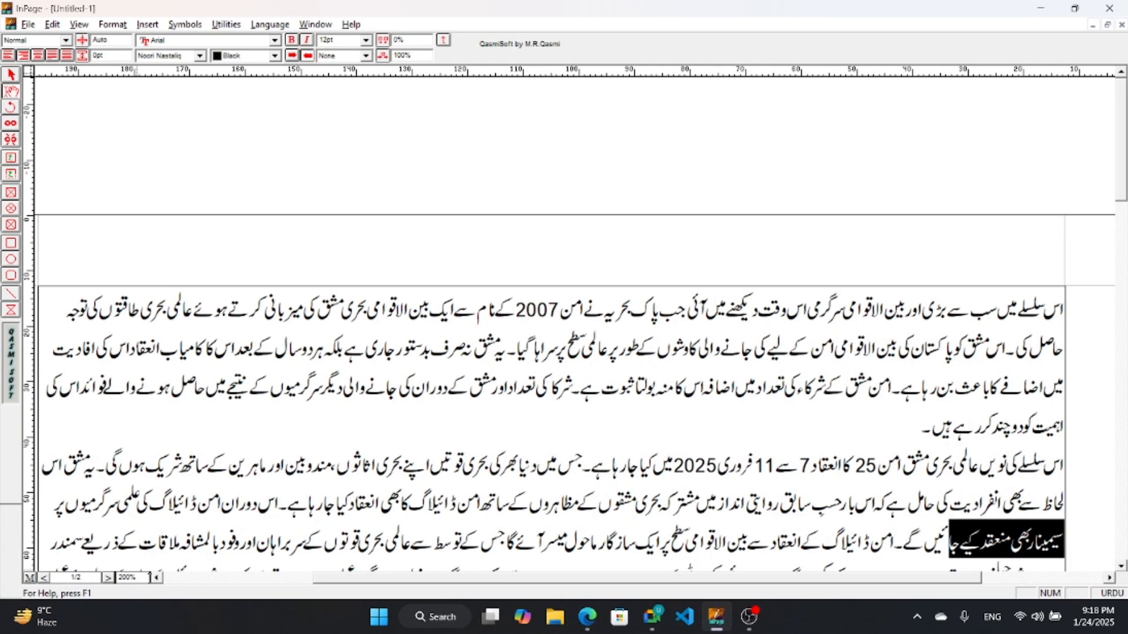
{"action": "left_click_drag", "start_coordinate": [145, 578], "coordinate": [102, 576]}
{"action": "type", "text": "300"}
{"action": "key", "text": "Return"}
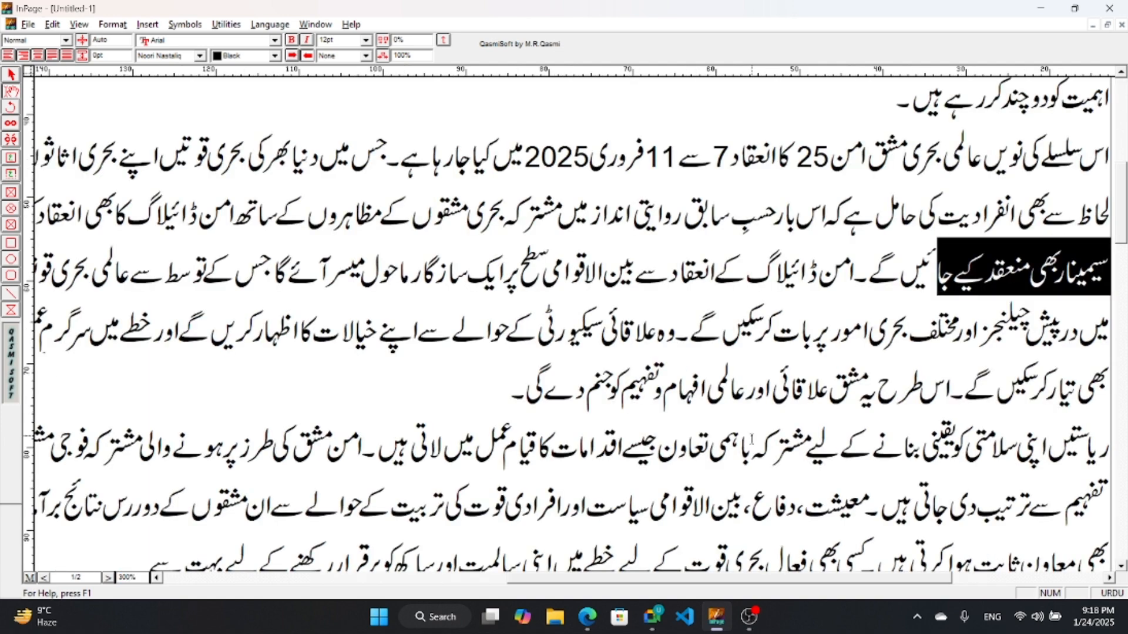
Show the page's right side, its left side, and the right side again, finishing at the page's upper right corner
{"action": "left_click", "coordinate": [955, 579]}
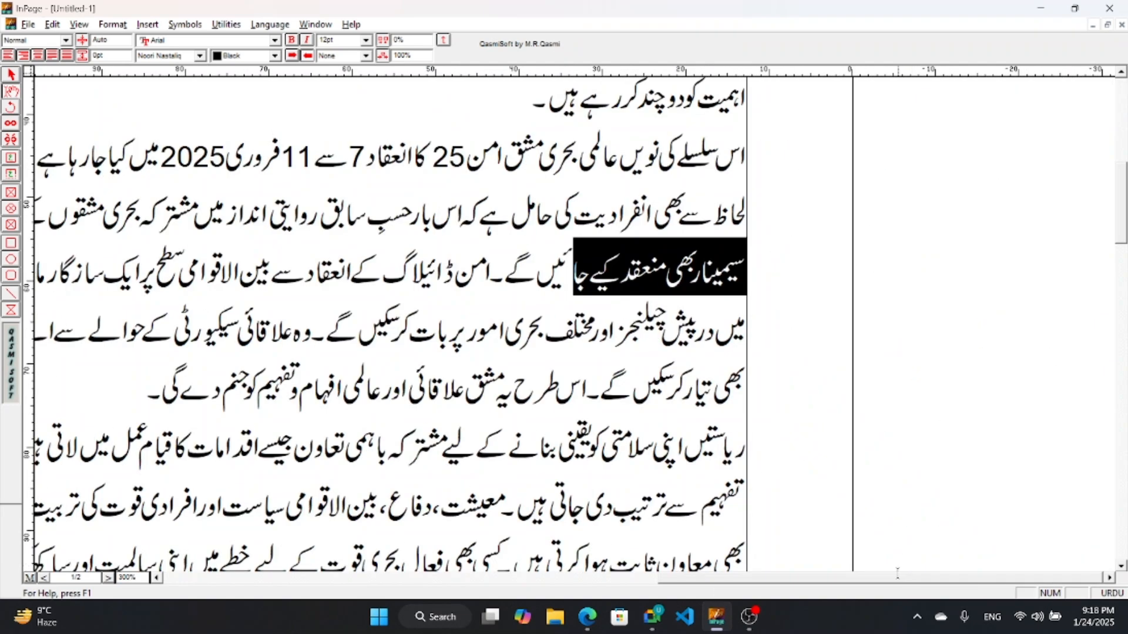
{"action": "left_click_drag", "start_coordinate": [897, 575], "coordinate": [501, 587]}
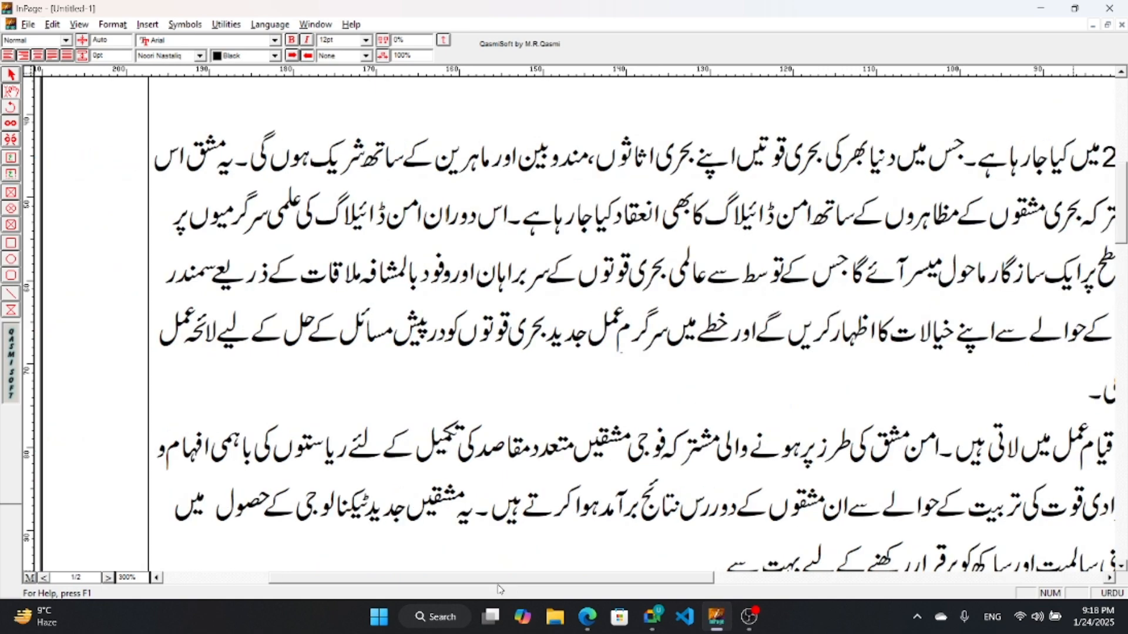
{"action": "left_click_drag", "start_coordinate": [368, 579], "coordinate": [761, 579]}
{"action": "left_click_drag", "start_coordinate": [1123, 213], "coordinate": [1124, 132]}
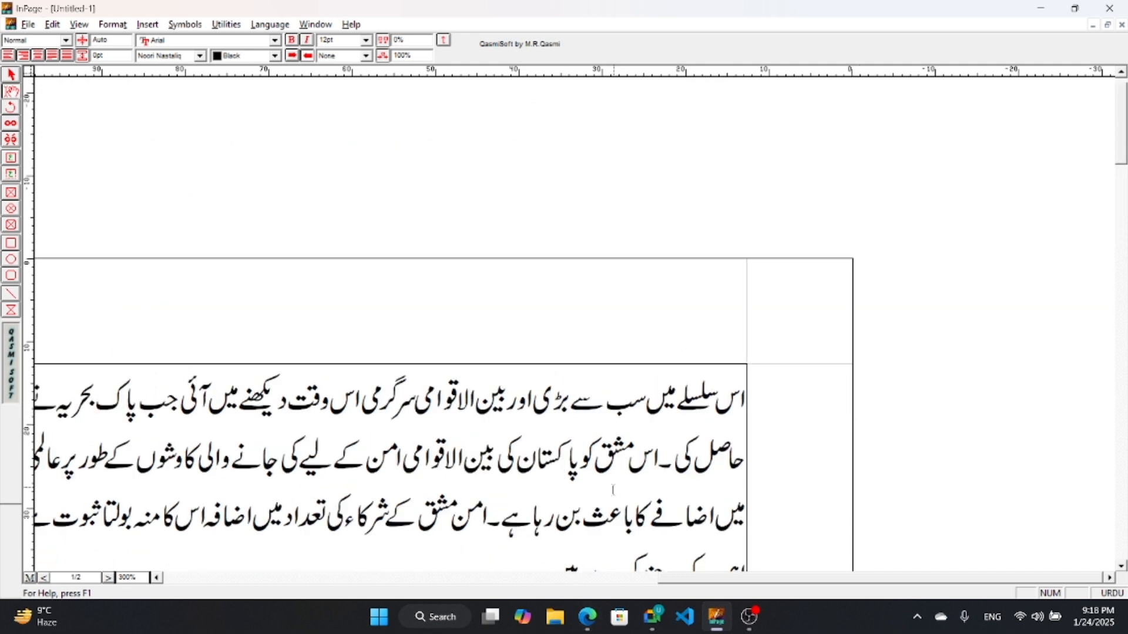
Switch to the Lesson 7 PDF in Edge and highlight the CTRL + Page Up and CTRL + Page Down entries
{"action": "left_click", "coordinate": [589, 618]}
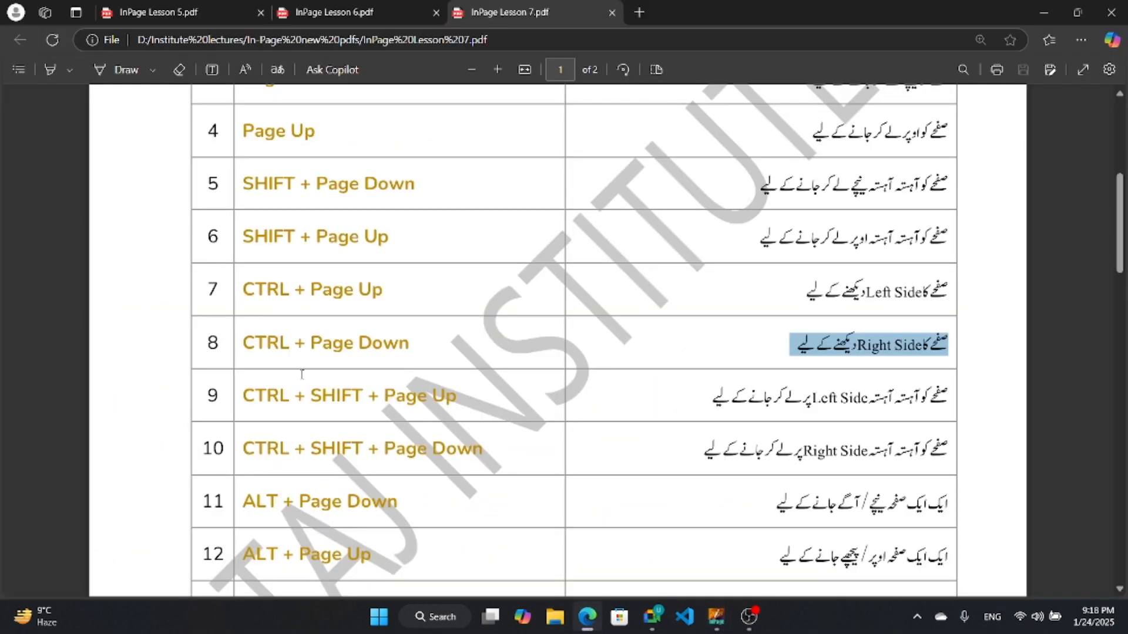
{"action": "left_click", "coordinate": [294, 345]}
{"action": "left_click_drag", "start_coordinate": [230, 298], "coordinate": [421, 321]}
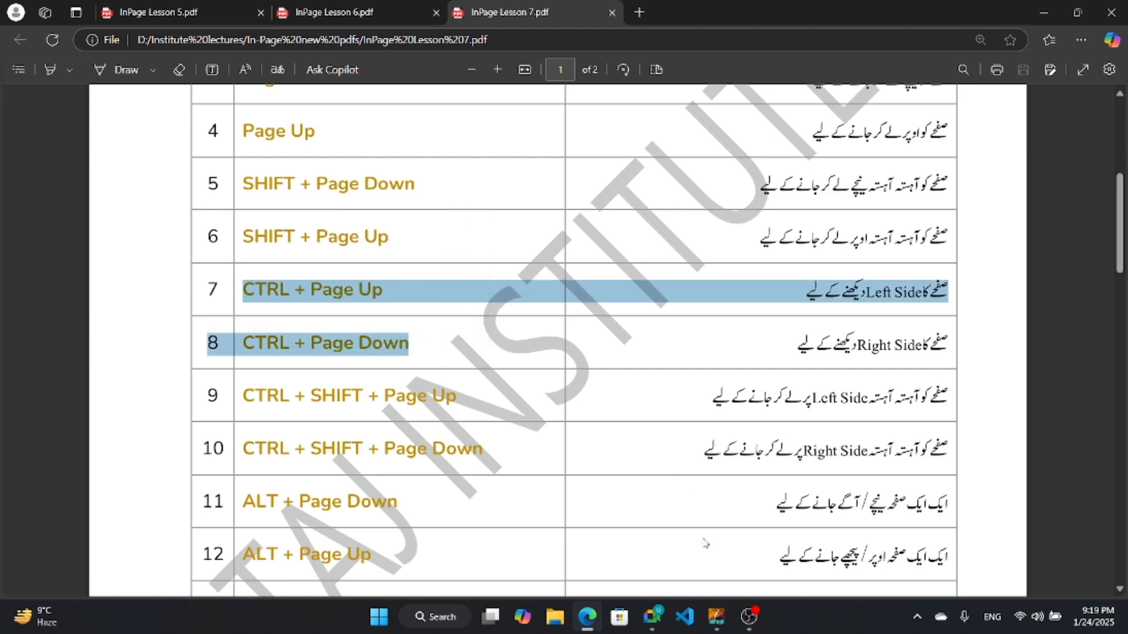
Switch to InPage and show the page's left side and right side alternately twice, finishing at the right side
{"action": "left_click", "coordinate": [717, 617]}
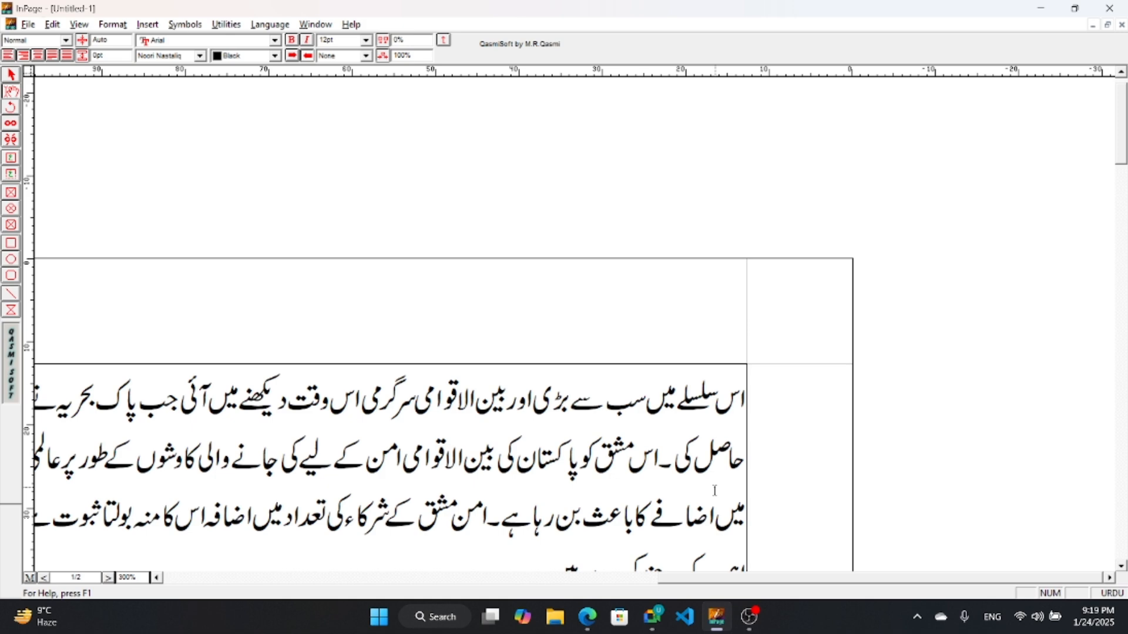
{"action": "scroll", "coordinate": [715, 491], "scroll_direction": "left", "scroll_amount": 10}
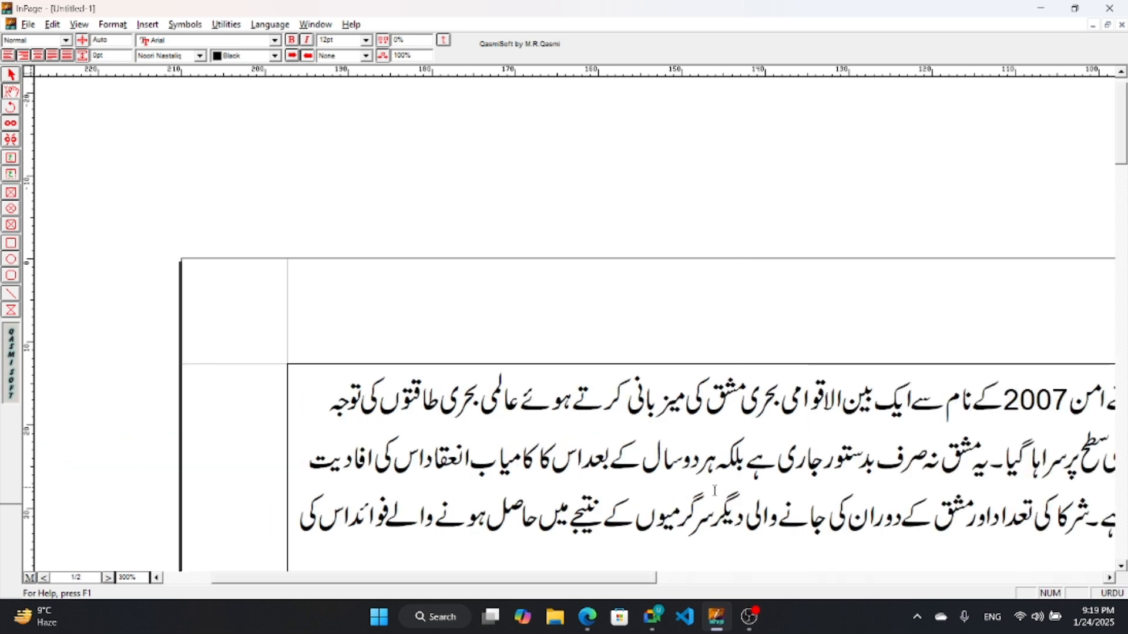
{"action": "scroll", "coordinate": [714, 491], "scroll_direction": "right", "scroll_amount": 10}
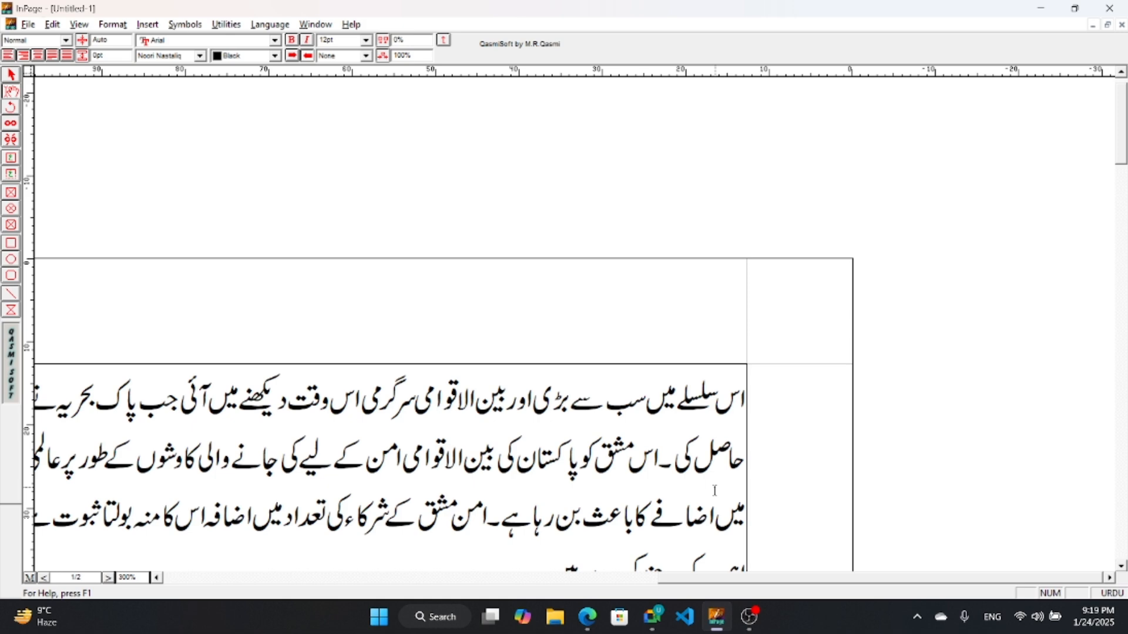
{"action": "scroll", "coordinate": [714, 491], "scroll_direction": "left", "scroll_amount": 5}
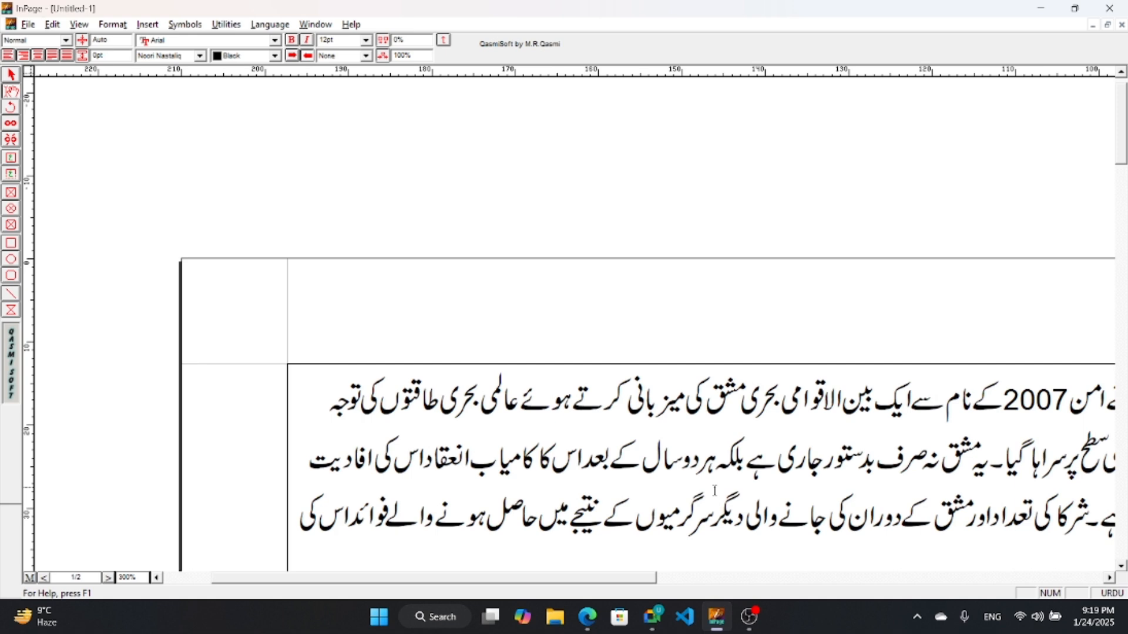
{"action": "scroll", "coordinate": [714, 490], "scroll_direction": "right", "scroll_amount": 5}
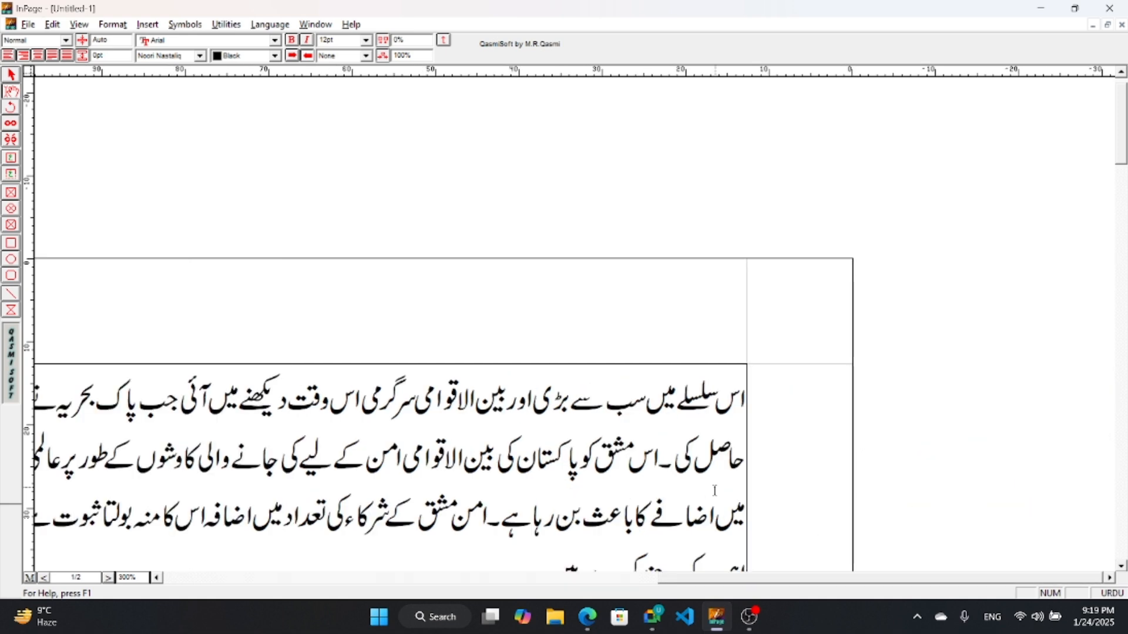
Switch to the Lesson 7 PDF in Edge and highlight the CTRL + SHIFT + Page Up and CTRL + SHIFT + Page Down entries
{"action": "left_click", "coordinate": [587, 617]}
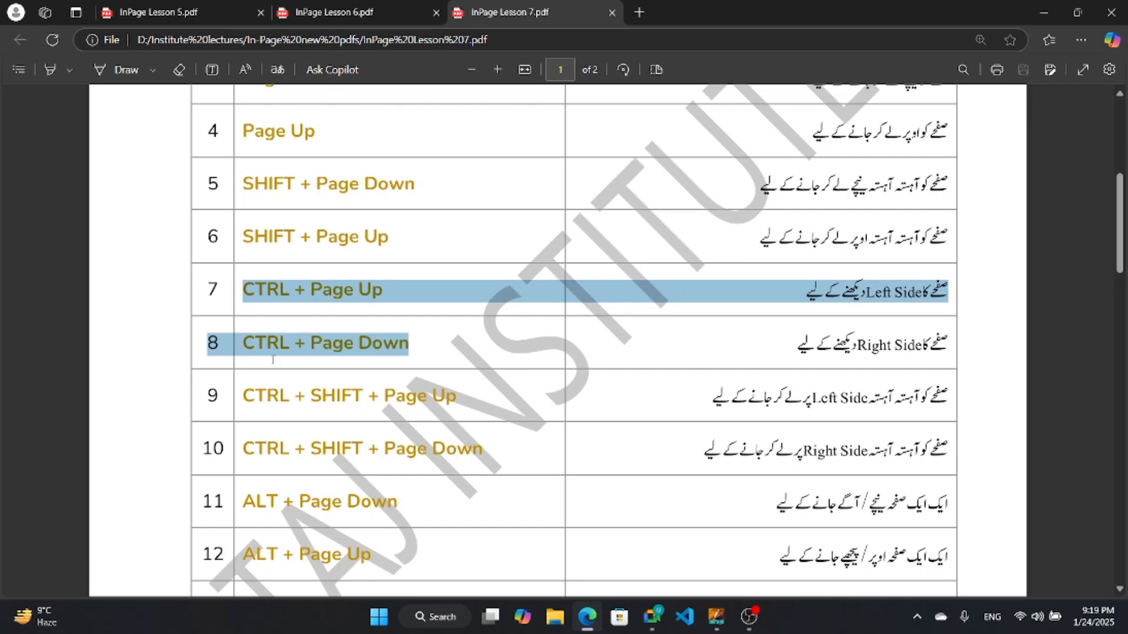
{"action": "left_click", "coordinate": [252, 401]}
{"action": "left_click_drag", "start_coordinate": [252, 401], "coordinate": [488, 451]}
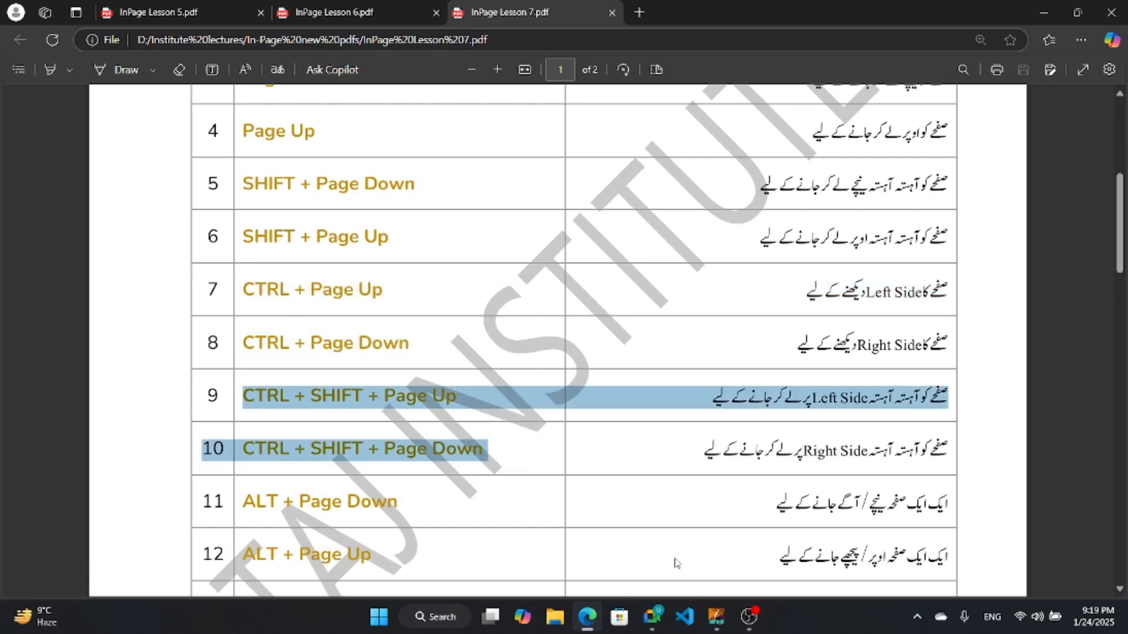
Switch to InPage and shift the view slowly from the page's left side toward its right side
{"action": "left_click", "coordinate": [716, 617]}
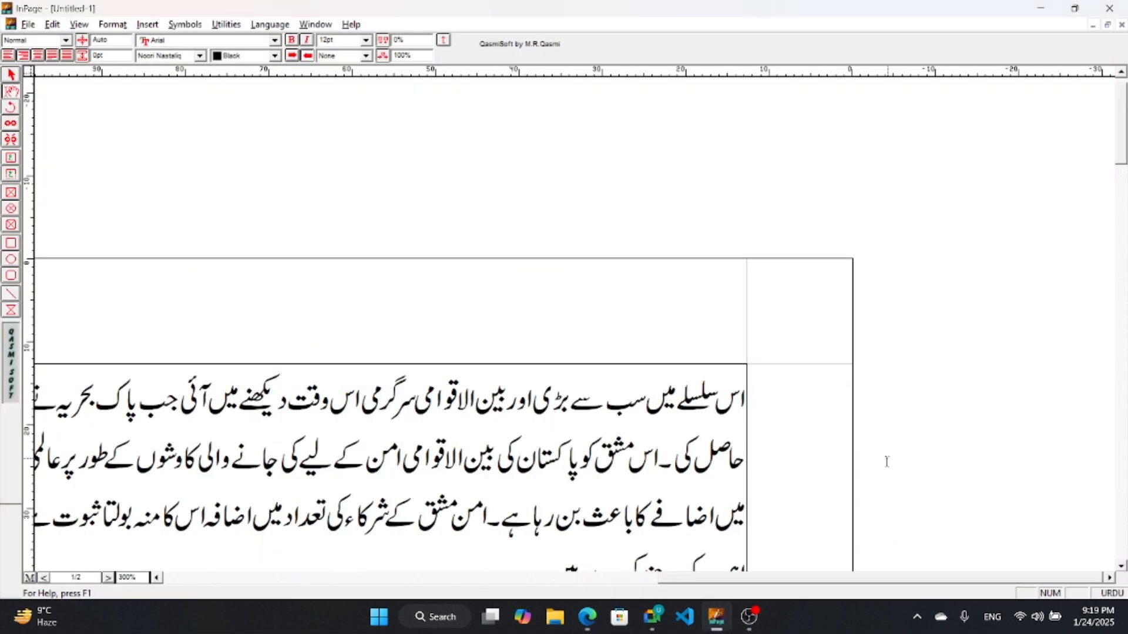
{"action": "key", "text": "ctrl+Page_Up"}
{"action": "key", "text": "ctrl+shift+Page_Down"}
{"action": "key", "text": "ctrl+shift+Page_Down"}
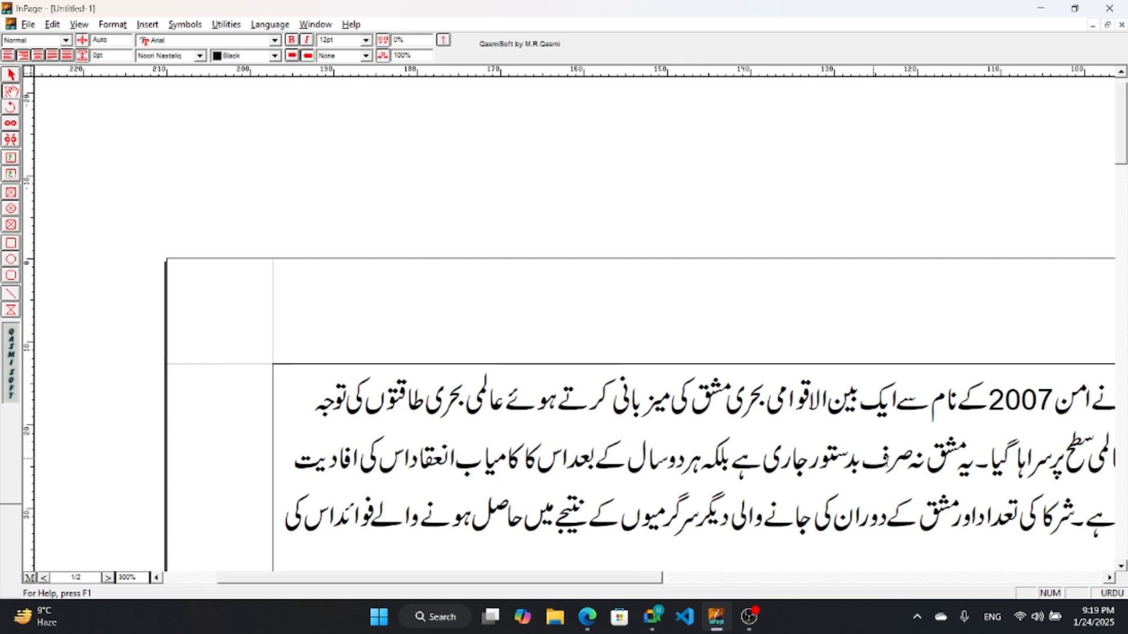
{"action": "scroll", "coordinate": [887, 461], "scroll_direction": "right", "scroll_amount": 2}
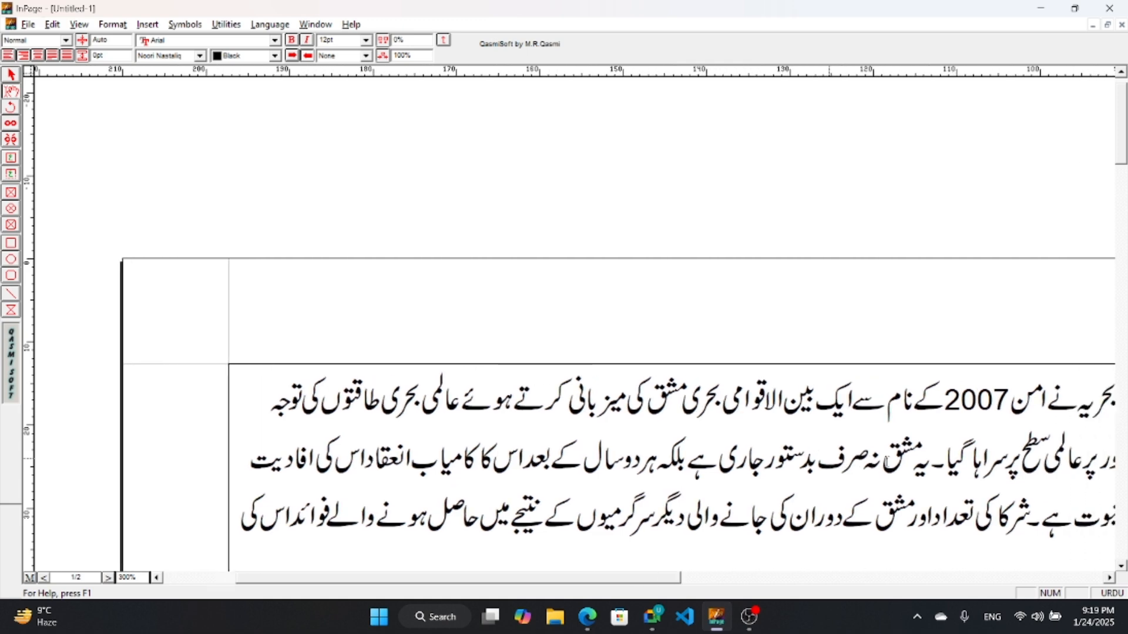
{"action": "scroll", "coordinate": [887, 462], "scroll_direction": "right", "scroll_amount": 8}
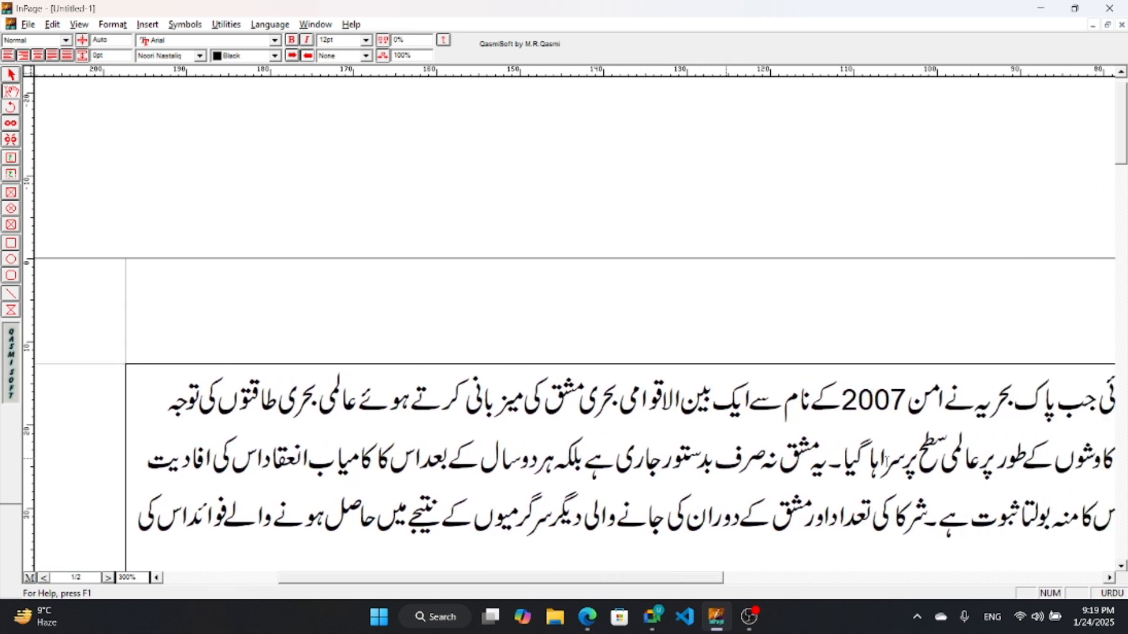
{"action": "scroll", "coordinate": [888, 462], "scroll_direction": "right", "scroll_amount": 9}
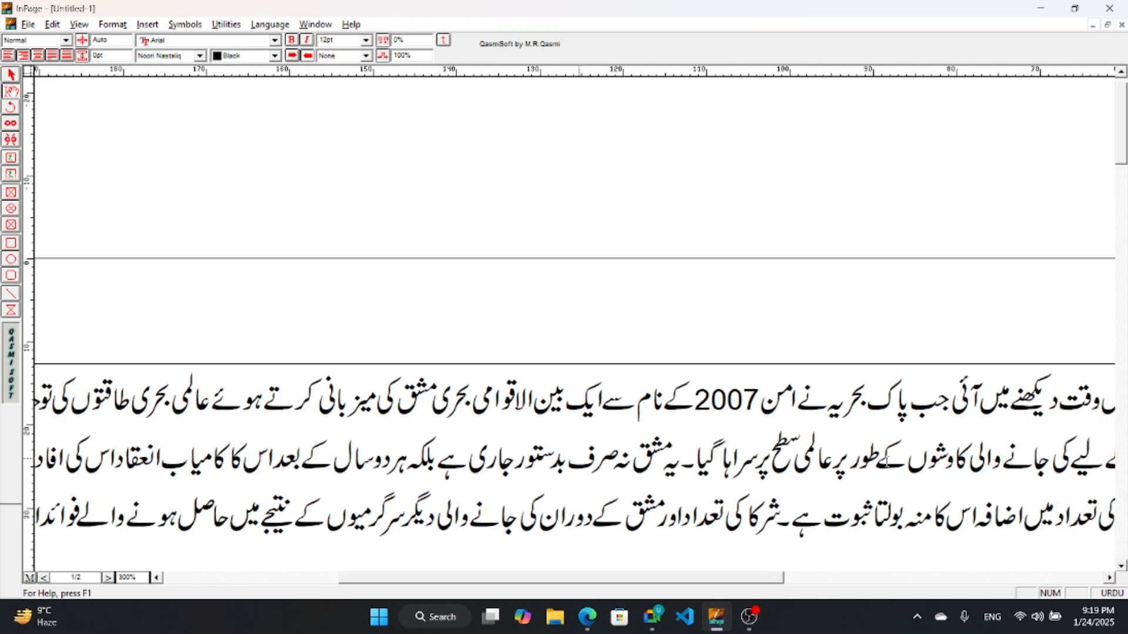
{"action": "scroll", "coordinate": [887, 461], "scroll_direction": "right", "scroll_amount": 7}
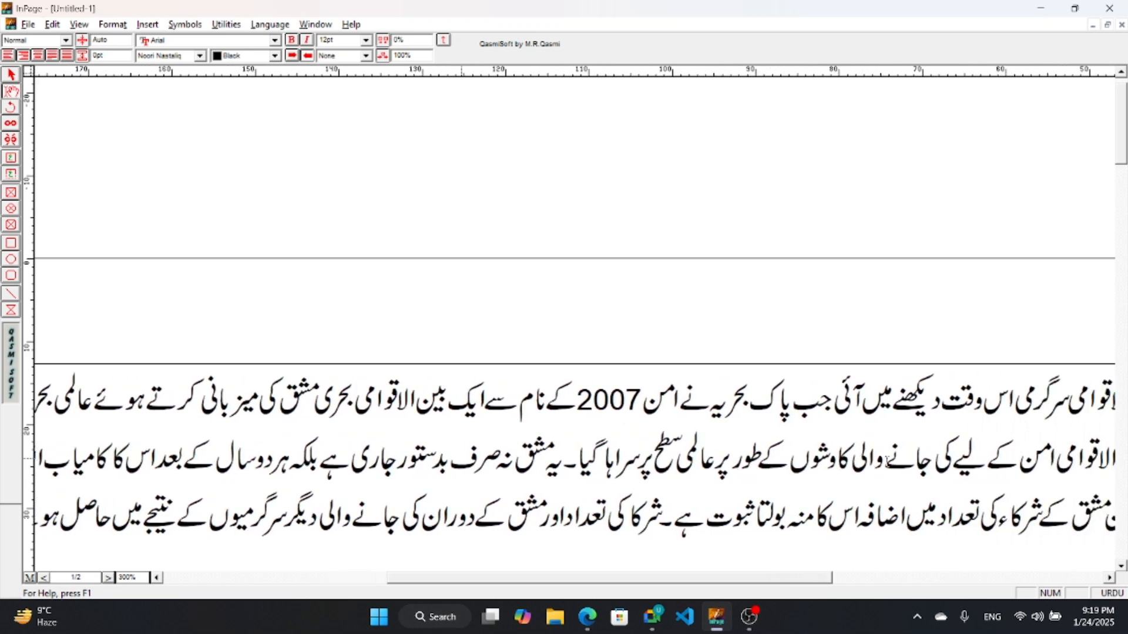
{"action": "scroll", "coordinate": [888, 462], "scroll_direction": "right", "scroll_amount": 6}
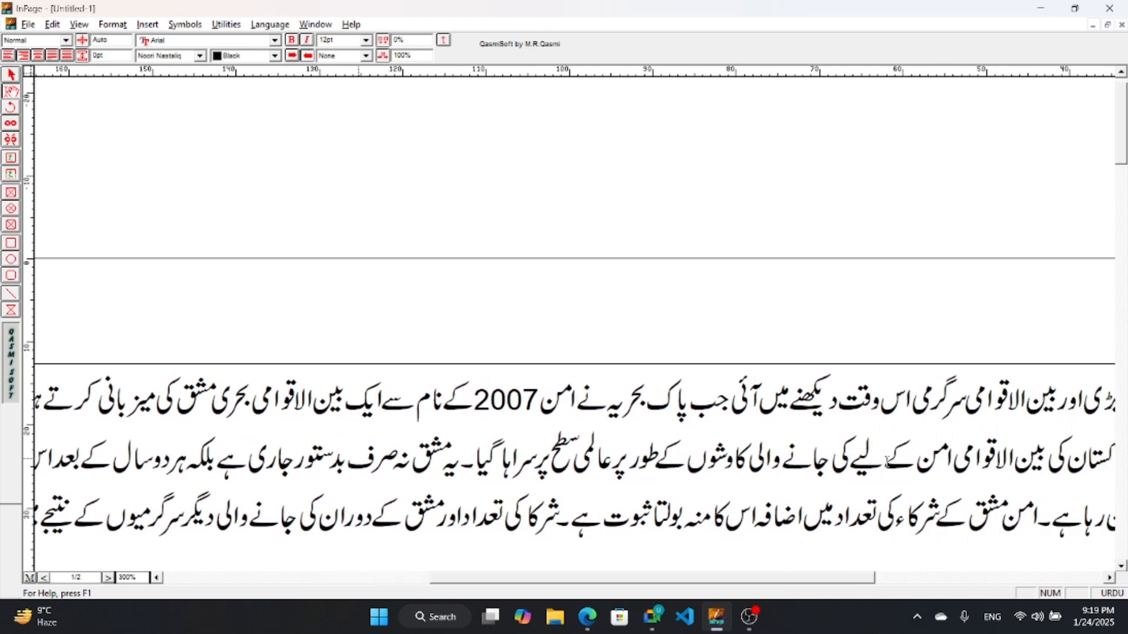
Shift the page view slowly back and forth between left and right, finishing at the page's upper right corner
{"action": "scroll", "coordinate": [888, 462], "scroll_direction": "left", "scroll_amount": 9}
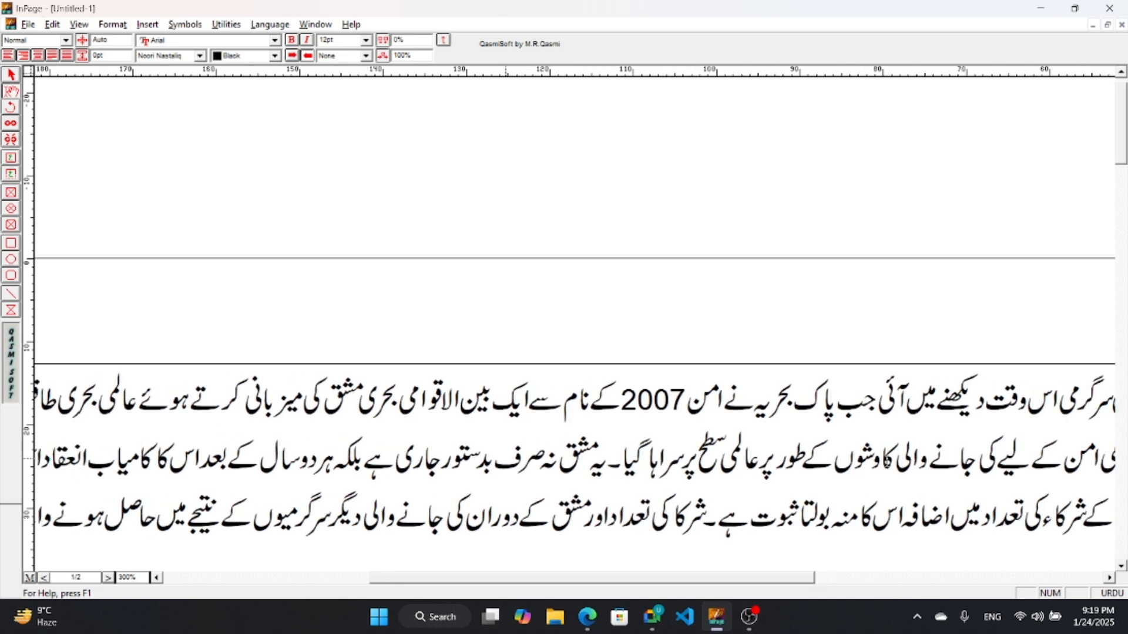
{"action": "scroll", "coordinate": [888, 462], "scroll_direction": "left", "scroll_amount": 10}
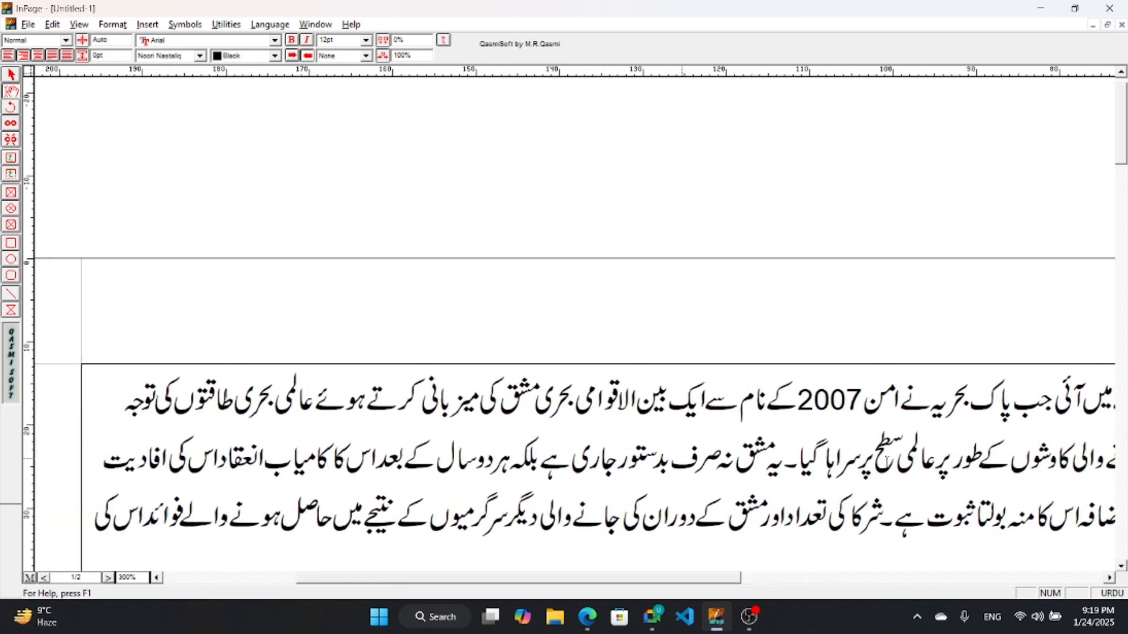
{"action": "scroll", "coordinate": [888, 462], "scroll_direction": "right", "scroll_amount": 9}
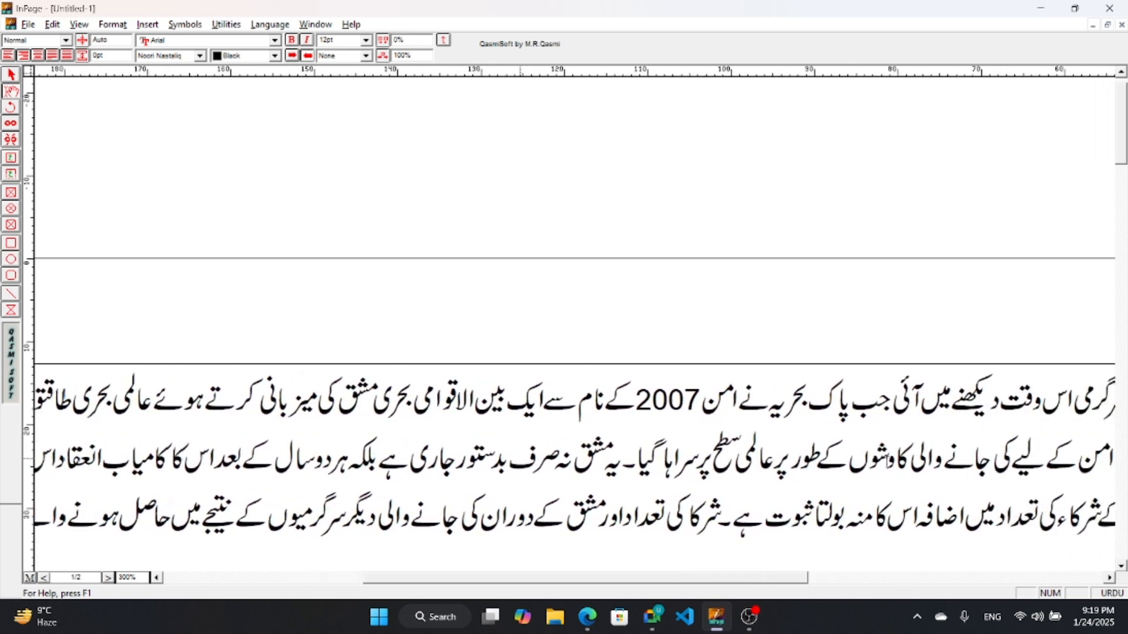
{"action": "scroll", "coordinate": [888, 459], "scroll_direction": "right", "scroll_amount": 5}
{"action": "scroll", "coordinate": [887, 459], "scroll_direction": "left", "scroll_amount": 4}
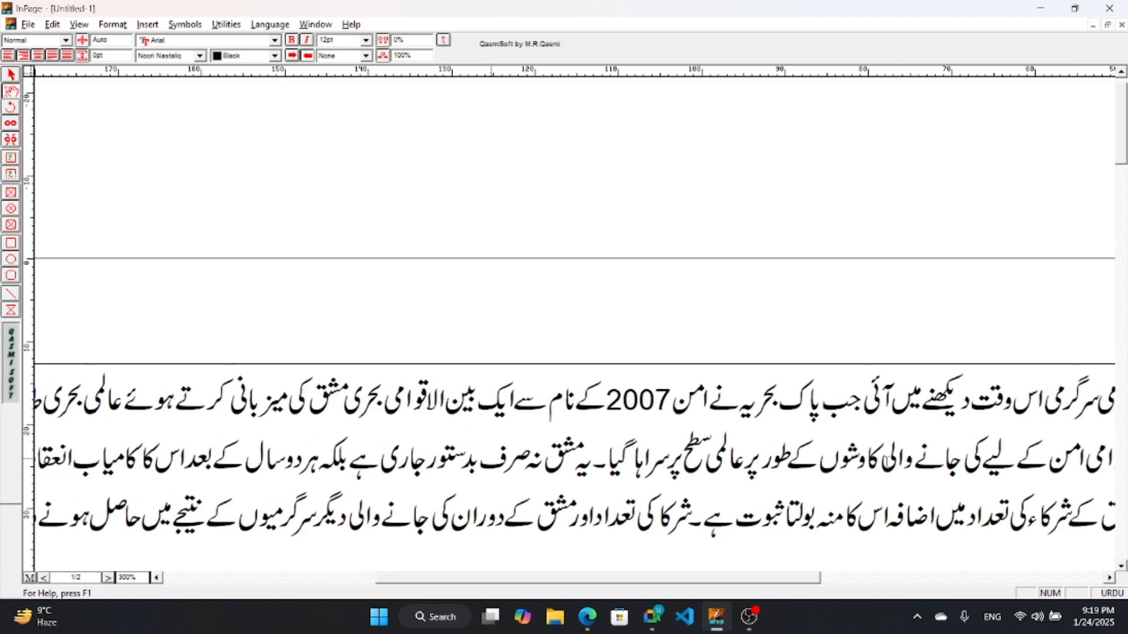
{"action": "scroll", "coordinate": [887, 460], "scroll_direction": "right", "scroll_amount": 20}
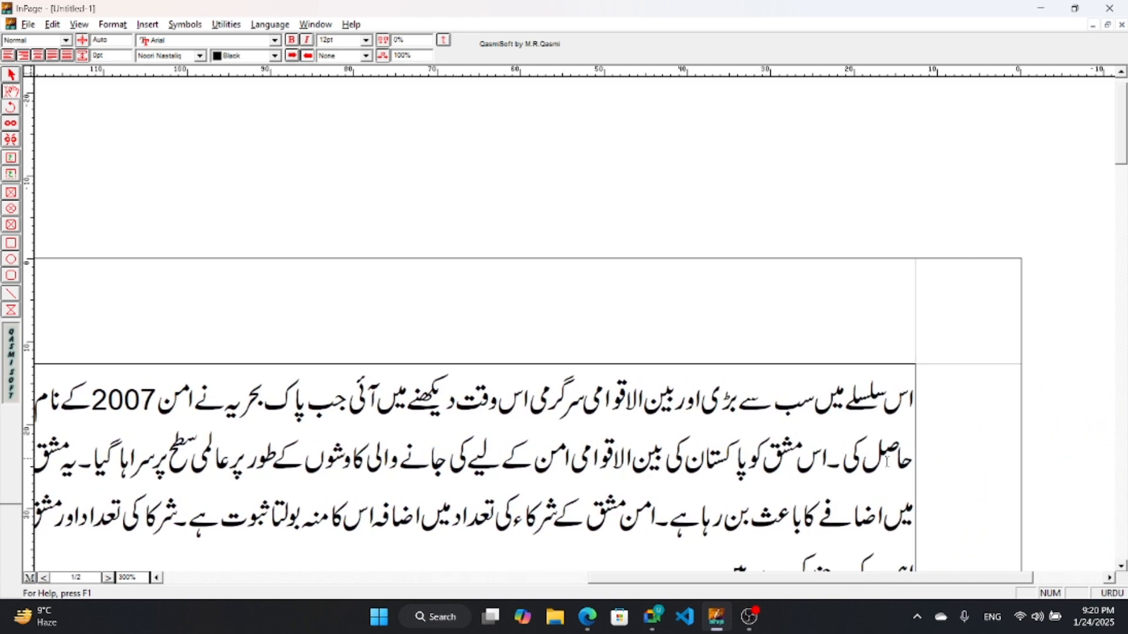
{"action": "scroll", "coordinate": [888, 462], "scroll_direction": "left", "scroll_amount": 20}
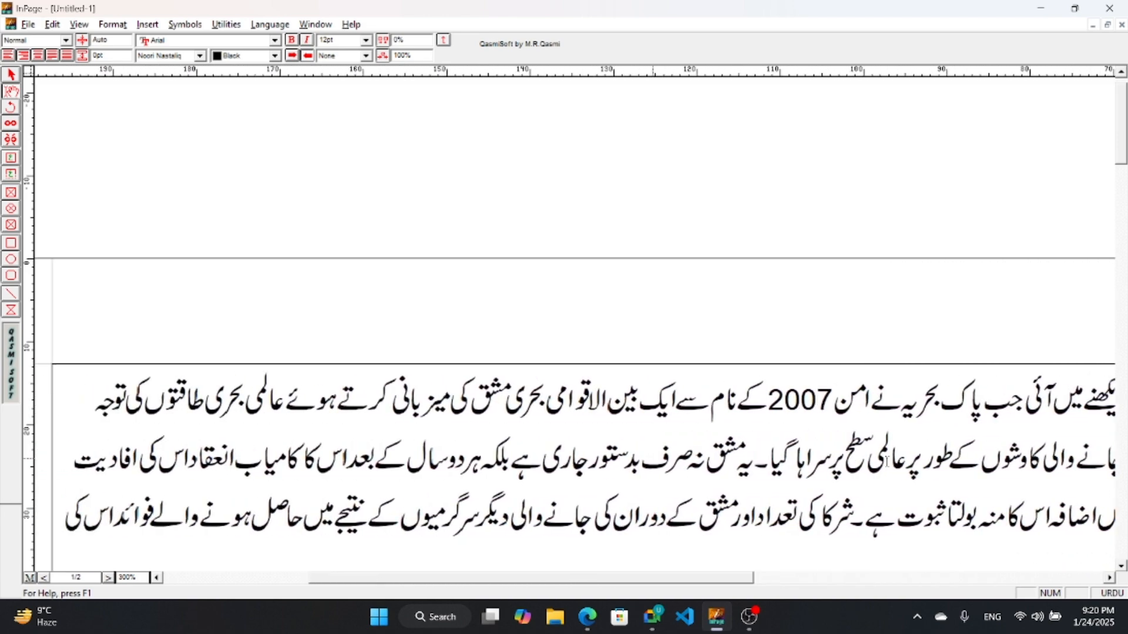
{"action": "scroll", "coordinate": [887, 462], "scroll_direction": "right", "scroll_amount": 20}
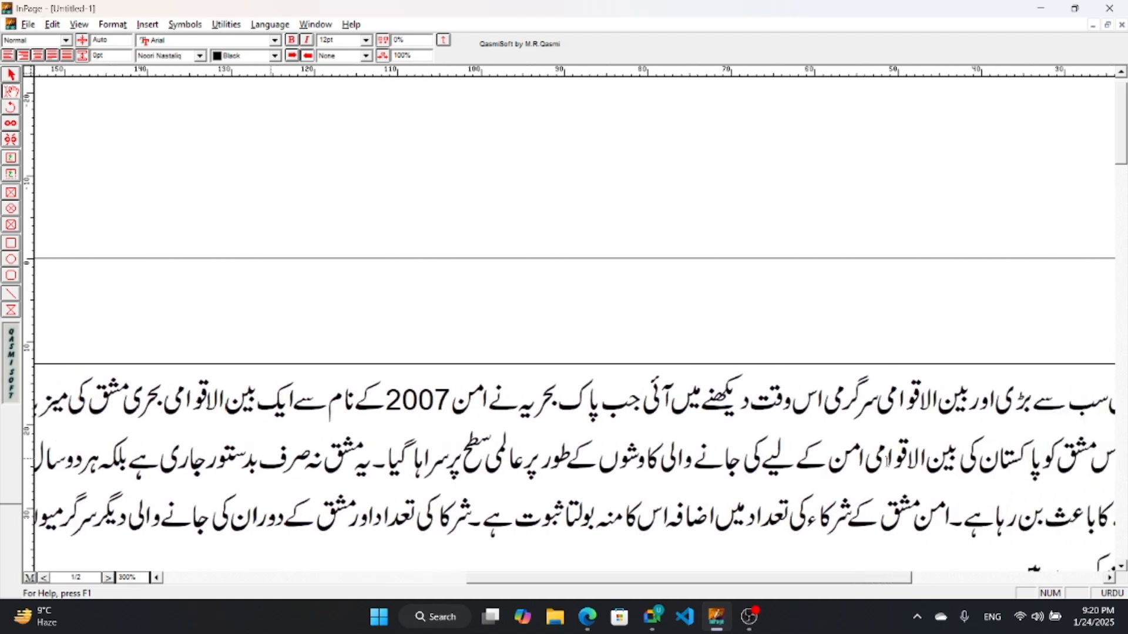
{"action": "scroll", "coordinate": [564, 459], "scroll_direction": "right", "scroll_amount": 12}
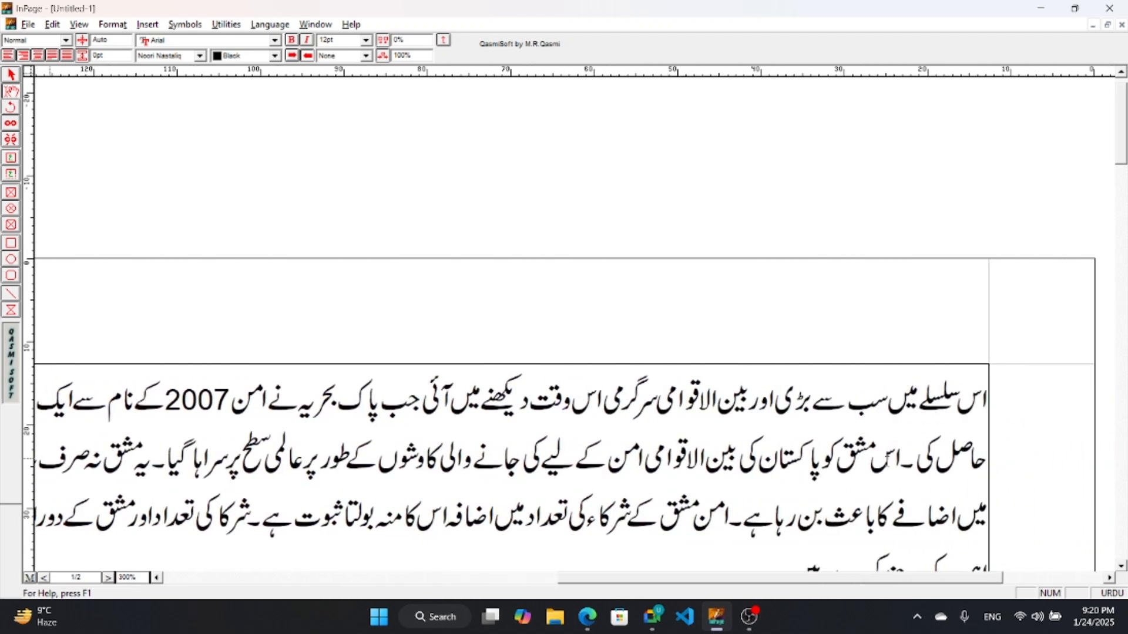
Move slowly down the first page, and shift the view slowly right, left and right again across its text
{"action": "scroll", "coordinate": [887, 462], "scroll_direction": "down", "scroll_amount": 10}
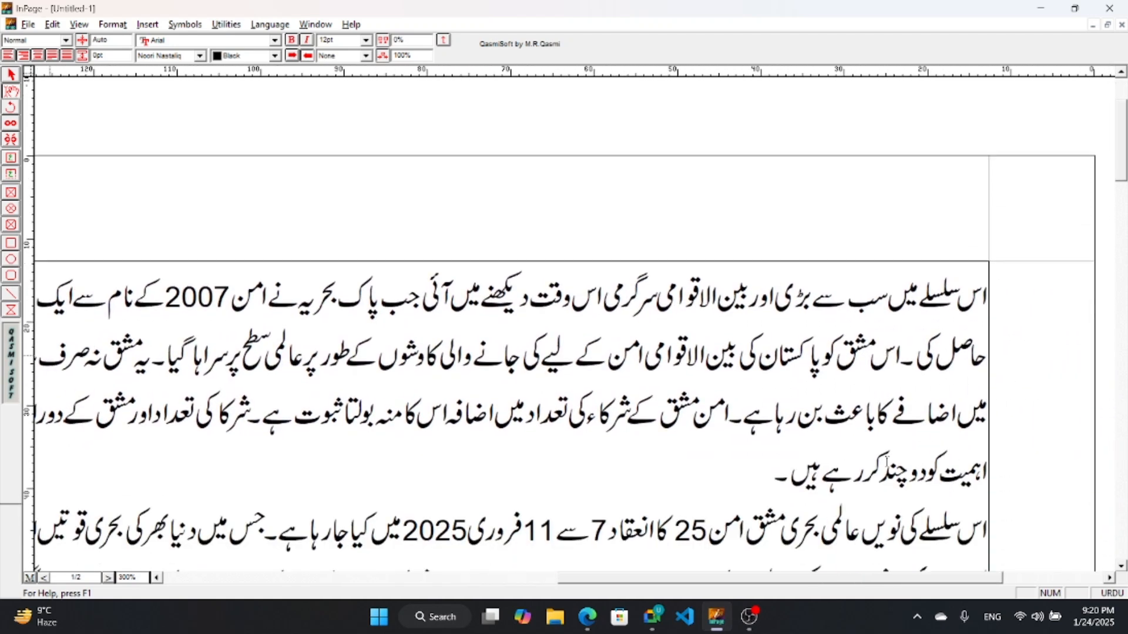
{"action": "scroll", "coordinate": [887, 462], "scroll_direction": "down", "scroll_amount": 3}
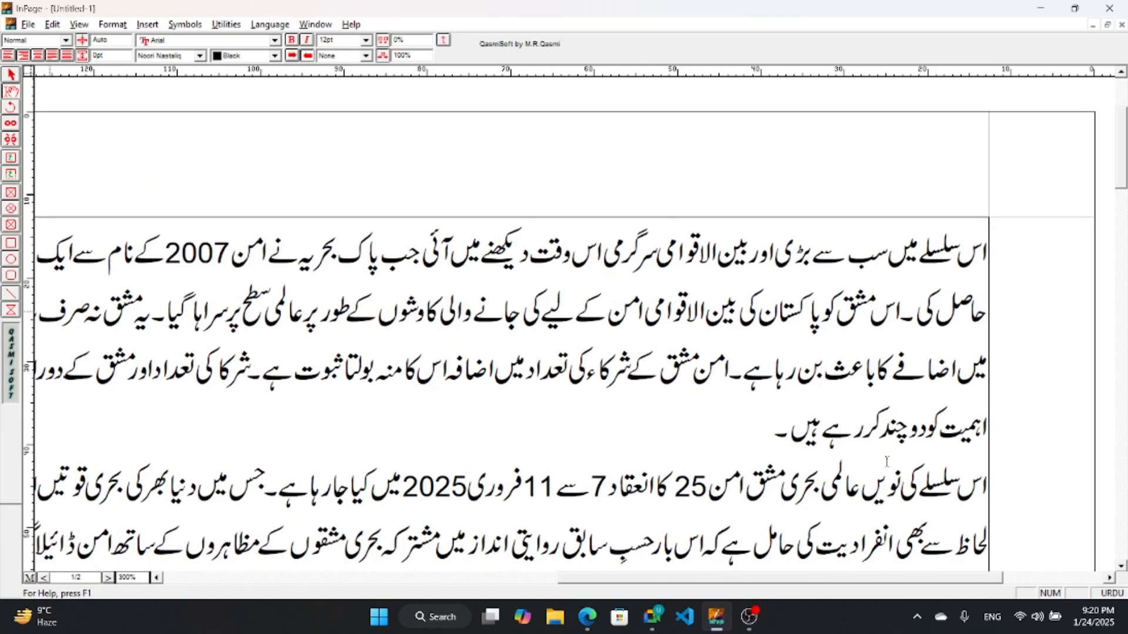
{"action": "scroll", "coordinate": [887, 461], "scroll_direction": "right", "scroll_amount": 5}
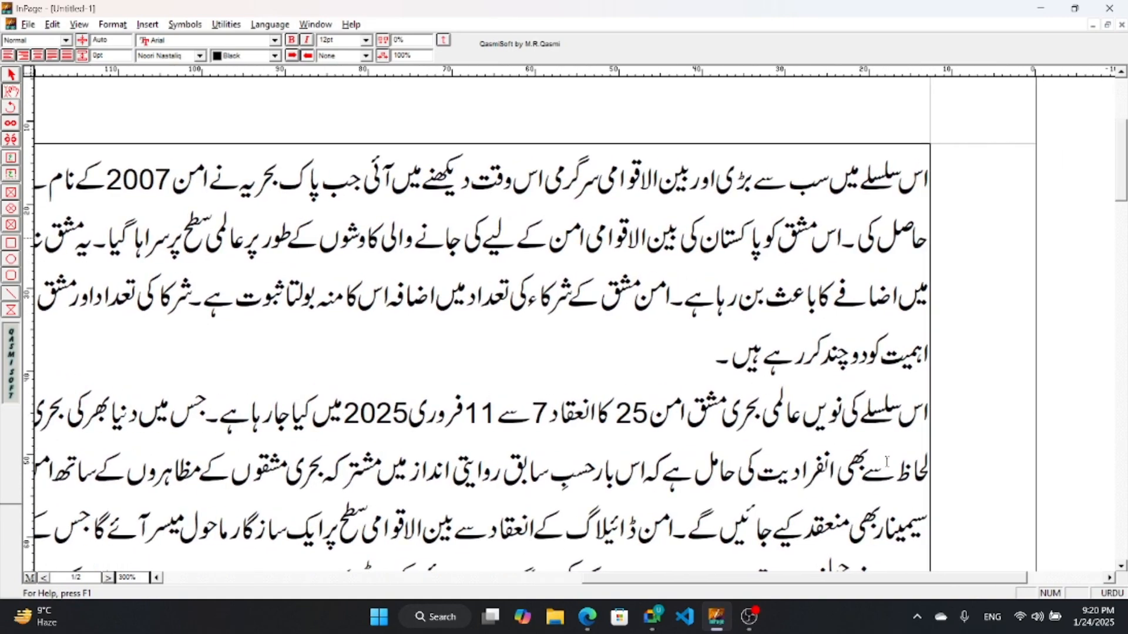
{"action": "scroll", "coordinate": [887, 461], "scroll_direction": "left", "scroll_amount": 10}
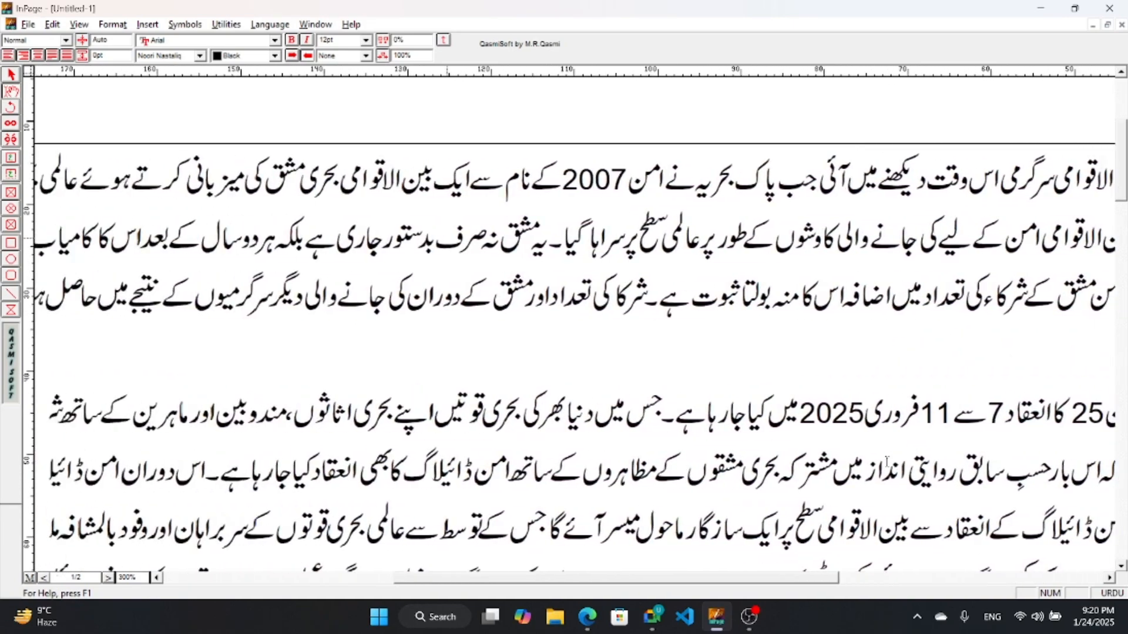
{"action": "scroll", "coordinate": [887, 461], "scroll_direction": "right", "scroll_amount": 5}
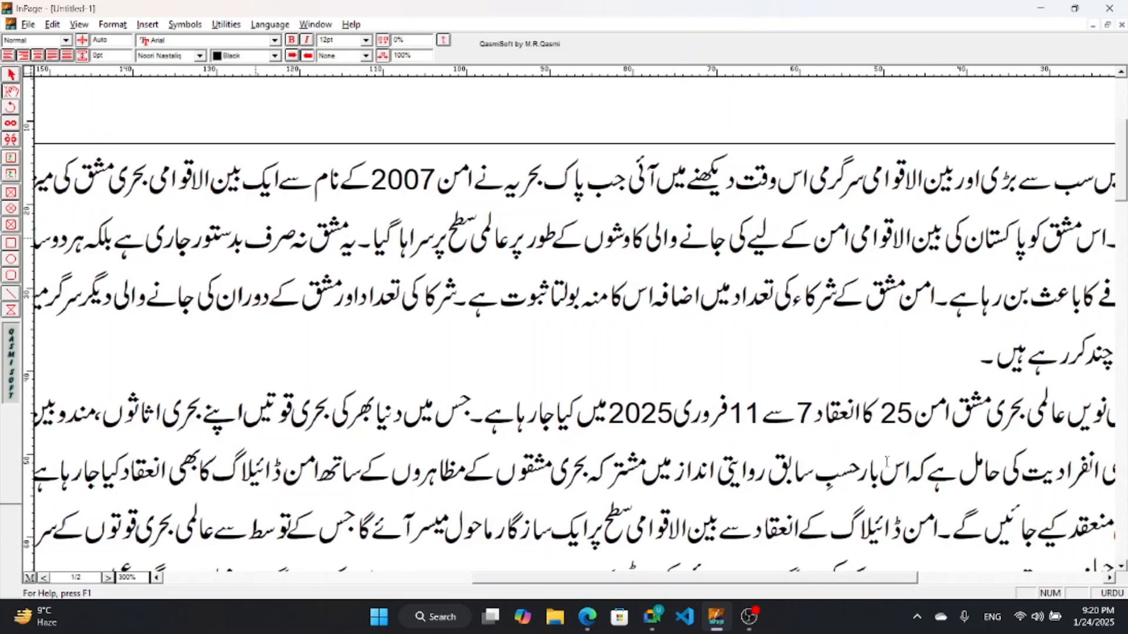
{"action": "scroll", "coordinate": [887, 462], "scroll_direction": "right", "scroll_amount": 2}
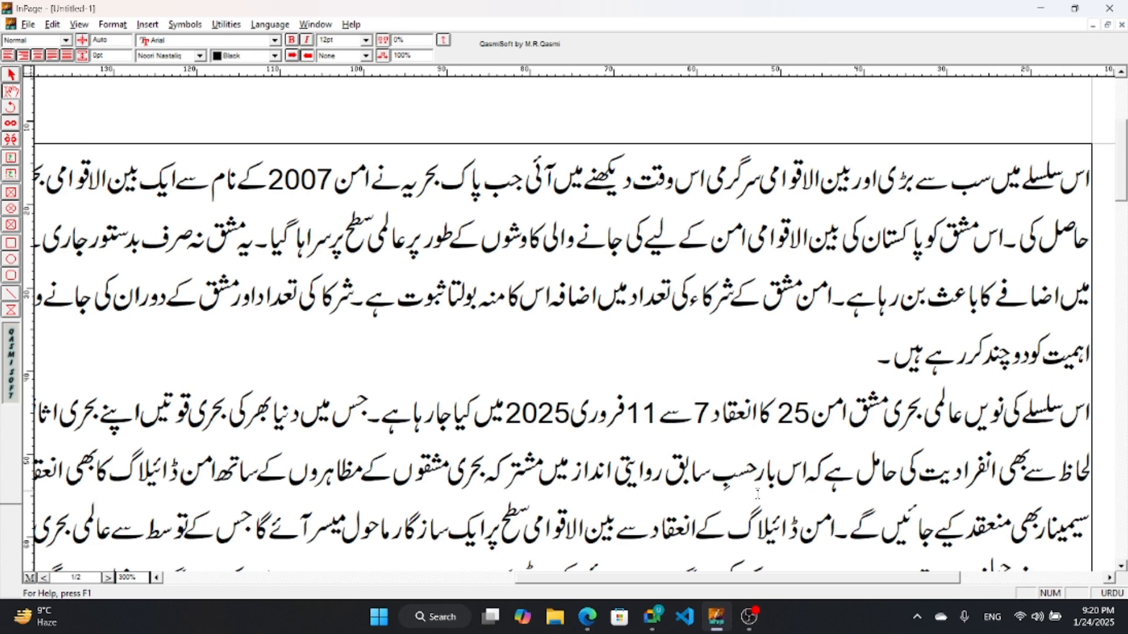
Switch to the Lesson 7 PDF in Edge and highlight the ALT + Page Down and ALT + Page Up commands of entries 11 and 12
{"action": "left_click", "coordinate": [587, 617]}
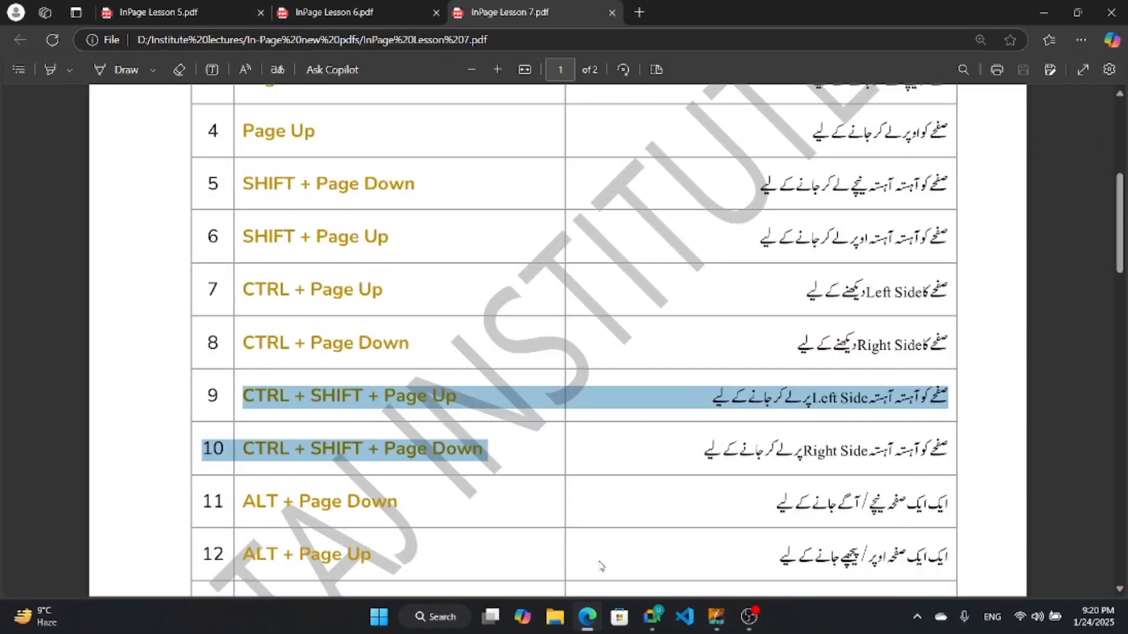
{"action": "scroll", "coordinate": [599, 561], "scroll_direction": "down", "scroll_amount": 3}
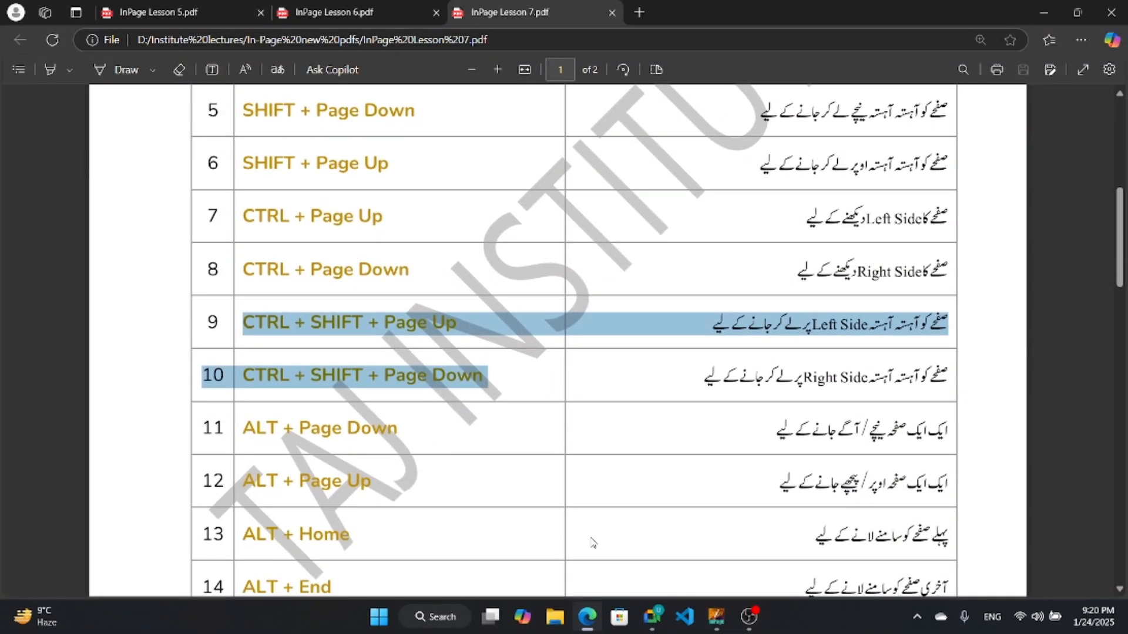
{"action": "left_click_drag", "start_coordinate": [269, 360], "coordinate": [435, 365]}
{"action": "left_click_drag", "start_coordinate": [310, 410], "coordinate": [398, 426]}
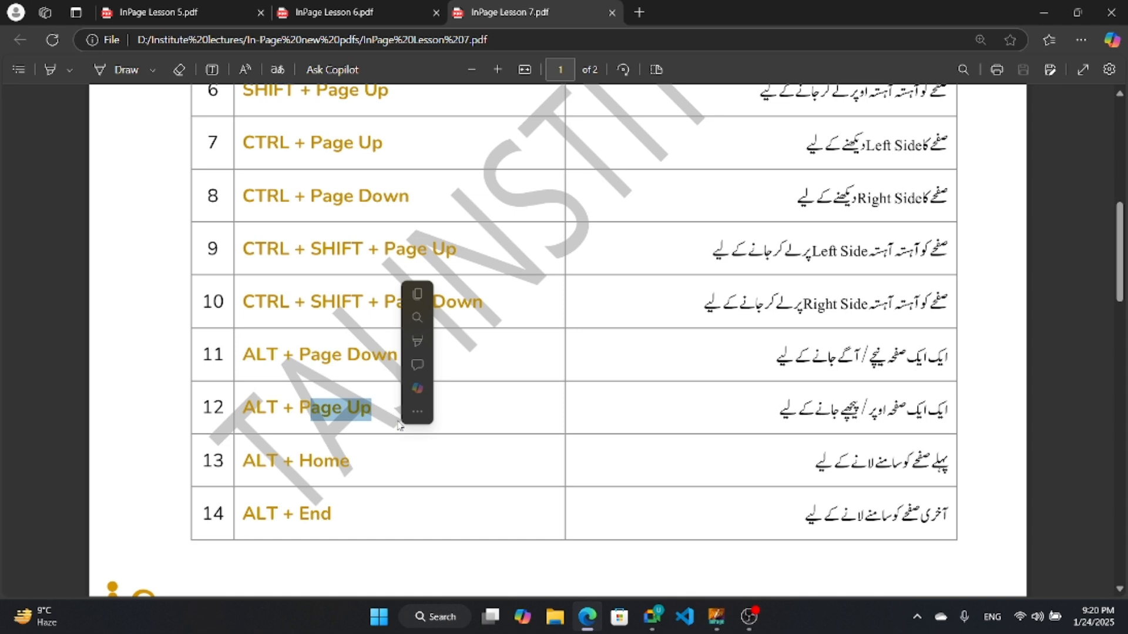
Highlight the Urdu descriptions of entries 11 and 12 in turn, and clear the selection
{"action": "left_click", "coordinate": [831, 492]}
{"action": "left_click_drag", "start_coordinate": [952, 357], "coordinate": [776, 359]}
{"action": "left_click", "coordinate": [930, 425]}
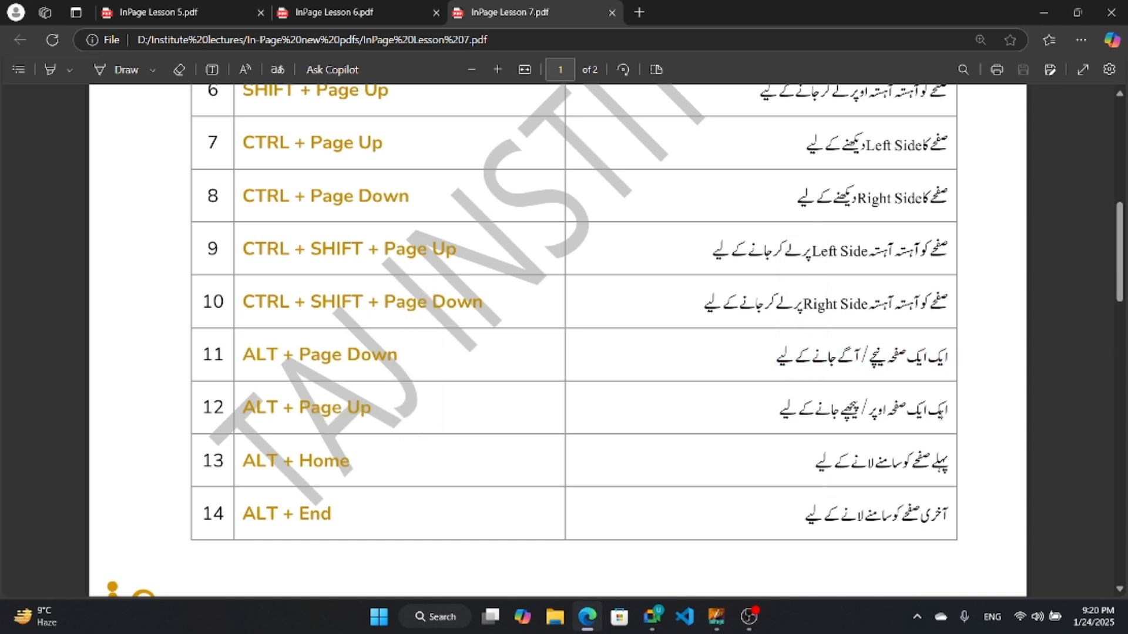
{"action": "left_click_drag", "start_coordinate": [952, 413], "coordinate": [778, 413]}
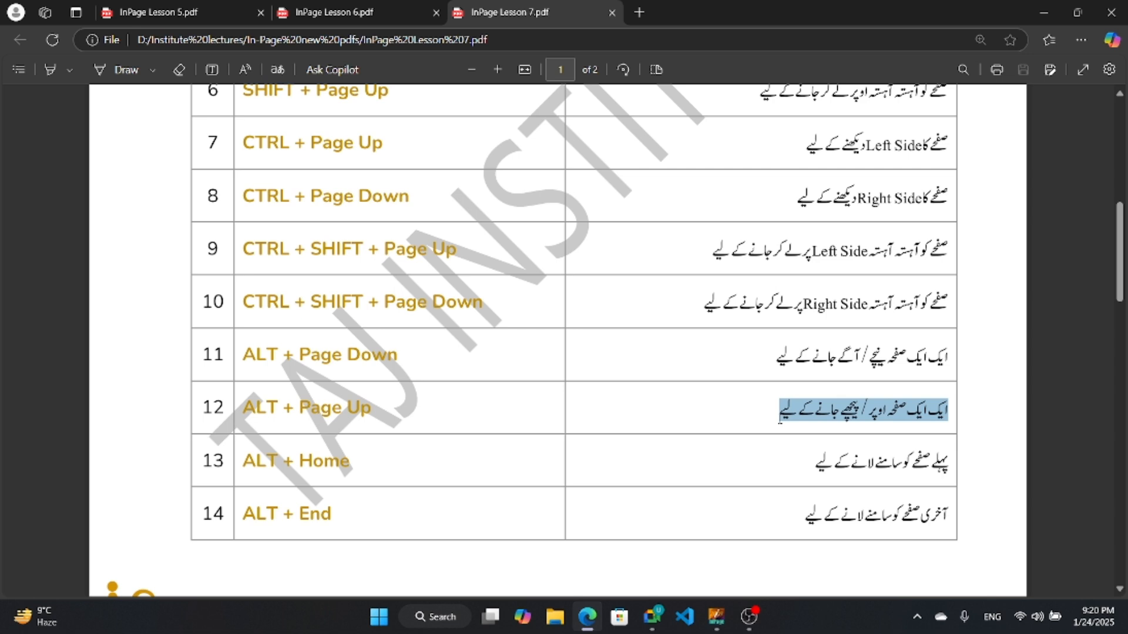
{"action": "left_click", "coordinate": [701, 440]}
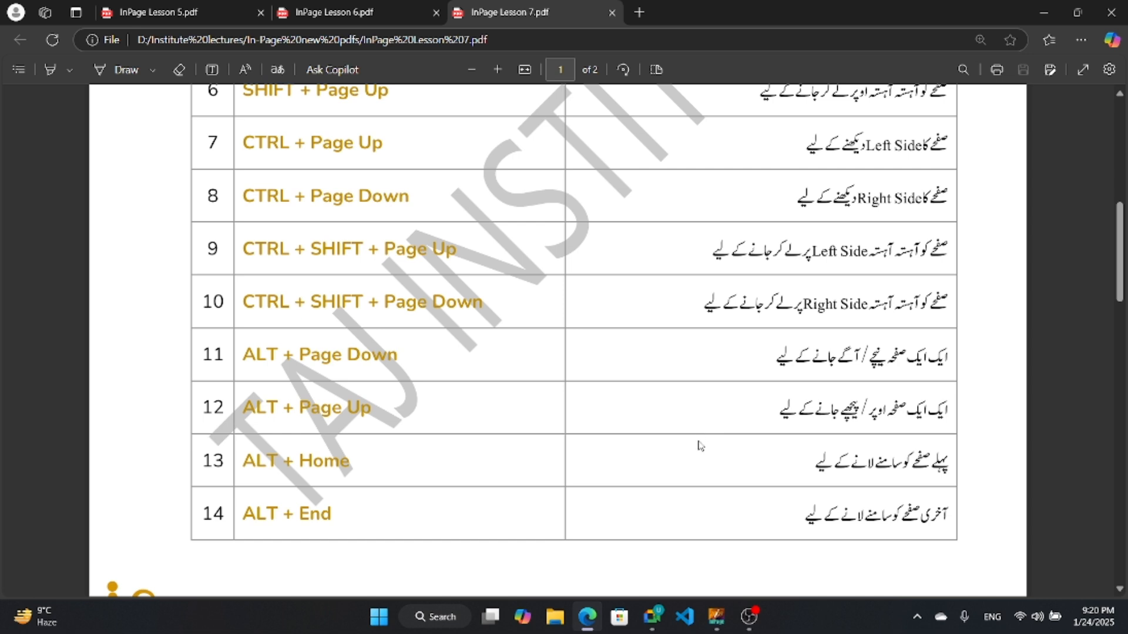
{"action": "mouse_move", "coordinate": [646, 605]}
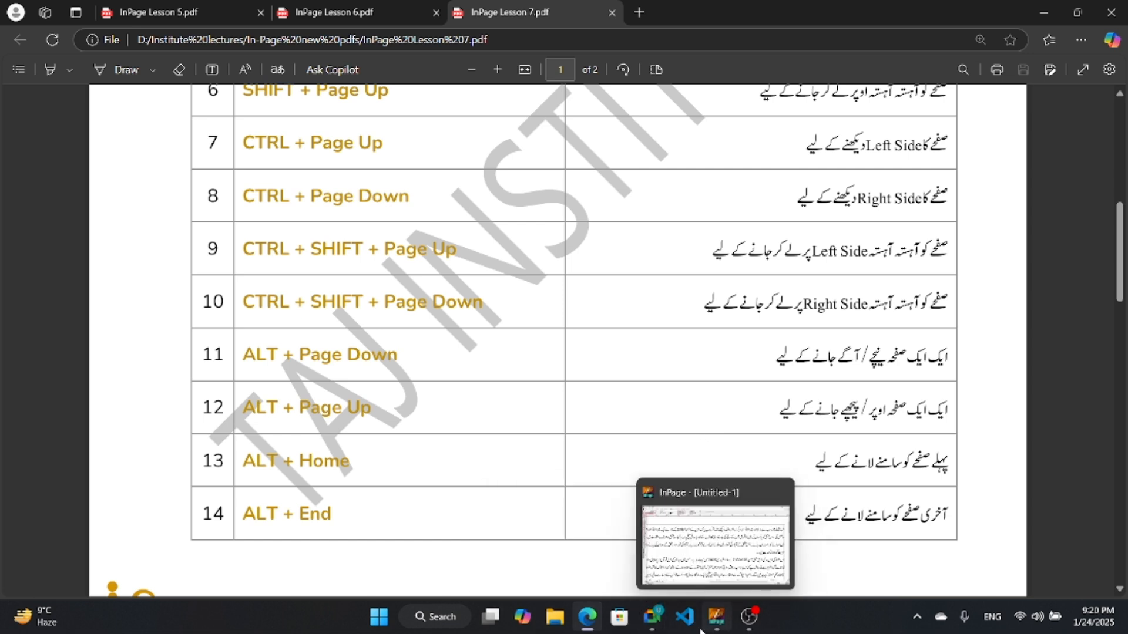
Switch to the Google Meet window to check the call and its messages, and return to the InPage document
{"action": "left_click", "coordinate": [645, 618]}
{"action": "left_click", "coordinate": [624, 561]}
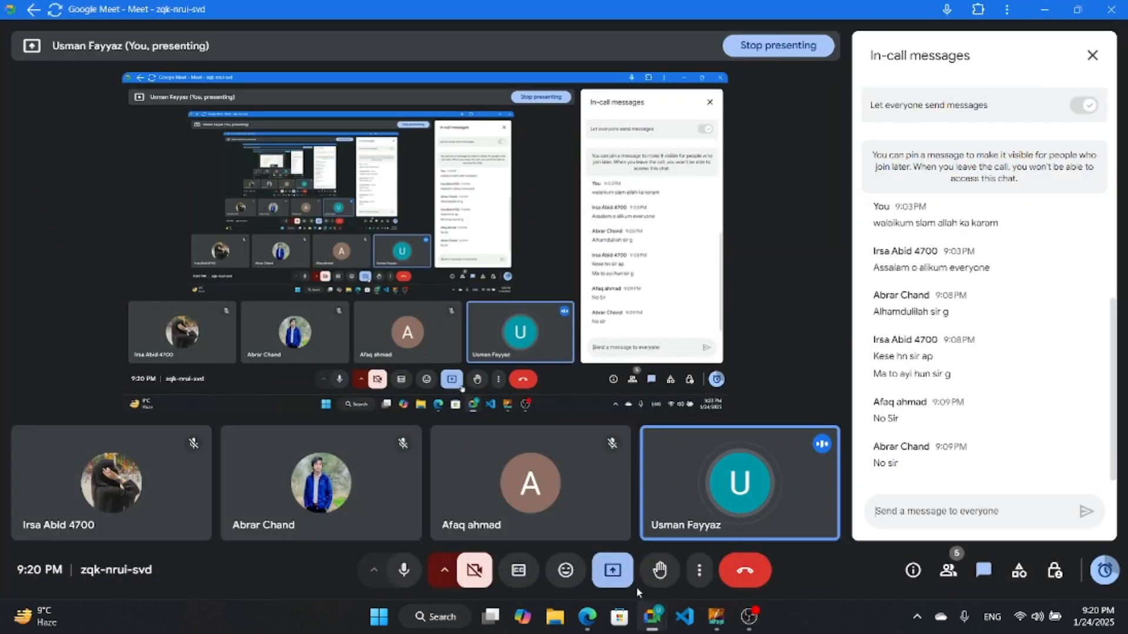
{"action": "left_click", "coordinate": [588, 617]}
{"action": "left_click", "coordinate": [716, 617]}
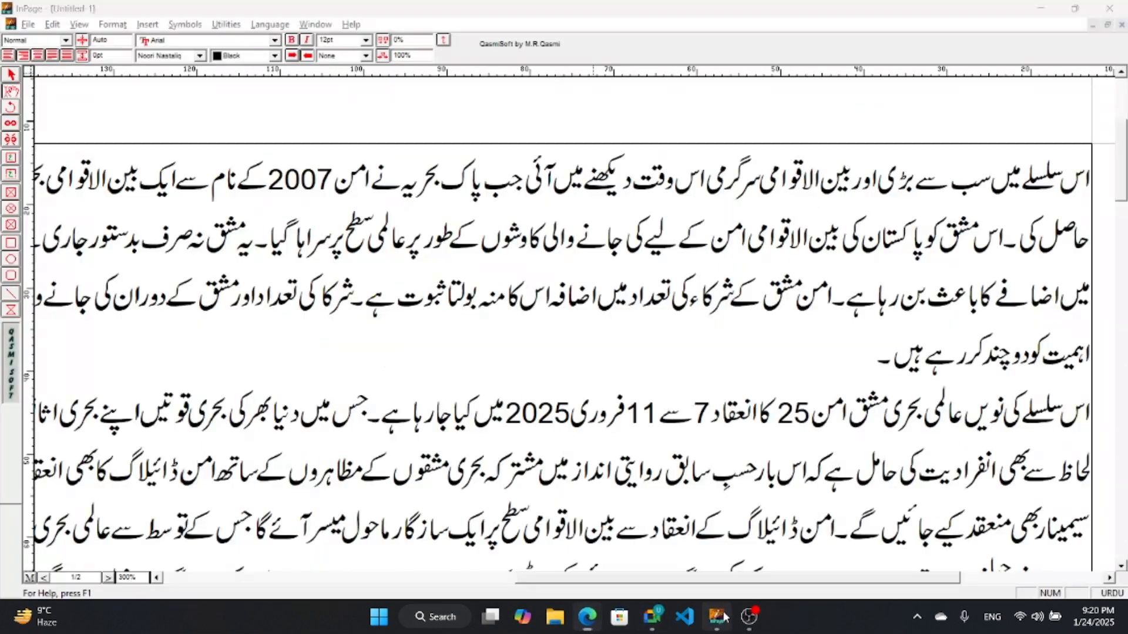
Insert 4 pages into the document, and open the master page
{"action": "left_click", "coordinate": [361, 482]}
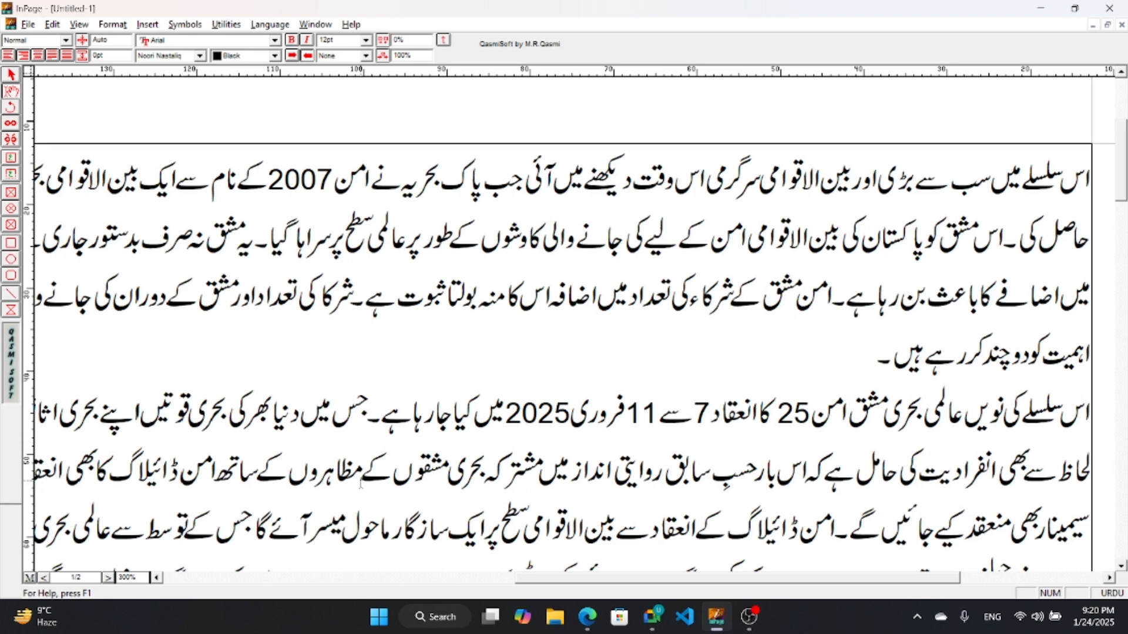
{"action": "key", "text": "ctrl+i"}
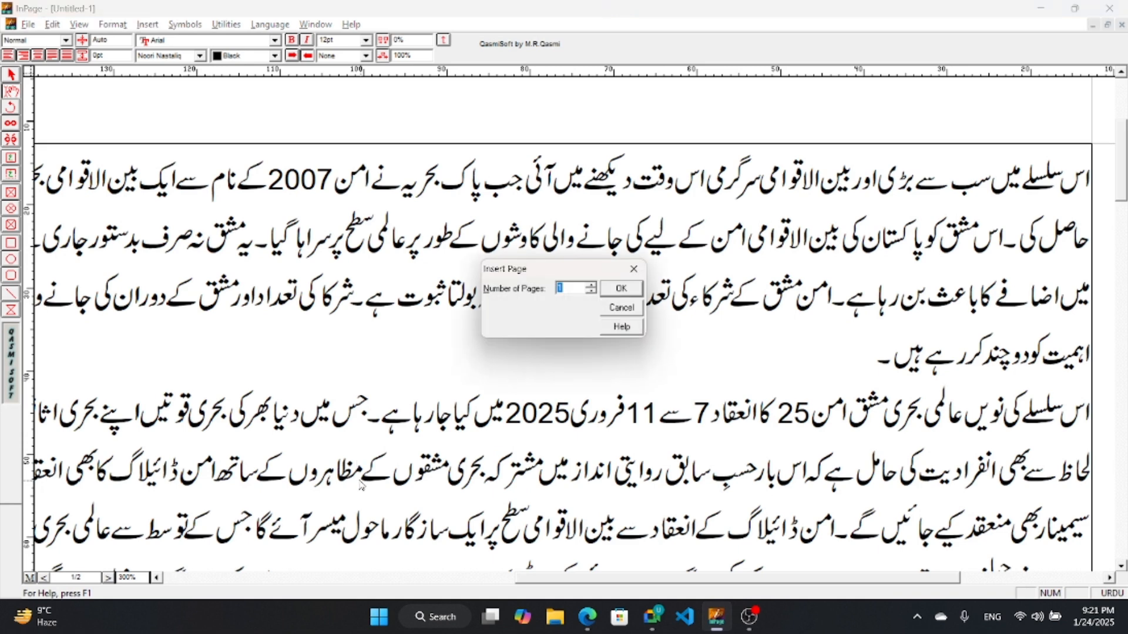
{"action": "left_click", "coordinate": [590, 289]}
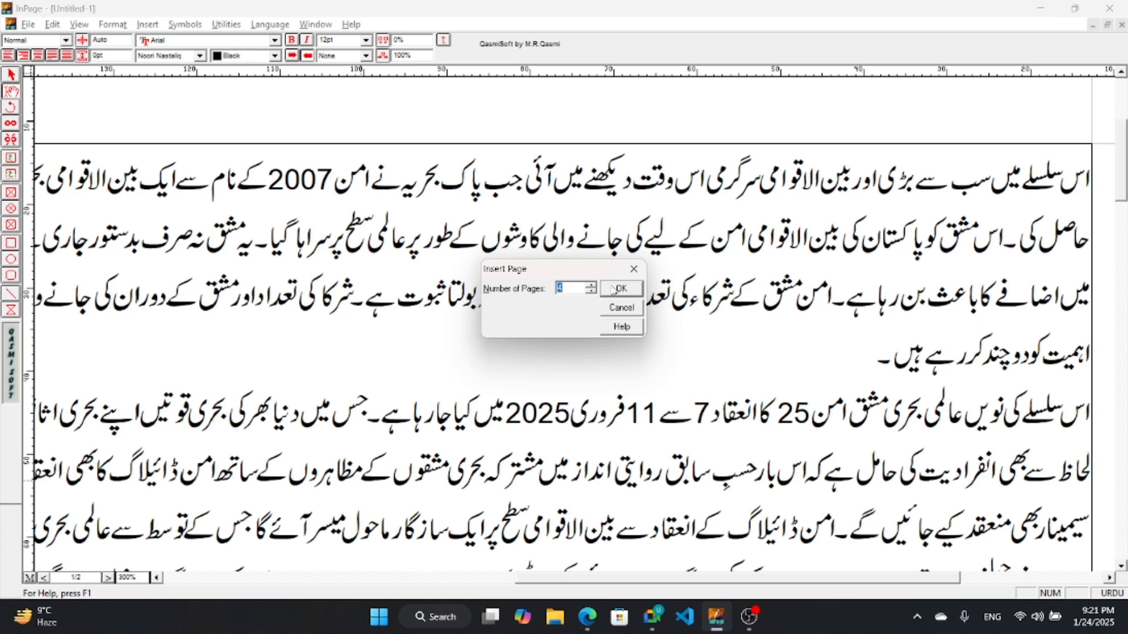
{"action": "left_click", "coordinate": [614, 290]}
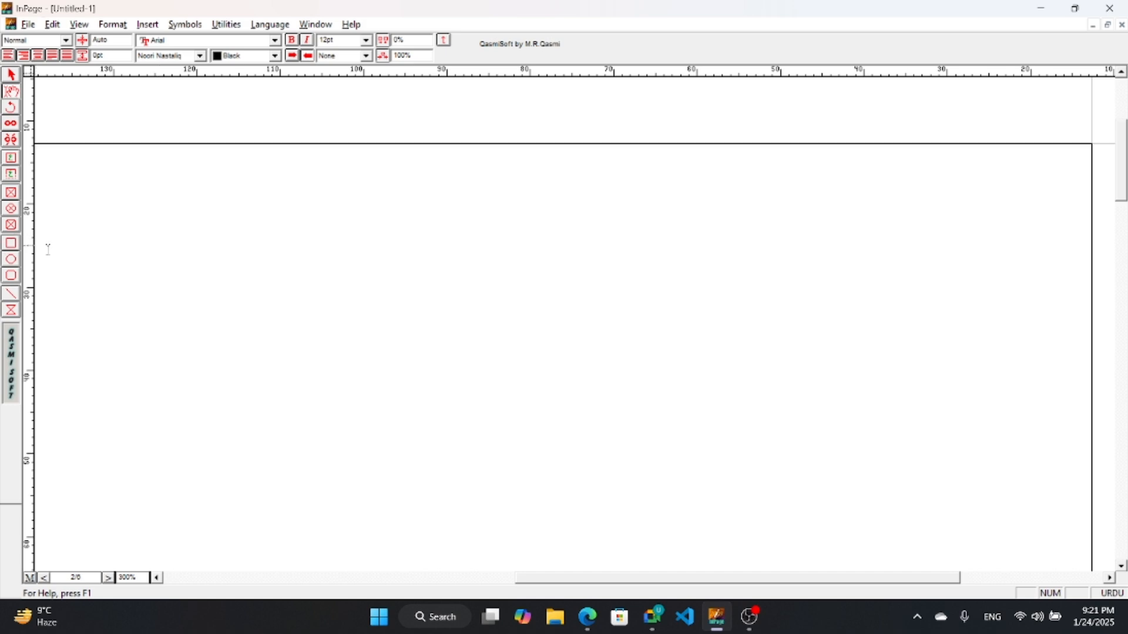
{"action": "left_click", "coordinate": [27, 578]}
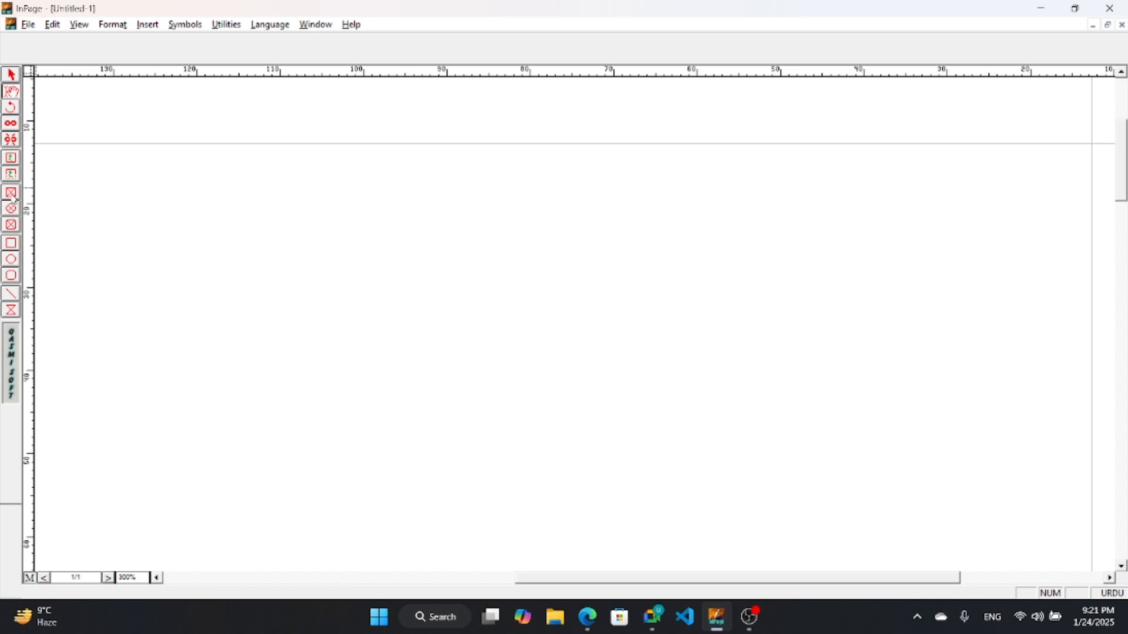
{"action": "left_click", "coordinate": [150, 27]}
{"action": "left_click", "coordinate": [13, 170]}
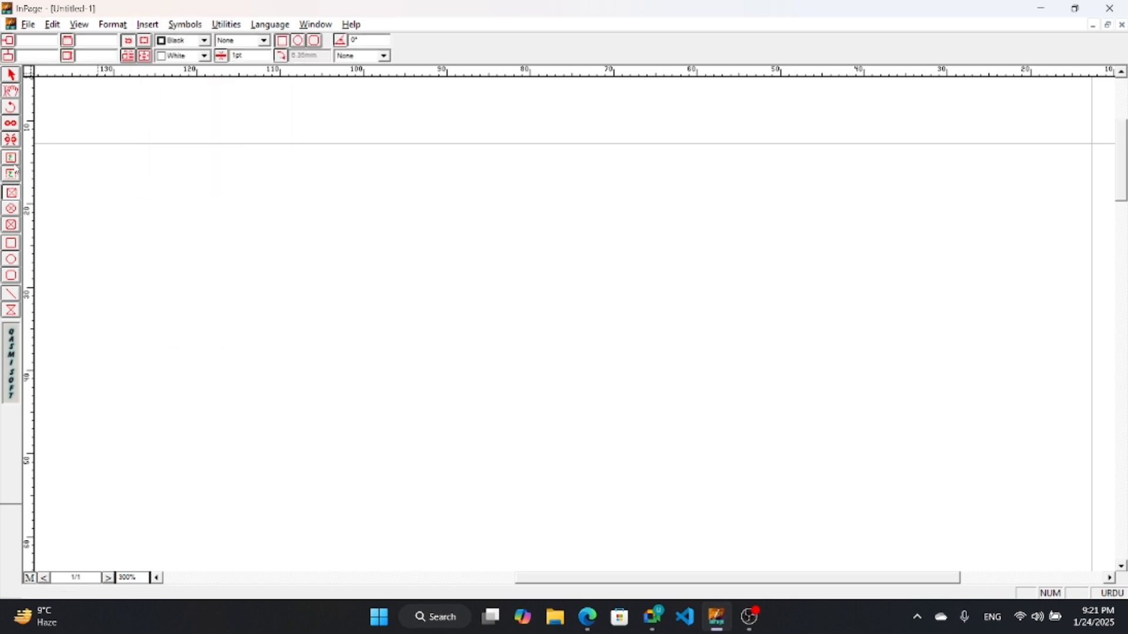
{"action": "left_click", "coordinate": [12, 158]}
{"action": "left_click_drag", "start_coordinate": [490, 98], "coordinate": [609, 145]}
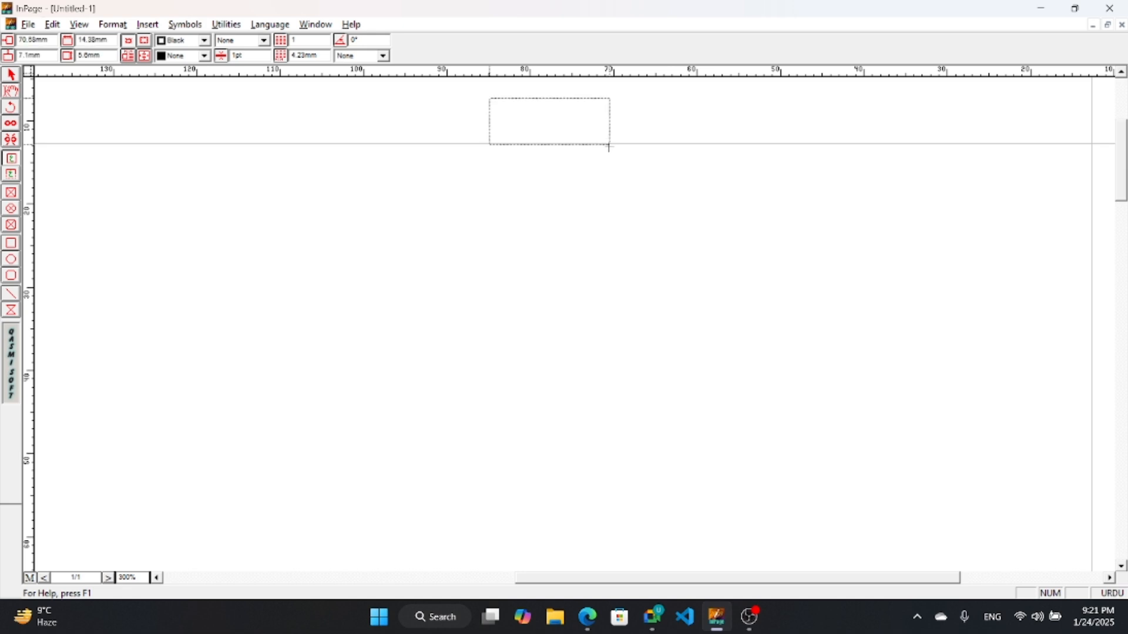
{"action": "left_click", "coordinate": [156, 24]}
{"action": "left_click", "coordinate": [157, 24]}
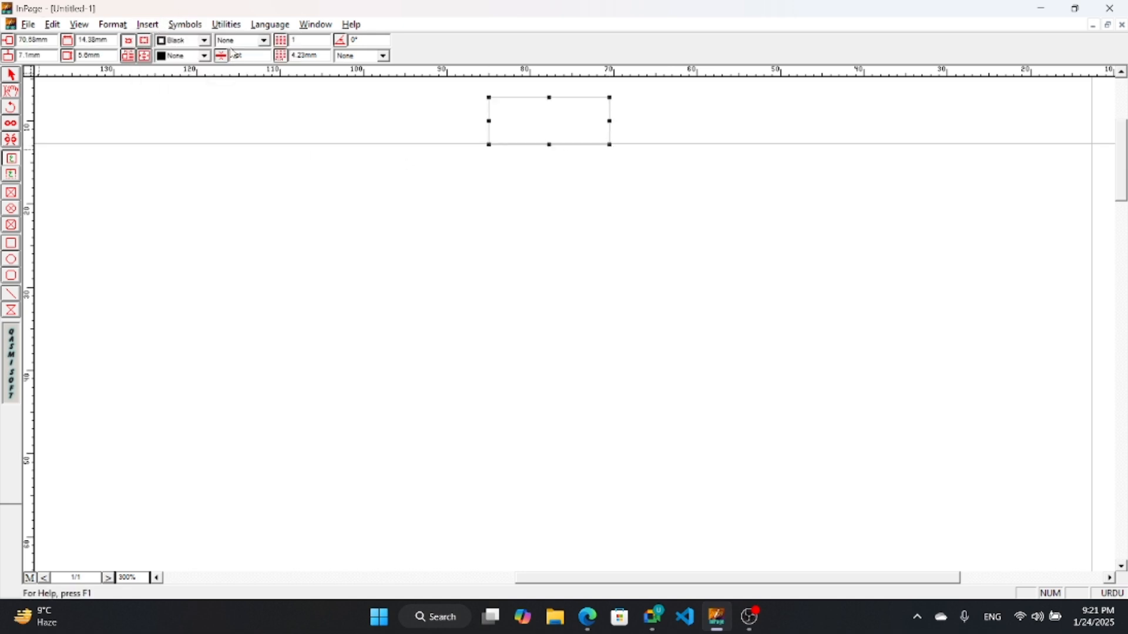
{"action": "left_click", "coordinate": [11, 91]}
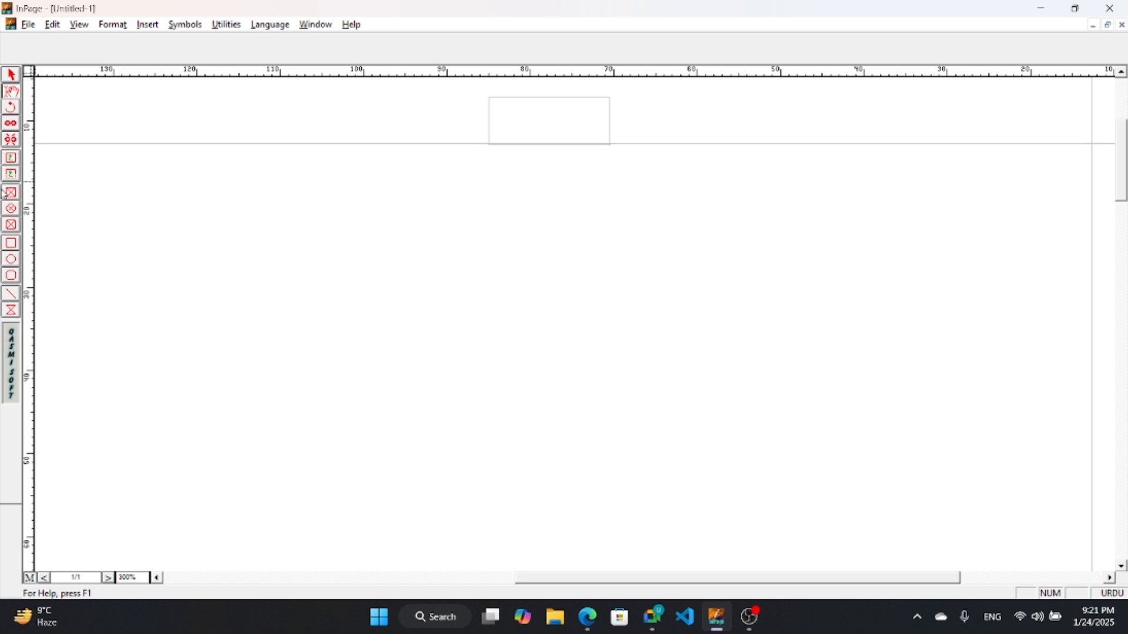
{"action": "left_click", "coordinate": [11, 74]}
{"action": "left_click", "coordinate": [593, 130]}
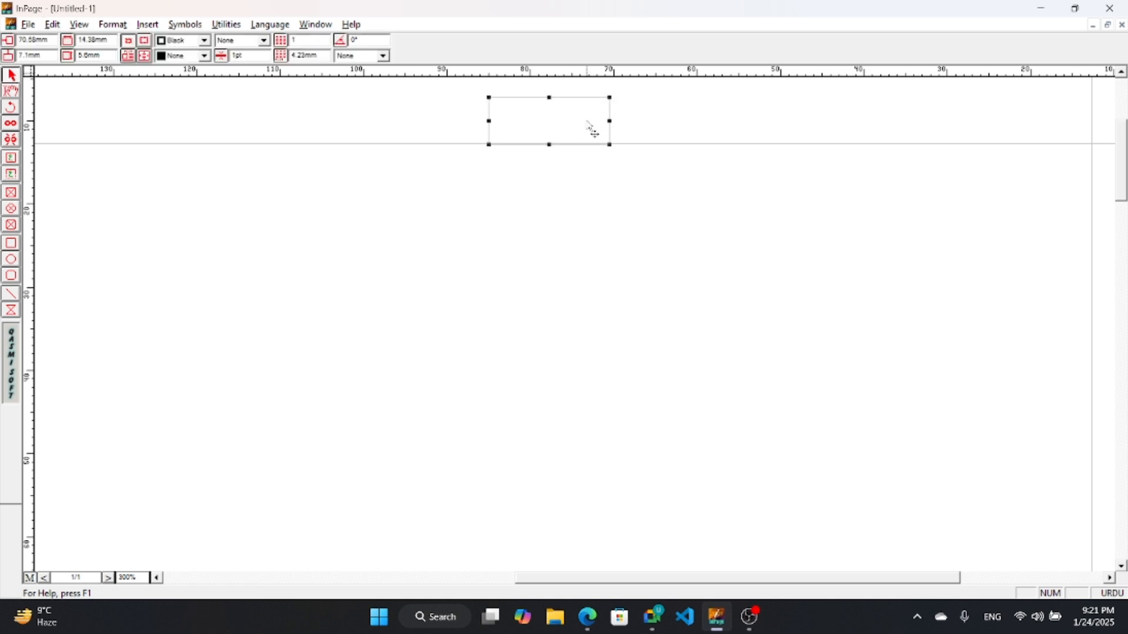
{"action": "key", "text": "Delete"}
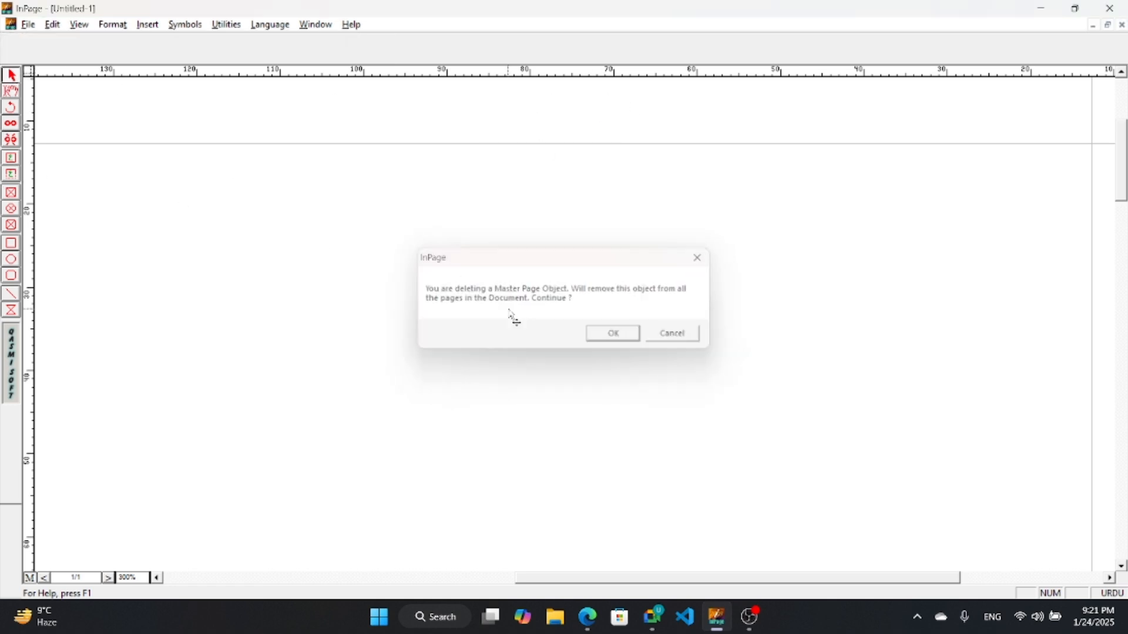
{"action": "key", "text": "Return"}
Draw a title text box across the top margin of the master page and insert a page number in it
{"action": "left_click", "coordinate": [11, 174]}
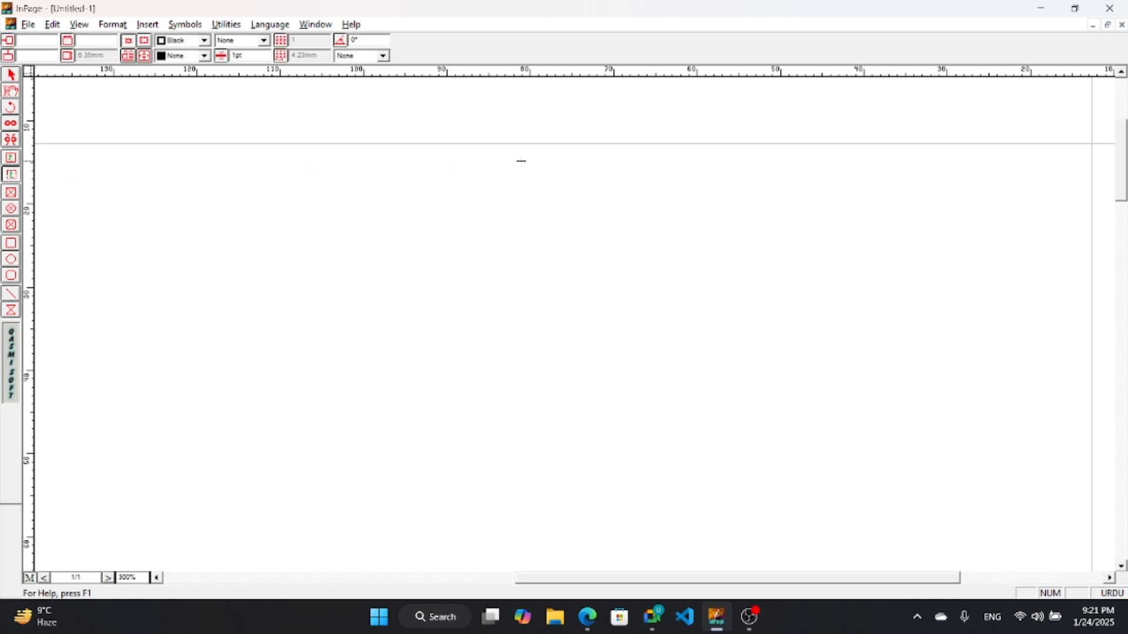
{"action": "left_click_drag", "start_coordinate": [511, 101], "coordinate": [639, 160]}
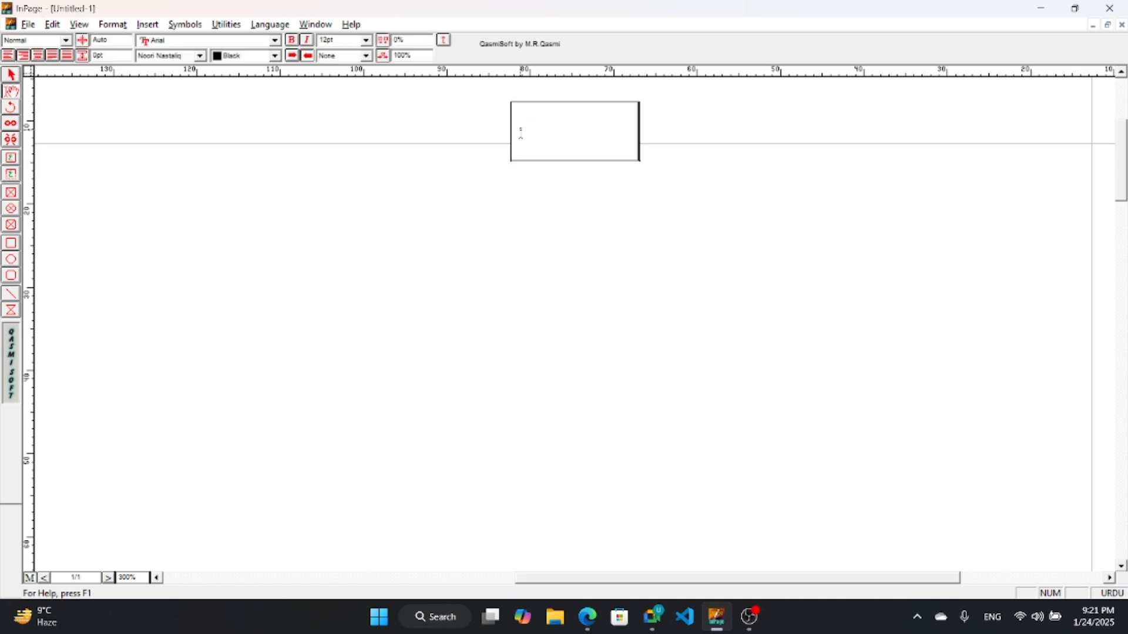
{"action": "left_click", "coordinate": [147, 24]}
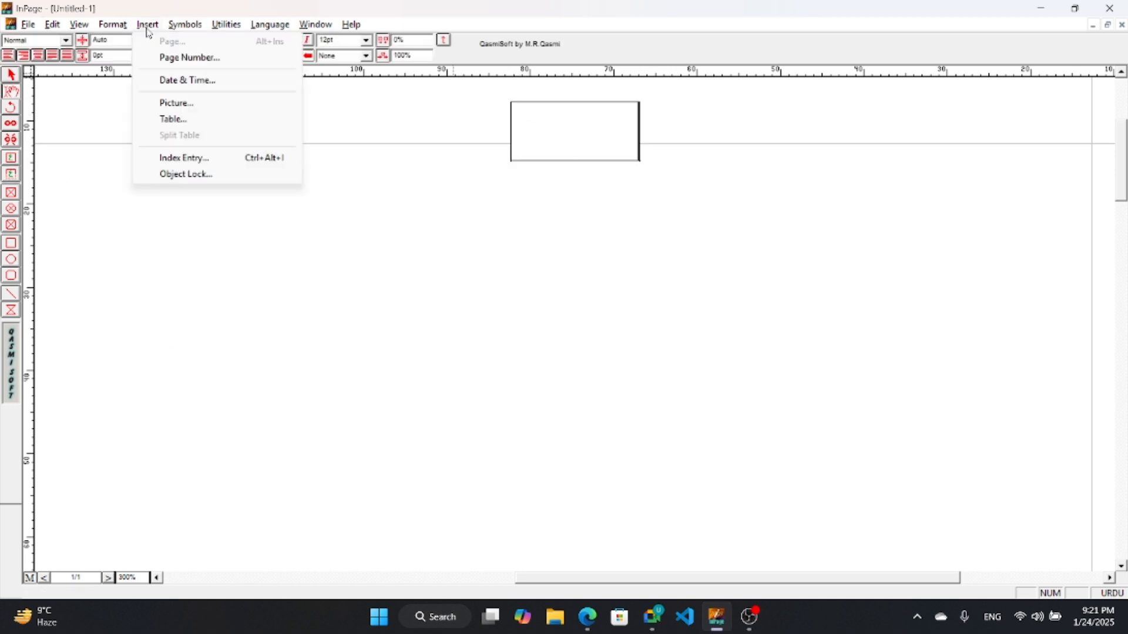
{"action": "left_click", "coordinate": [191, 58]}
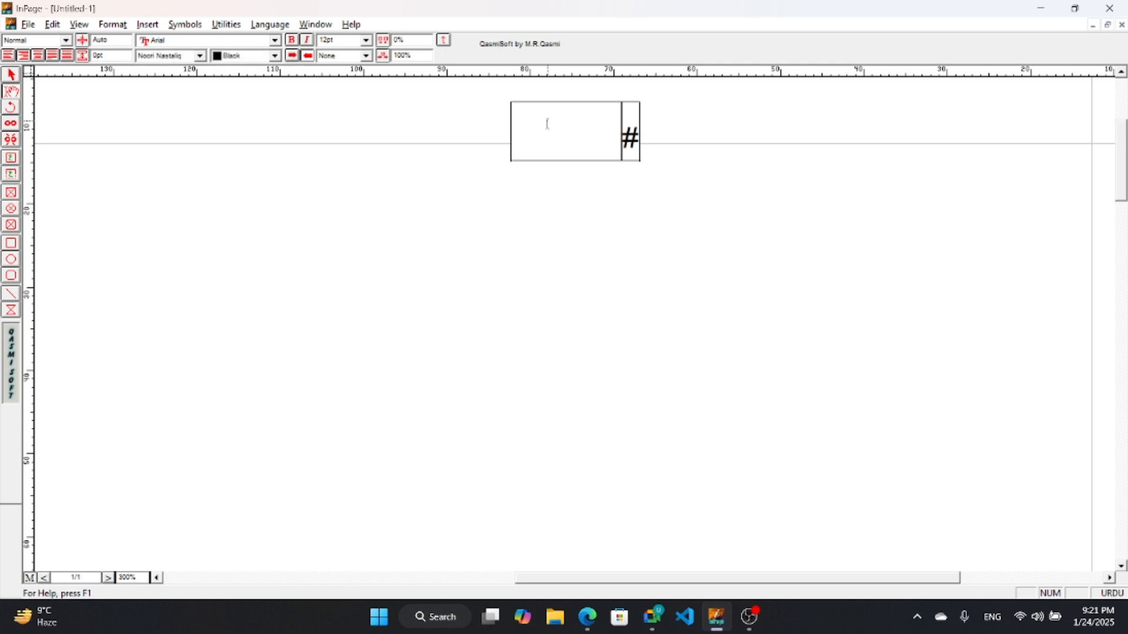
Centre the page number placeholder in its box, set its size to 18 pt and colour it red
{"action": "left_click_drag", "start_coordinate": [548, 124], "coordinate": [695, 151]}
{"action": "left_click", "coordinate": [38, 57]}
{"action": "left_click", "coordinate": [367, 40]}
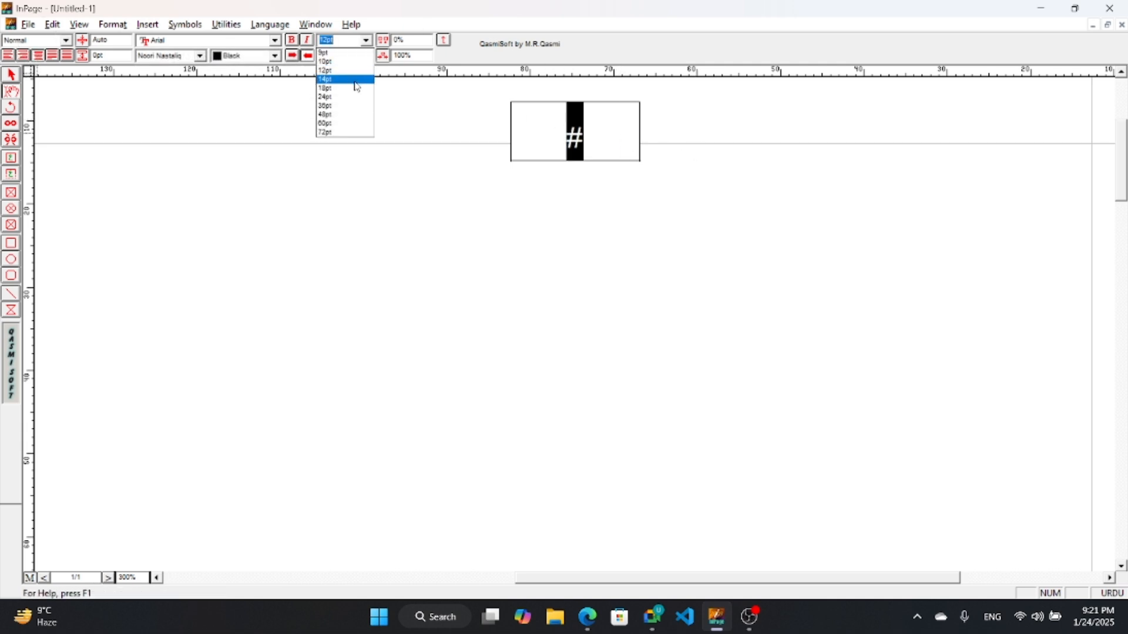
{"action": "left_click", "coordinate": [343, 97]}
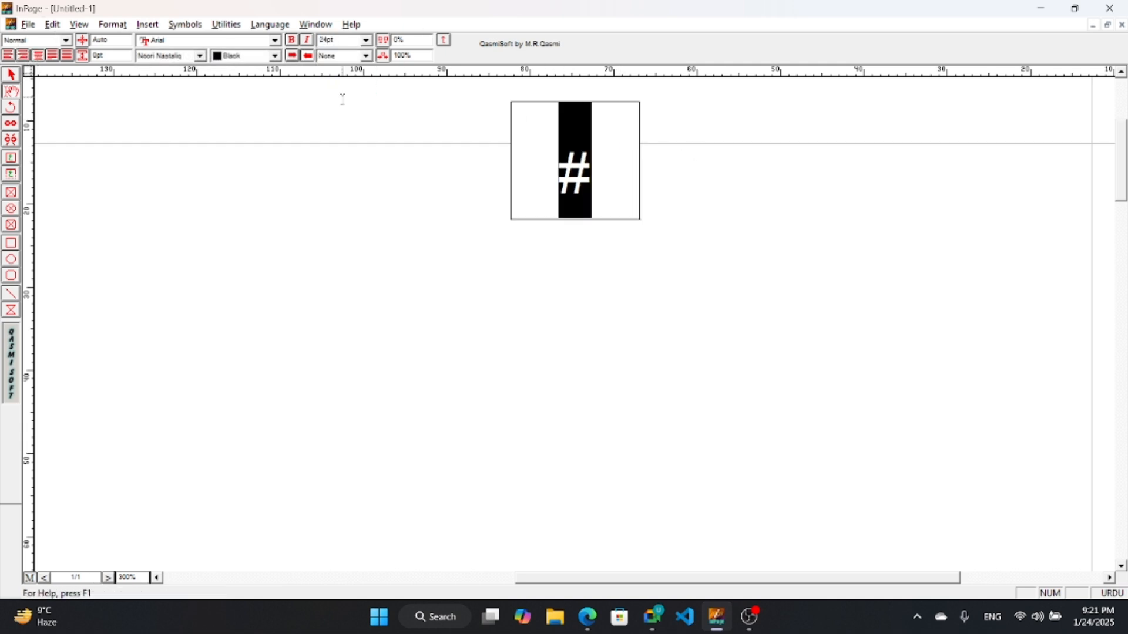
{"action": "left_click", "coordinate": [366, 39]}
{"action": "left_click", "coordinate": [343, 86]}
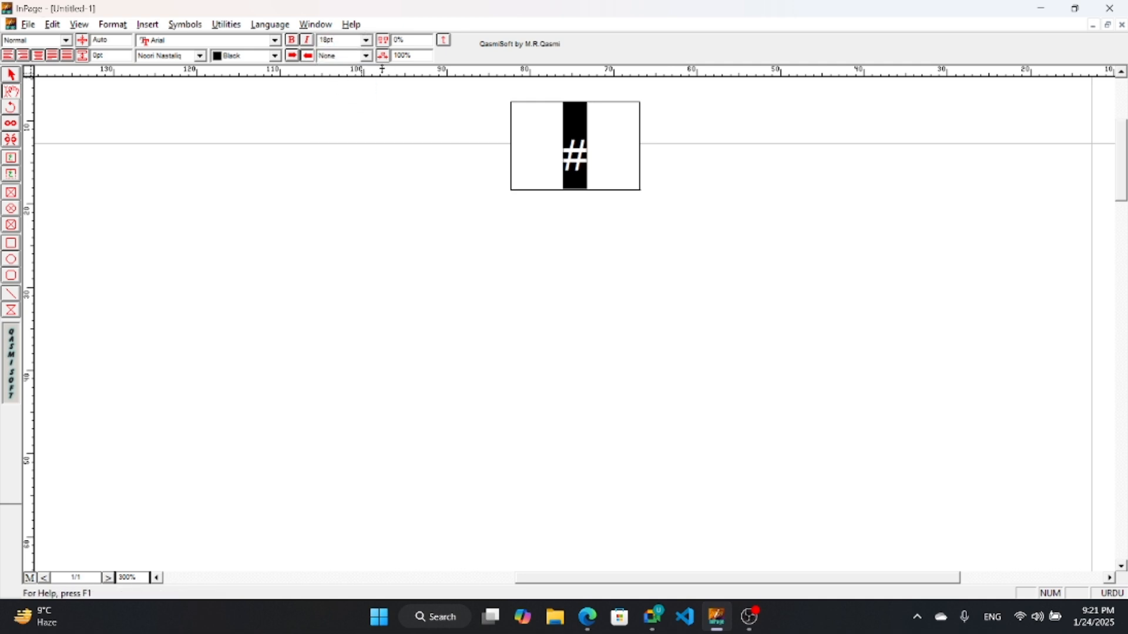
{"action": "left_click", "coordinate": [274, 55]}
{"action": "left_click", "coordinate": [246, 100]}
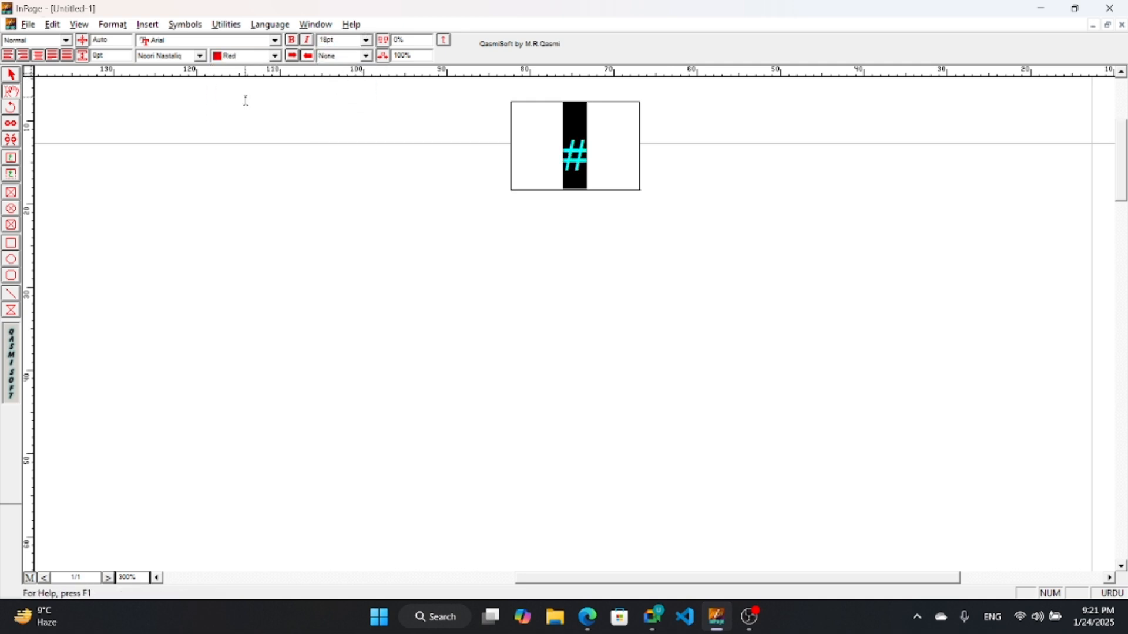
{"action": "left_click", "coordinate": [11, 75]}
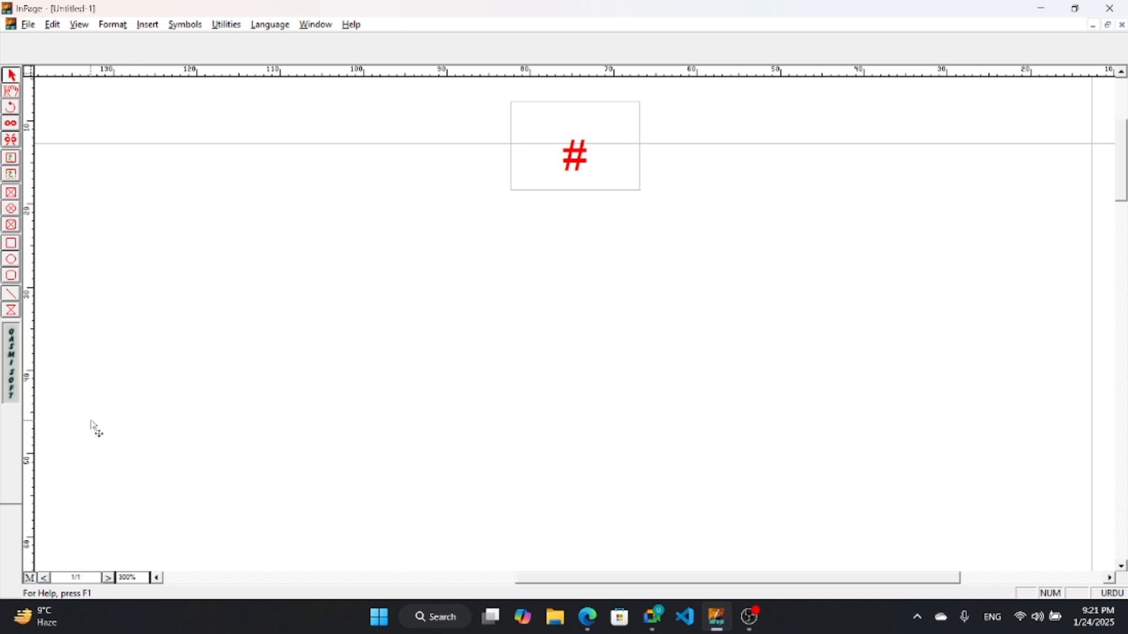
Return from the master page to the document, and show the top of page 2 at 100% zoom
{"action": "key", "text": "ctrl+m"}
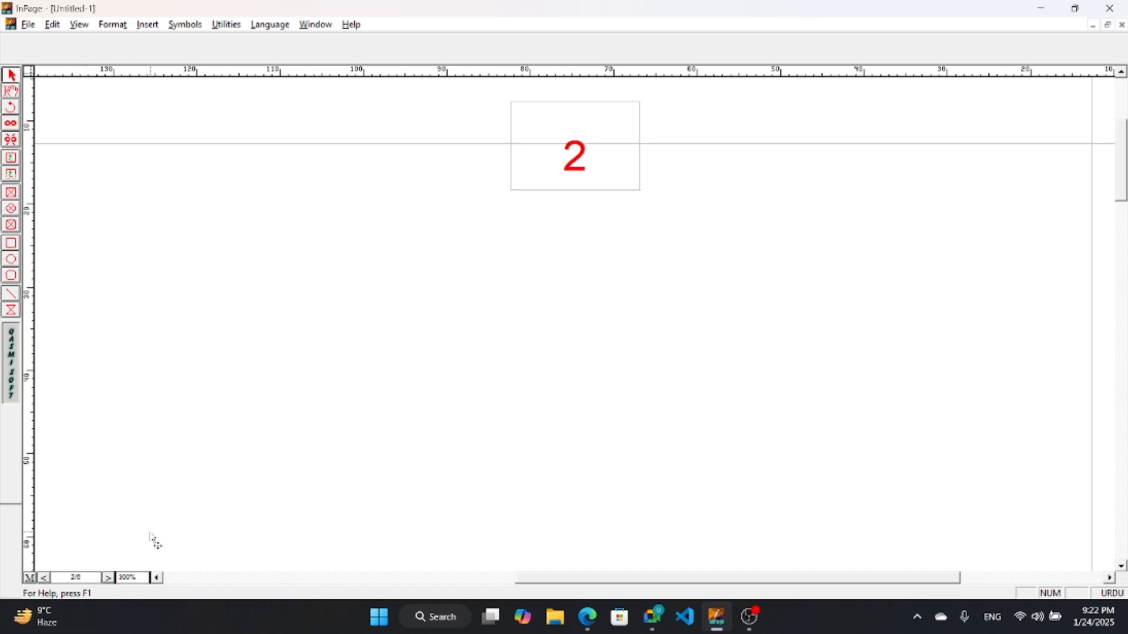
{"action": "key", "text": "ctrl+1"}
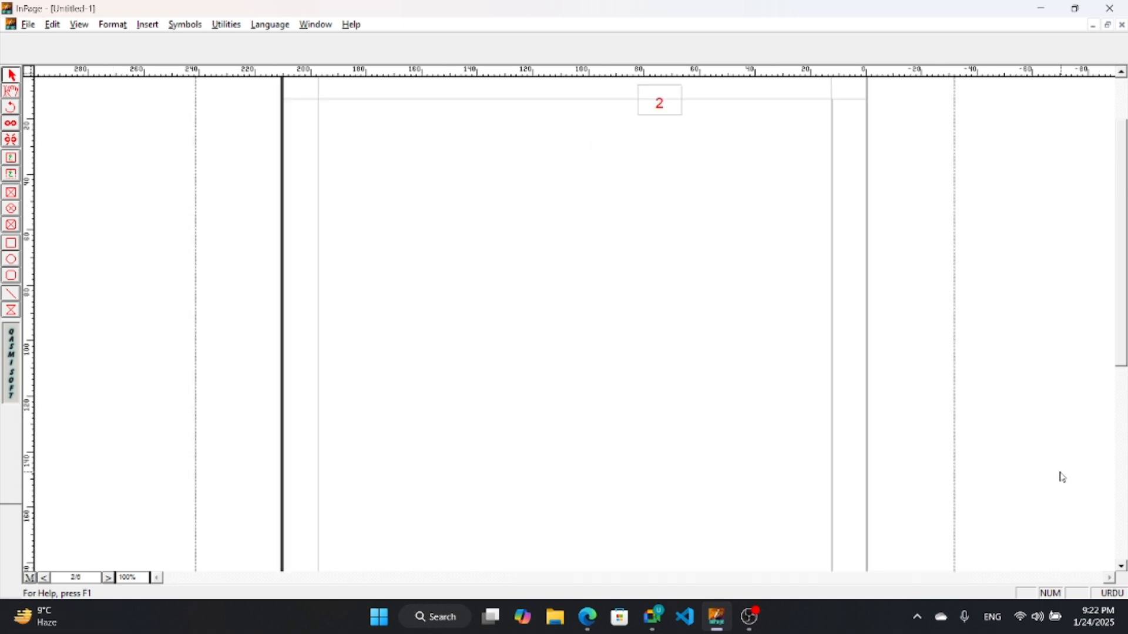
{"action": "left_click_drag", "start_coordinate": [1121, 348], "coordinate": [1126, 317]}
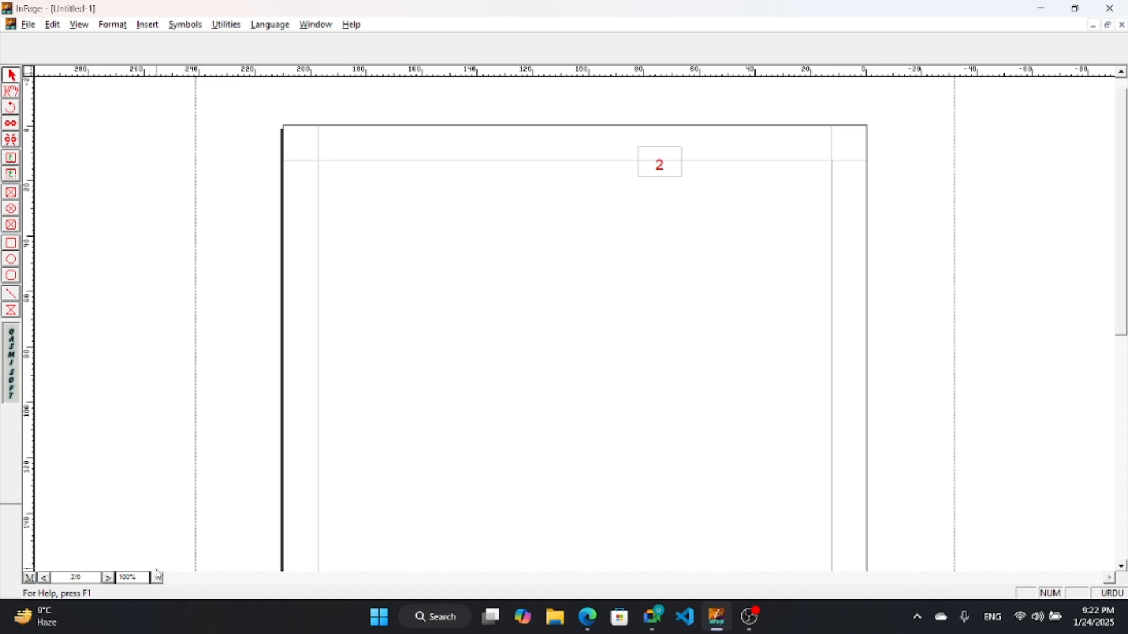
Check the page numbers by stepping forward to page 6 and back to page 1
{"action": "left_click", "coordinate": [45, 579]}
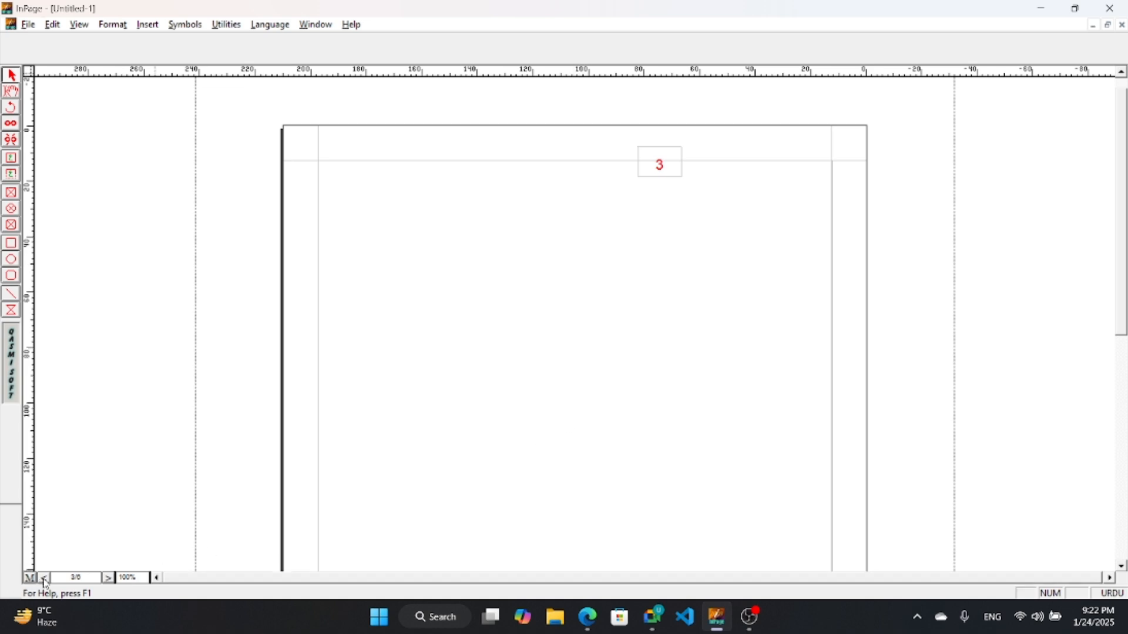
{"action": "left_click", "coordinate": [45, 579]}
{"action": "left_click", "coordinate": [45, 579]}
{"action": "left_click", "coordinate": [44, 580]}
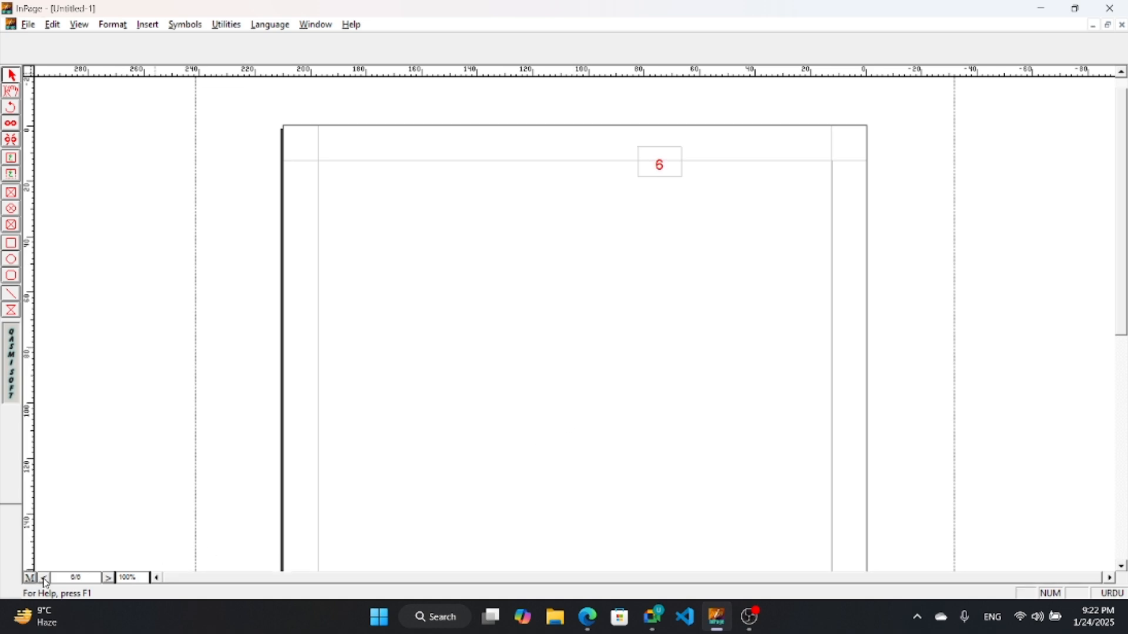
{"action": "left_click", "coordinate": [110, 581]}
{"action": "left_click", "coordinate": [111, 582]}
{"action": "left_click", "coordinate": [110, 581]}
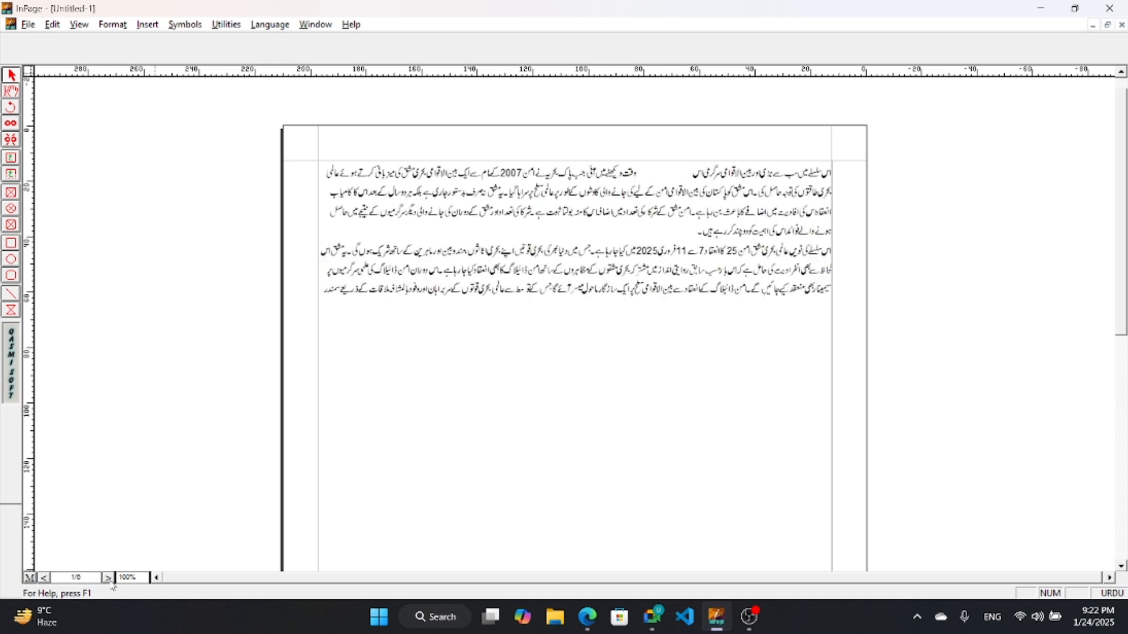
{"action": "left_click", "coordinate": [110, 582]}
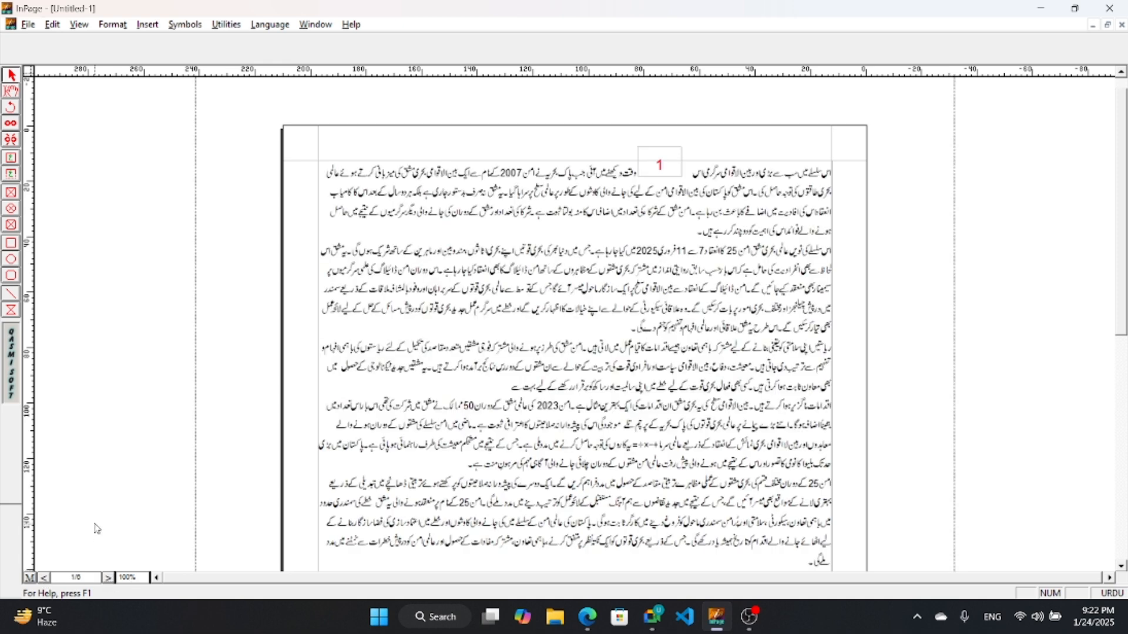
Highlight entry 11's ALT + Page Down command in the Lesson 7 PDF in Edge, and switch back to InPage
{"action": "left_click", "coordinate": [583, 622]}
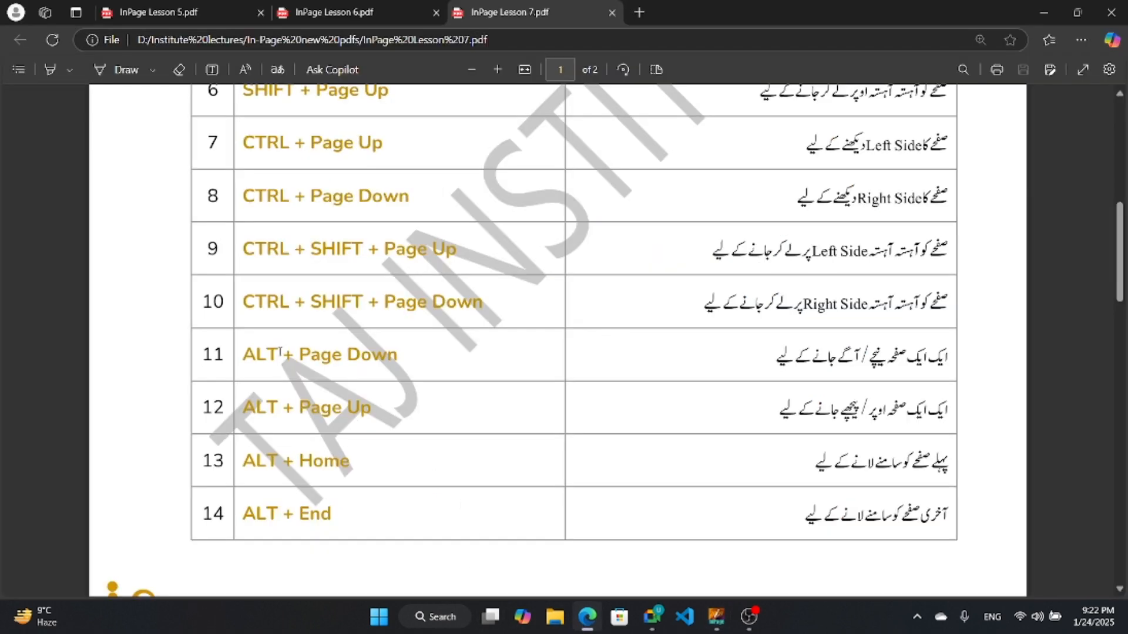
{"action": "left_click_drag", "start_coordinate": [237, 351], "coordinate": [440, 368]}
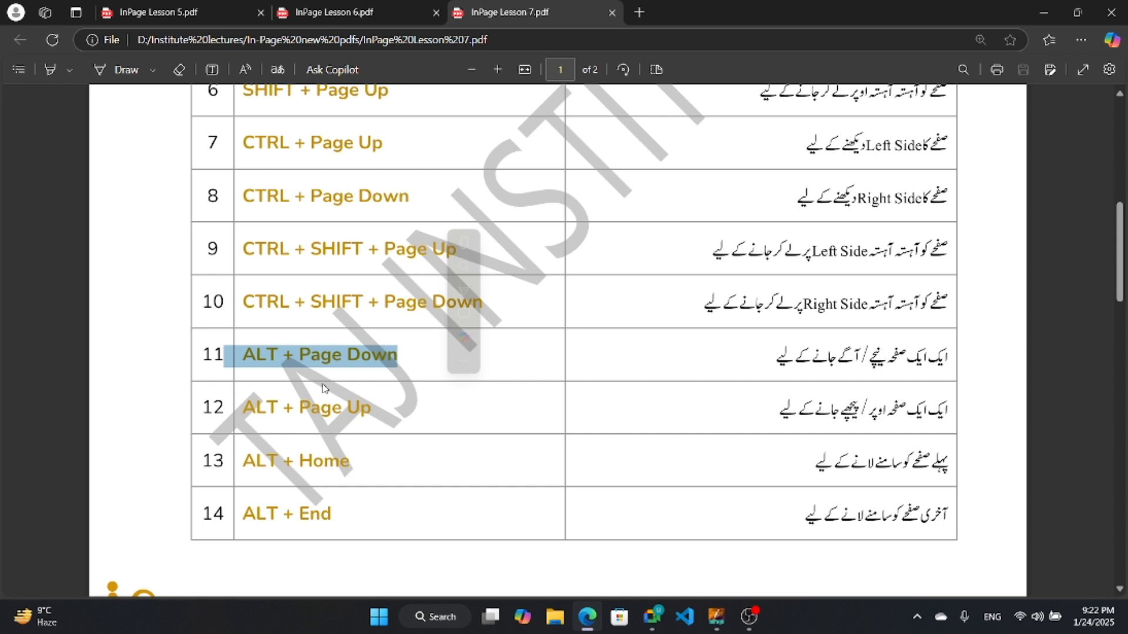
{"action": "left_click", "coordinate": [716, 616]}
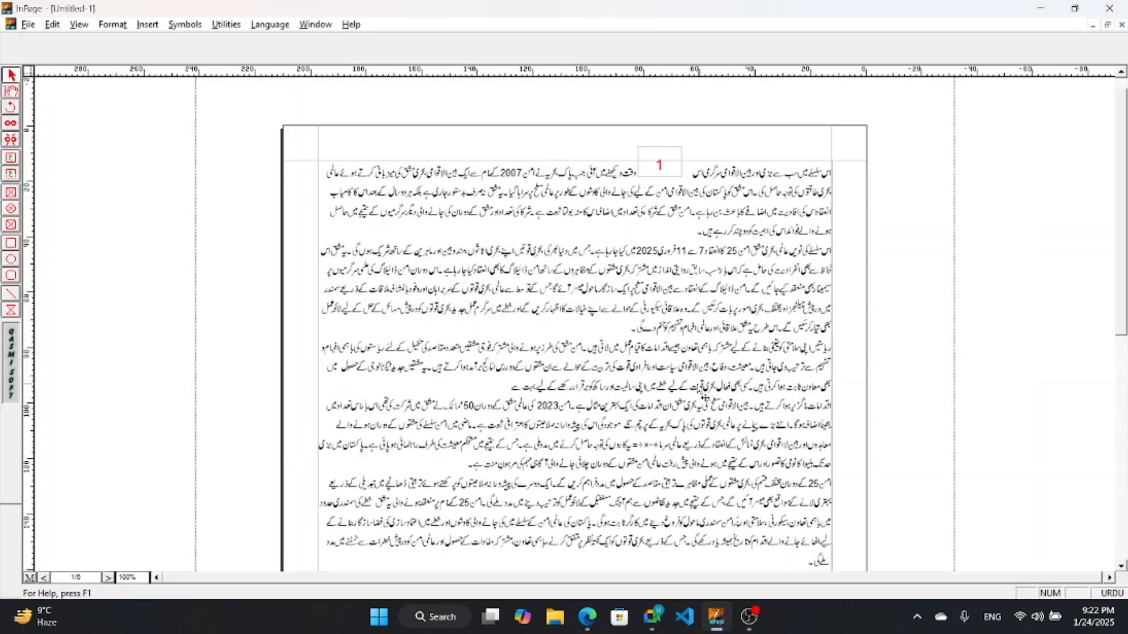
Move forward one page at a time past page 3, and move back one page at a time to page 1
{"action": "key", "text": "alt+Page_Down"}
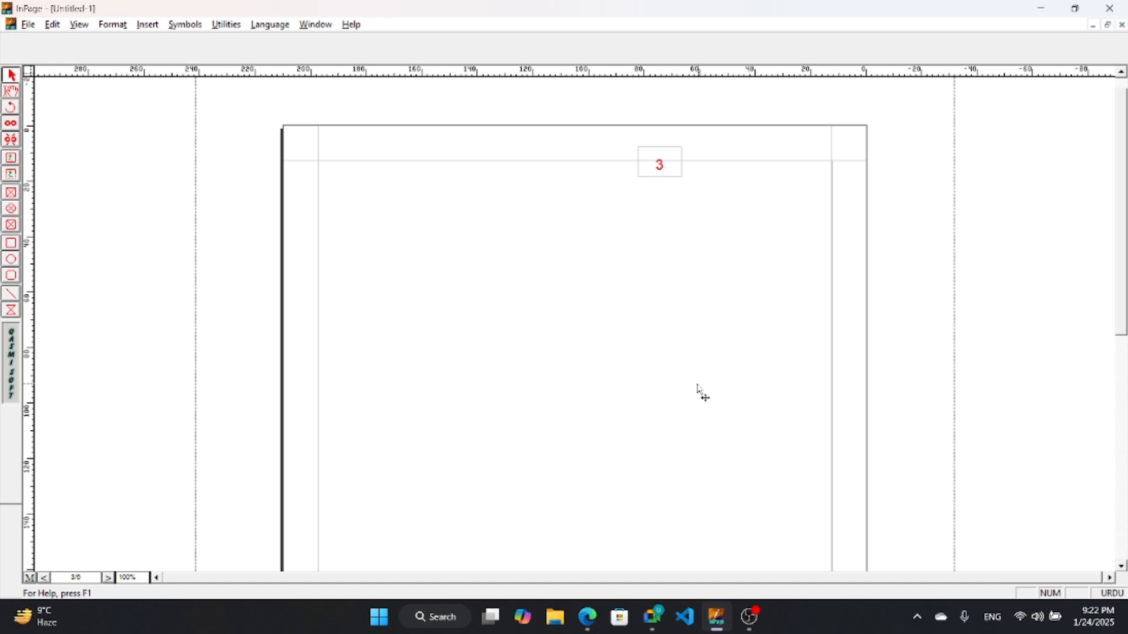
{"action": "key", "text": "alt+Page_Down"}
{"action": "key", "text": "alt+Page_Down"}
{"action": "key", "text": "Page_Up"}
{"action": "key", "text": "Page_Up"}
{"action": "key", "text": "Page_Up"}
{"action": "key", "text": "Page_Up"}
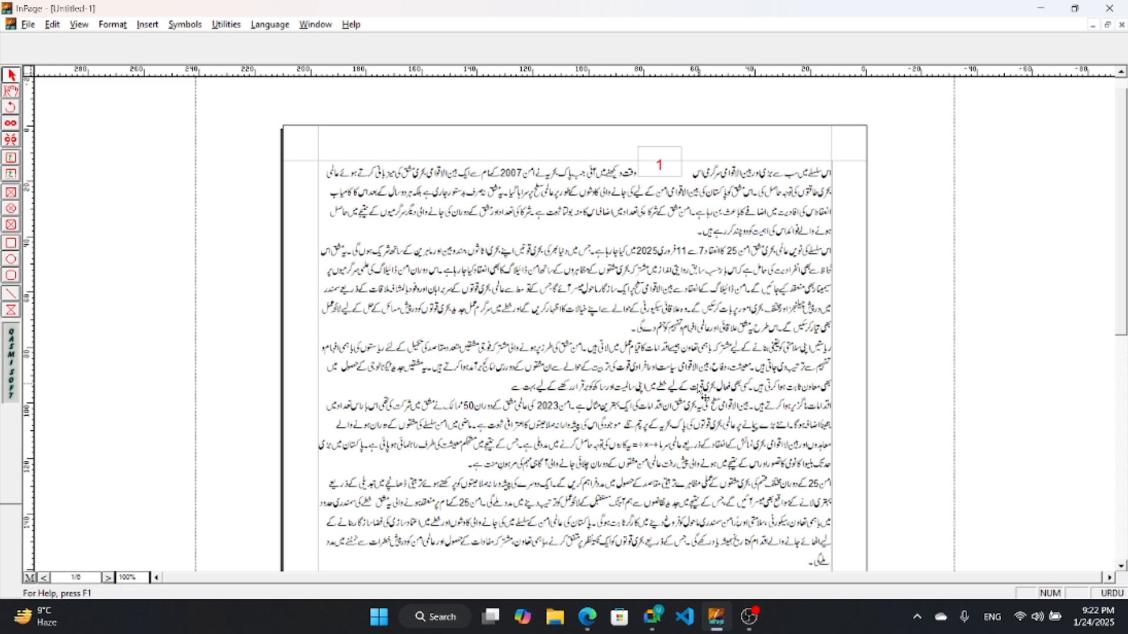
Advance page by page from page 1 to page 6
{"action": "key", "text": "Page_Down"}
{"action": "key", "text": "Page_Down"}
{"action": "key", "text": "Page_Down"}
{"action": "key", "text": "Page_Down"}
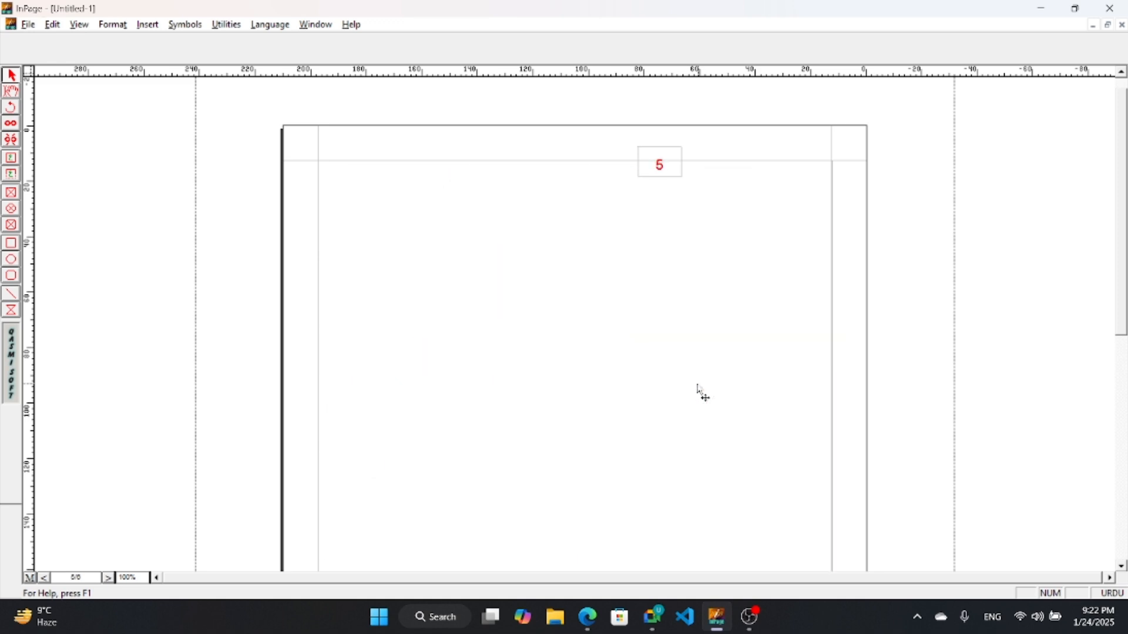
Move back page by page from the end of the document to page 1
{"action": "key", "text": "Page_Up"}
{"action": "key", "text": "Page_Up"}
{"action": "key", "text": "Page_Up"}
{"action": "key", "text": "Page_Up"}
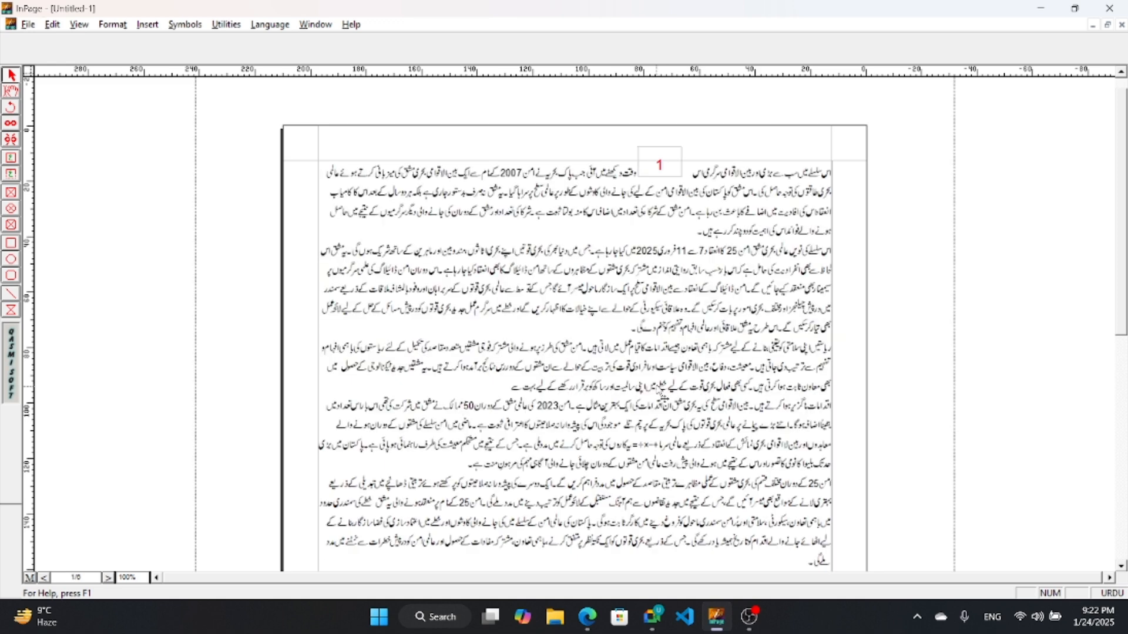
Switch to the Lesson 7 PDF in Edge and highlight entry 13's ALT + Home command and the opening words of descriptions 13 and 14
{"action": "left_click", "coordinate": [588, 616]}
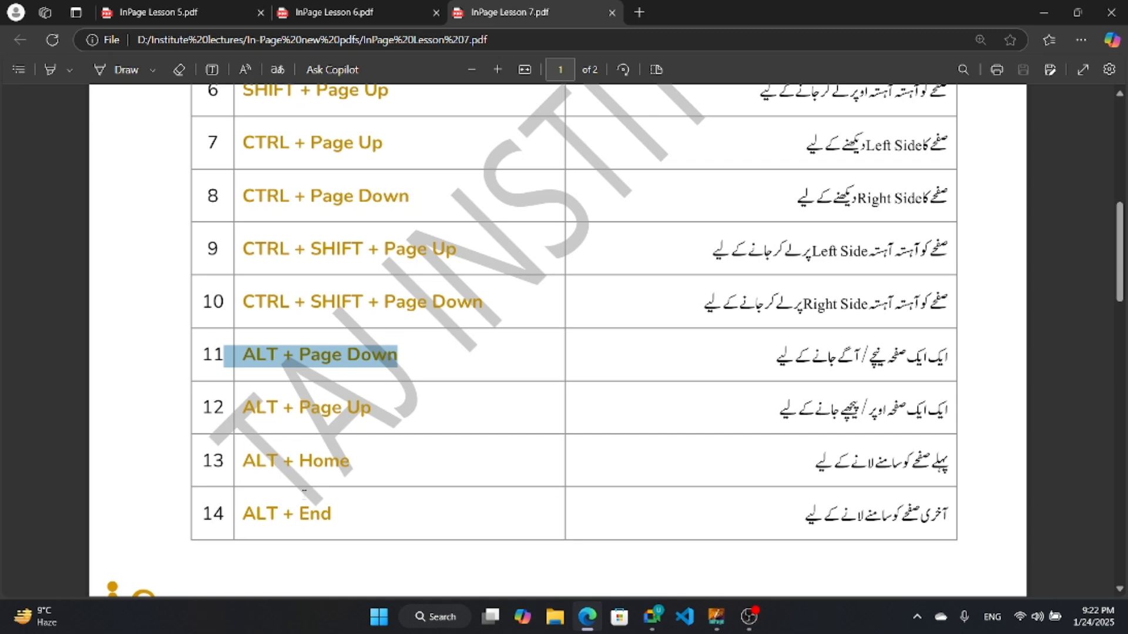
{"action": "left_click_drag", "start_coordinate": [233, 468], "coordinate": [342, 473]}
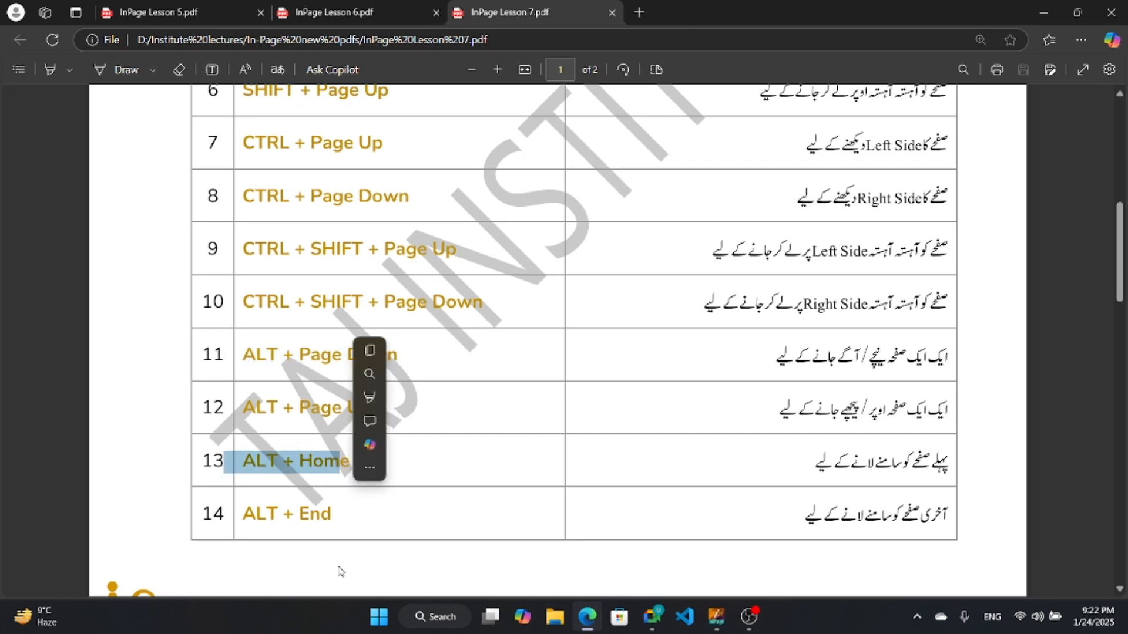
{"action": "left_click_drag", "start_coordinate": [949, 472], "coordinate": [912, 473]}
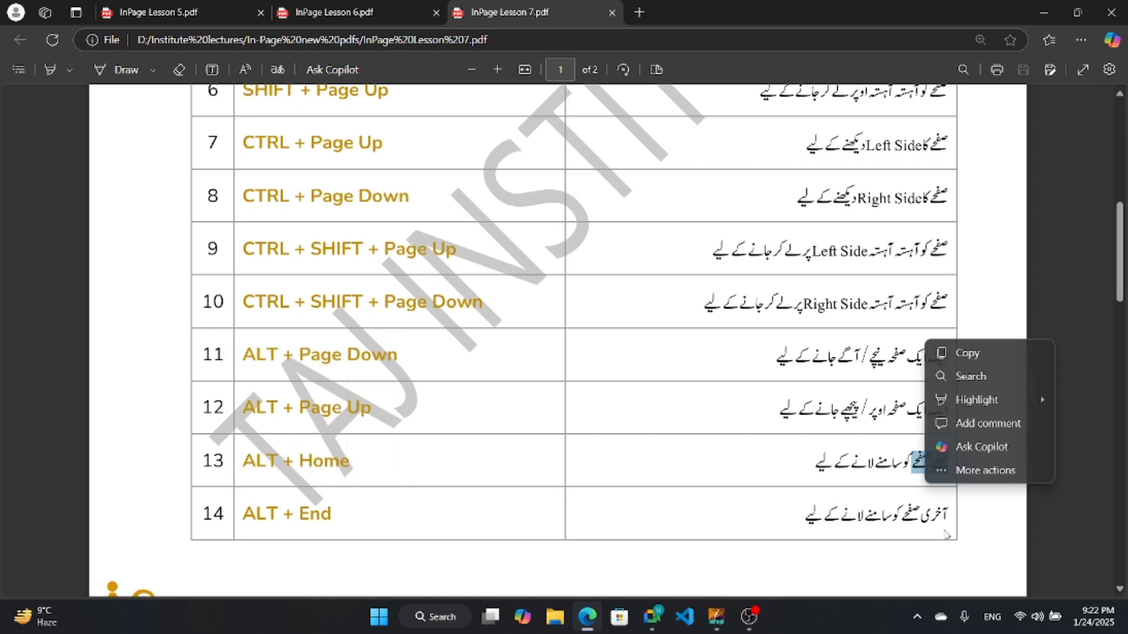
{"action": "left_click_drag", "start_coordinate": [950, 521], "coordinate": [929, 522]}
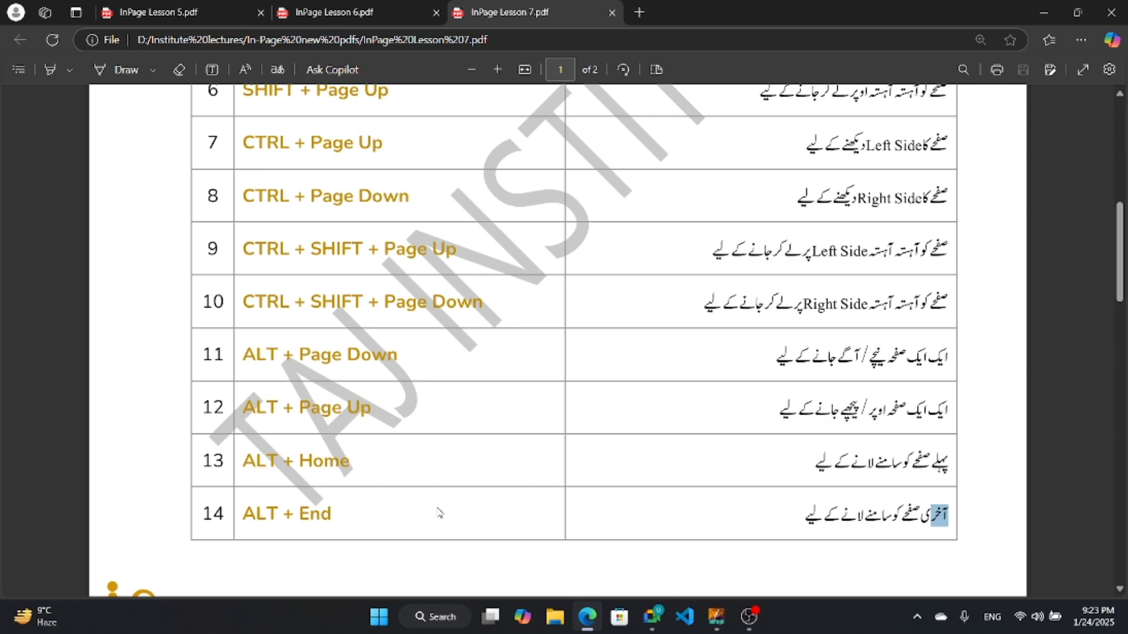
Switch back to InPage, jump straight to the last page, and return directly to the first page
{"action": "left_click", "coordinate": [716, 617]}
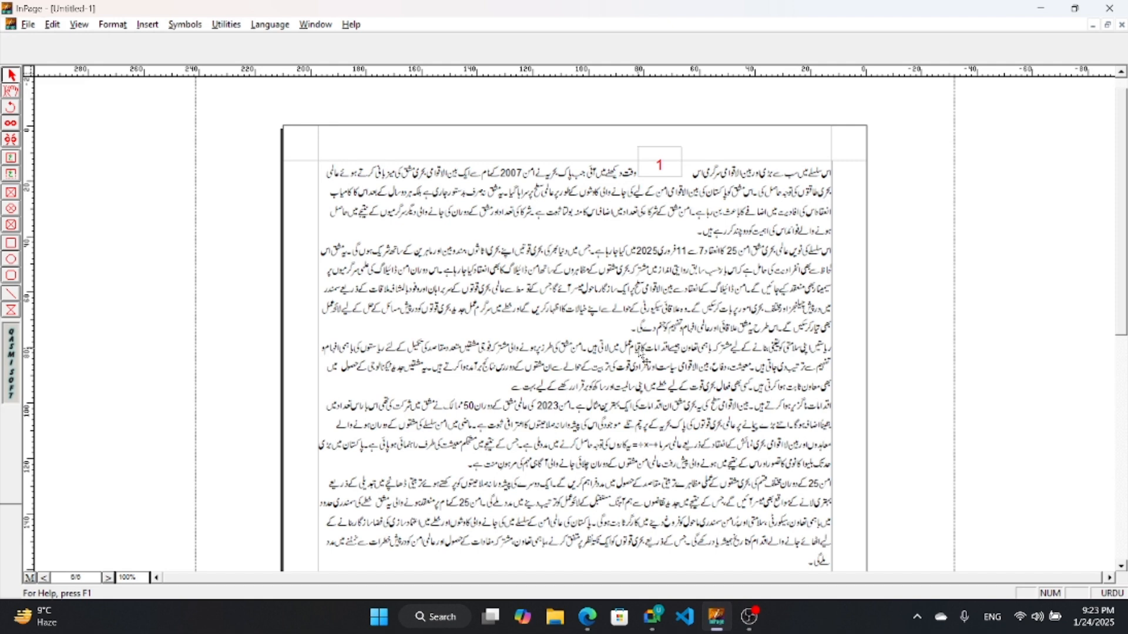
{"action": "key", "text": "End"}
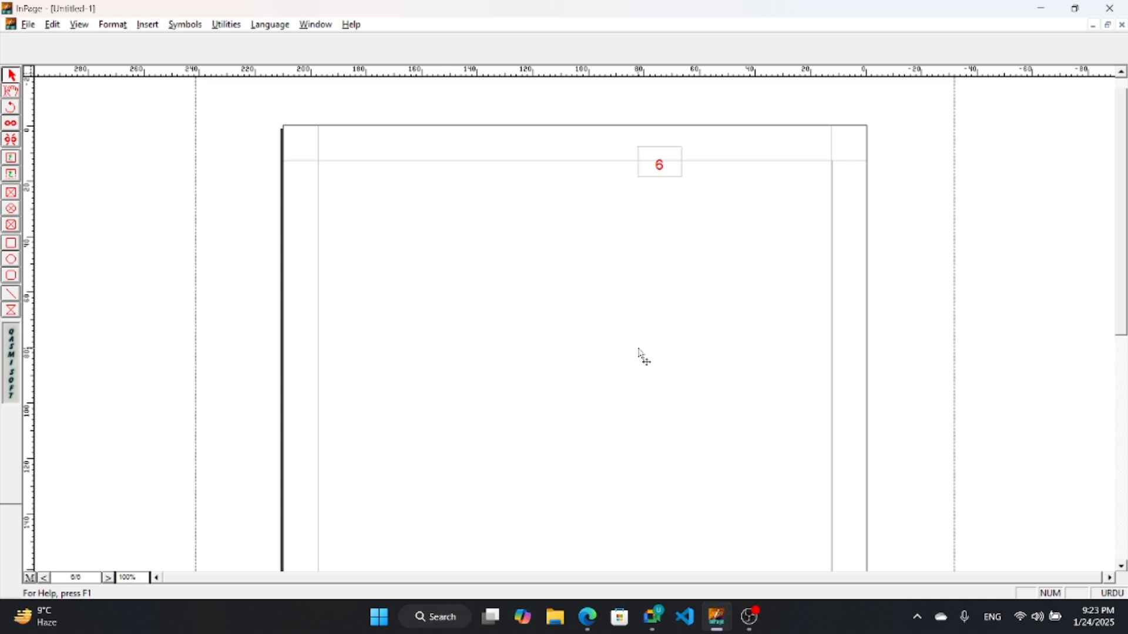
{"action": "key", "text": "Home"}
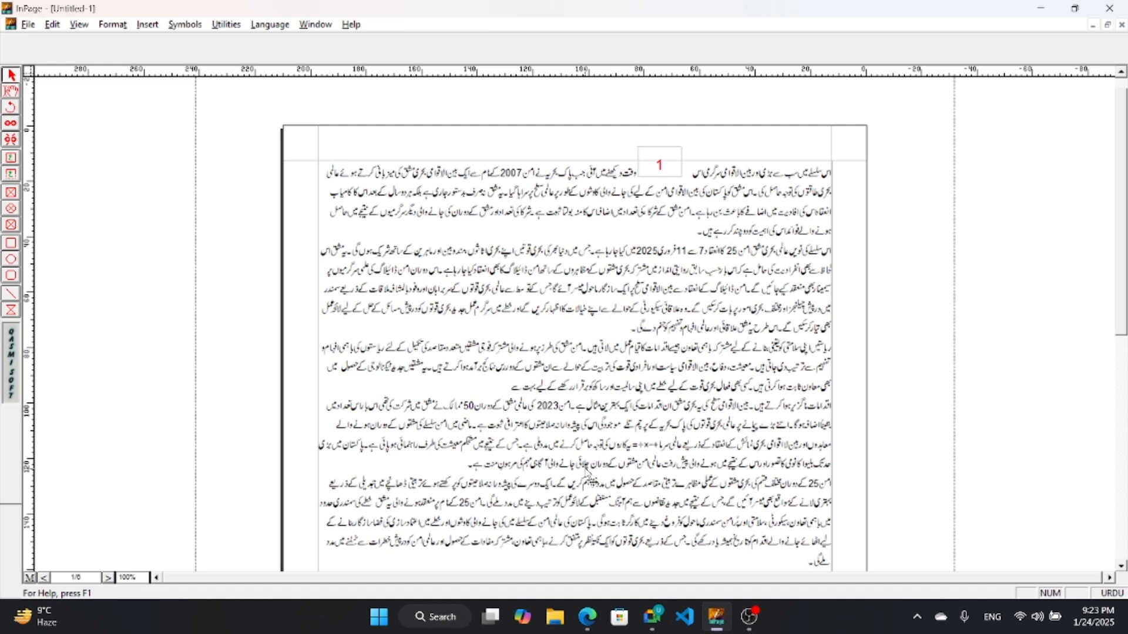
{"action": "mouse_move", "coordinate": [603, 618]}
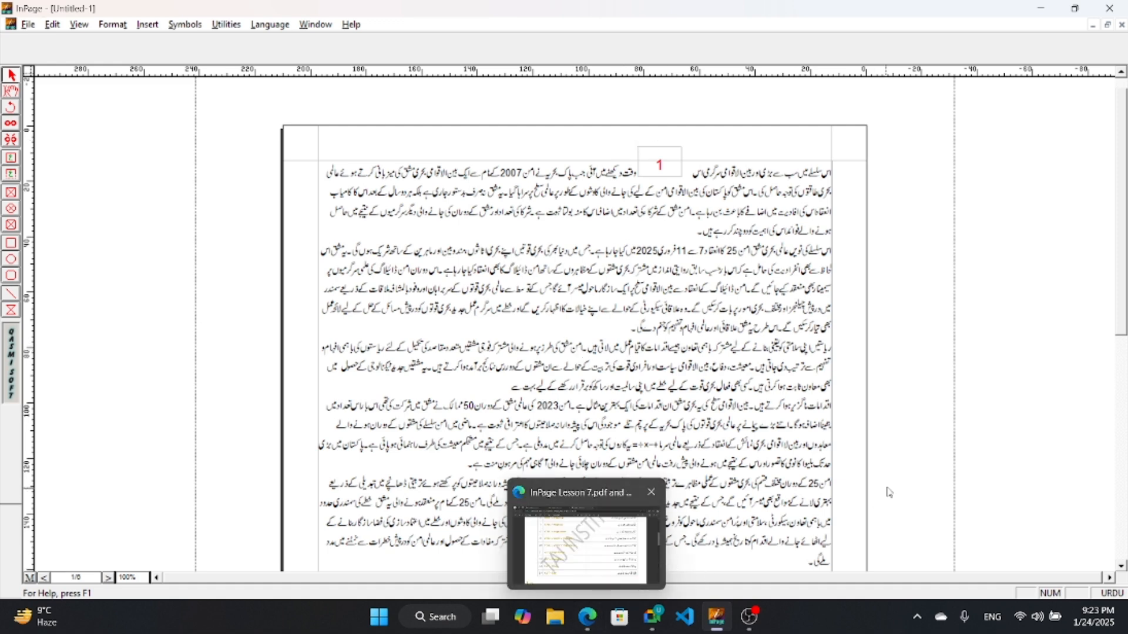
{"action": "left_click", "coordinate": [796, 384]}
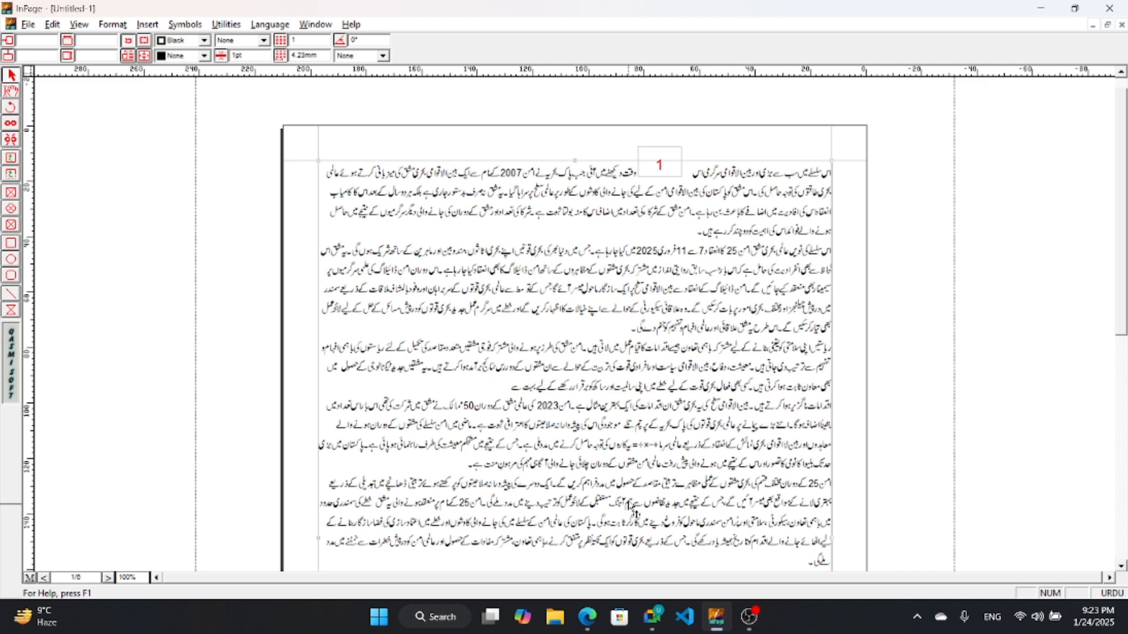
Highlight the Urdu description of entry 15 on page 2 of the Lesson 7 PDF in Edge, and switch back to InPage
{"action": "left_click", "coordinate": [590, 611]}
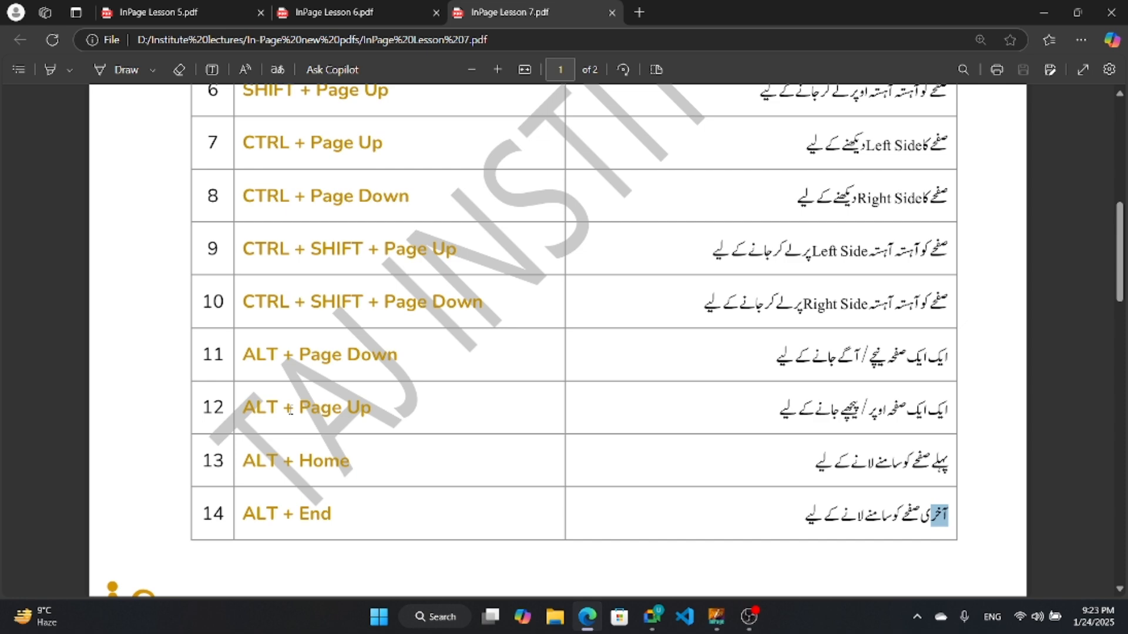
{"action": "scroll", "coordinate": [297, 397], "scroll_direction": "down", "scroll_amount": 12}
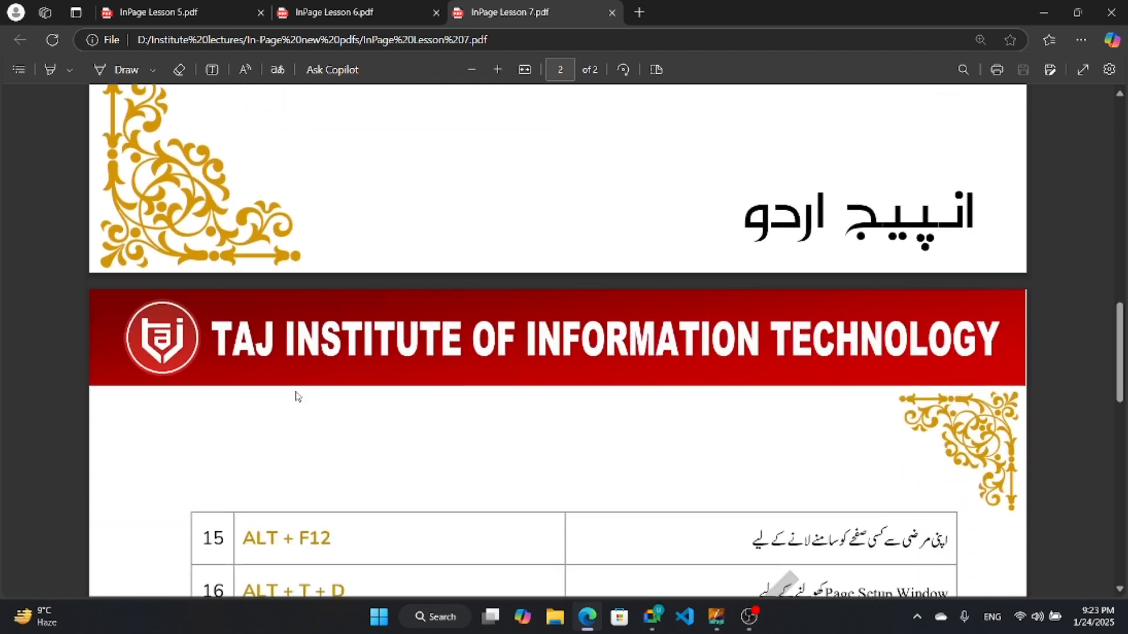
{"action": "scroll", "coordinate": [297, 397], "scroll_direction": "down", "scroll_amount": 4}
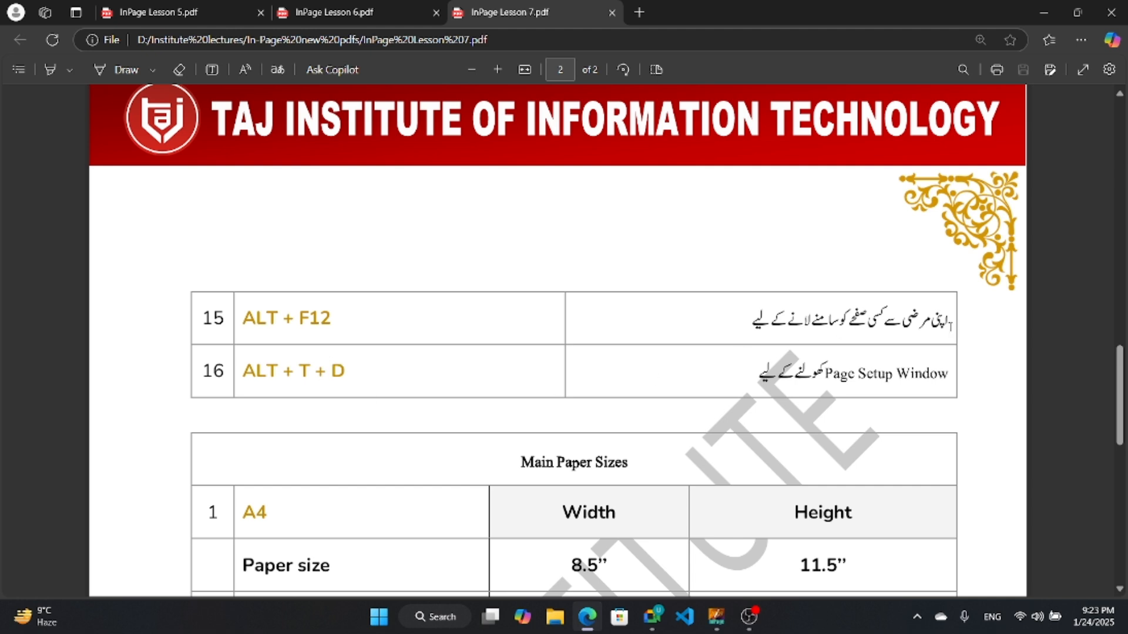
{"action": "left_click_drag", "start_coordinate": [950, 323], "coordinate": [724, 352]}
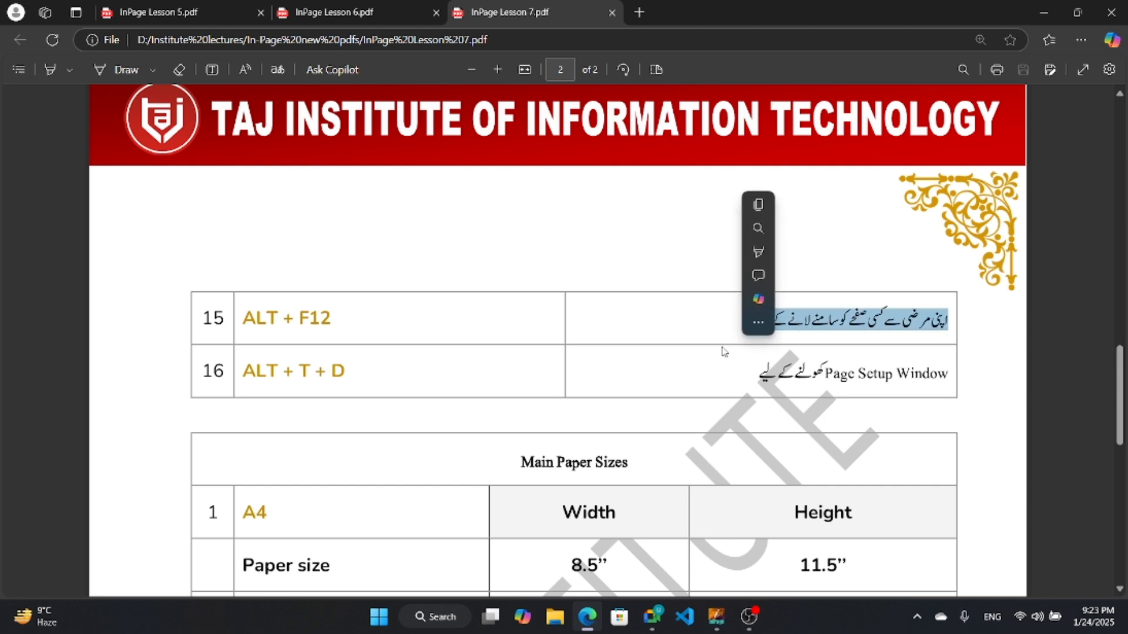
{"action": "left_click", "coordinate": [716, 617]}
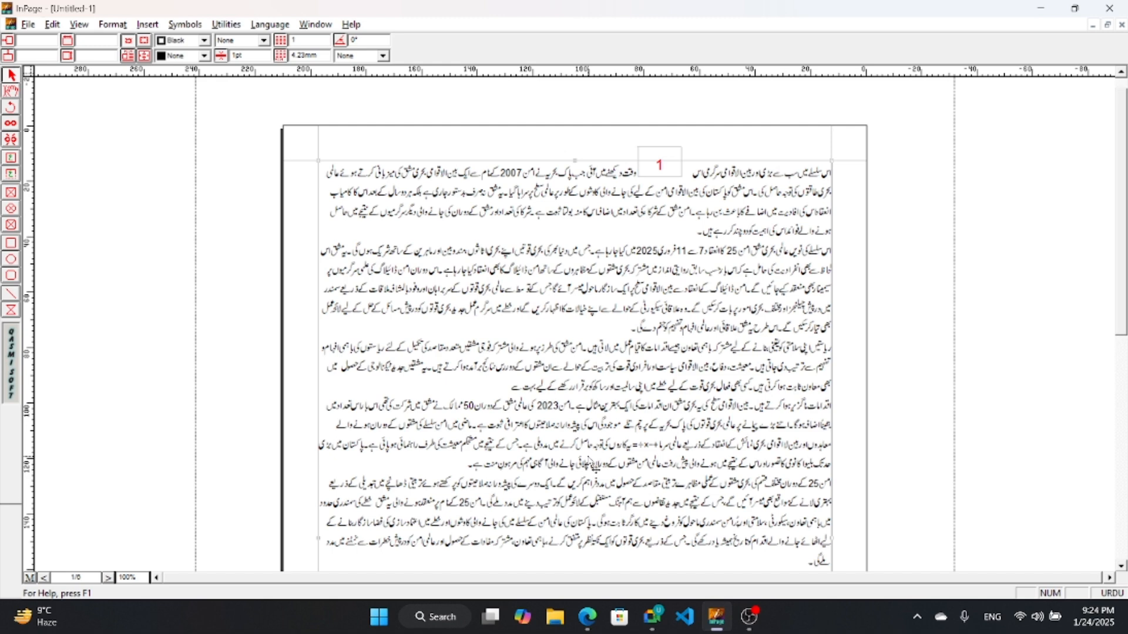
Insert 99 new pages into the document
{"action": "key", "text": "ctrl+Return"}
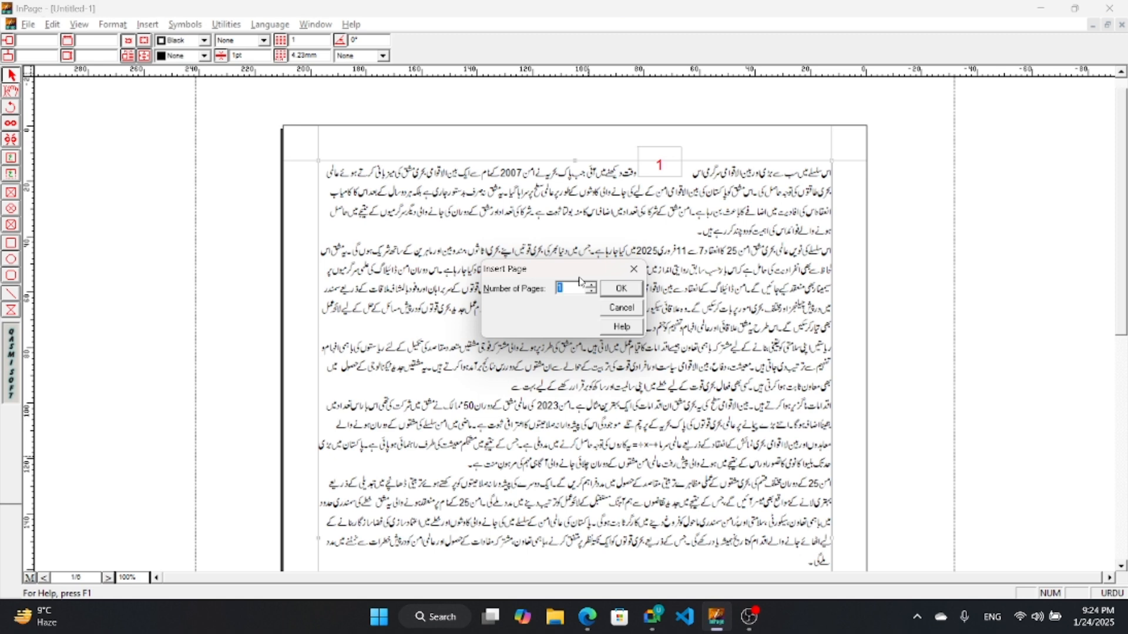
{"action": "type", "text": "99"}
{"action": "key", "text": "Return"}
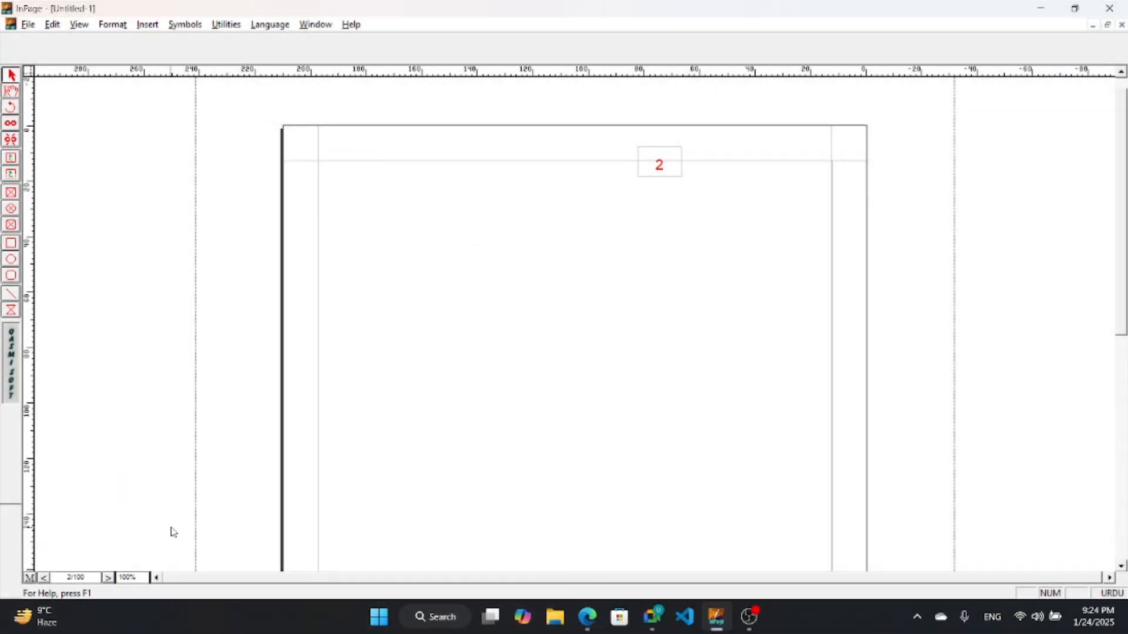
Go back to page 1, jump to the last page, 100, and return to the first page
{"action": "key", "text": "Page_Up"}
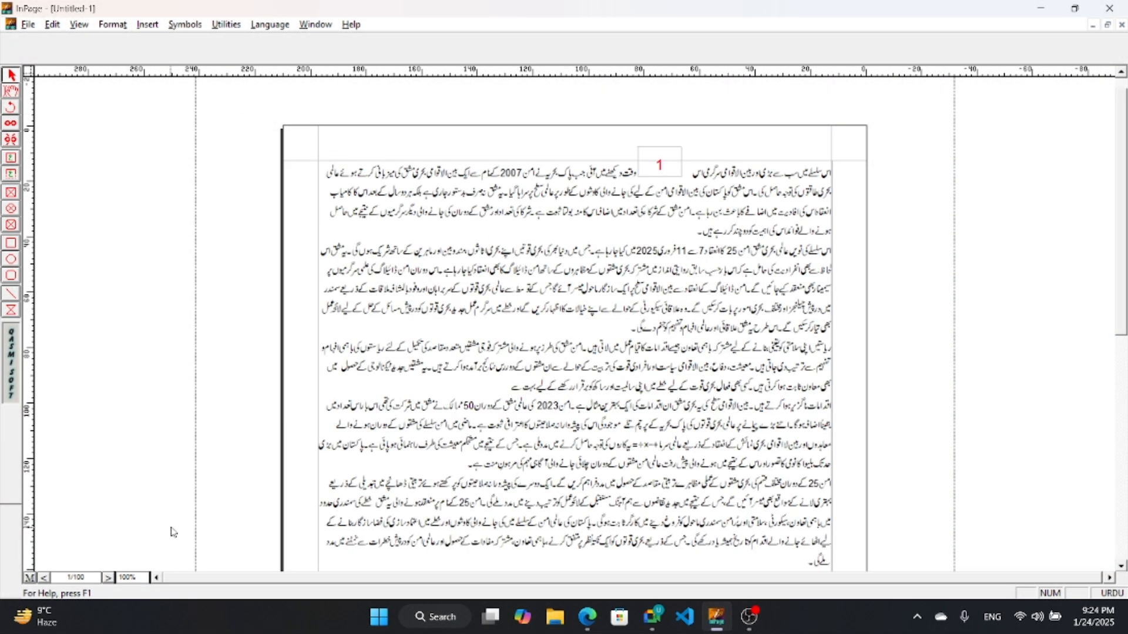
{"action": "key", "text": "ctrl+End"}
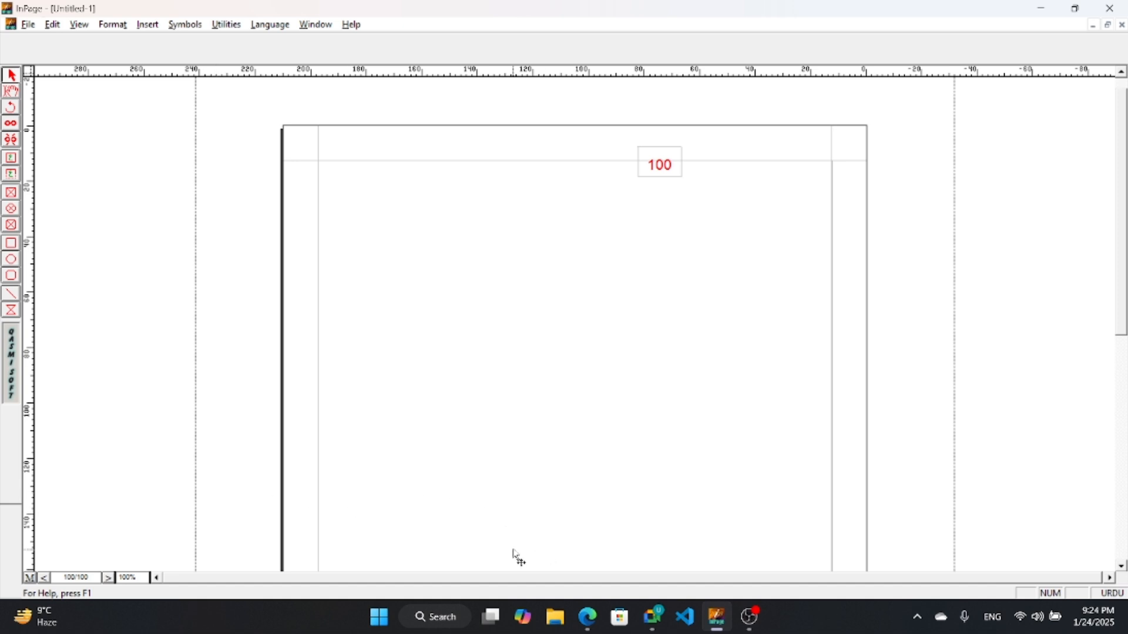
{"action": "key", "text": "ctrl+Home"}
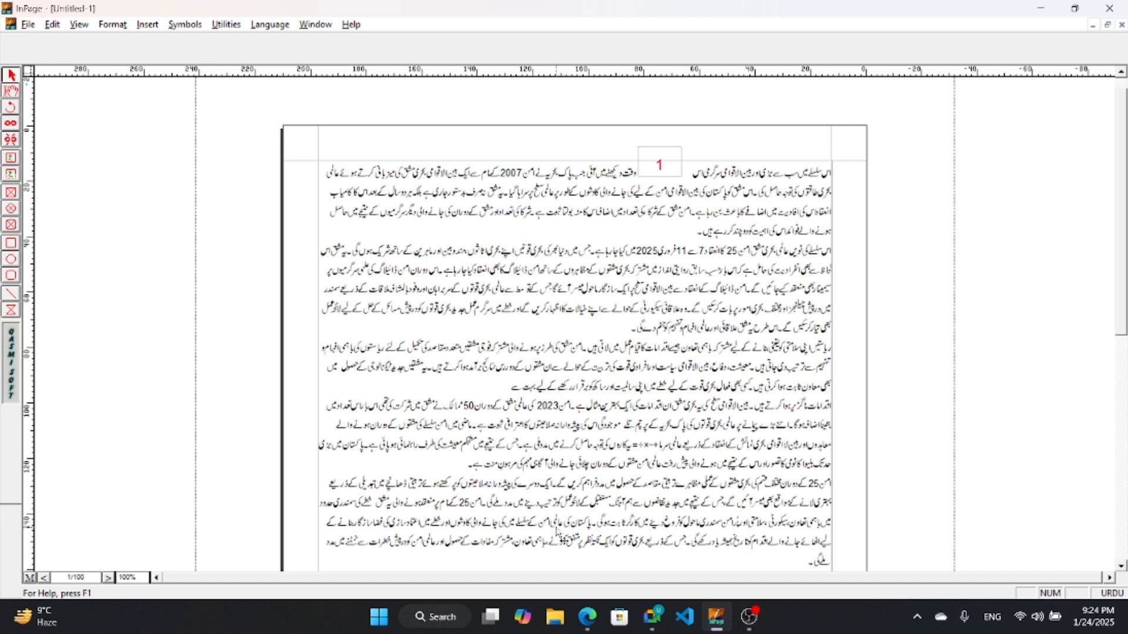
Highlight entry 15's ALT + F12 command in the Lesson 7 PDF in Edge, and switch back to InPage
{"action": "left_click", "coordinate": [588, 617]}
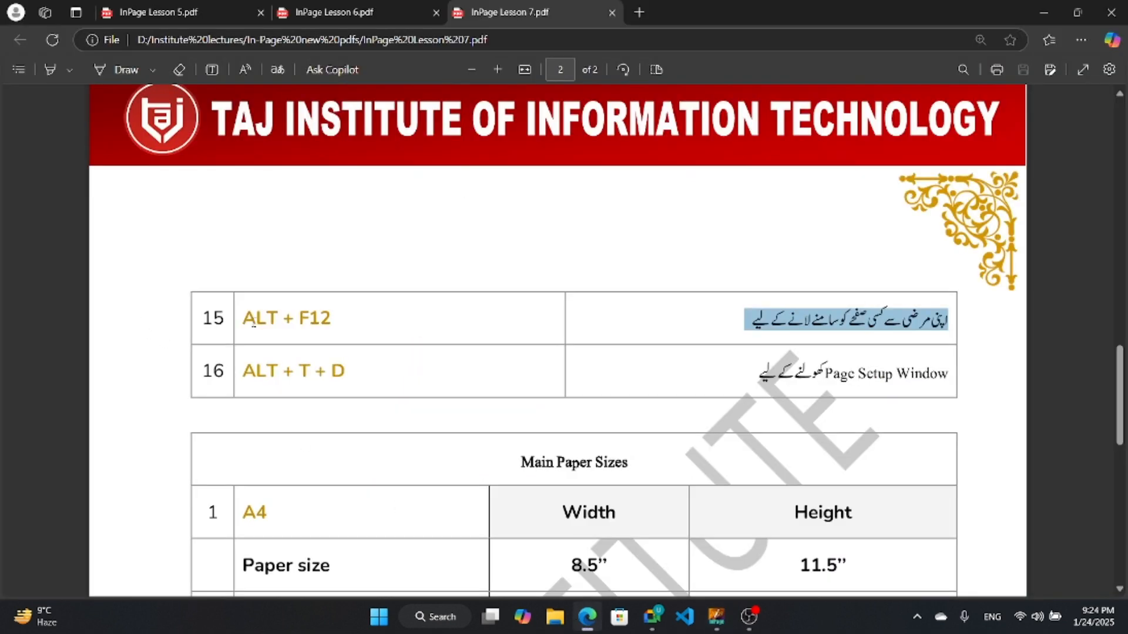
{"action": "left_click_drag", "start_coordinate": [240, 317], "coordinate": [365, 320]}
{"action": "left_click", "coordinate": [716, 617]}
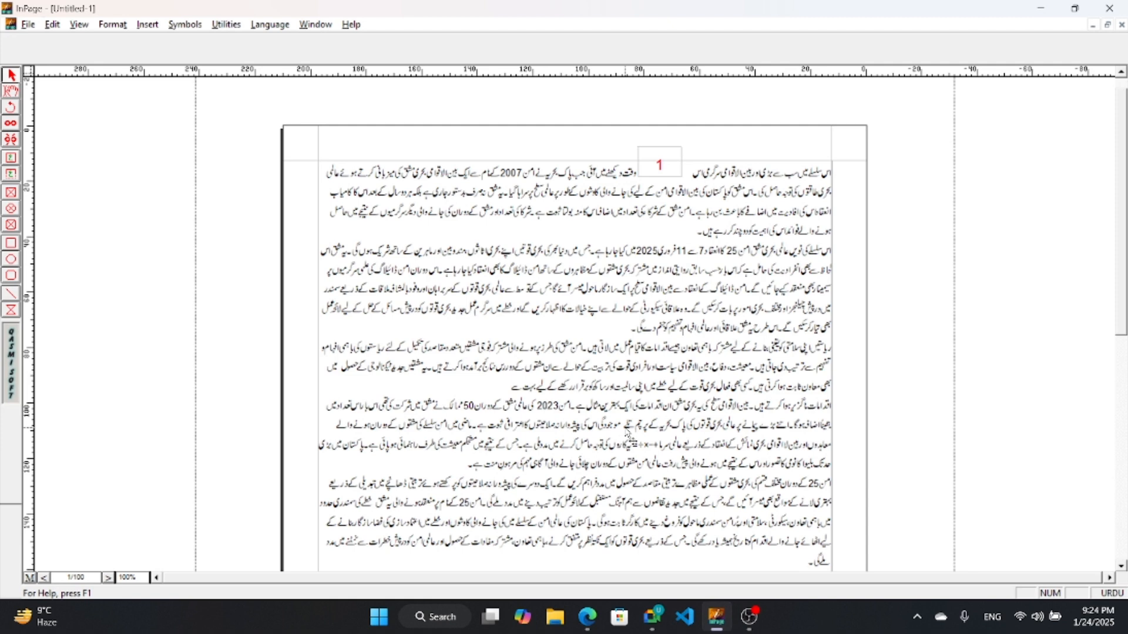
Go directly to page 50 by its number, and to page 25 the same way
{"action": "key", "text": "alt+F12"}
{"action": "type", "text": "50"}
{"action": "key", "text": "Return"}
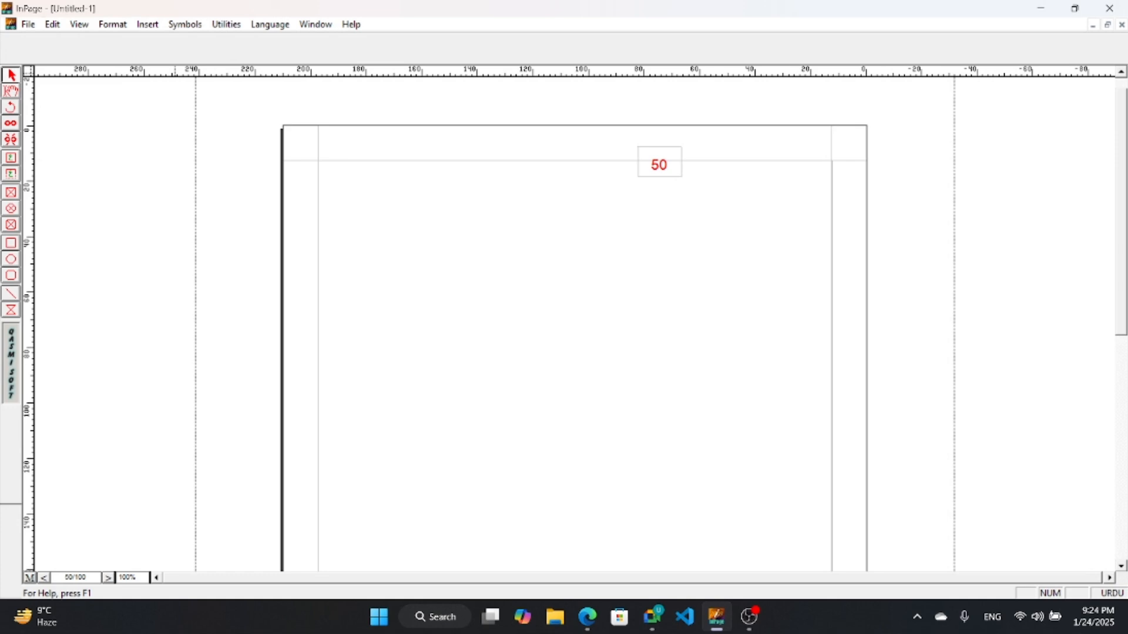
{"action": "left_click", "coordinate": [75, 578]}
{"action": "type", "text": "25"}
{"action": "key", "text": "Return"}
Jump to the first page, to the last page, and back to the first page
{"action": "key", "text": "ctrl+Home"}
{"action": "key", "text": "ctrl+End"}
{"action": "key", "text": "ctrl+Home"}
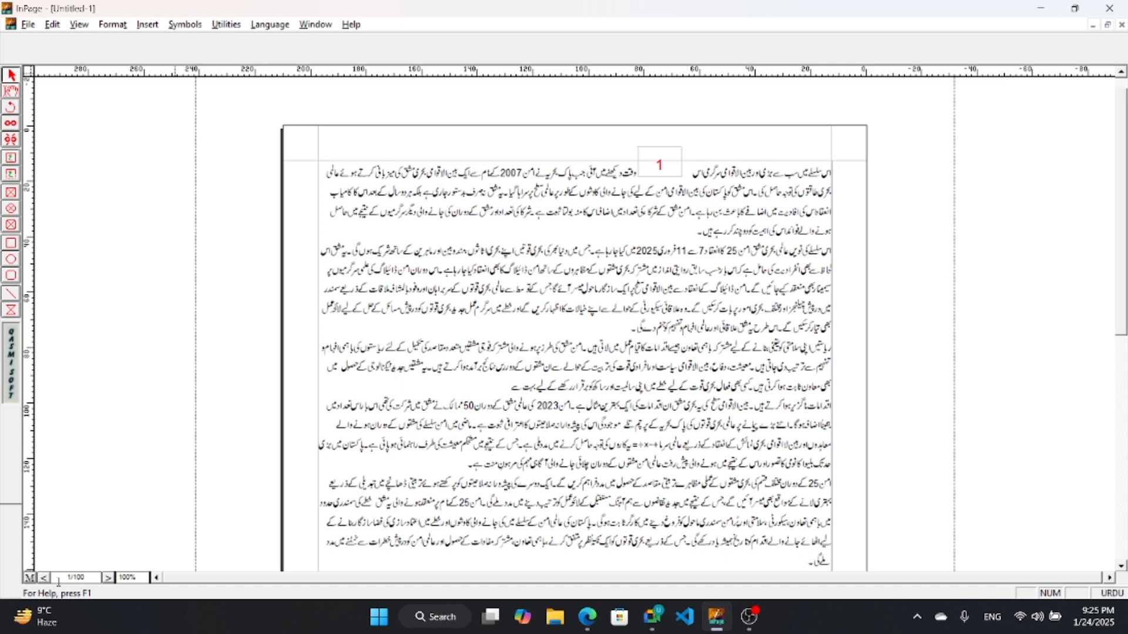
Highlight entry 16's ALT + T + D command in the Lesson 7 PDF in Edge, look over the Main Paper Sizes table, and return to InPage
{"action": "left_click", "coordinate": [588, 617]}
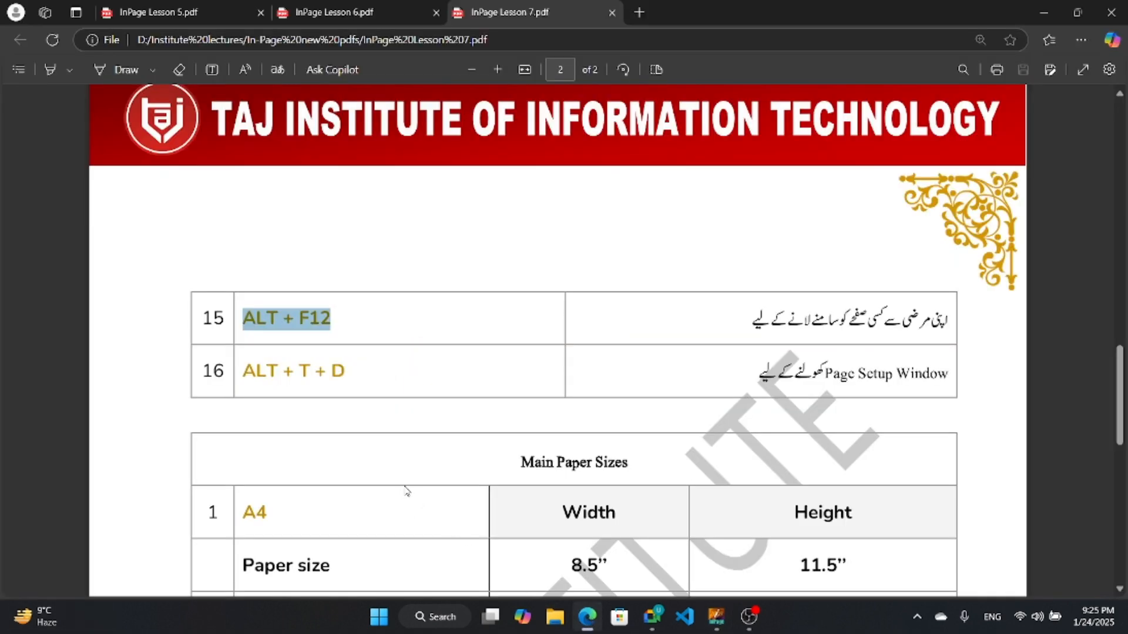
{"action": "scroll", "coordinate": [387, 476], "scroll_direction": "down", "scroll_amount": 3}
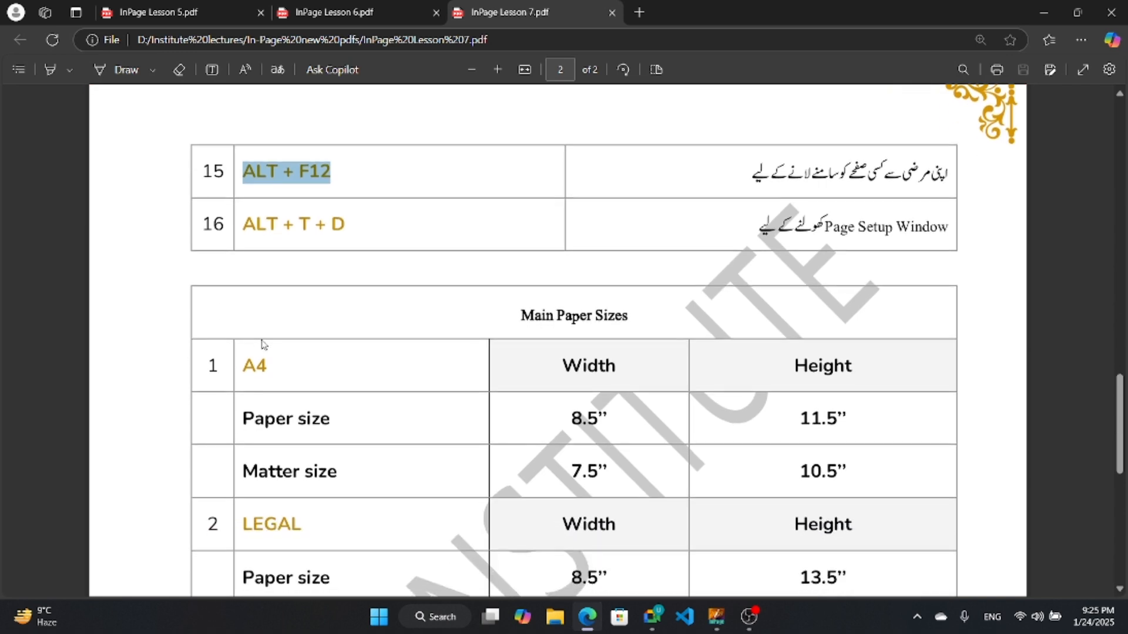
{"action": "left_click_drag", "start_coordinate": [242, 224], "coordinate": [373, 221]}
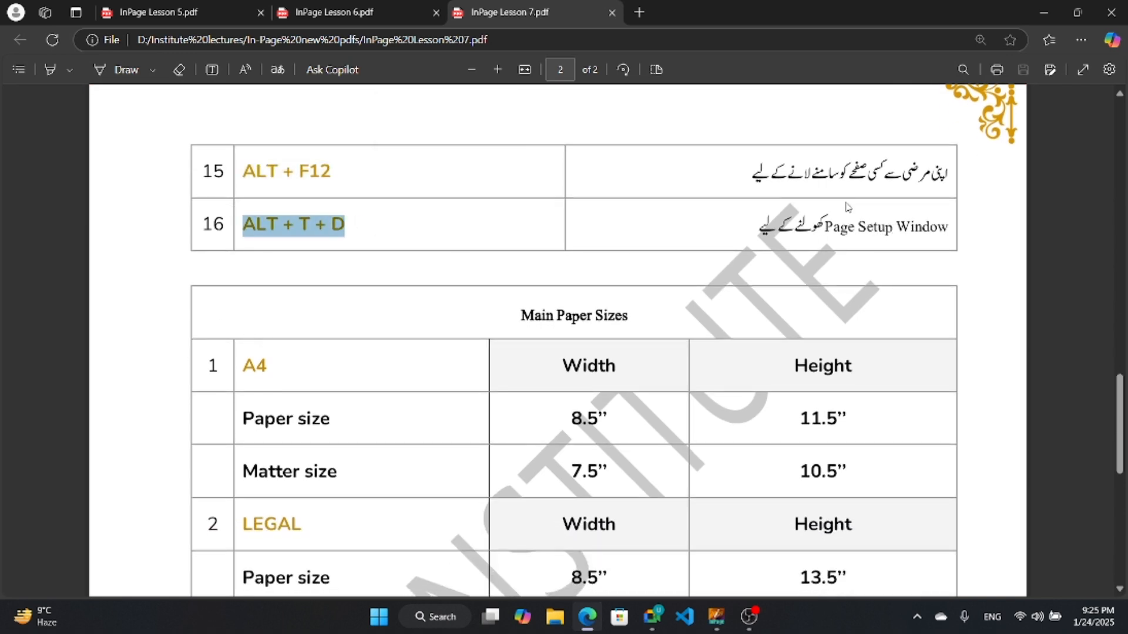
{"action": "scroll", "coordinate": [846, 206], "scroll_direction": "down", "scroll_amount": 2}
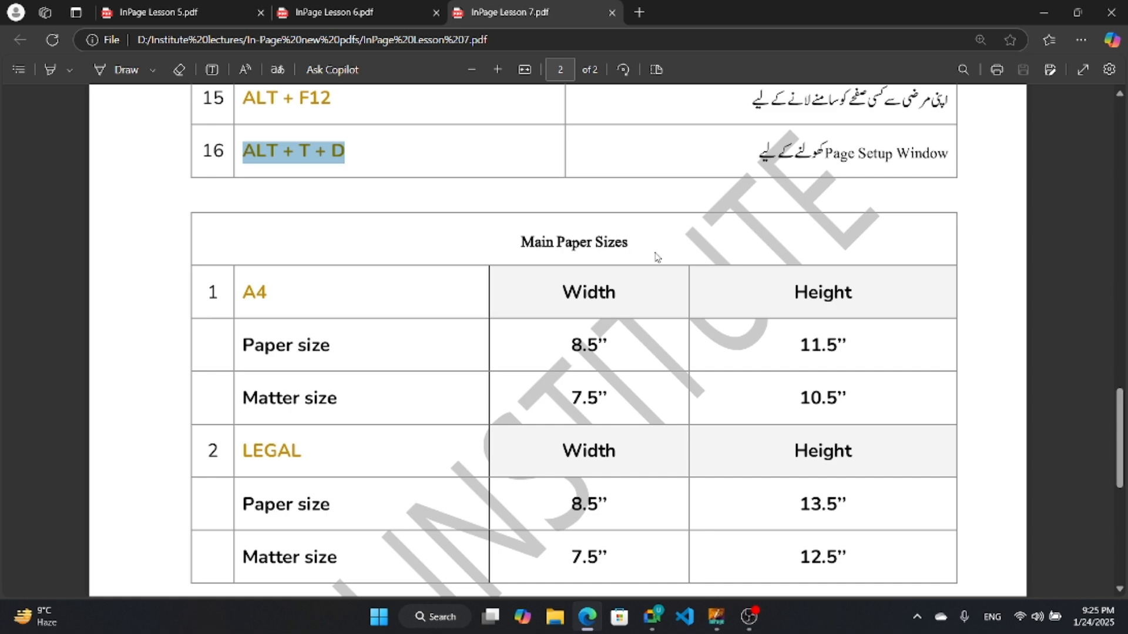
{"action": "scroll", "coordinate": [611, 292], "scroll_direction": "up", "scroll_amount": 2}
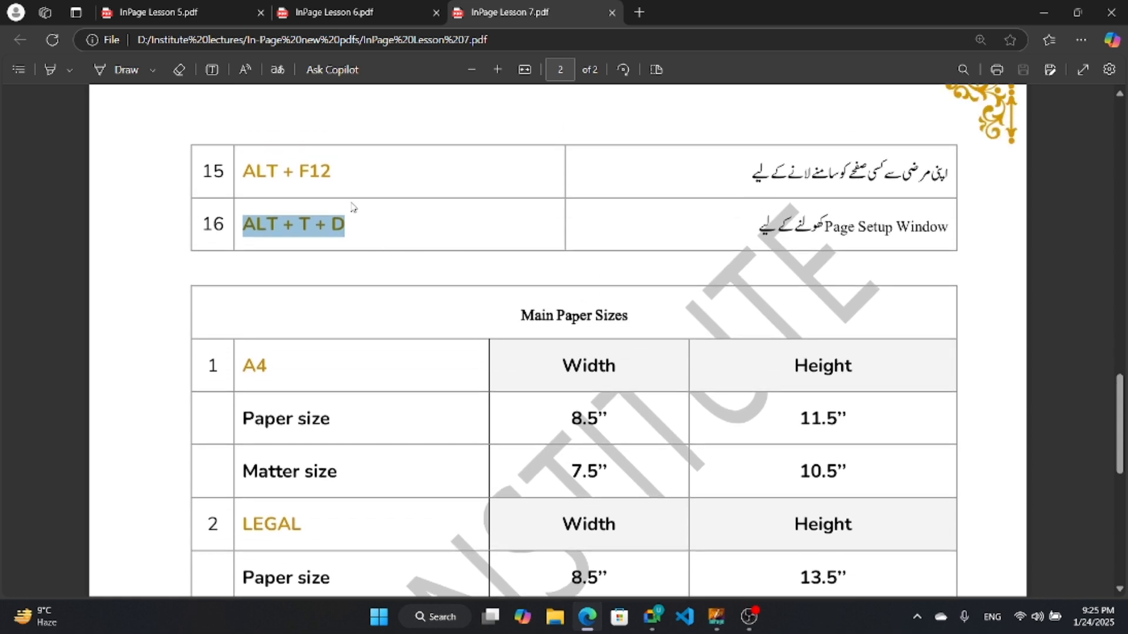
{"action": "left_click", "coordinate": [734, 496]}
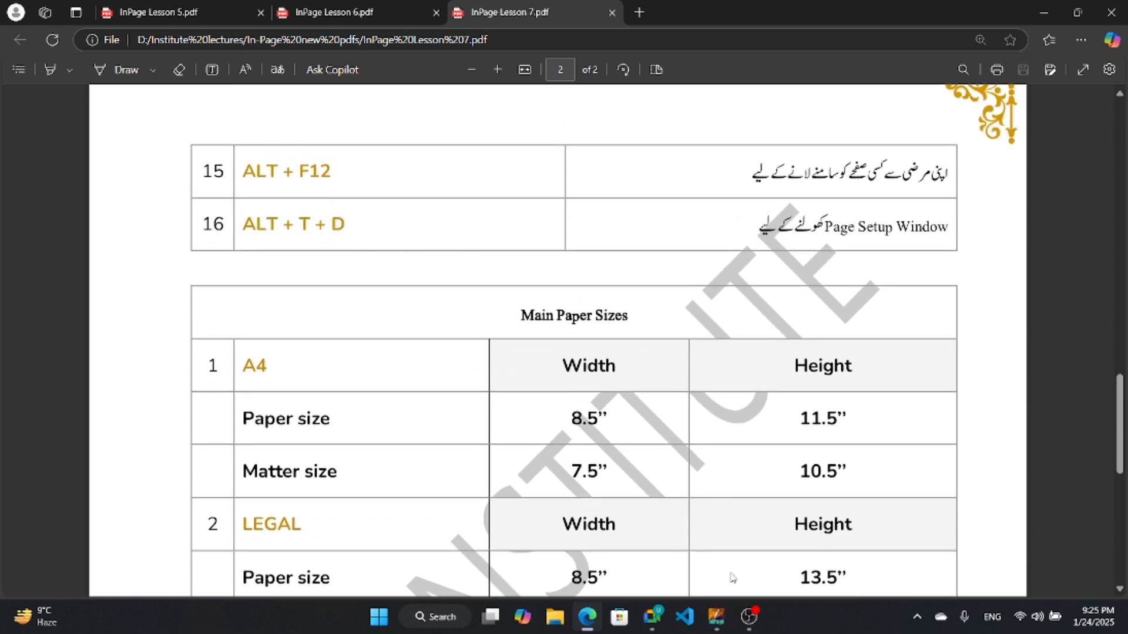
{"action": "left_click", "coordinate": [716, 617]}
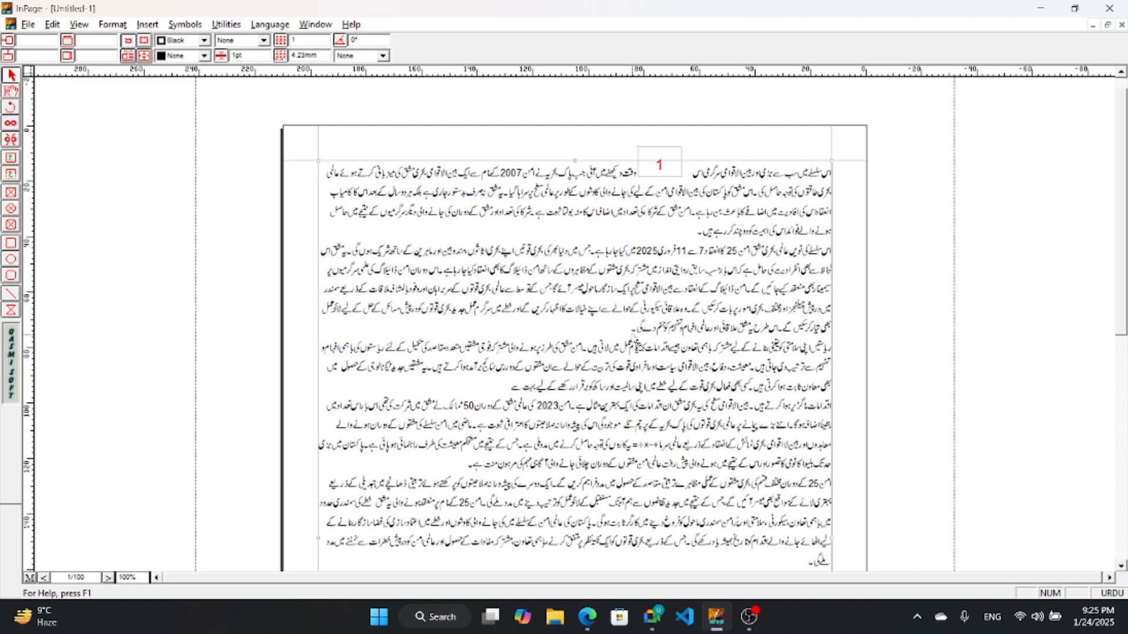
Open the Page Setup dialog and examine the list of available page sizes, keeping A4 210x297mm
{"action": "key", "text": "alt+t"}
{"action": "key", "text": "d"}
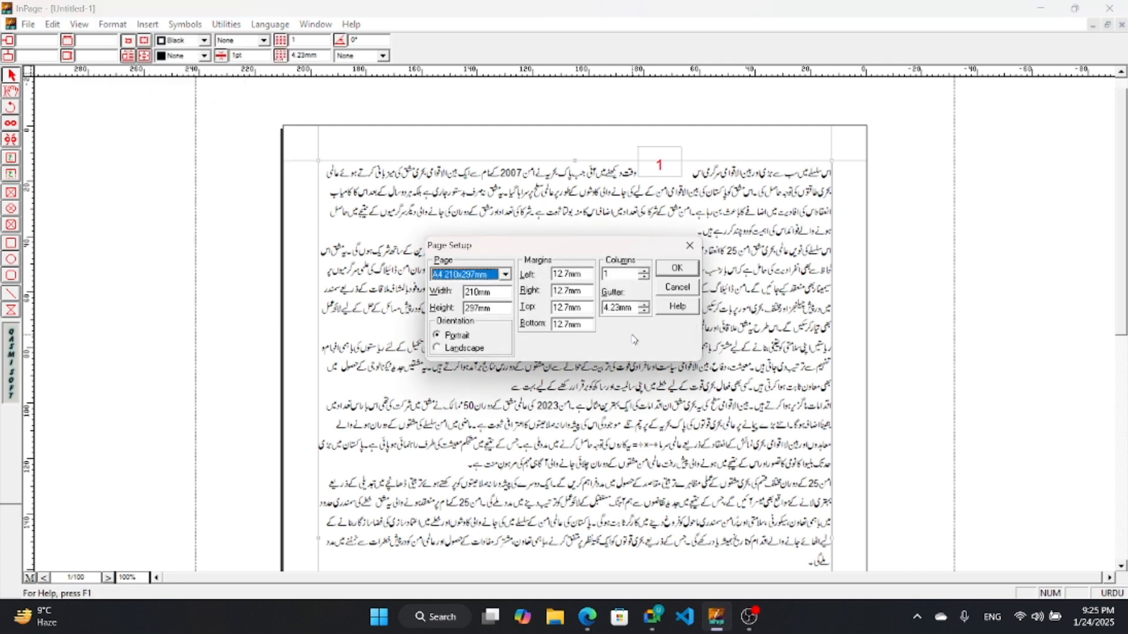
{"action": "left_click_drag", "start_coordinate": [536, 246], "coordinate": [544, 225]}
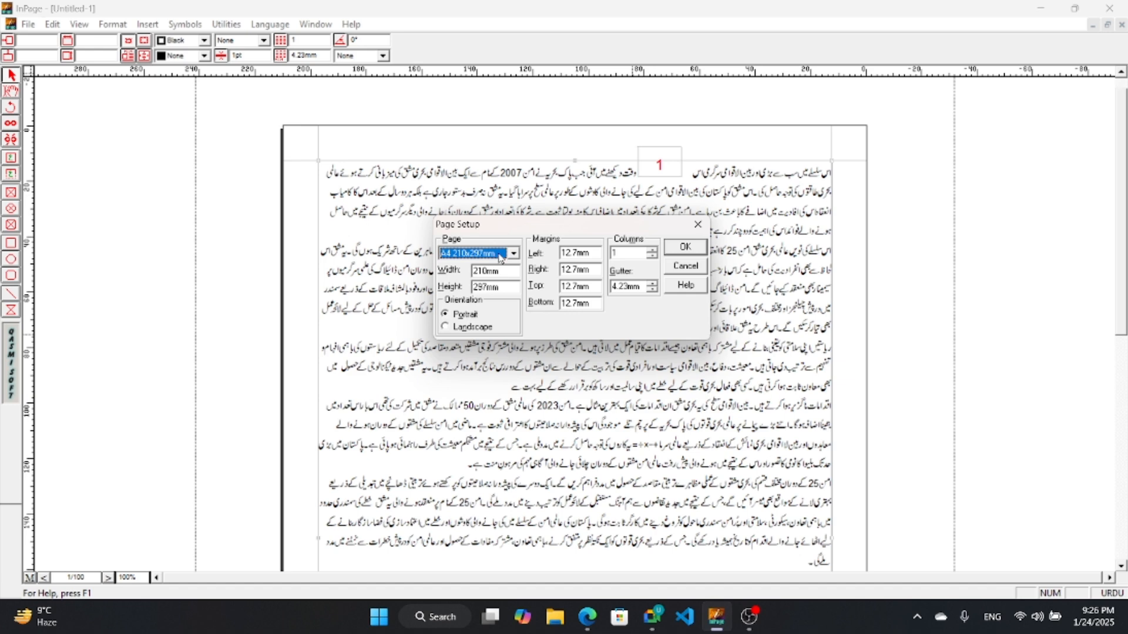
{"action": "left_click", "coordinate": [513, 254]}
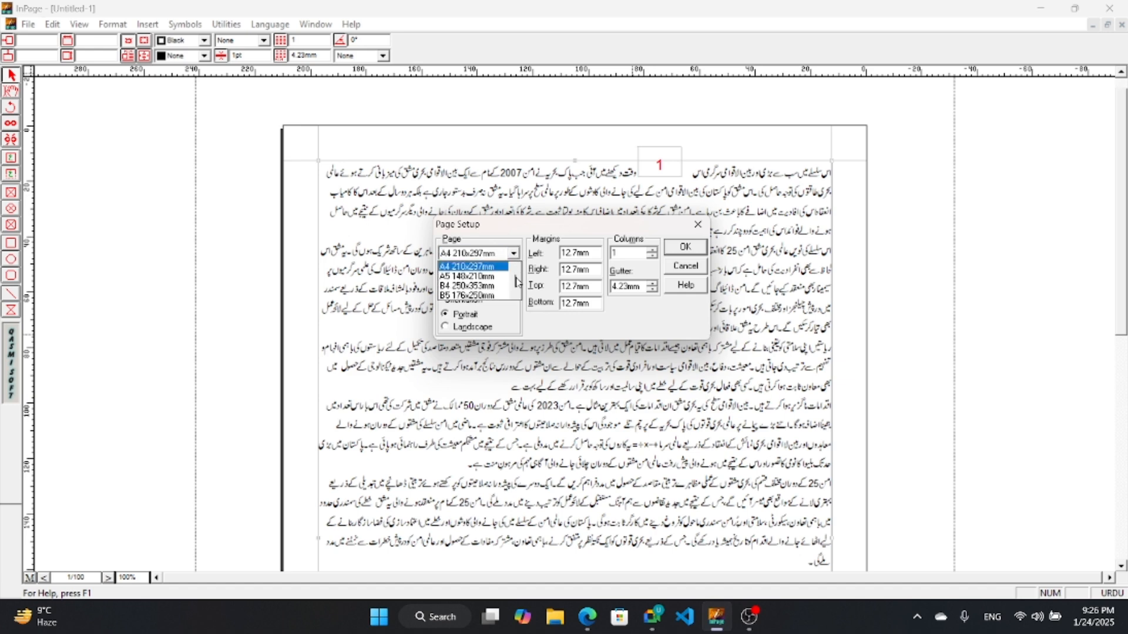
{"action": "left_click", "coordinate": [514, 255]}
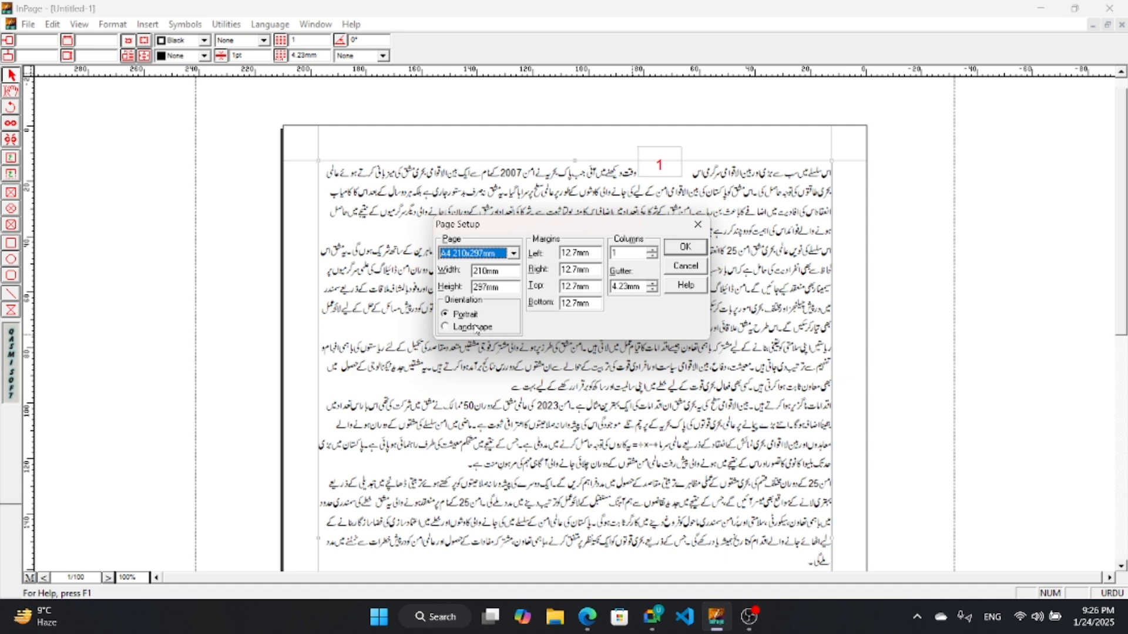
Set the page orientation to Landscape in Page Setup, apply it, and view the whole page
{"action": "left_click", "coordinate": [476, 328]}
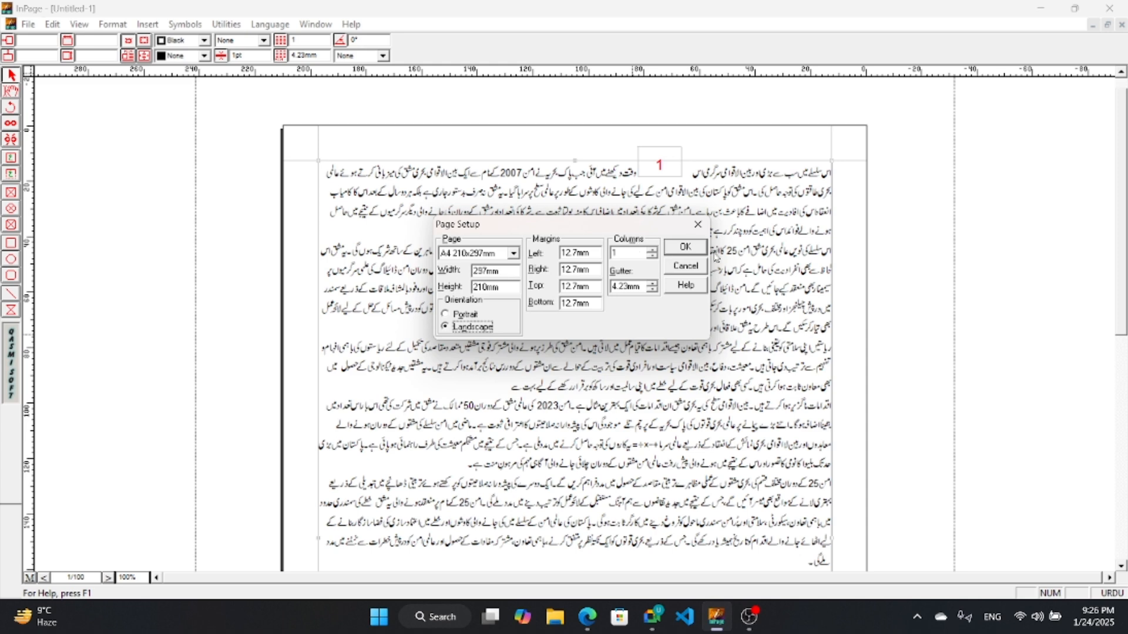
{"action": "left_click", "coordinate": [686, 248]}
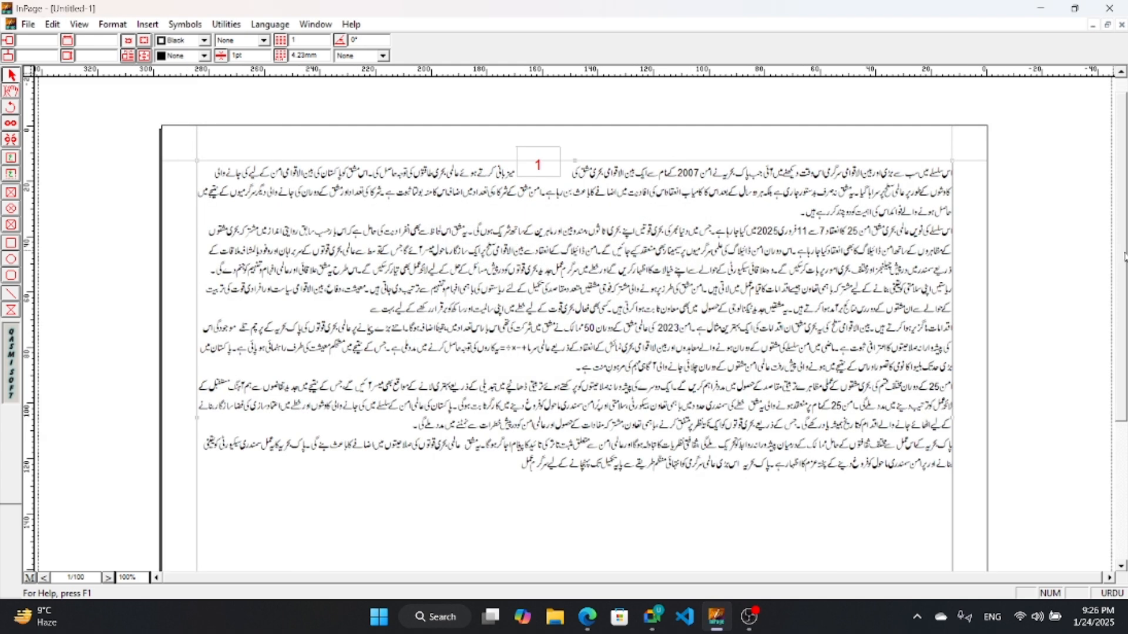
{"action": "key", "text": "F5"}
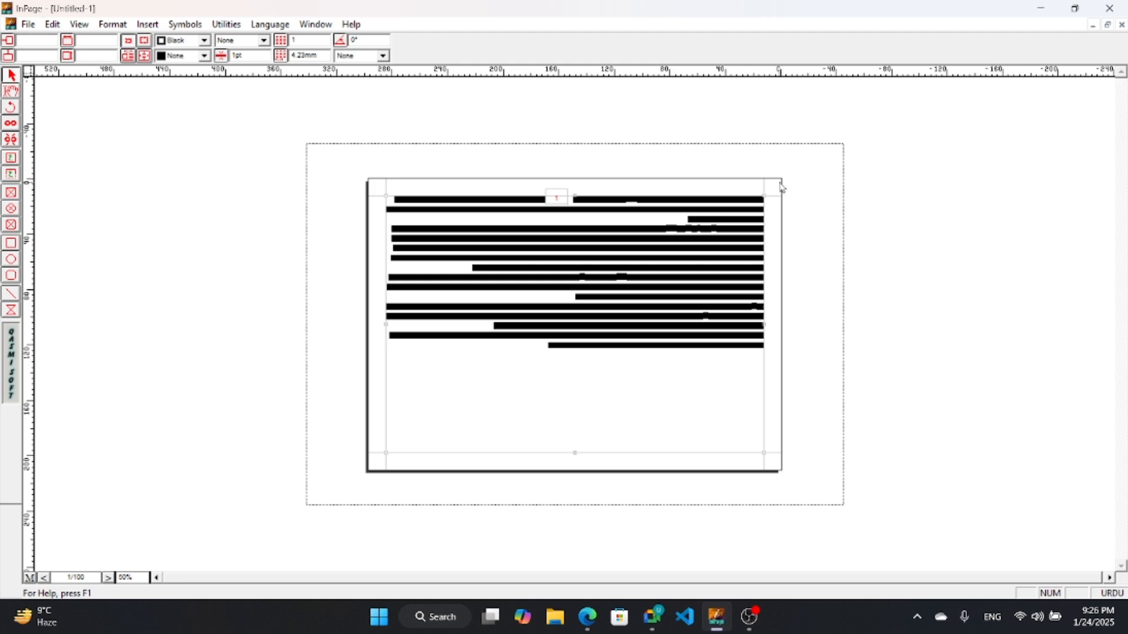
{"action": "key", "text": "ctrl"}
{"action": "key", "text": "ctrl"}
Set the page orientation back to Portrait in Page Setup and return the view to 100%
{"action": "key", "text": "alt+o"}
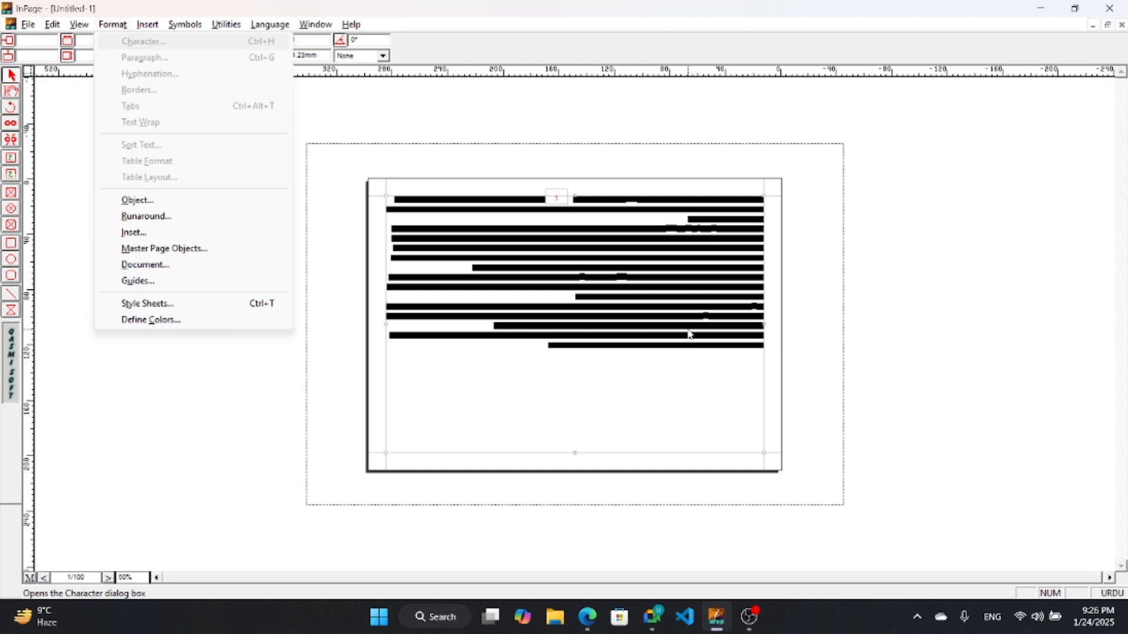
{"action": "key", "text": "d"}
{"action": "left_click", "coordinate": [464, 334]}
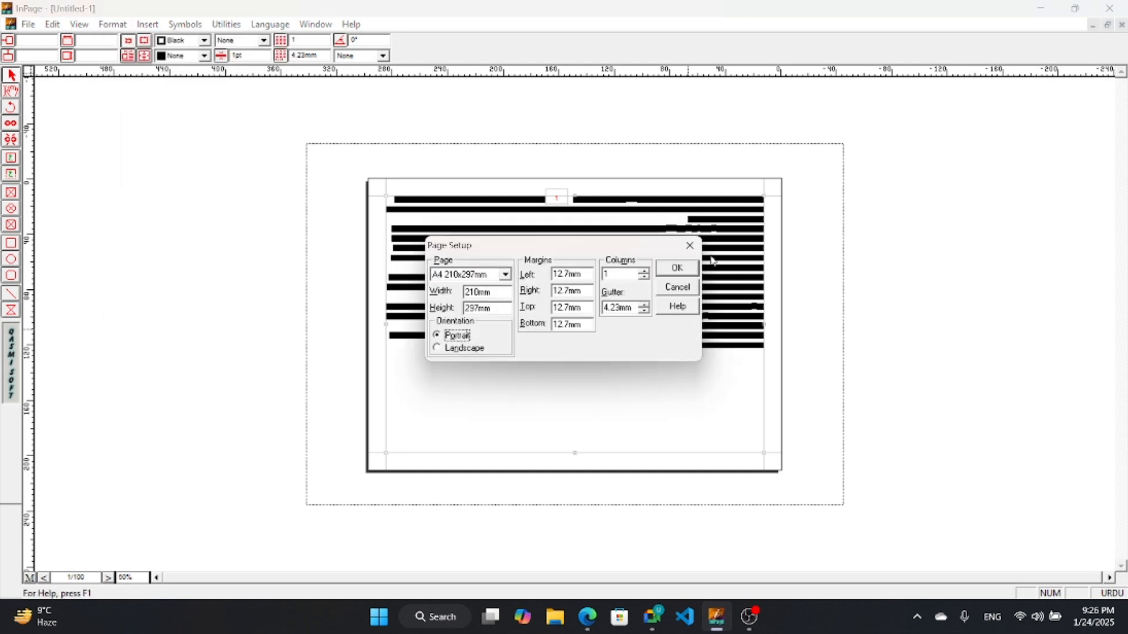
{"action": "left_click", "coordinate": [695, 265]}
{"action": "key", "text": "ctrl+1"}
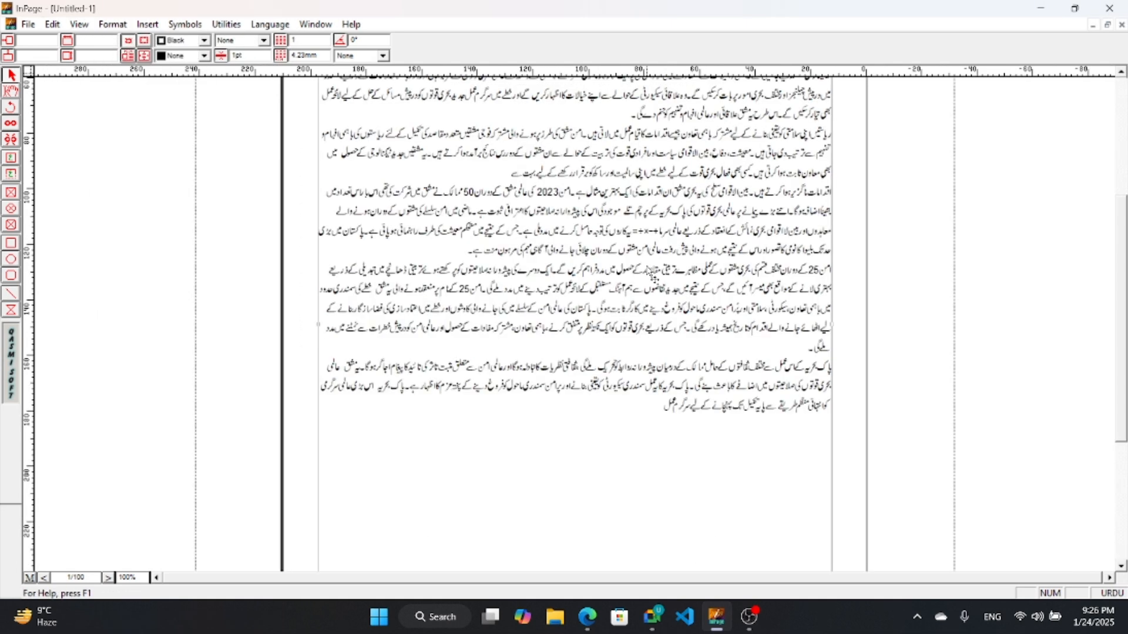
Open Page Setup, go through the left, right, top and bottom margin values, and close it without changes
{"action": "key", "text": "alt+o"}
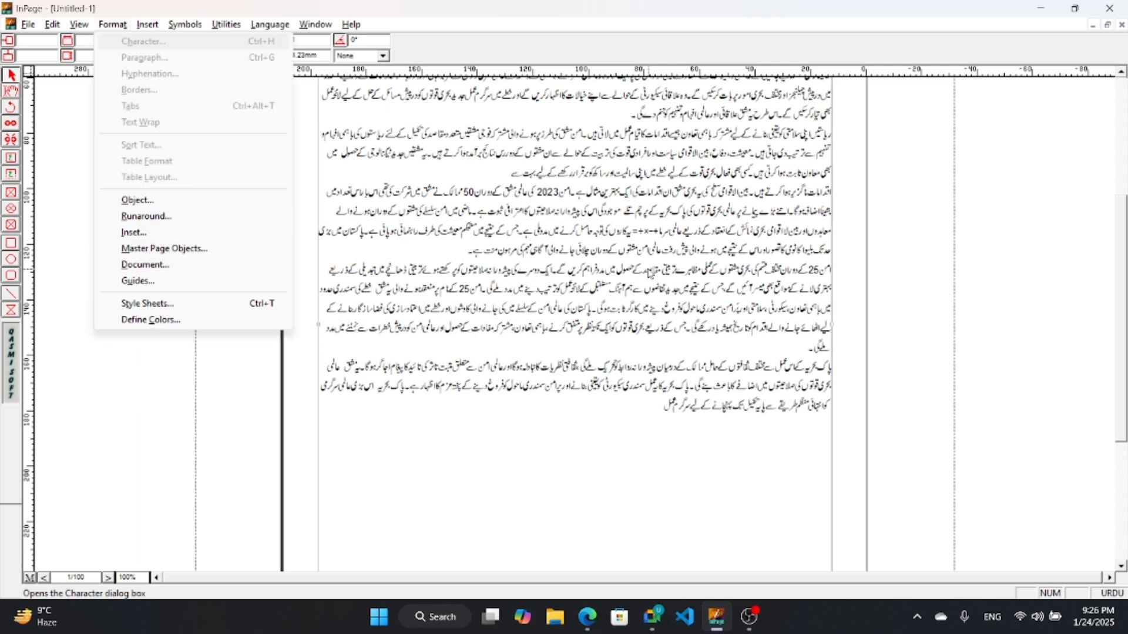
{"action": "key", "text": "d"}
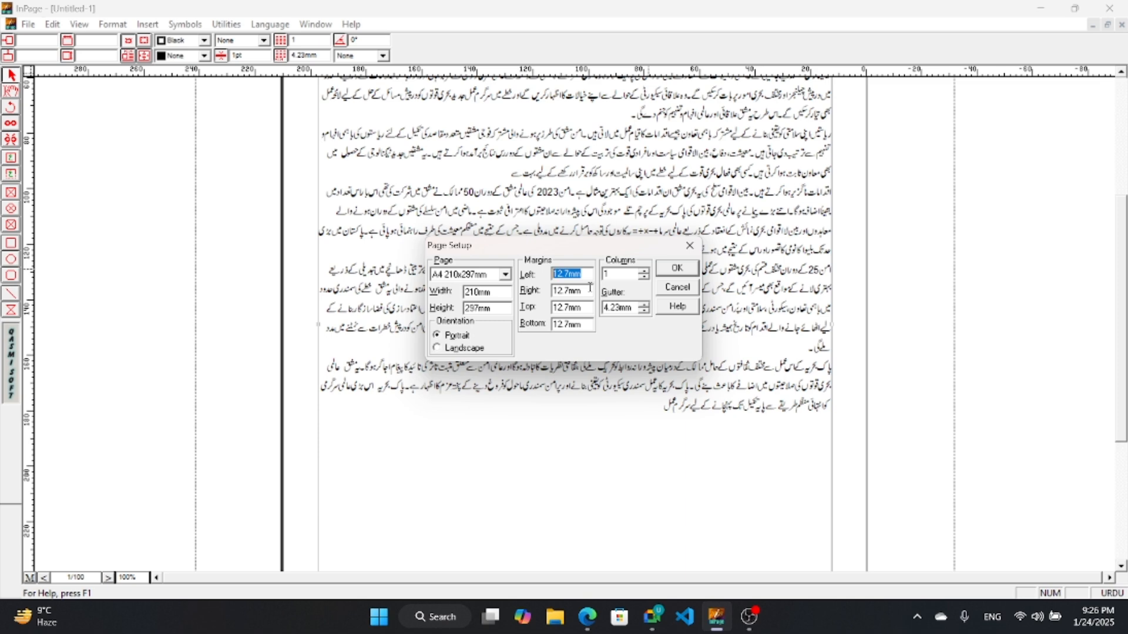
{"action": "key", "text": "Tab"}
{"action": "key", "text": "Tab"}
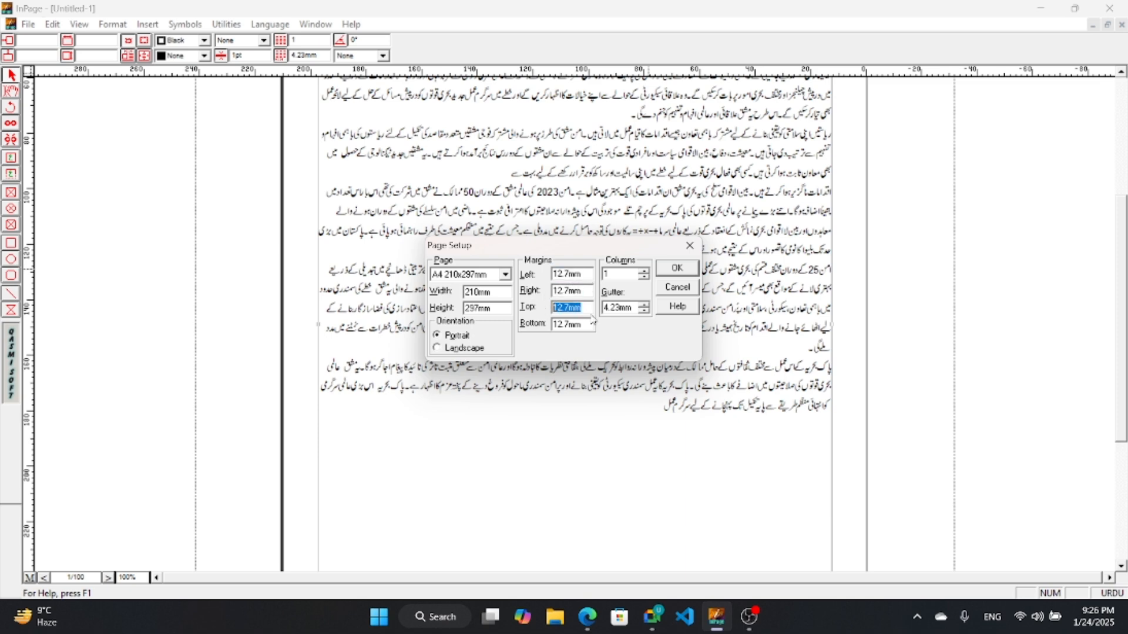
{"action": "key", "text": "Tab"}
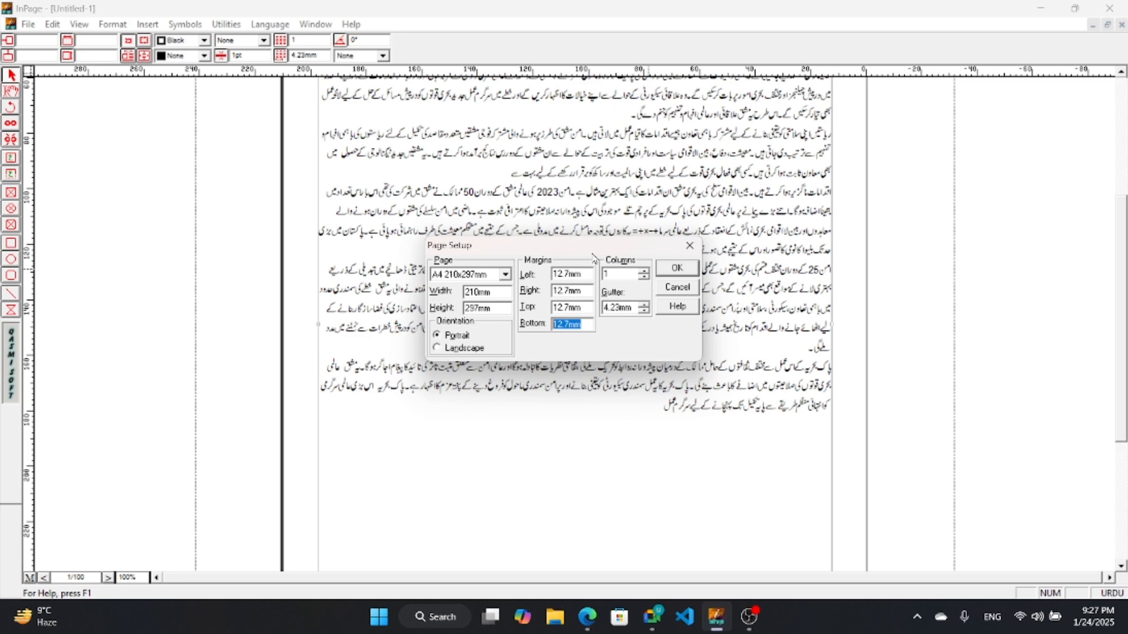
{"action": "left_click", "coordinate": [689, 246]}
Set the top and bottom page margins to 6 mm and check both ends of page 1
{"action": "left_click_drag", "start_coordinate": [1123, 295], "coordinate": [1124, 175]}
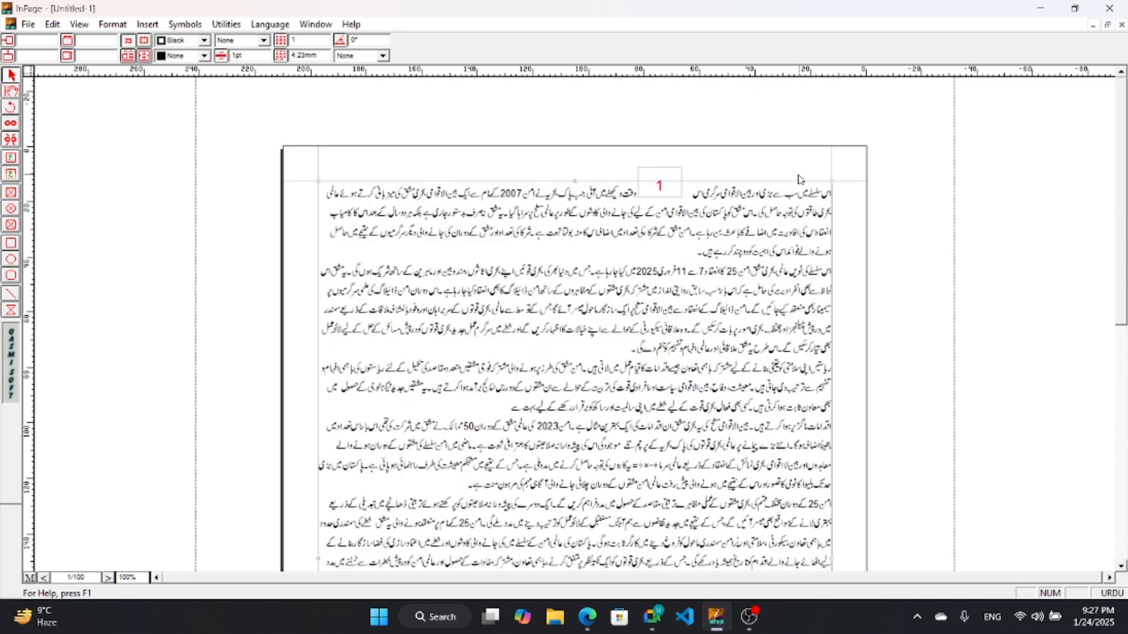
{"action": "key", "text": "alt+o"}
{"action": "key", "text": "g"}
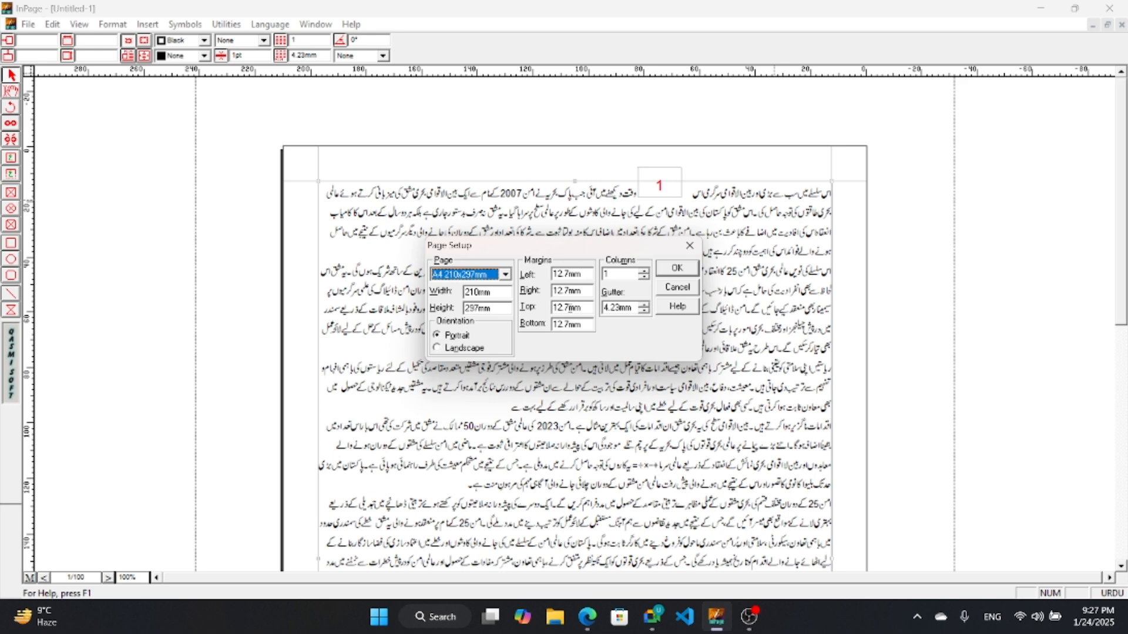
{"action": "left_click_drag", "start_coordinate": [573, 308], "coordinate": [552, 307]}
{"action": "type", "text": "6"}
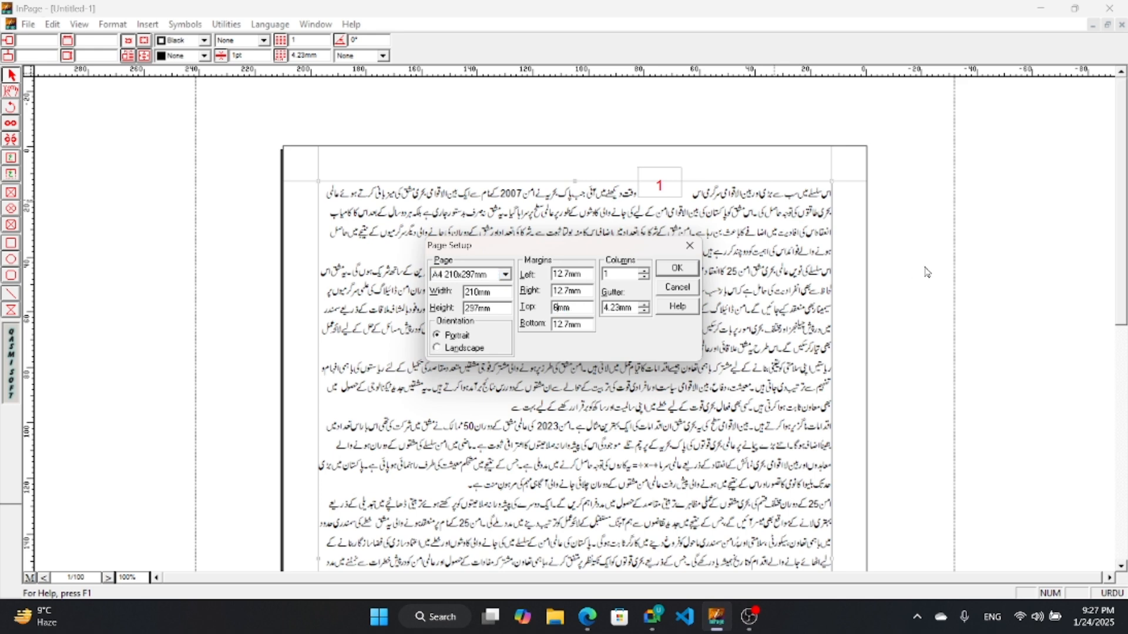
{"action": "left_click_drag", "start_coordinate": [570, 324], "coordinate": [553, 324]}
{"action": "type", "text": "6"}
{"action": "left_click", "coordinate": [677, 269]}
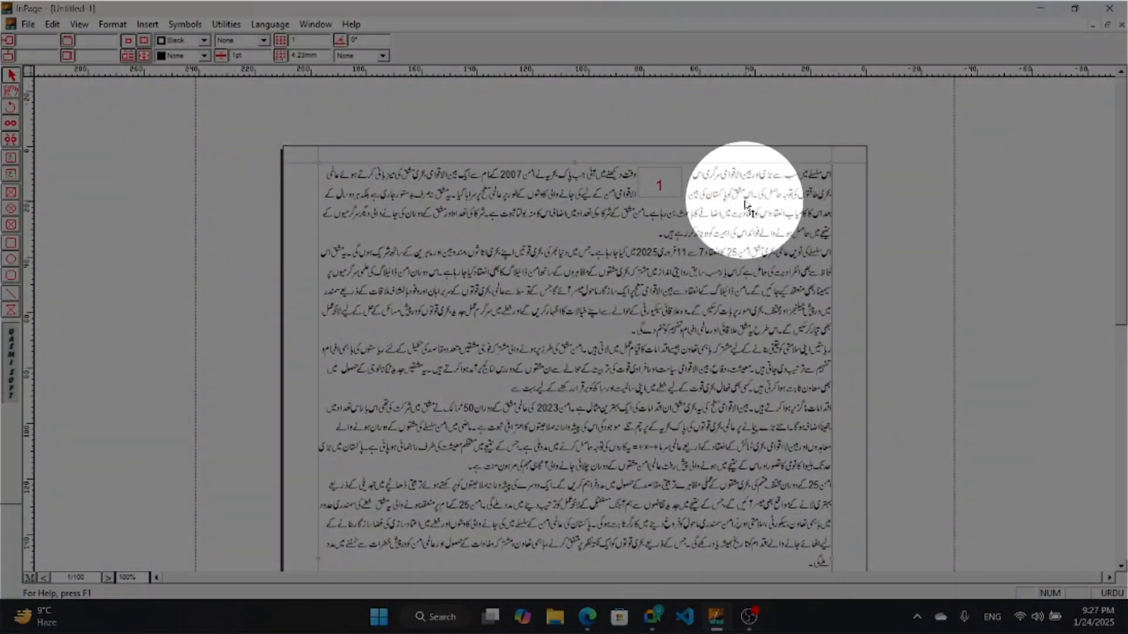
{"action": "scroll", "coordinate": [902, 510], "scroll_direction": "down", "scroll_amount": 5}
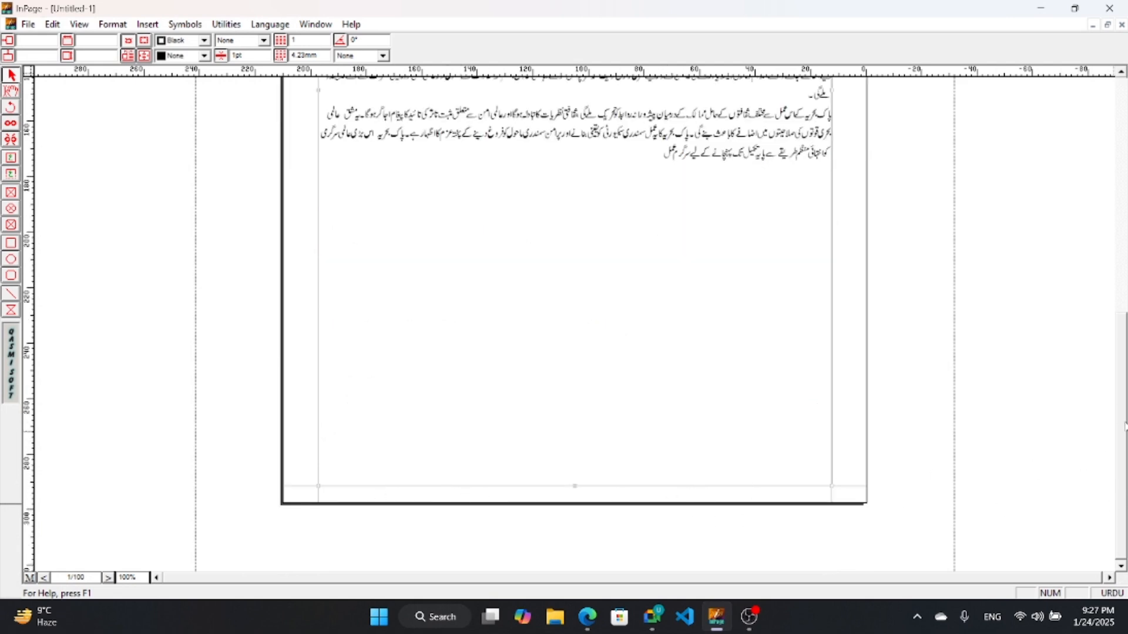
{"action": "left_click_drag", "start_coordinate": [1121, 431], "coordinate": [1121, 219]}
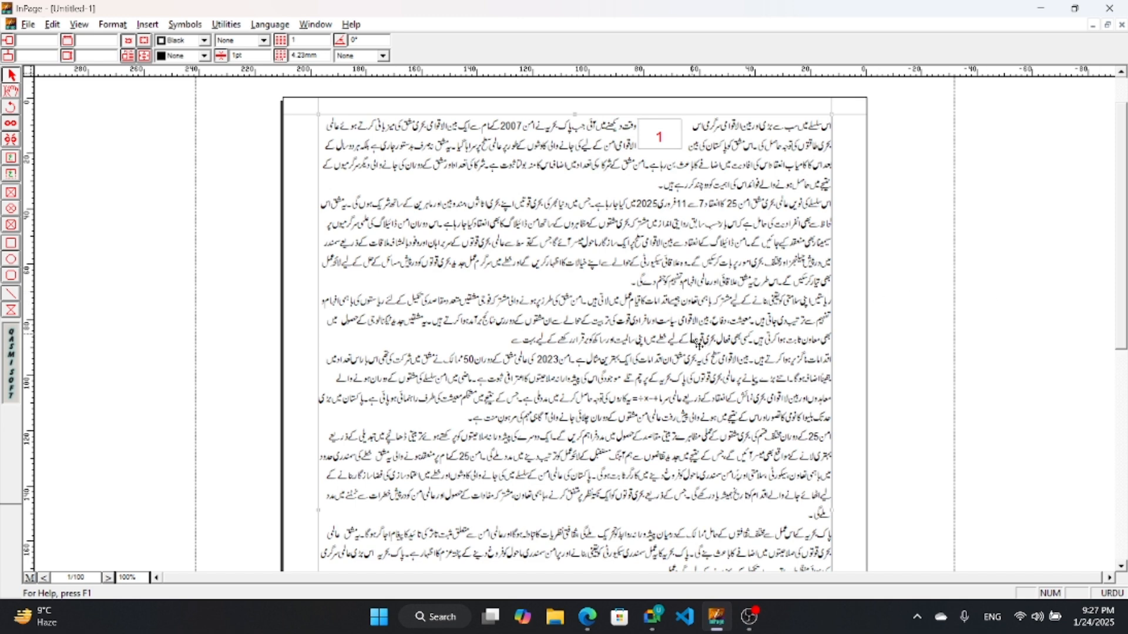
Set the top margin to 127 mm and the bottom margin to 12.7 mm in Page Setup
{"action": "key", "text": "alt+t"}
{"action": "key", "text": "d"}
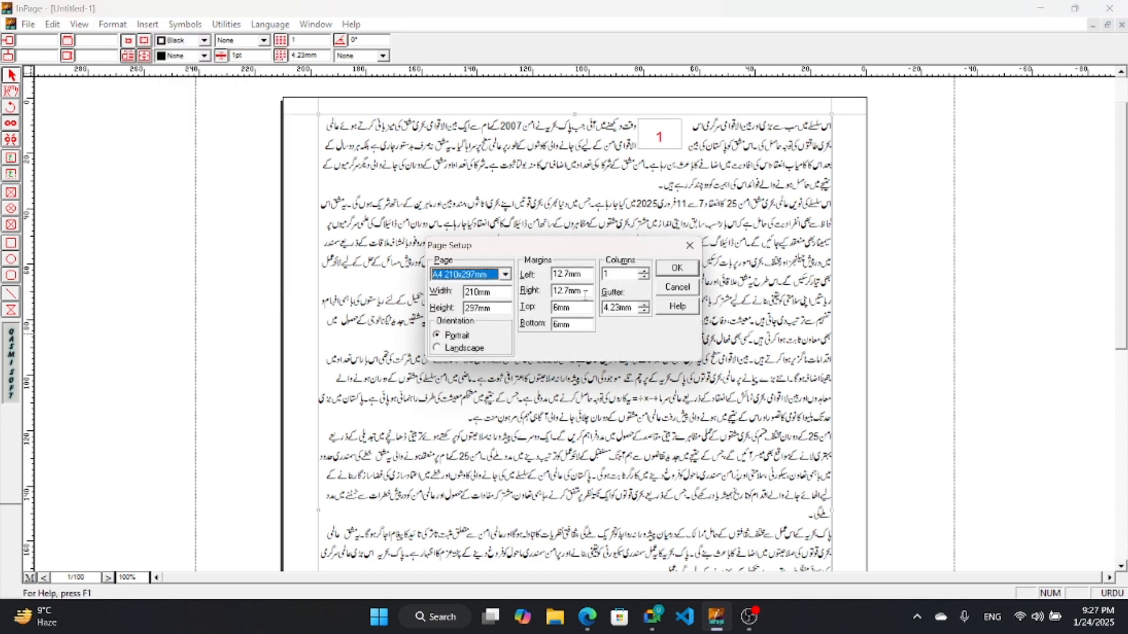
{"action": "left_click_drag", "start_coordinate": [560, 307], "coordinate": [553, 307]}
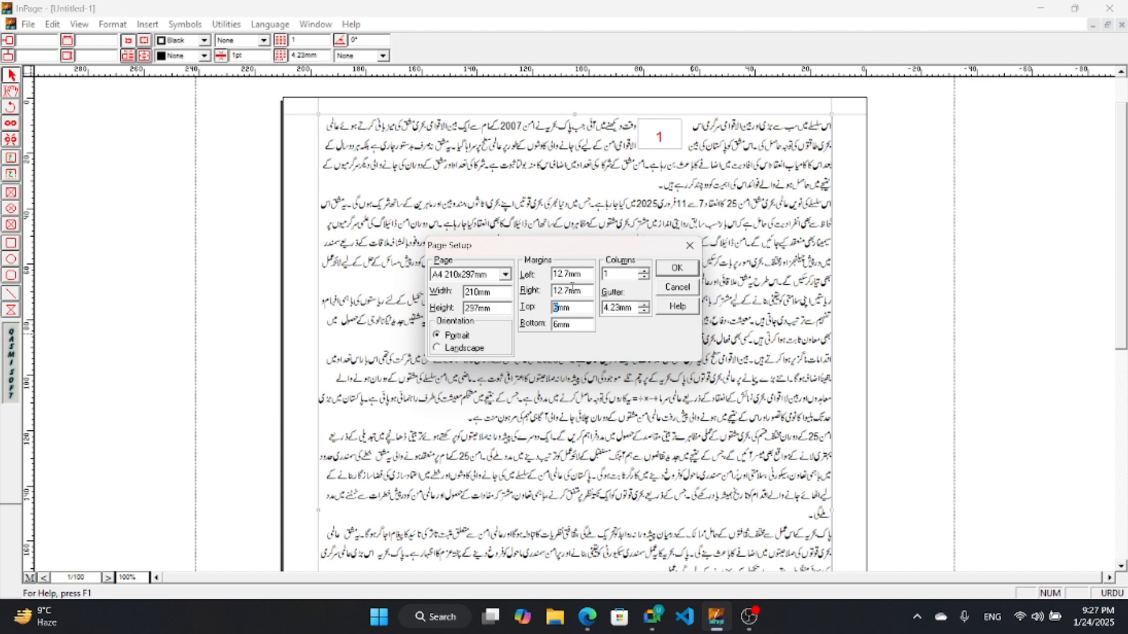
{"action": "type", "text": "127"}
{"action": "key", "text": "Tab"}
{"action": "type", "text": "12.7"}
{"action": "left_click", "coordinate": [679, 268]}
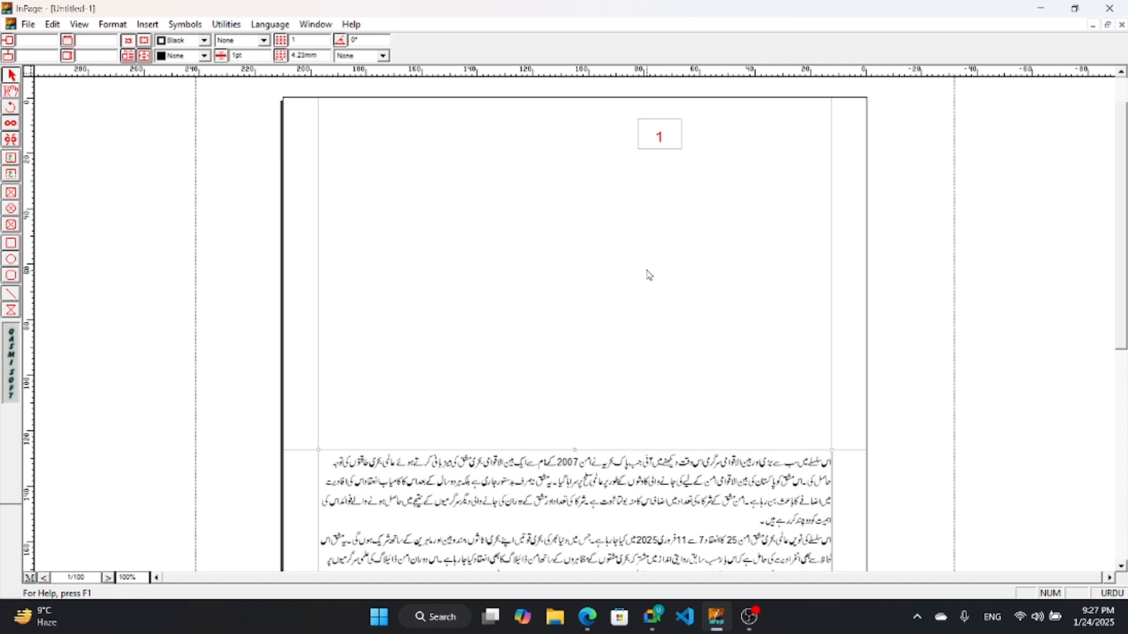
Reopen Page Setup and correct the top margin to 12.7 mm
{"action": "key", "text": "alt+o"}
{"action": "key", "text": "p"}
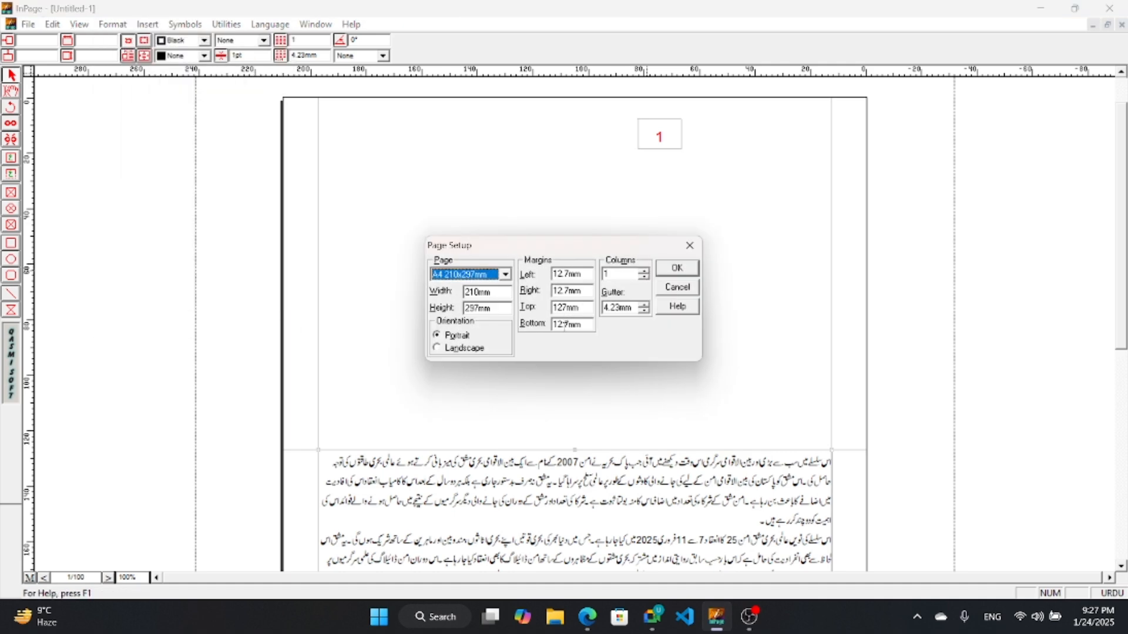
{"action": "left_click", "coordinate": [567, 308]}
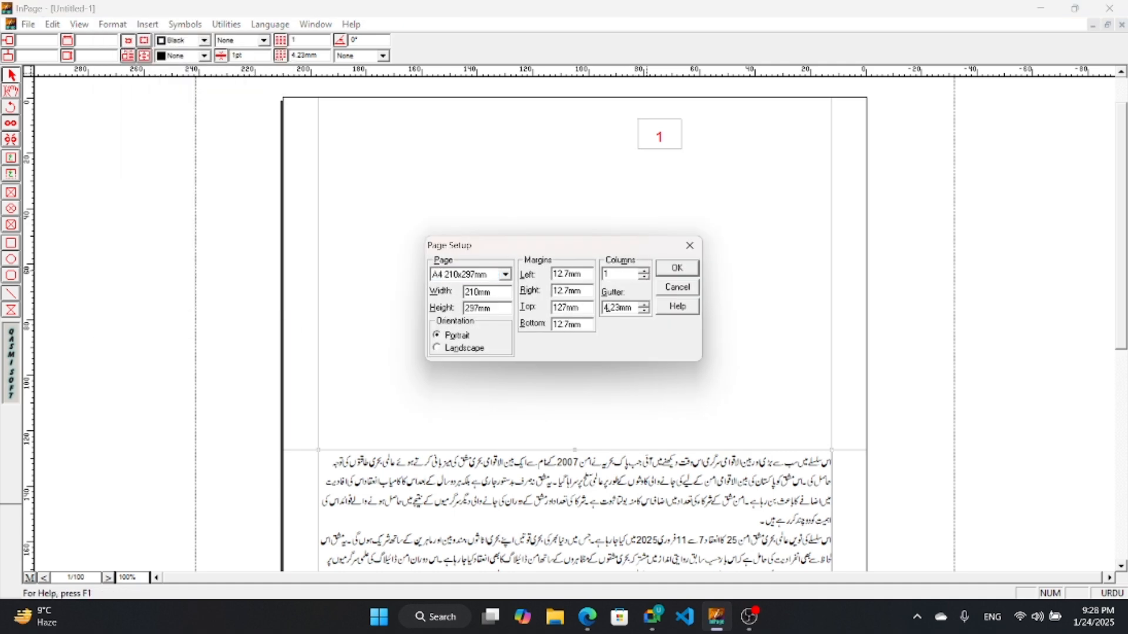
{"action": "key", "text": "BackSpace"}
{"action": "key", "text": "Return"}
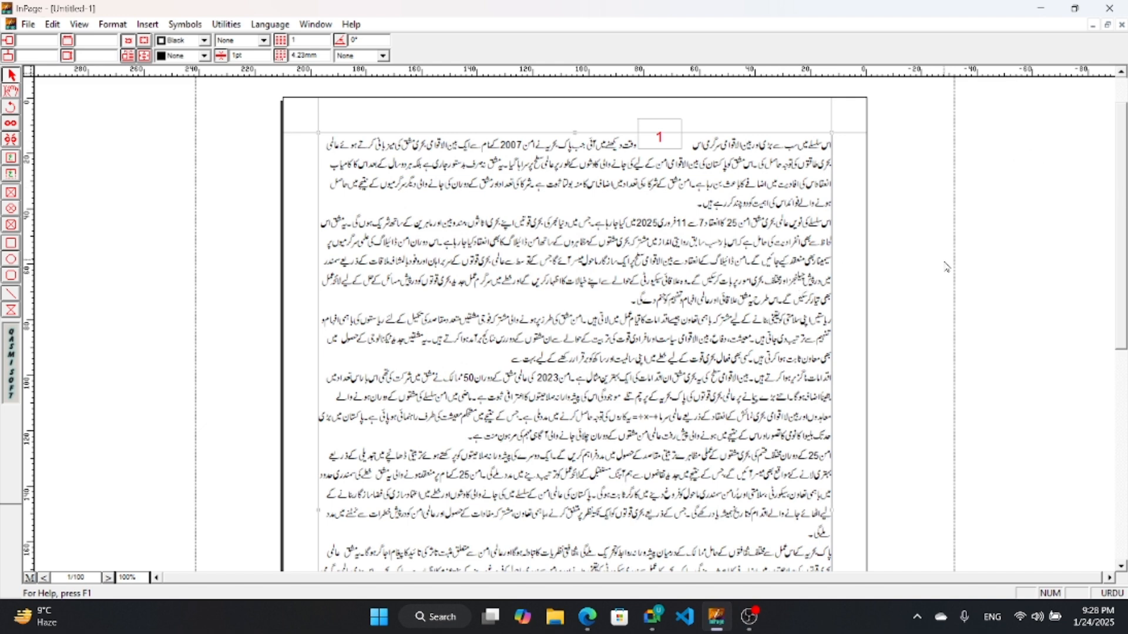
Switch to the Lesson 7 PDF in Edge and review the Main Paper Sizes table and the list of page commands
{"action": "left_click", "coordinate": [585, 617]}
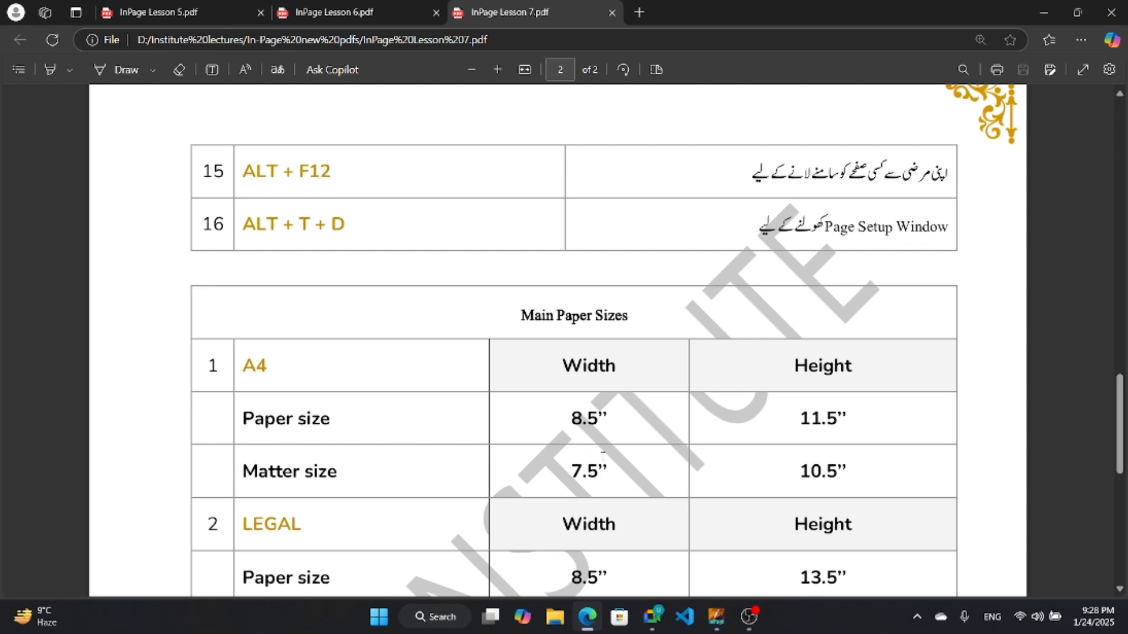
{"action": "scroll", "coordinate": [594, 522], "scroll_direction": "down", "scroll_amount": 4}
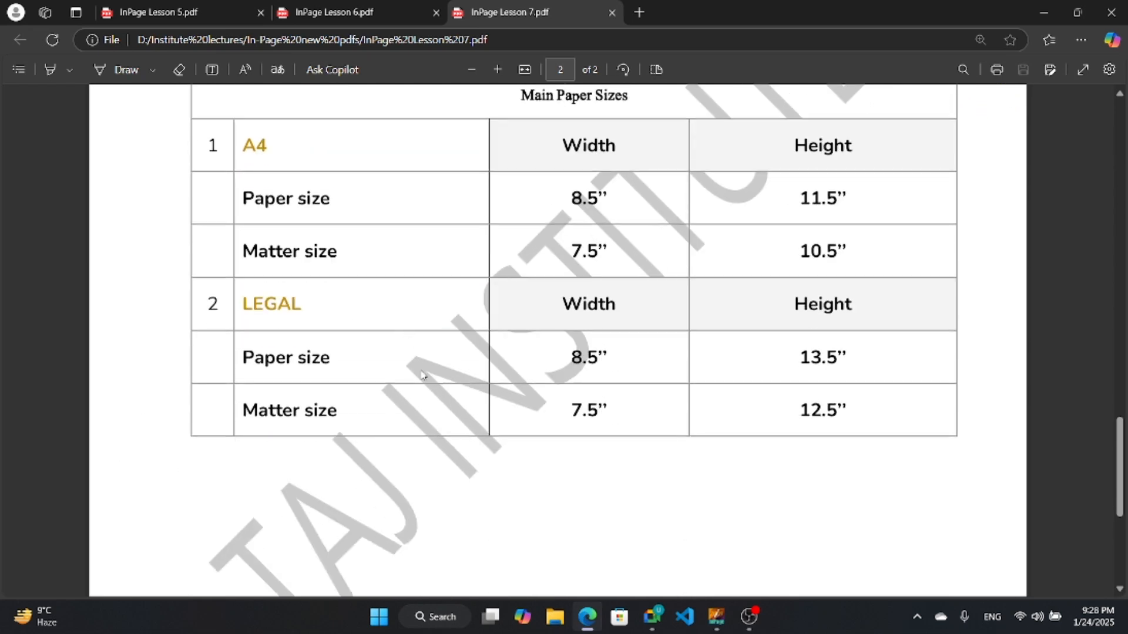
{"action": "scroll", "coordinate": [426, 376], "scroll_direction": "up", "scroll_amount": 1}
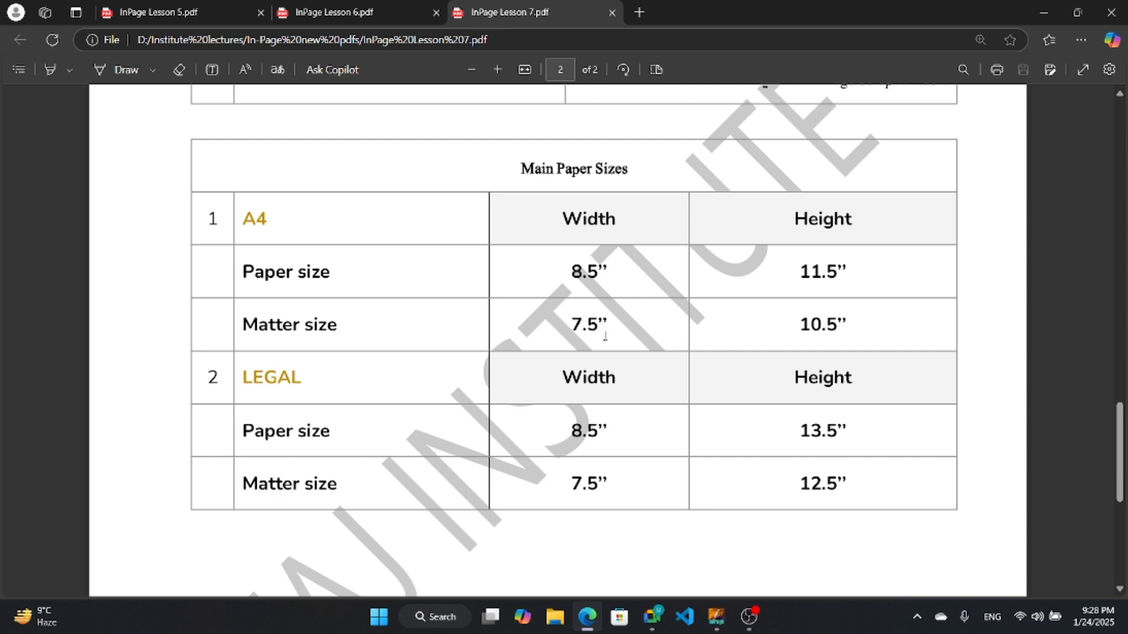
{"action": "scroll", "coordinate": [605, 336], "scroll_direction": "up", "scroll_amount": 1}
{"action": "scroll", "coordinate": [605, 336], "scroll_direction": "up", "scroll_amount": 4}
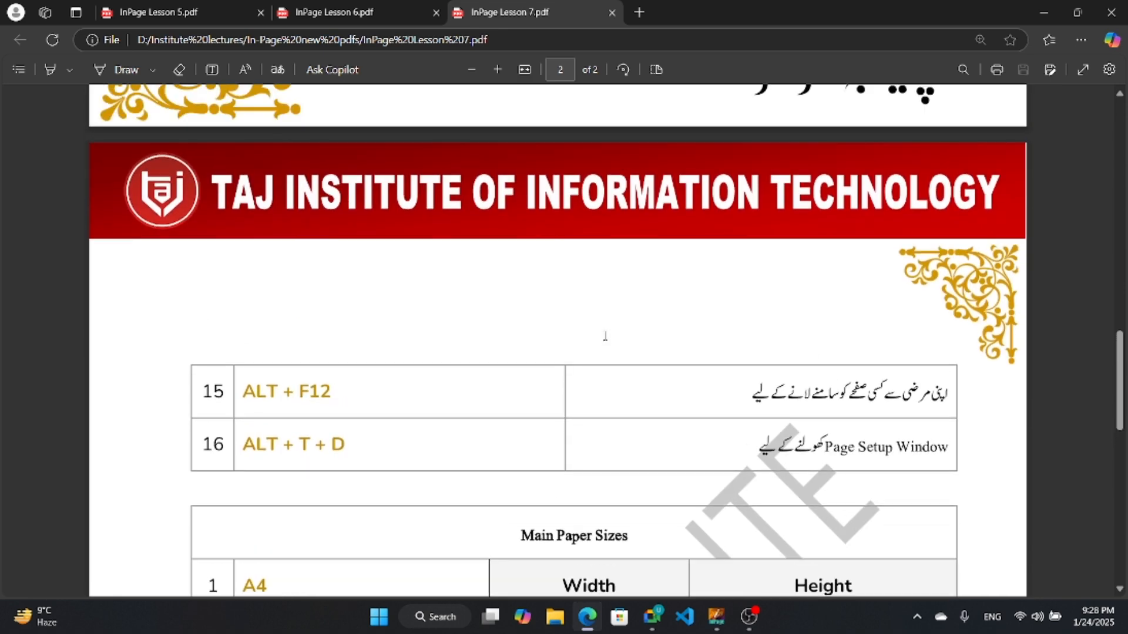
{"action": "scroll", "coordinate": [605, 336], "scroll_direction": "up", "scroll_amount": 7}
{"action": "scroll", "coordinate": [622, 345], "scroll_direction": "down", "scroll_amount": 2, "text": "ctrl"}
{"action": "scroll", "coordinate": [628, 349], "scroll_direction": "up", "scroll_amount": 1}
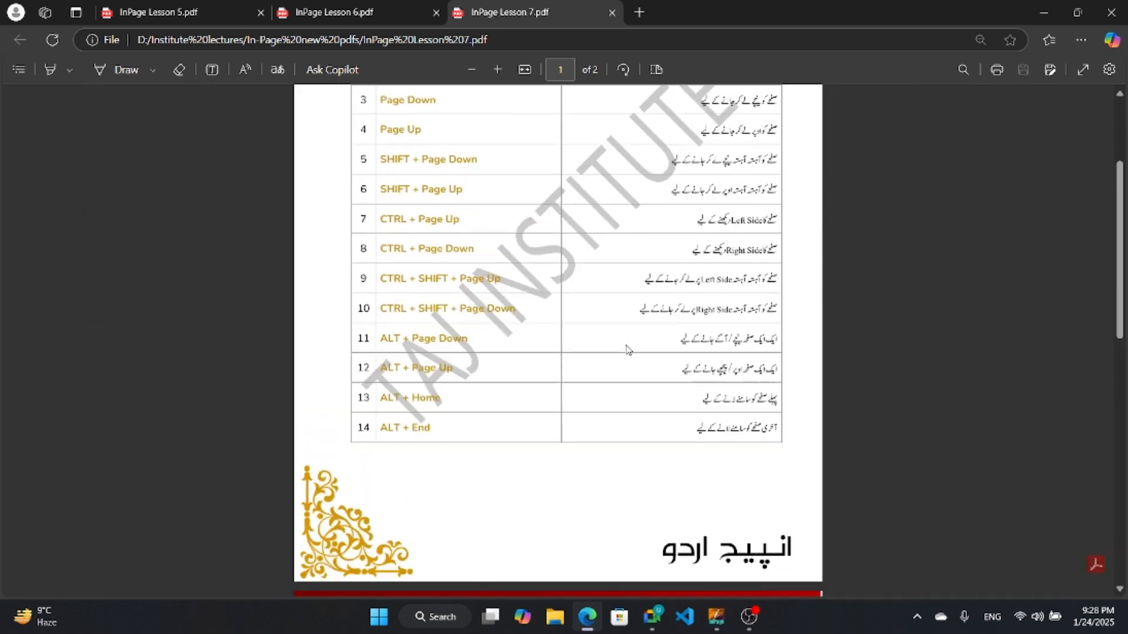
{"action": "scroll", "coordinate": [622, 346], "scroll_direction": "up", "scroll_amount": 3}
Look over the Symbols Commands list in the Lesson 6 PDF and return to the Lesson 7 PDF
{"action": "left_click", "coordinate": [332, 11]}
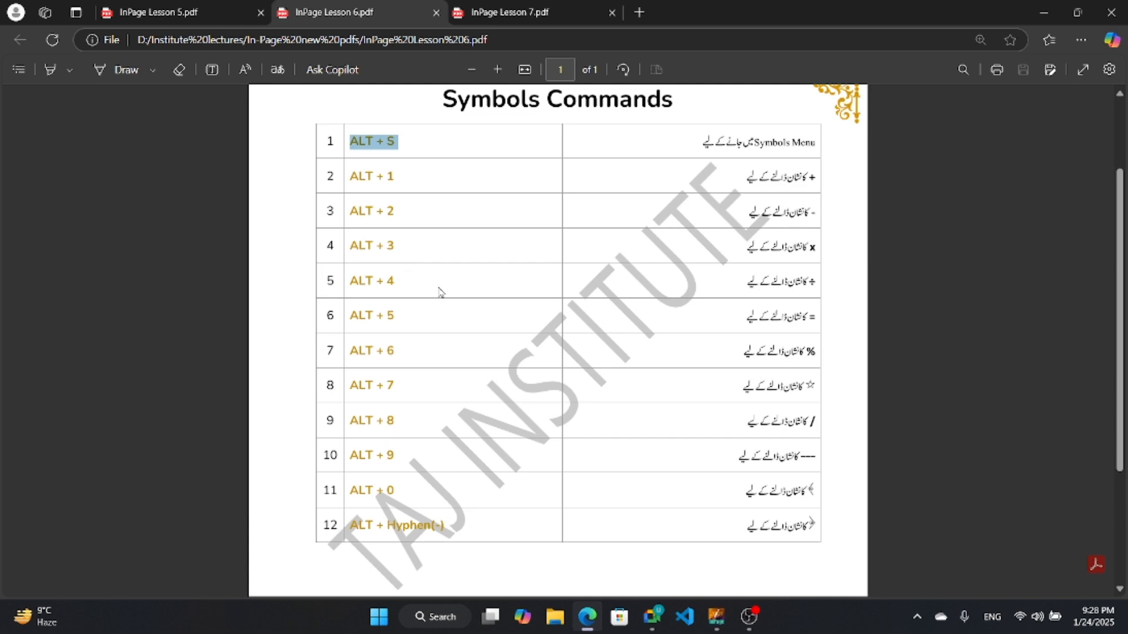
{"action": "scroll", "coordinate": [614, 335], "scroll_direction": "up", "scroll_amount": 1}
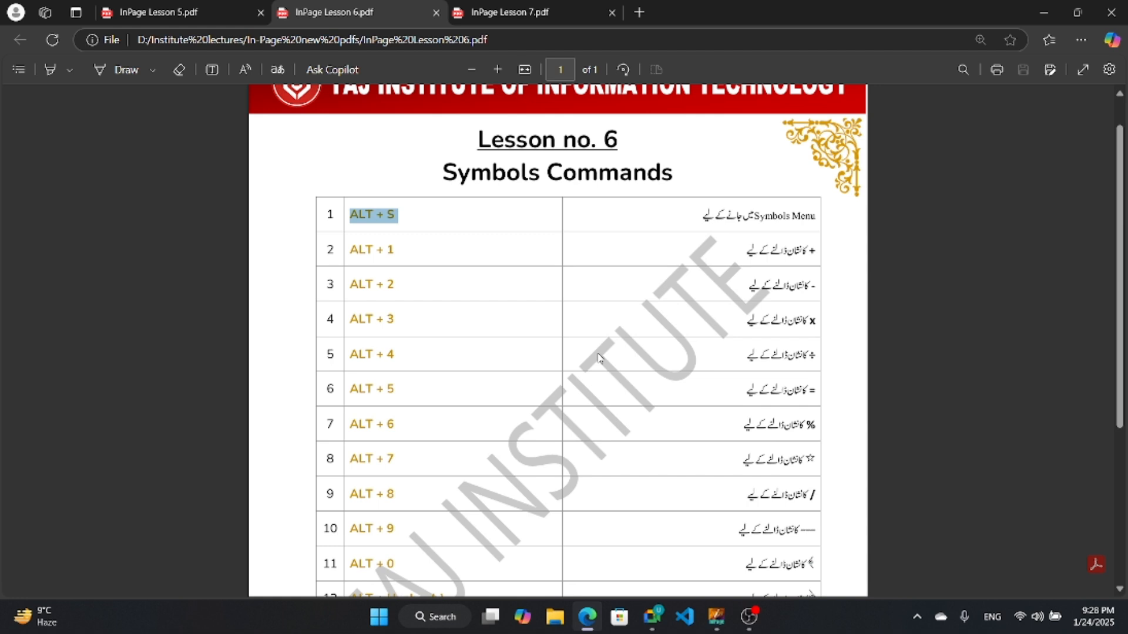
{"action": "left_click", "coordinate": [524, 12]}
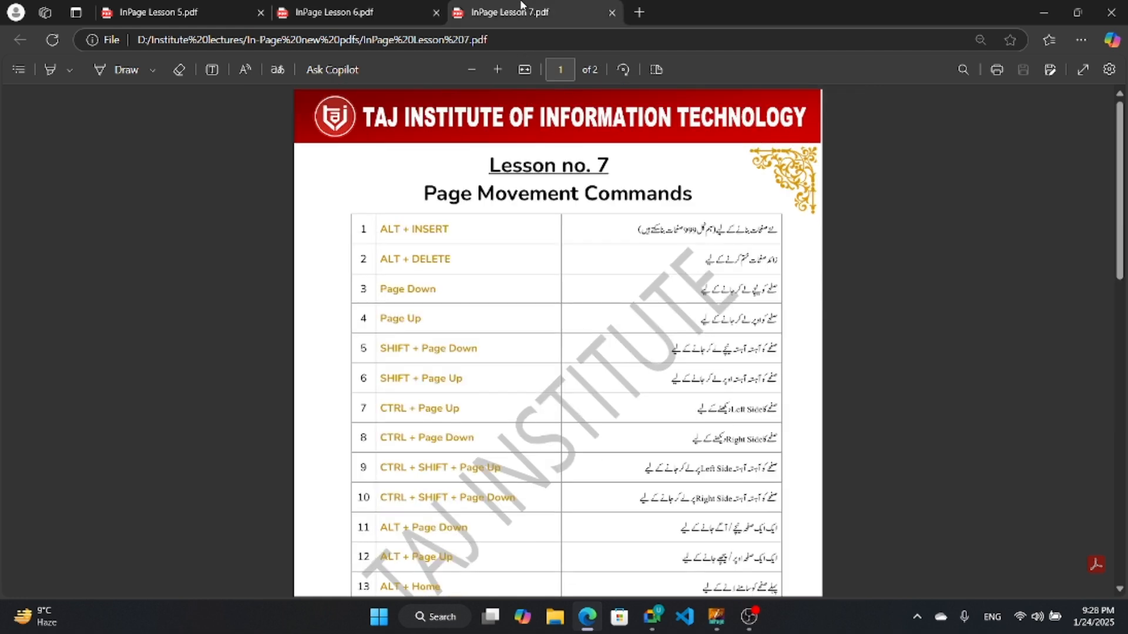
Highlight the Page Movement Commands heading, review the command list, and highlight entry 15's ALT + F12 command
{"action": "left_click_drag", "start_coordinate": [424, 194], "coordinate": [693, 192]}
{"action": "scroll", "coordinate": [511, 269], "scroll_direction": "up", "scroll_amount": 1}
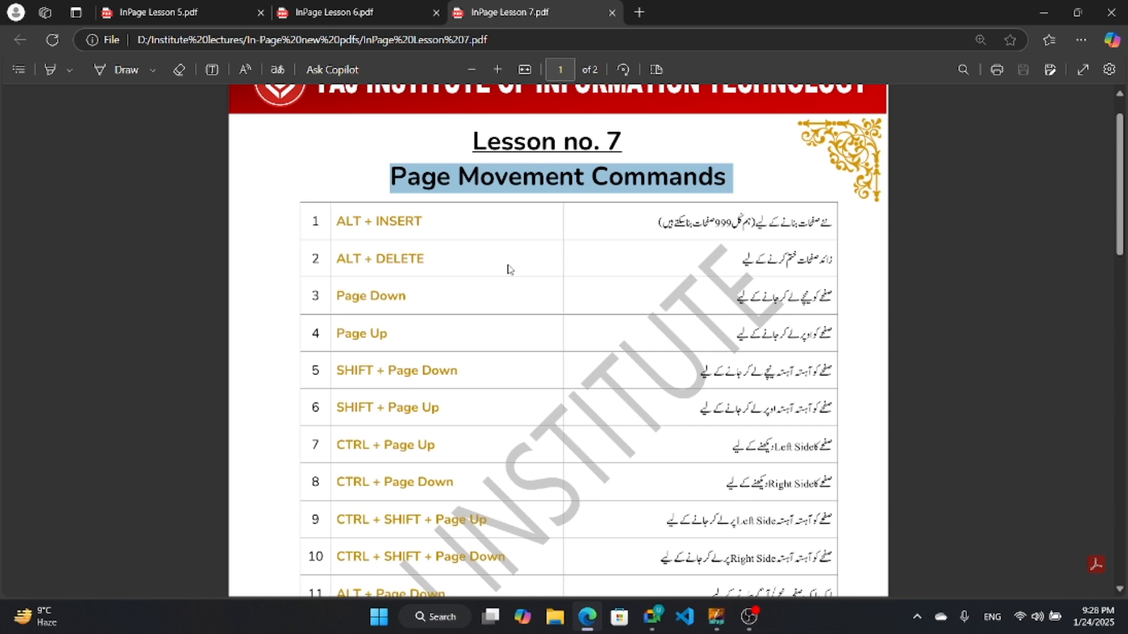
{"action": "scroll", "coordinate": [508, 269], "scroll_direction": "down", "scroll_amount": 3}
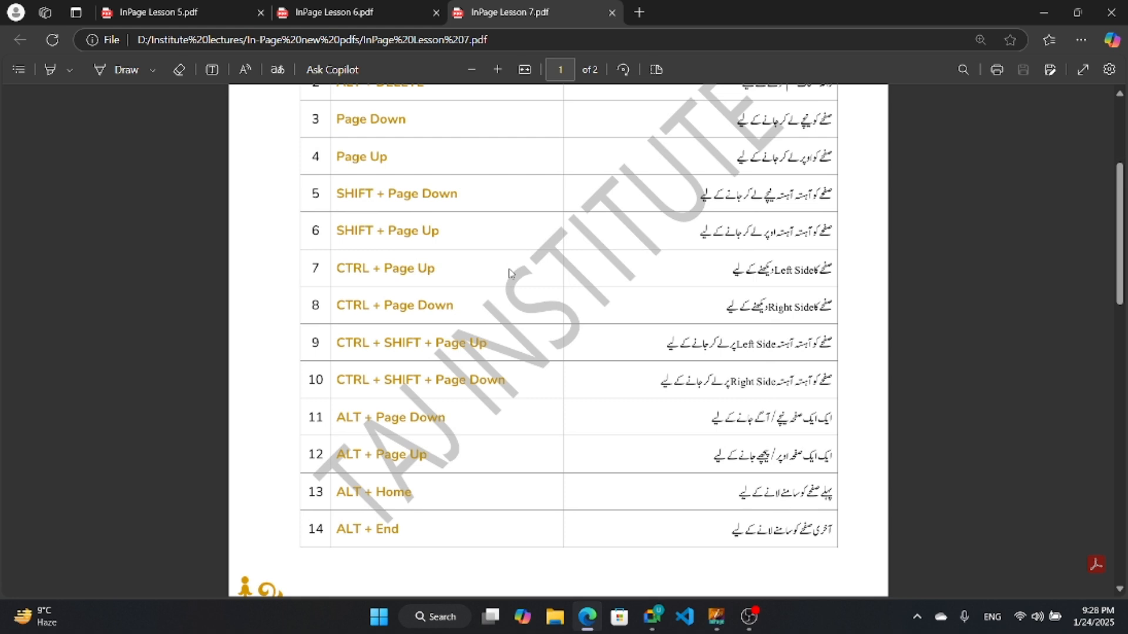
{"action": "scroll", "coordinate": [505, 290], "scroll_direction": "down", "scroll_amount": 7}
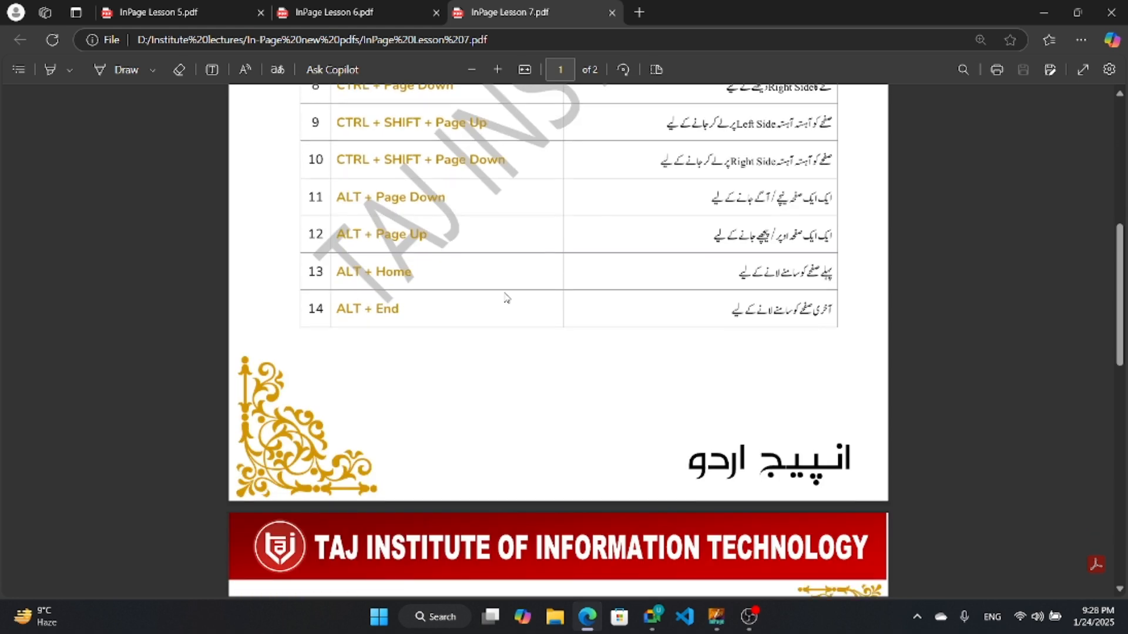
{"action": "scroll", "coordinate": [502, 296], "scroll_direction": "down", "scroll_amount": 2}
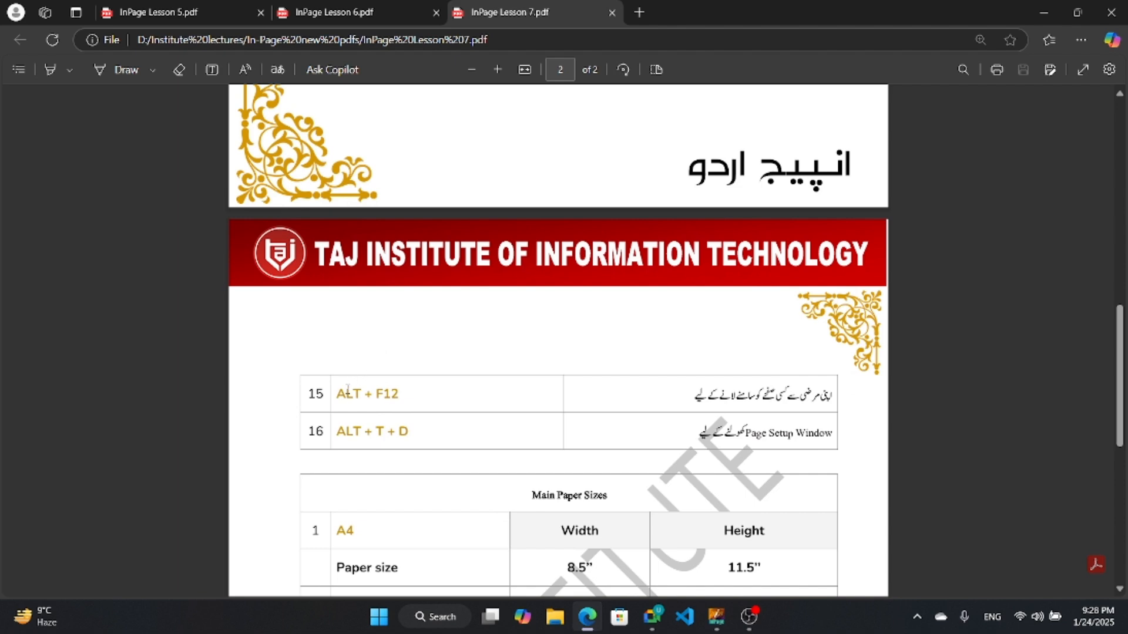
{"action": "left_click_drag", "start_coordinate": [336, 393], "coordinate": [402, 395]}
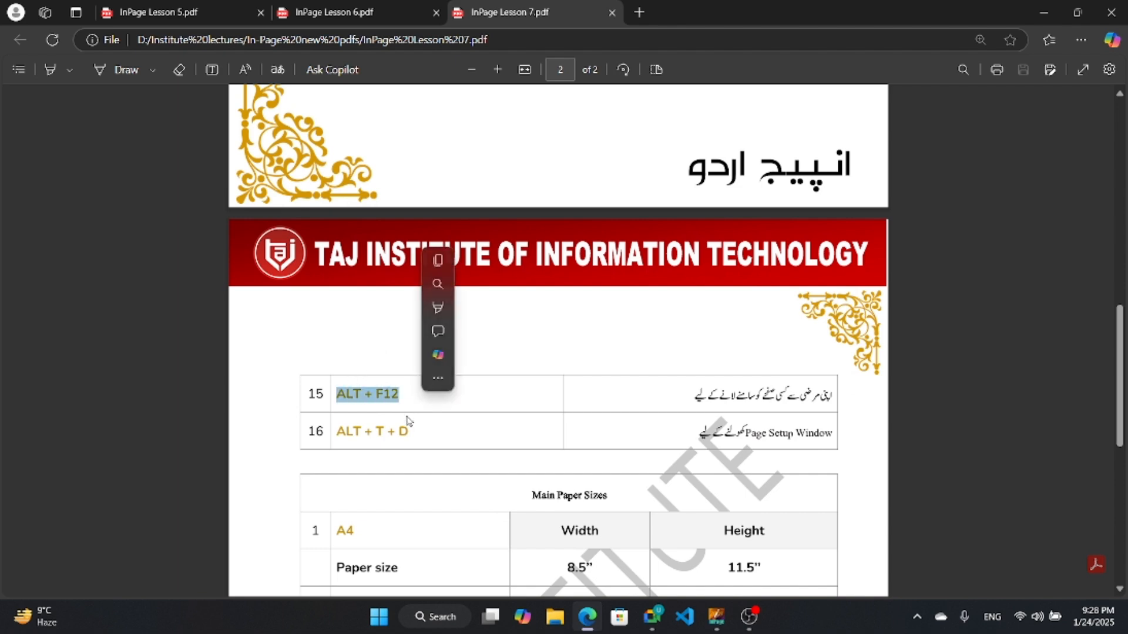
Highlight entry 16's ALT + T + D command, review the Main Paper Sizes table, and return to the start of the command list
{"action": "scroll", "coordinate": [410, 420], "scroll_direction": "down", "scroll_amount": 1}
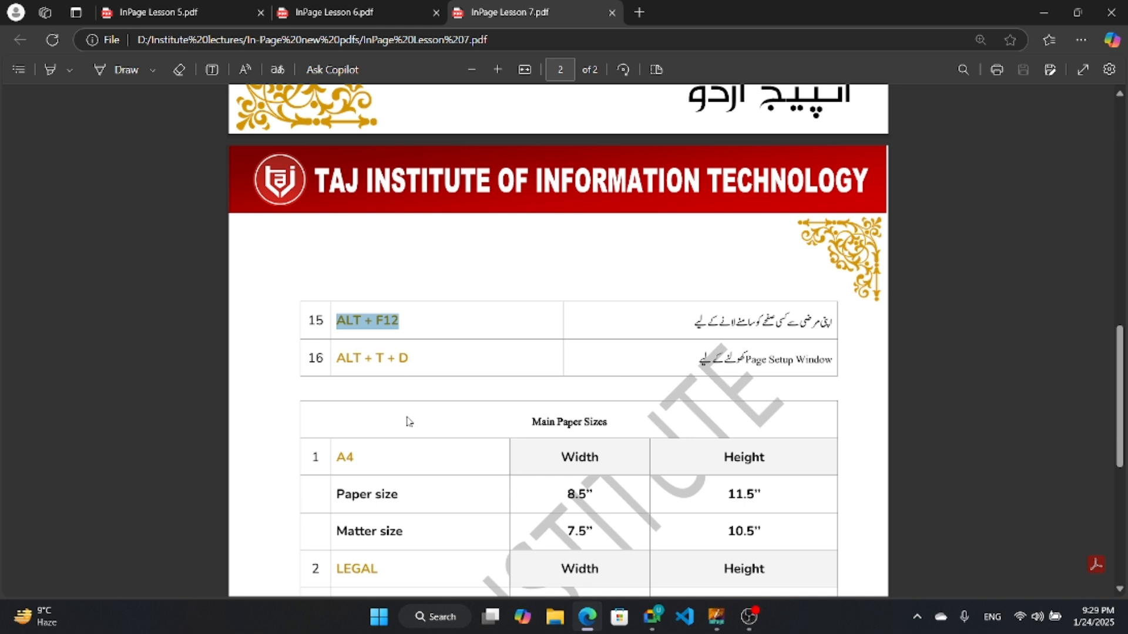
{"action": "left_click", "coordinate": [420, 360]}
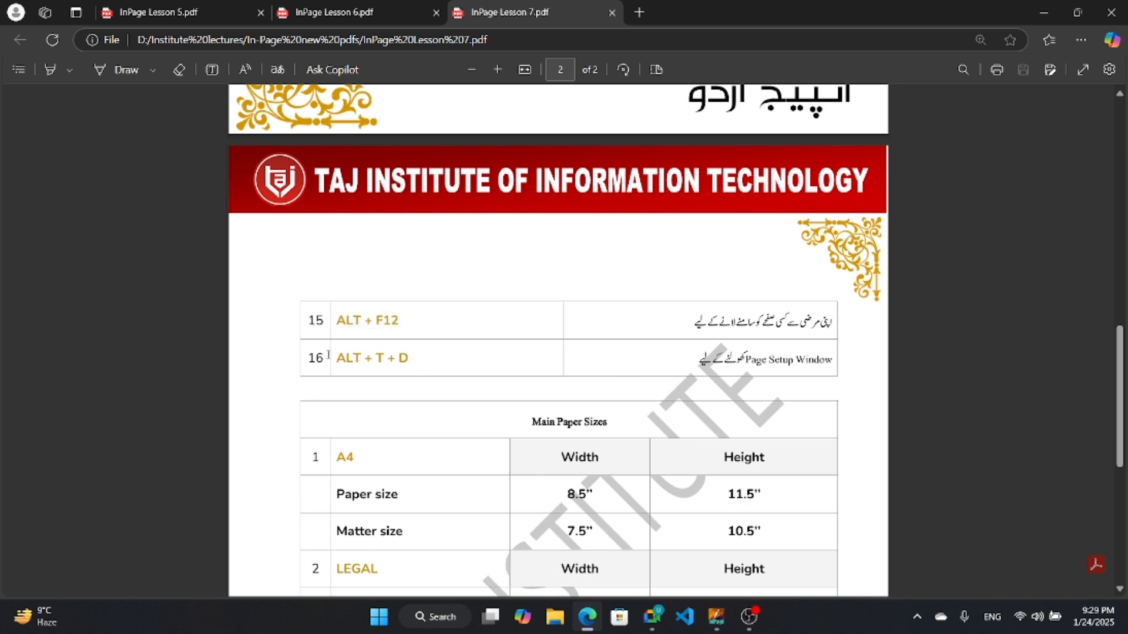
{"action": "left_click_drag", "start_coordinate": [328, 356], "coordinate": [413, 361]}
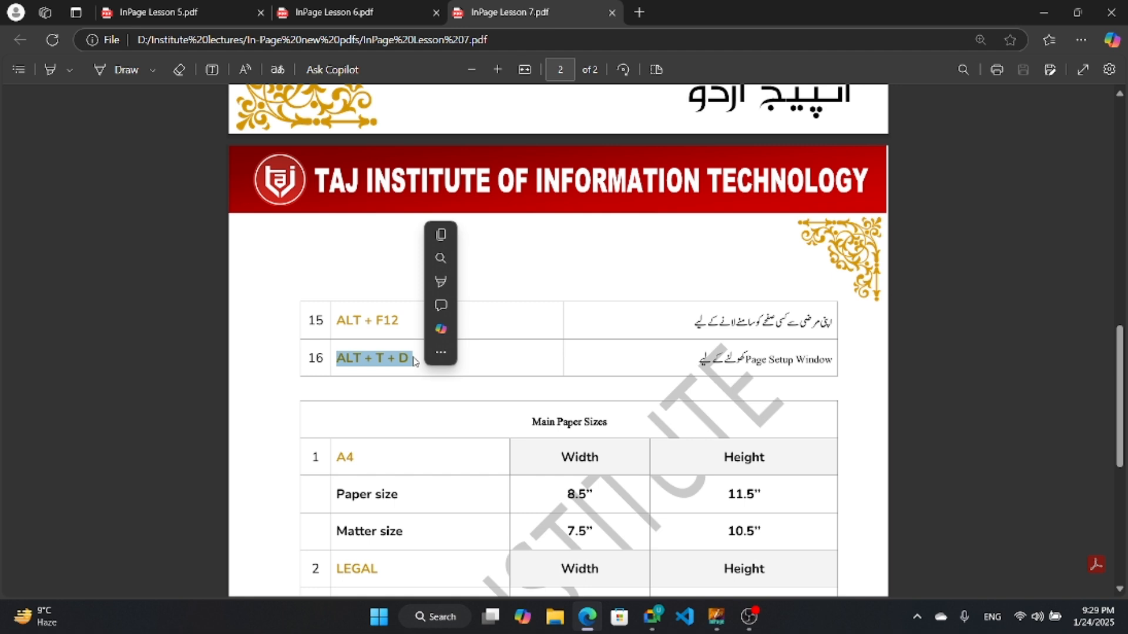
{"action": "scroll", "coordinate": [397, 373], "scroll_direction": "down", "scroll_amount": 2}
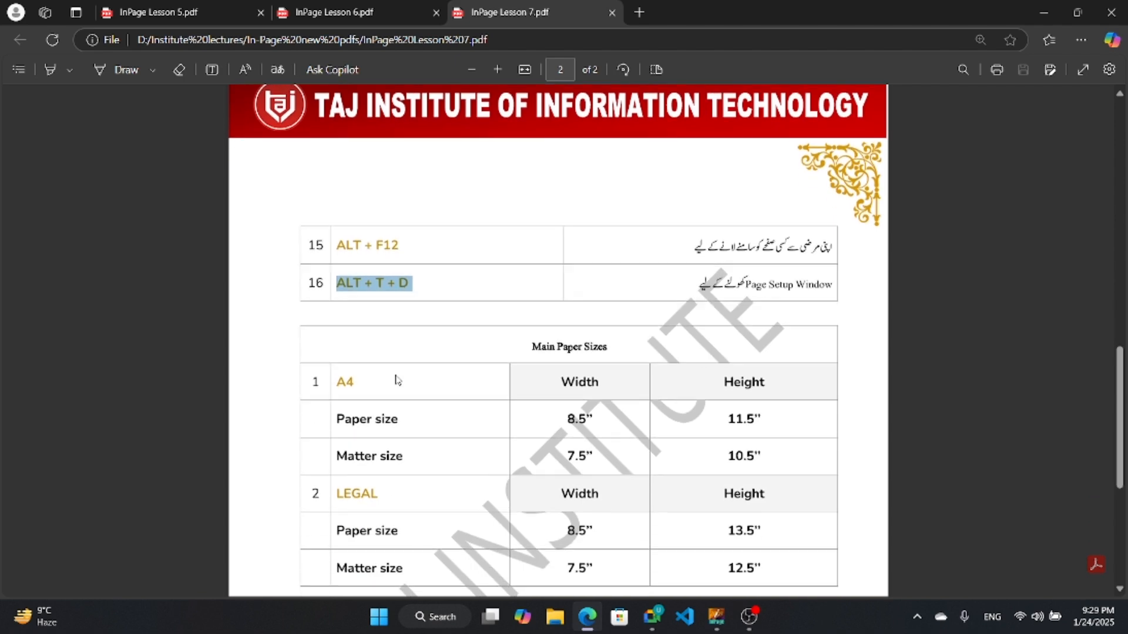
{"action": "scroll", "coordinate": [398, 381], "scroll_direction": "down", "scroll_amount": 3}
{"action": "scroll", "coordinate": [397, 381], "scroll_direction": "up", "scroll_amount": 3}
{"action": "scroll", "coordinate": [397, 379], "scroll_direction": "up", "scroll_amount": 10}
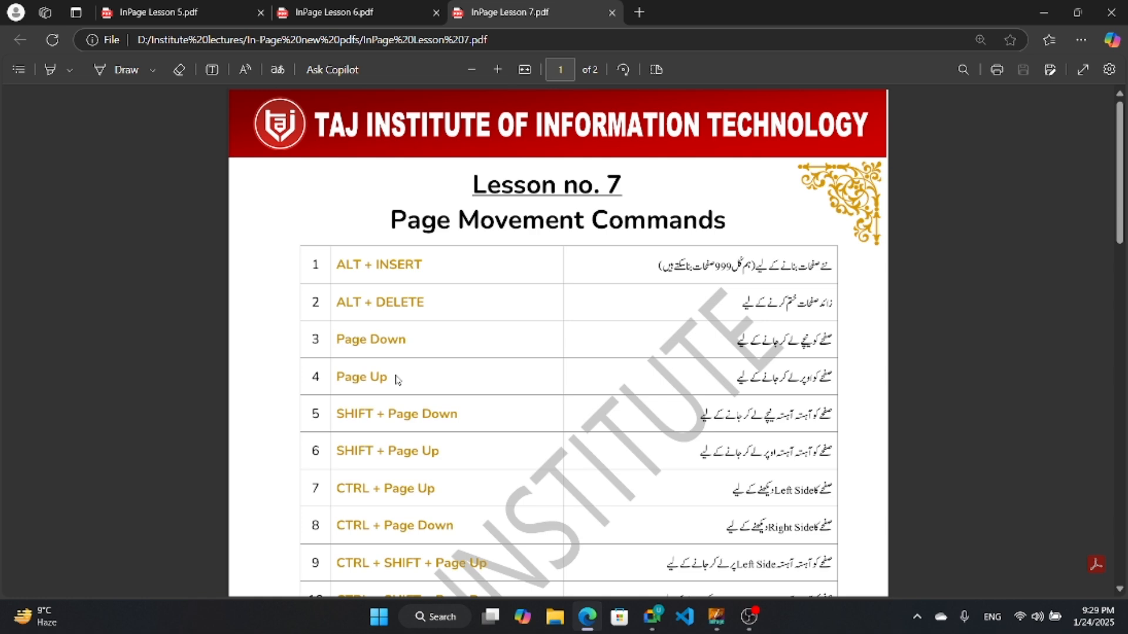
Switch back and forth between the Lesson 7 and Lesson 6 PDFs, ending on Lesson 6's Symbols Commands list
{"action": "left_click", "coordinate": [335, 13]}
{"action": "left_click", "coordinate": [541, 10]}
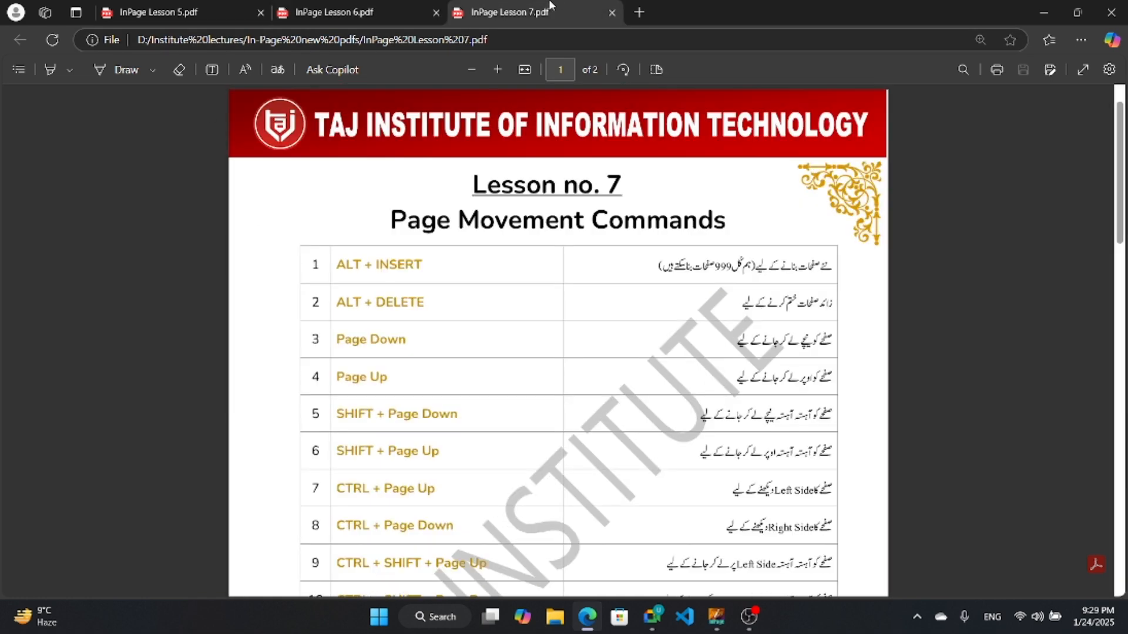
{"action": "left_click", "coordinate": [375, 11]}
{"action": "left_click", "coordinate": [515, 10]}
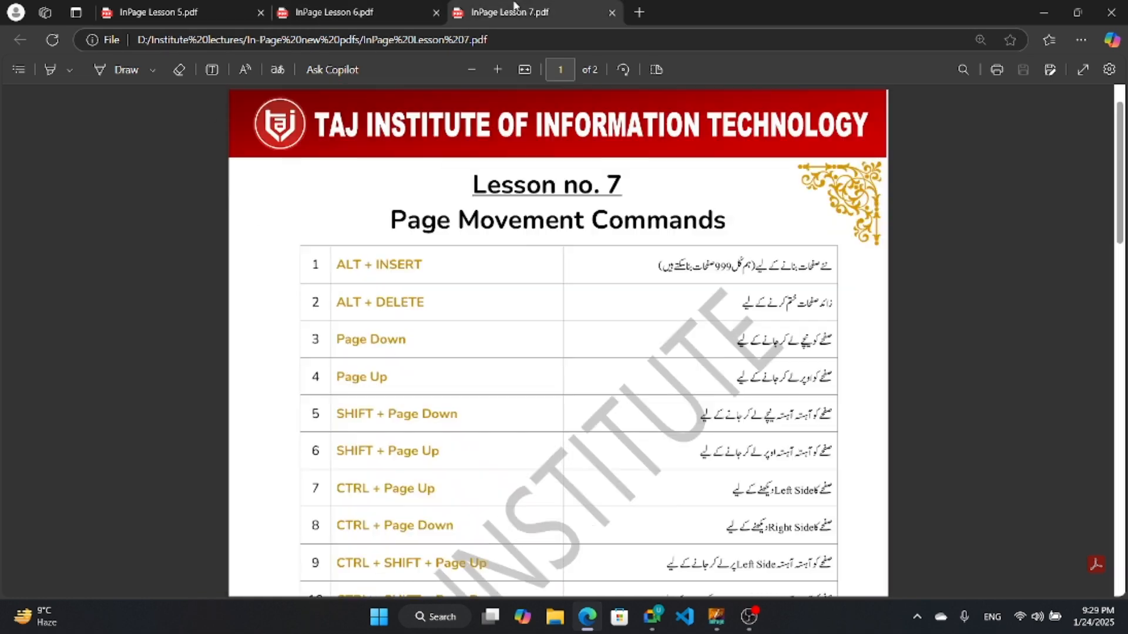
{"action": "left_click", "coordinate": [361, 7]}
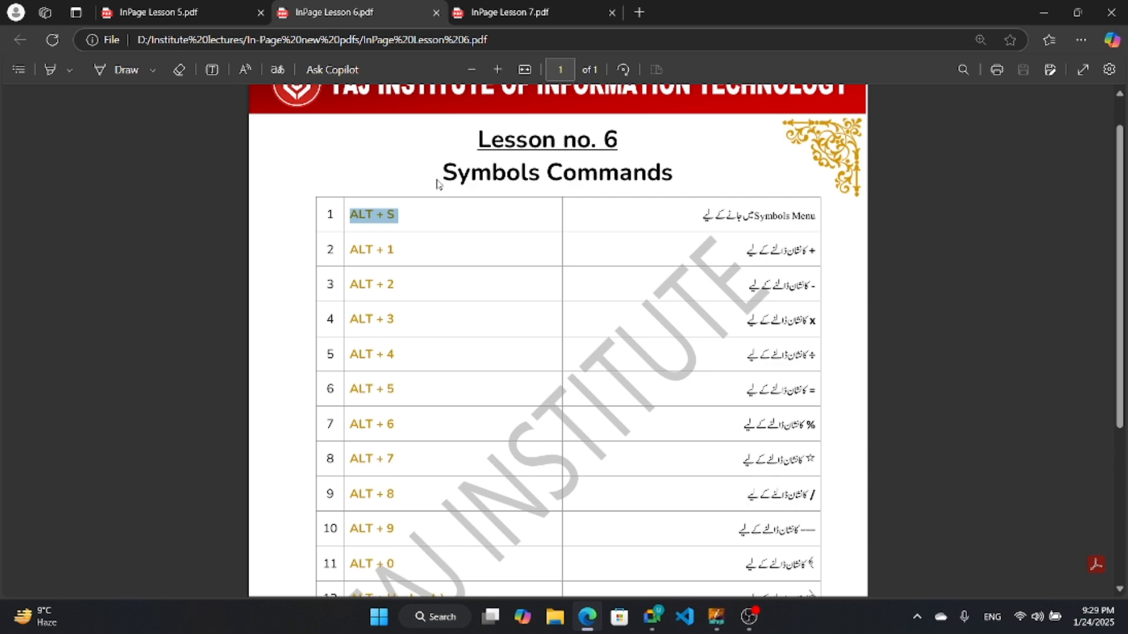
Switch to the Google Meet call, read the in-call messages, and minimize the call window
{"action": "mouse_move", "coordinate": [654, 614]}
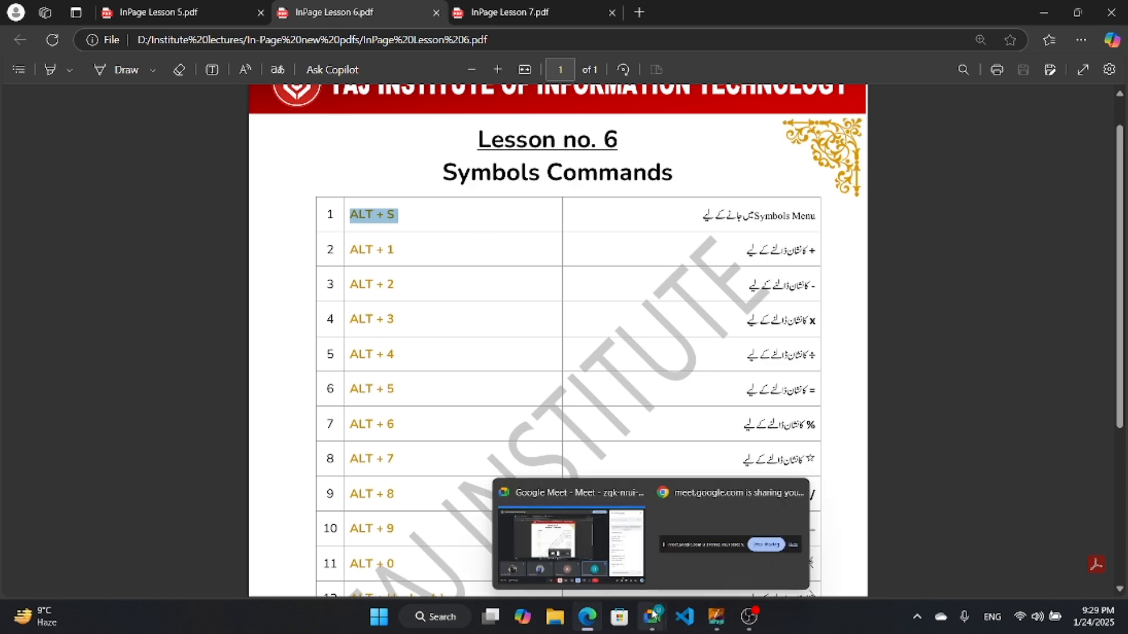
{"action": "left_click", "coordinate": [570, 543]}
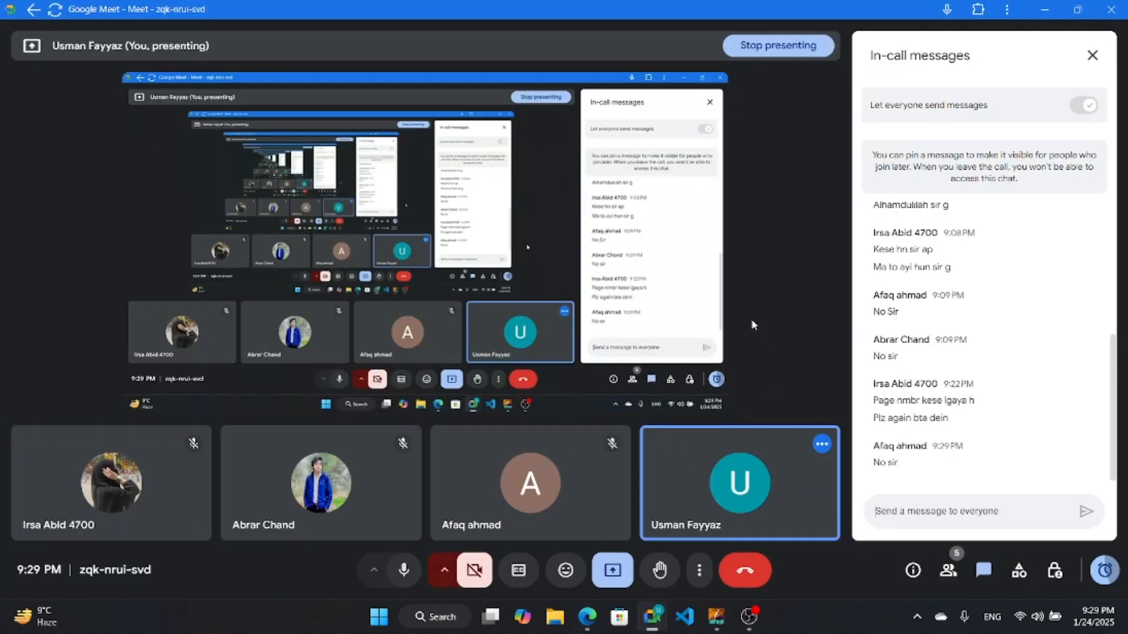
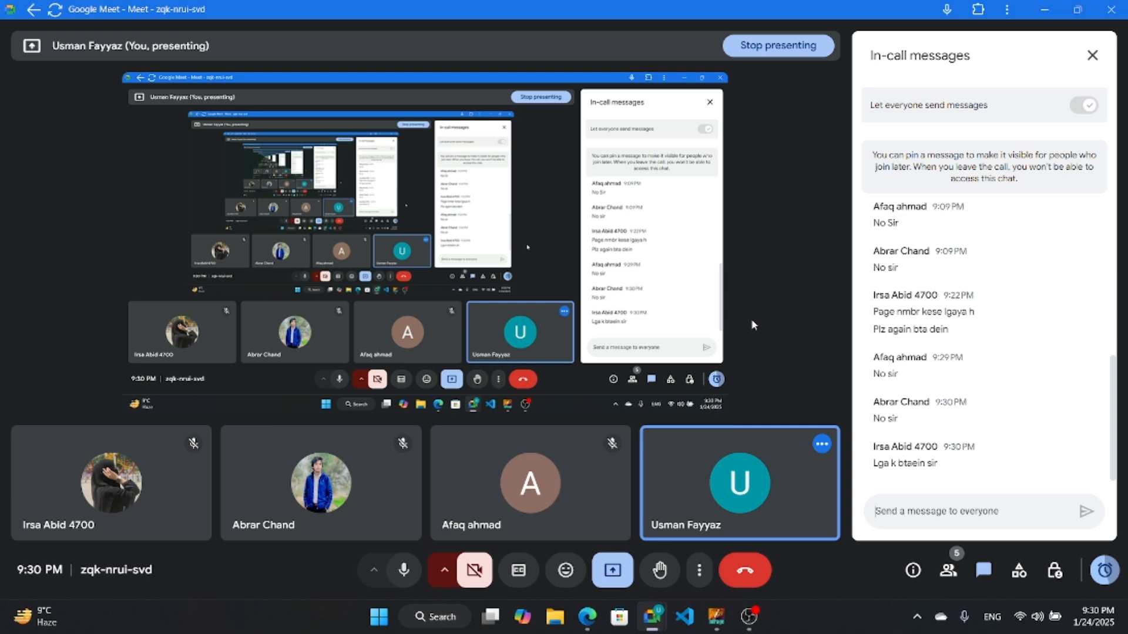
{"action": "left_click", "coordinate": [1044, 9]}
Switch to the InPage document, open its master page, and delete the page number box from all pages
{"action": "left_click", "coordinate": [710, 606]}
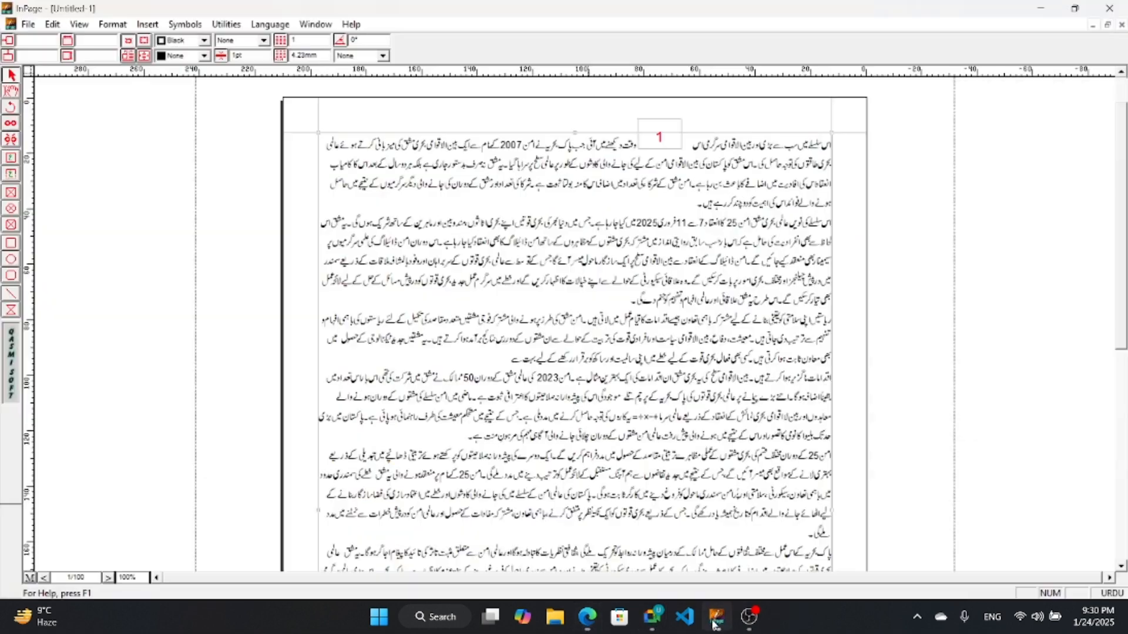
{"action": "left_click", "coordinate": [656, 144]}
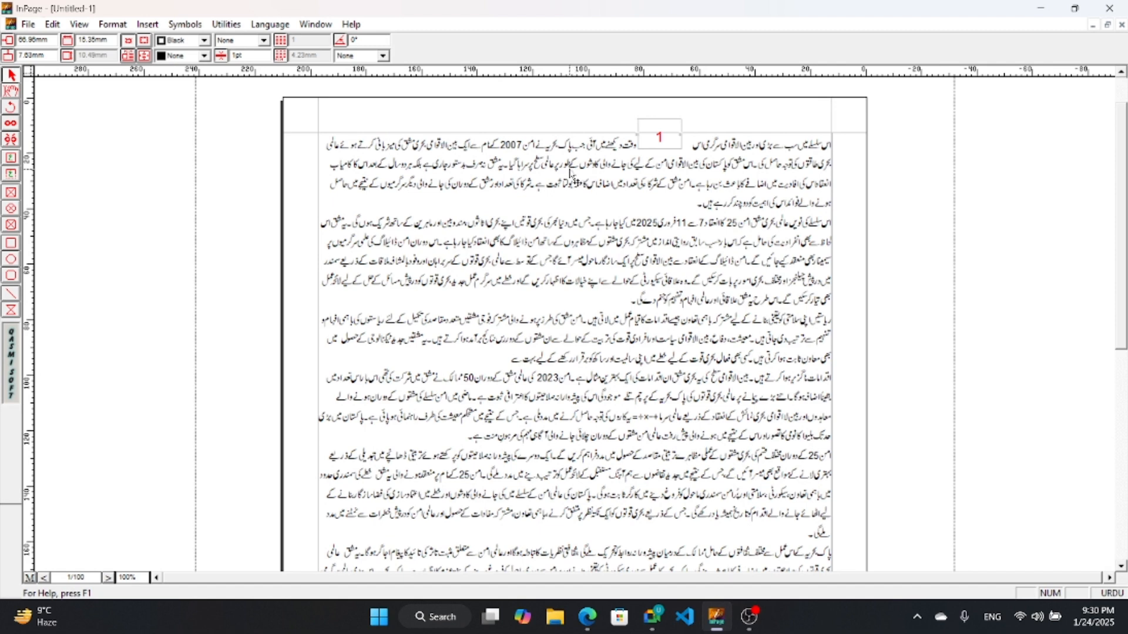
{"action": "left_click", "coordinate": [28, 579]}
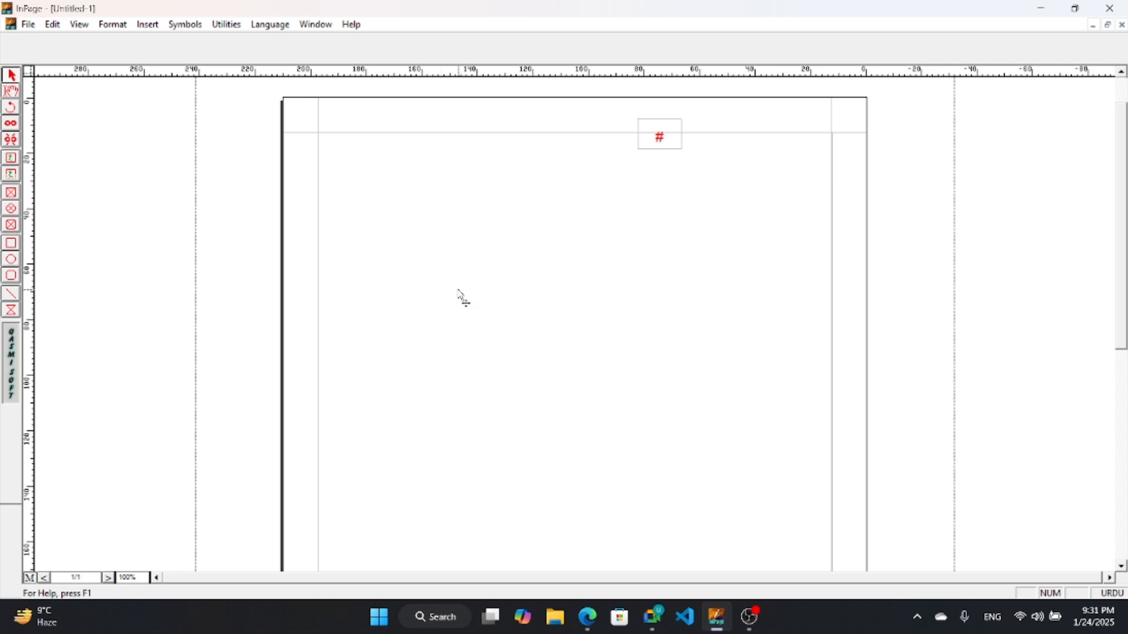
{"action": "left_click", "coordinate": [665, 144]}
{"action": "key", "text": "Delete"}
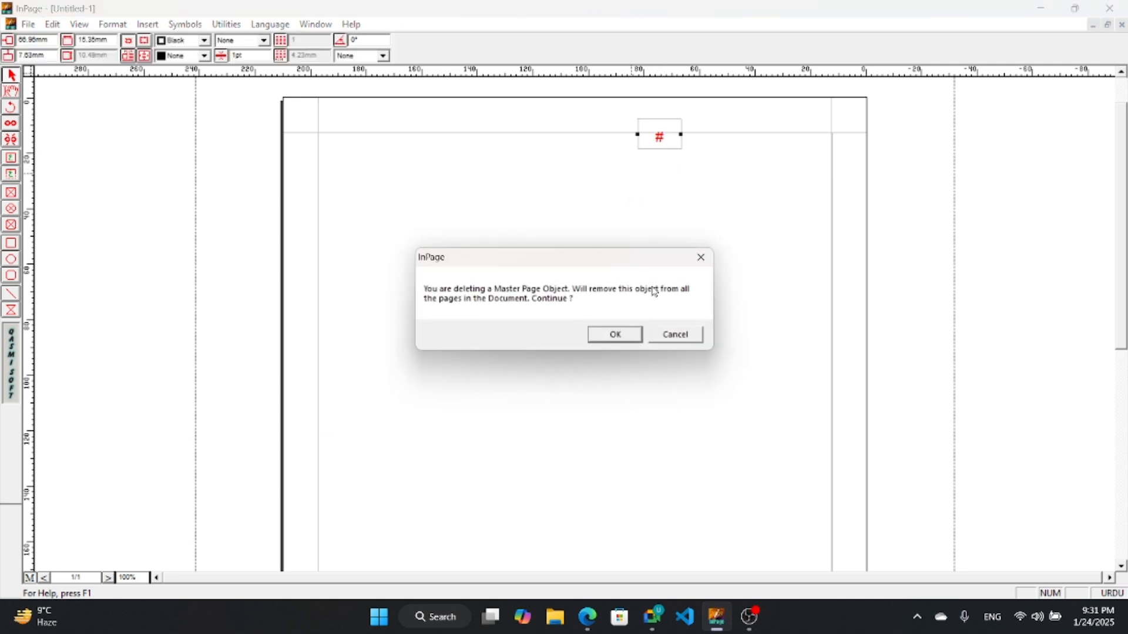
{"action": "left_click", "coordinate": [611, 328]}
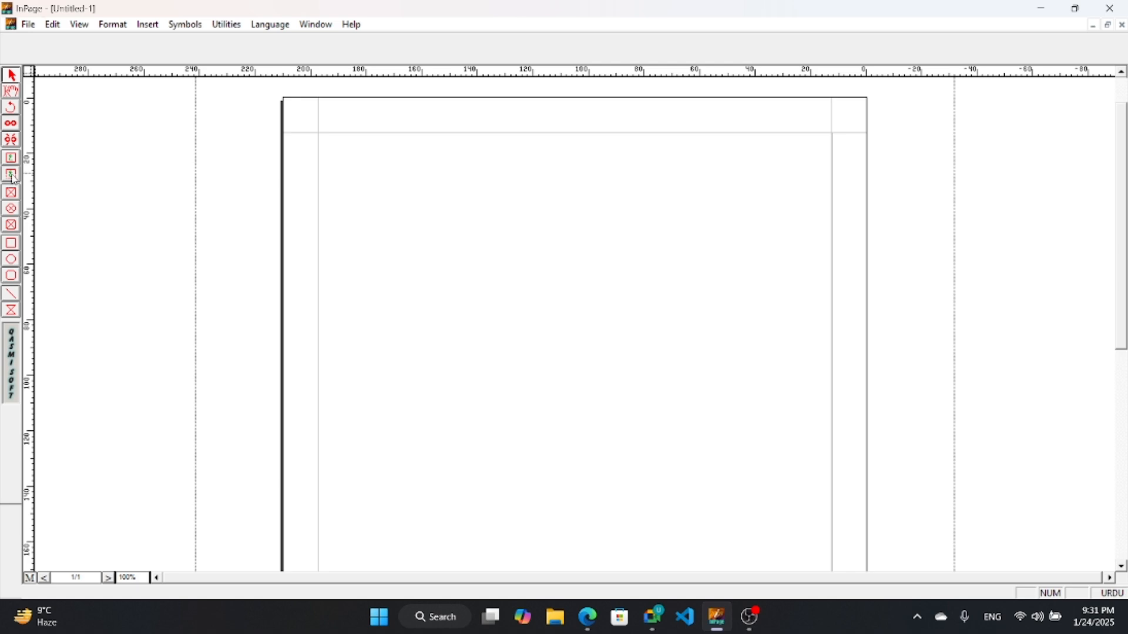
Draw a text box about 28 mm wide and 7 mm high in the master page's top margin and insert a page number in it
{"action": "left_click", "coordinate": [12, 175]}
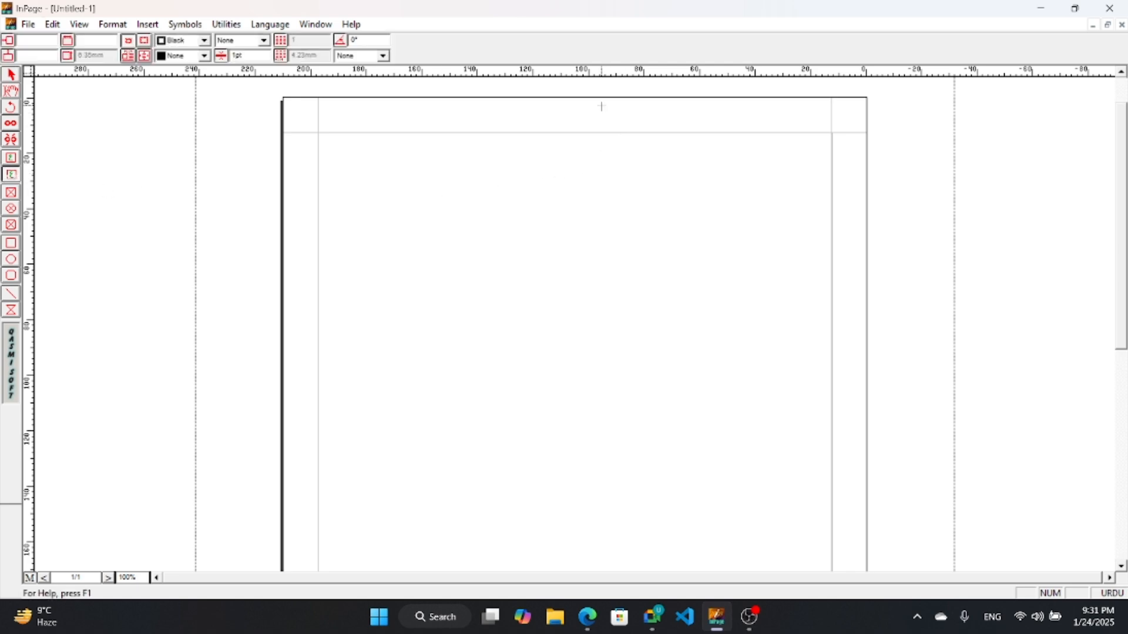
{"action": "left_click_drag", "start_coordinate": [596, 104], "coordinate": [673, 134]}
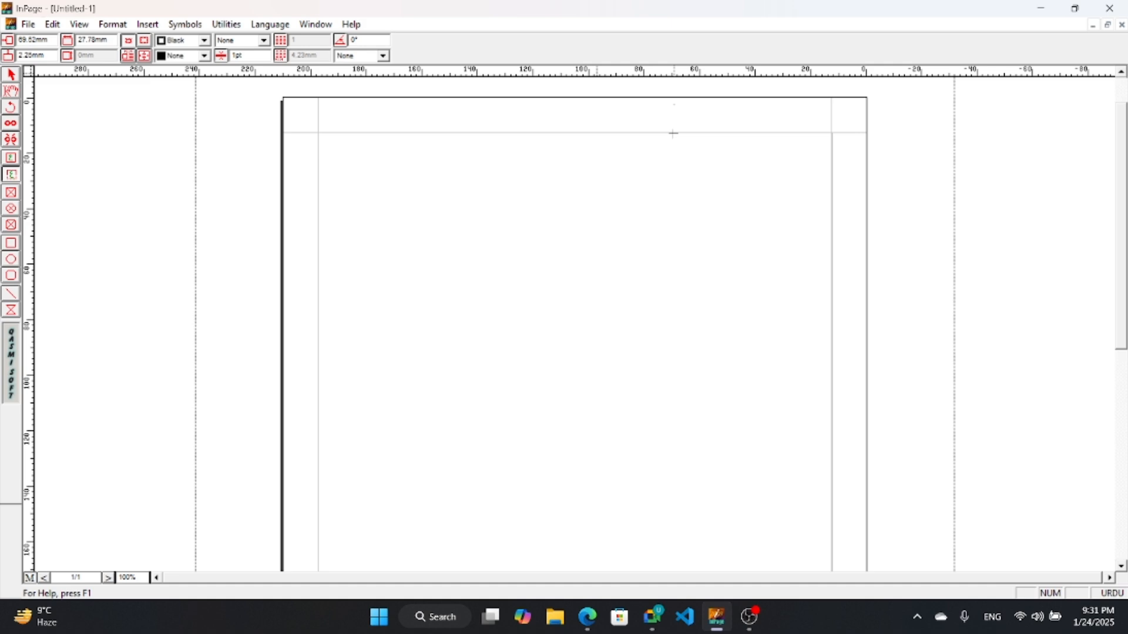
{"action": "left_click_drag", "start_coordinate": [674, 133], "coordinate": [674, 124]}
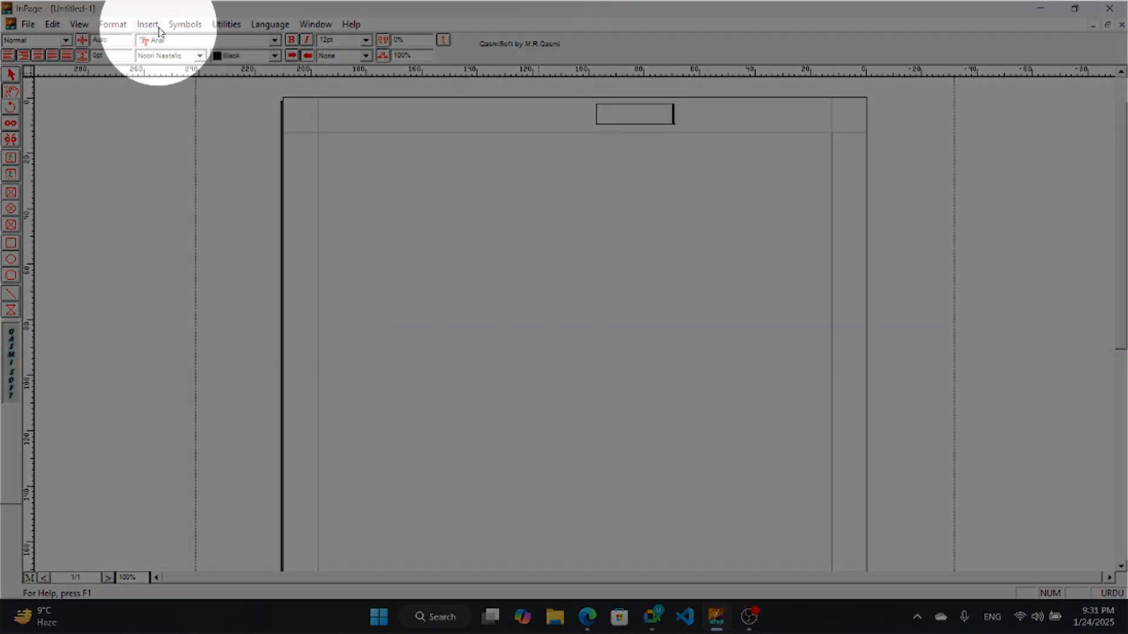
{"action": "left_click", "coordinate": [147, 24]}
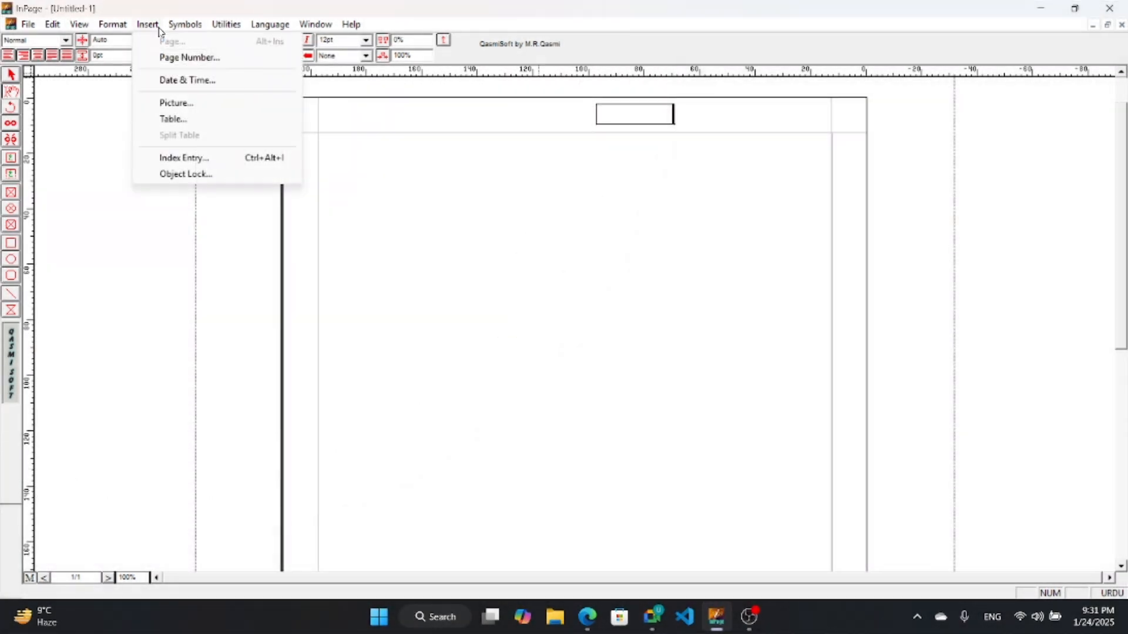
{"action": "left_click", "coordinate": [193, 58]}
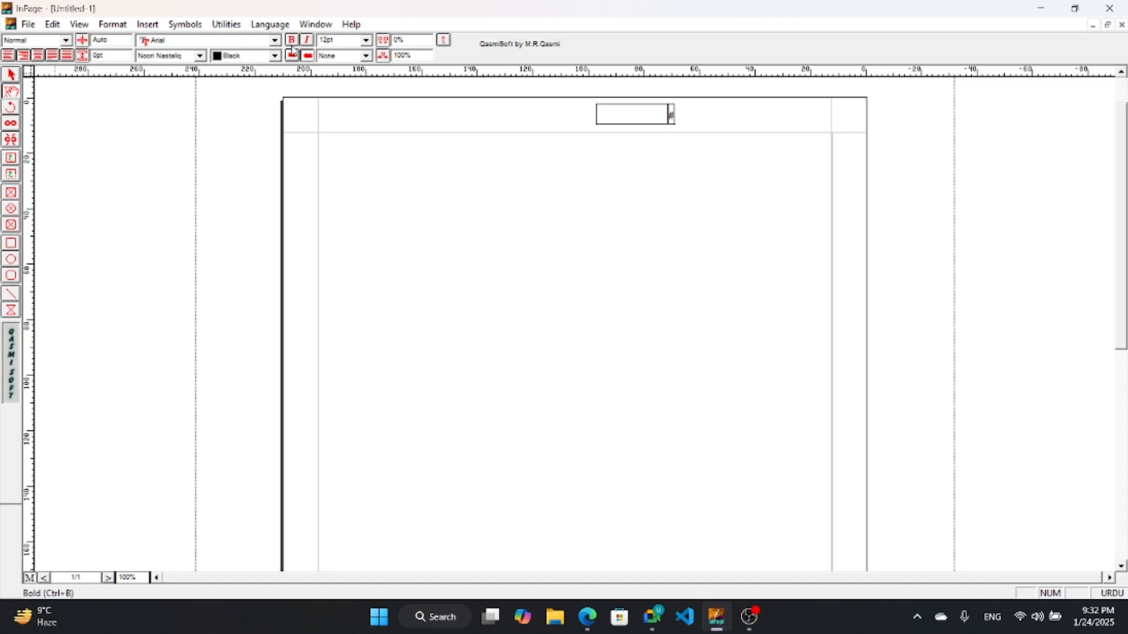
Colour the page number symbol red and centre-align it within its box
{"action": "left_click", "coordinate": [670, 115]}
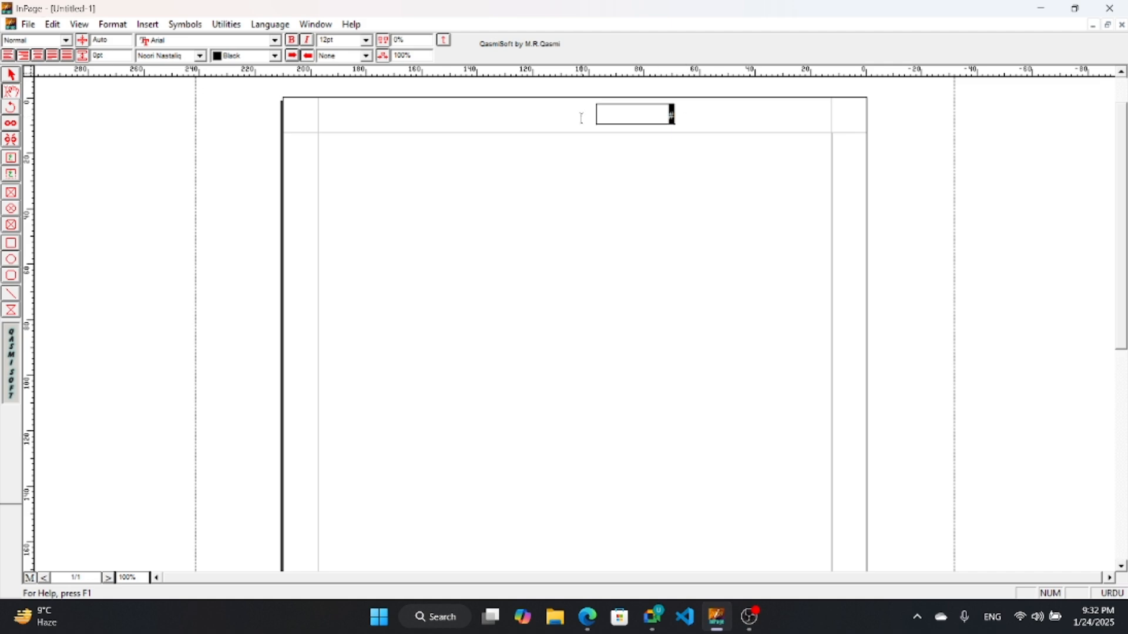
{"action": "left_click", "coordinate": [275, 56]}
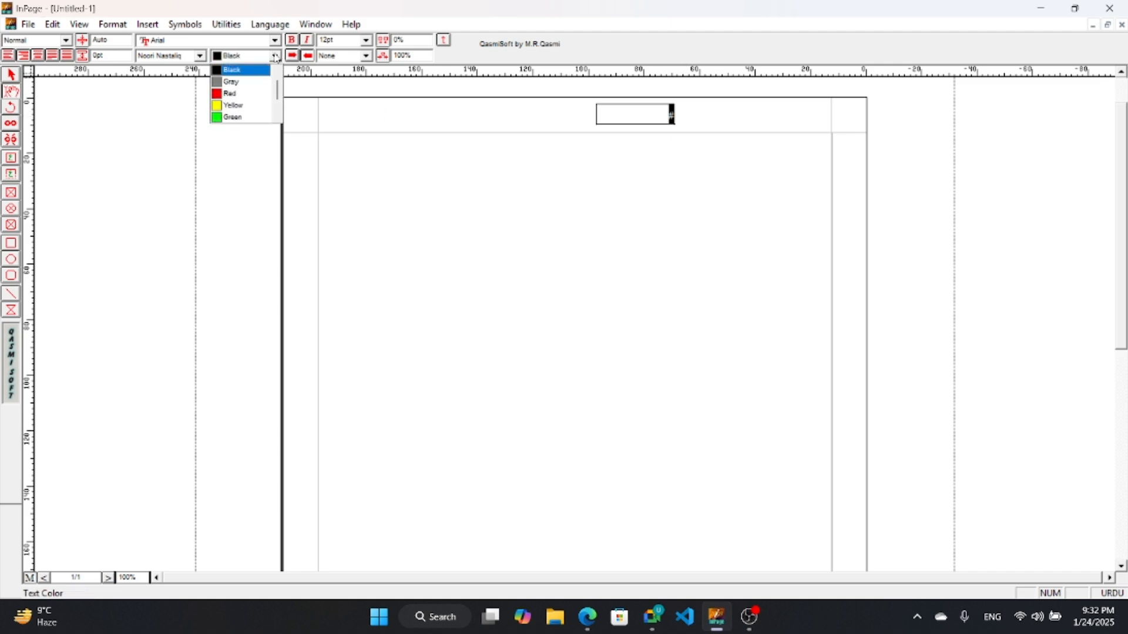
{"action": "left_click", "coordinate": [255, 95]}
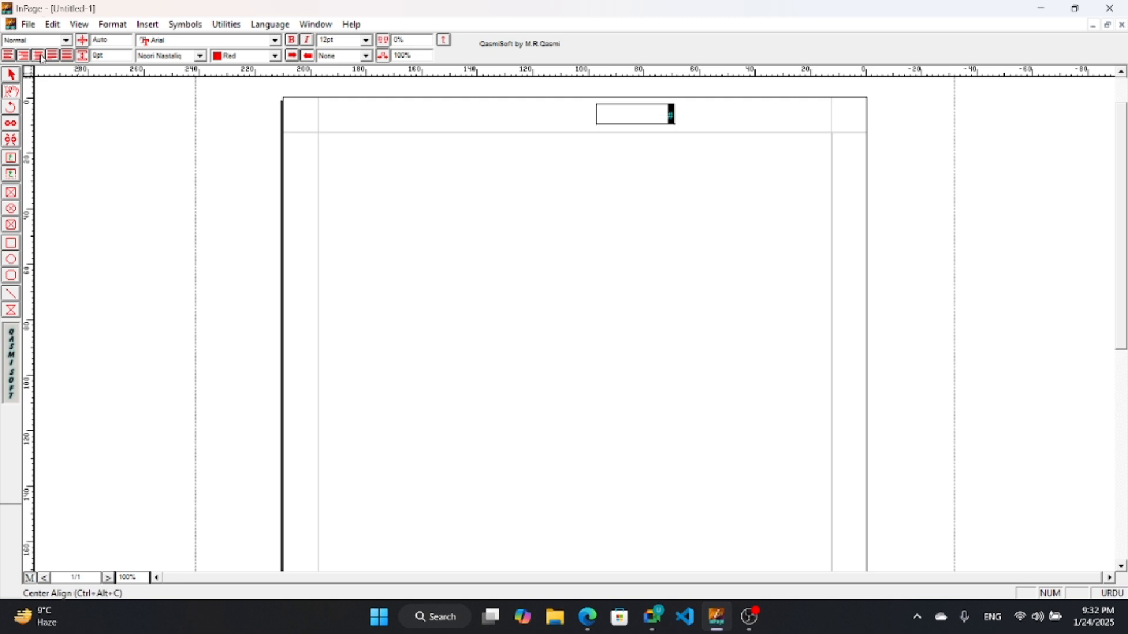
{"action": "left_click", "coordinate": [40, 56]}
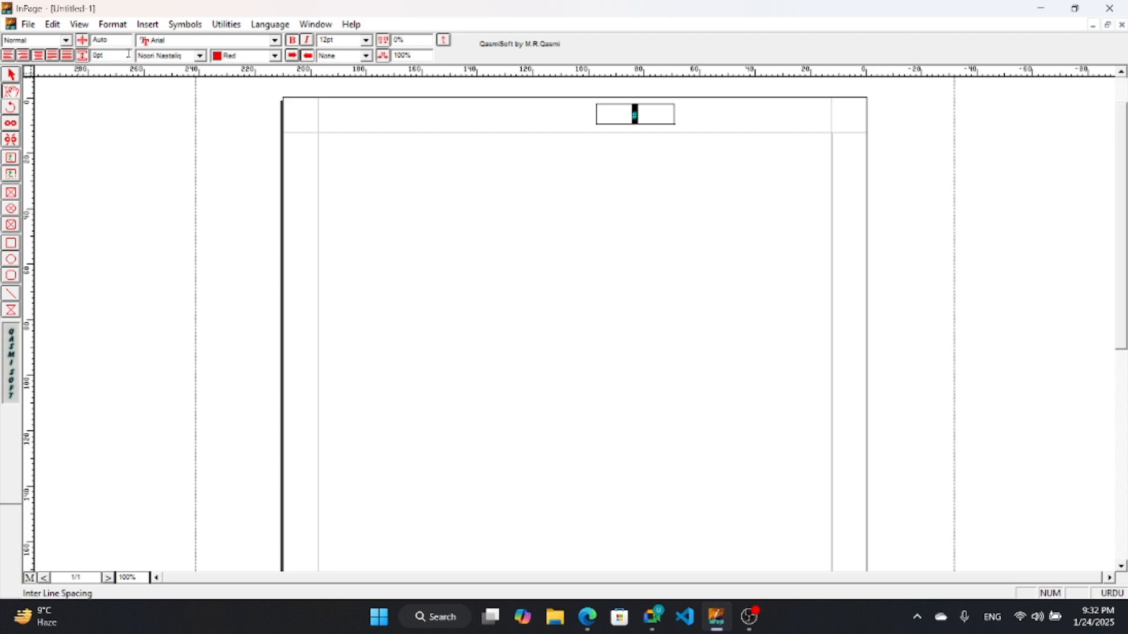
Move the page number box to about 86 mm horizontally and 6 mm vertically, near the middle of the top margin, and leave the master page
{"action": "left_click", "coordinate": [11, 75]}
{"action": "left_click_drag", "start_coordinate": [645, 121], "coordinate": [597, 130]}
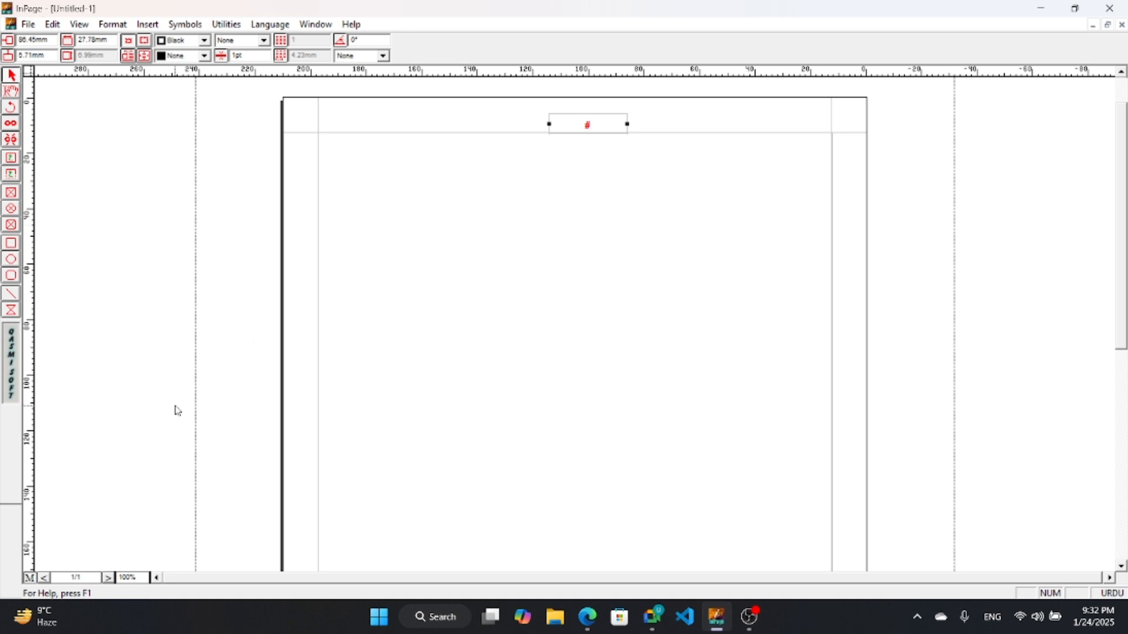
{"action": "left_click", "coordinate": [29, 578]}
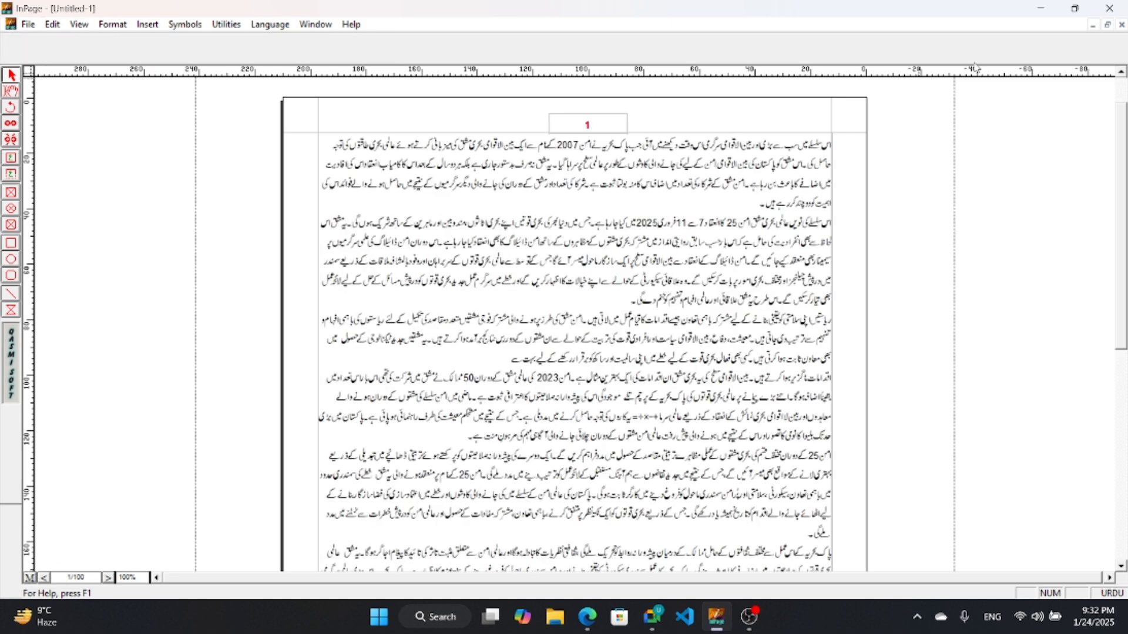
Page back and forth through the document to check the page numbers on successive pages
{"action": "left_click", "coordinate": [44, 578]}
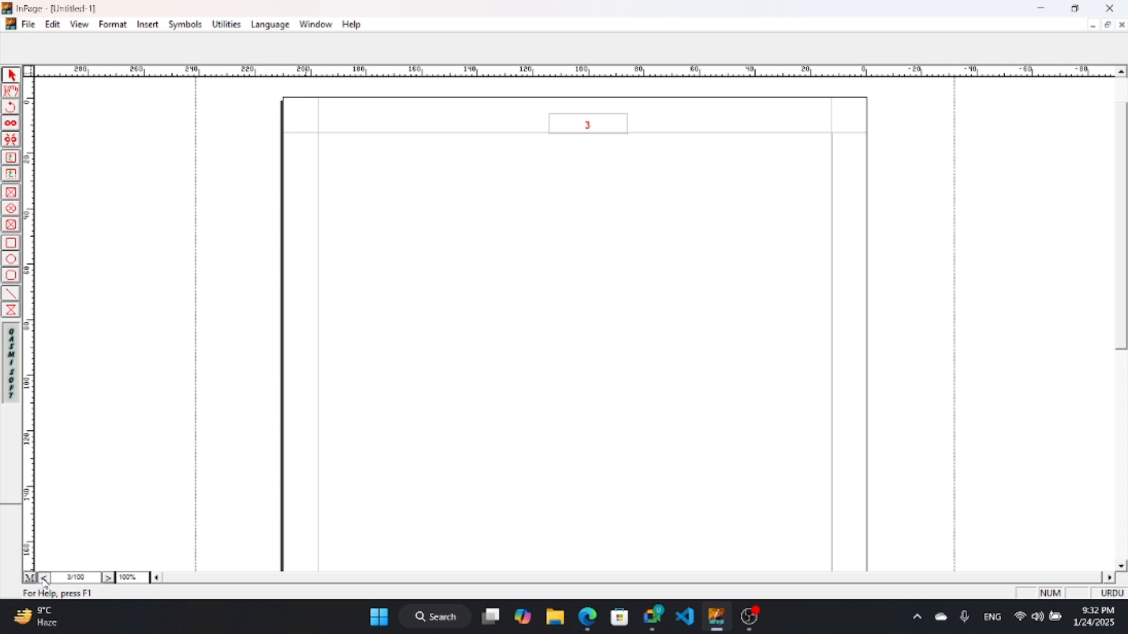
{"action": "left_click", "coordinate": [44, 578]}
{"action": "double_click", "coordinate": [44, 578]}
{"action": "left_click", "coordinate": [44, 578]}
{"action": "left_click", "coordinate": [108, 578]}
{"action": "left_click", "coordinate": [109, 578]}
{"action": "left_click", "coordinate": [108, 578]}
{"action": "double_click", "coordinate": [108, 578]}
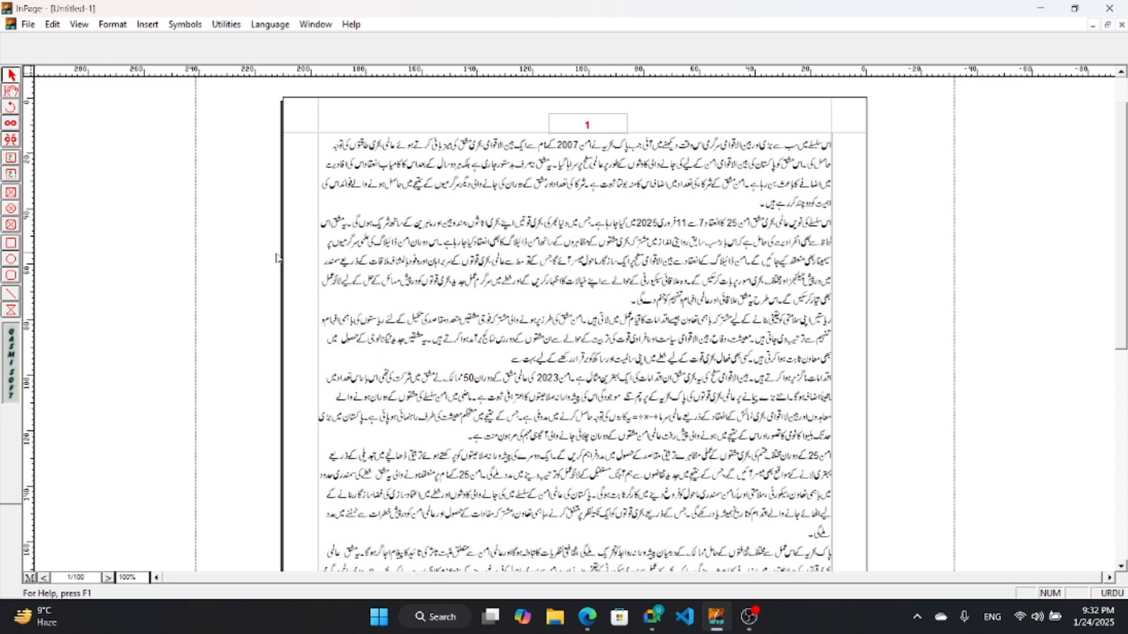
Reopen the master page, look at the Page Number insertion option, and return to the document pages
{"action": "left_click", "coordinate": [29, 578]}
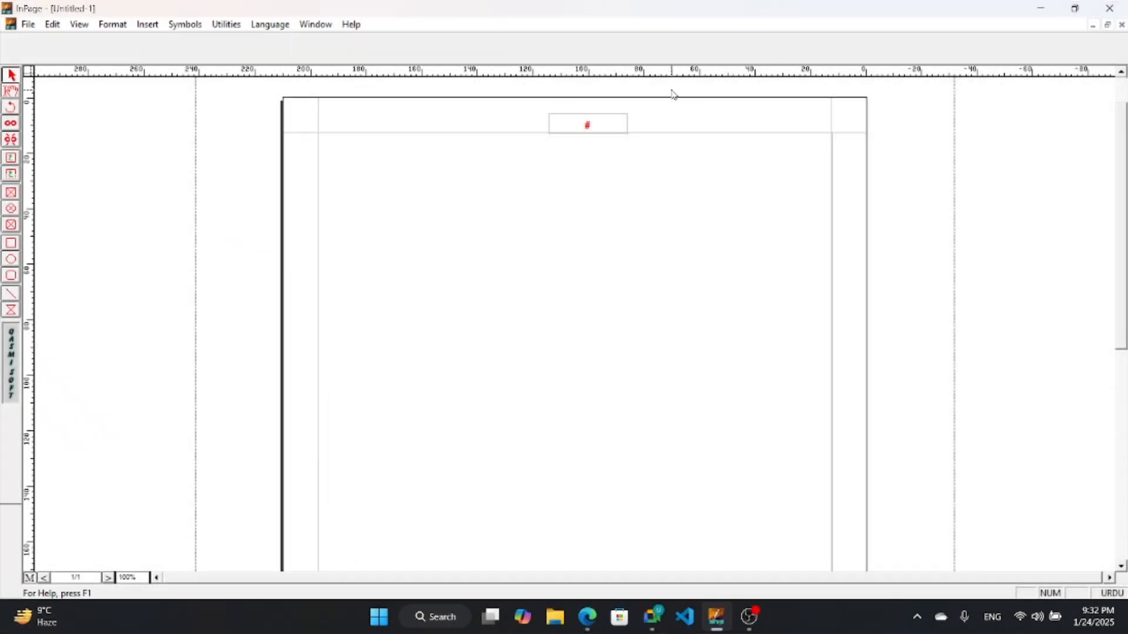
{"action": "left_click", "coordinate": [147, 25]}
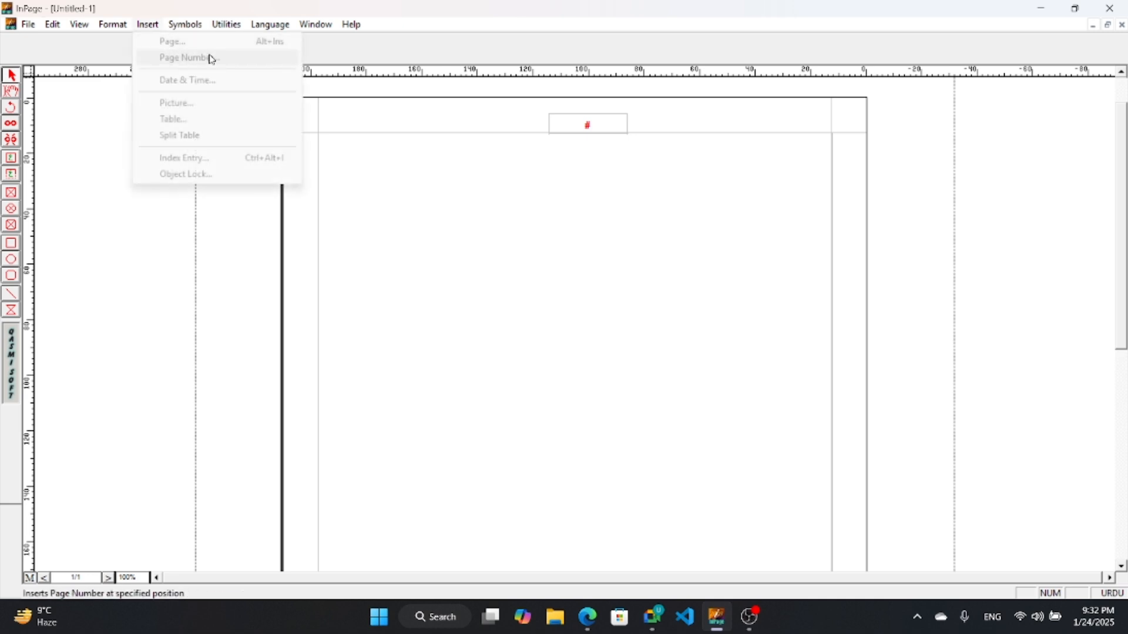
{"action": "left_click", "coordinate": [536, 111]}
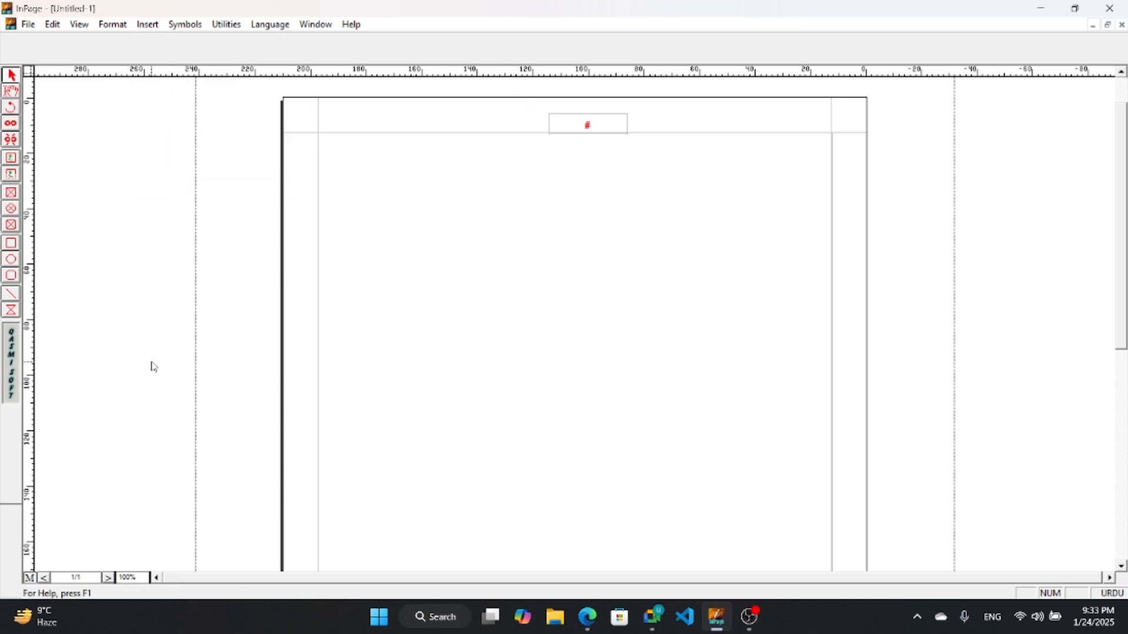
{"action": "left_click", "coordinate": [30, 579]}
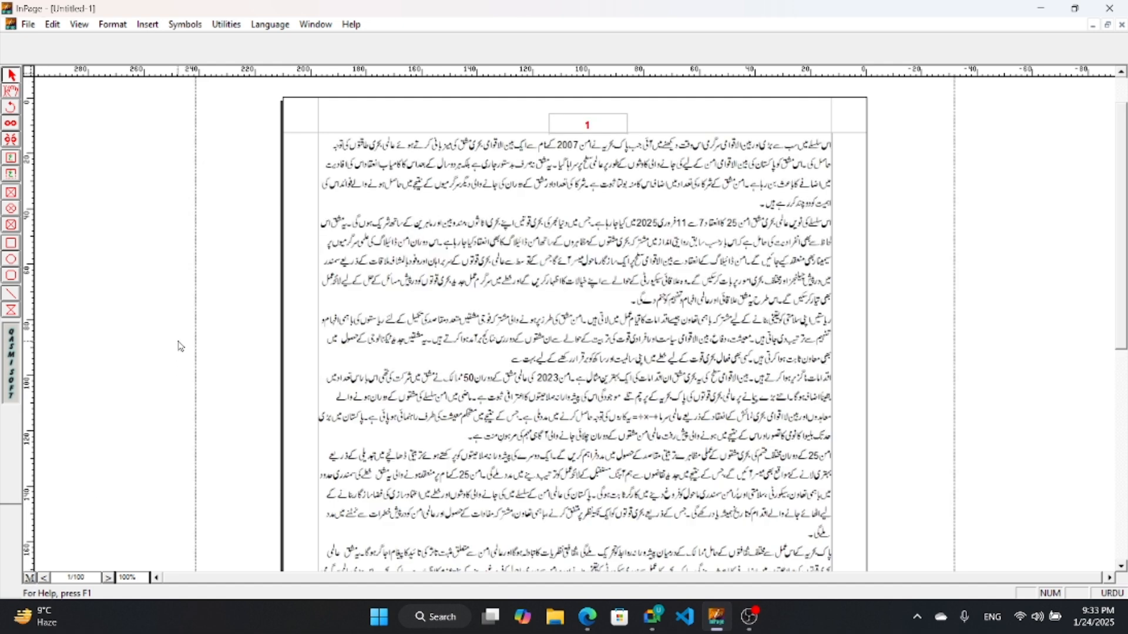